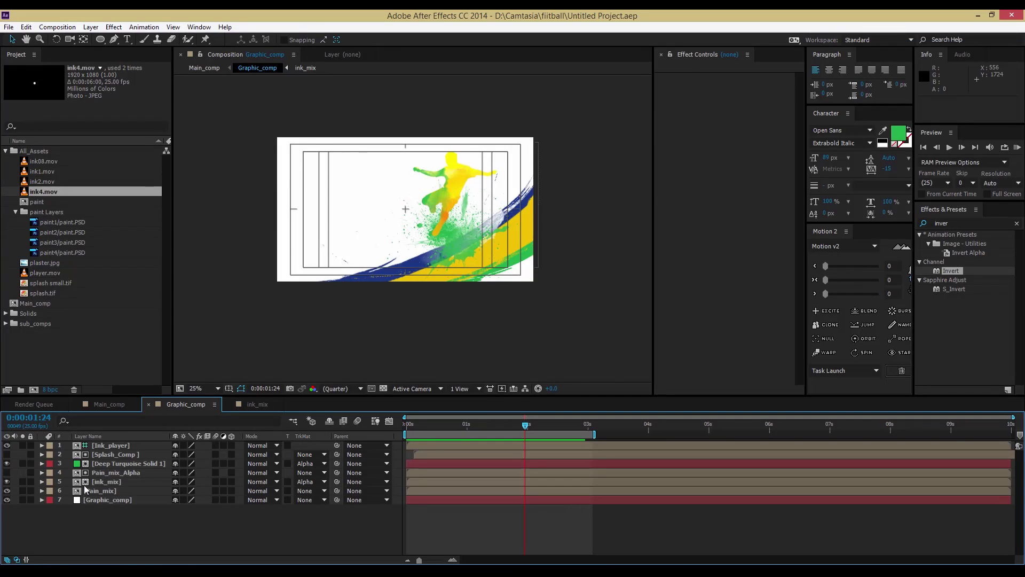
Step: Add a new solid in an eyedropped, darkened green and name it Shape_Animation_01
{"action": "right_click", "coordinate": [237, 521]}
{"action": "mouse_move", "coordinate": [299, 413]}
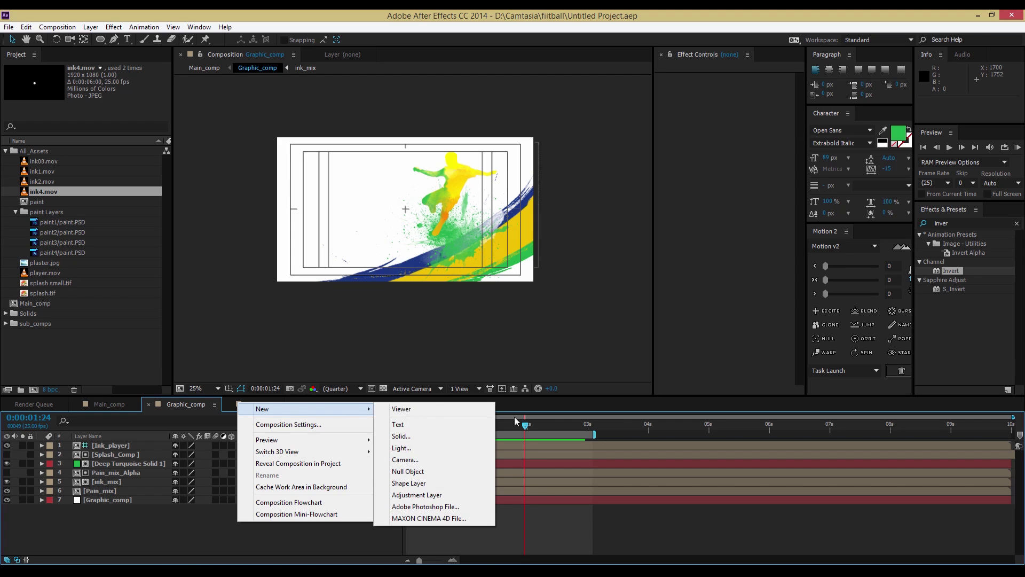
{"action": "left_click", "coordinate": [425, 438]}
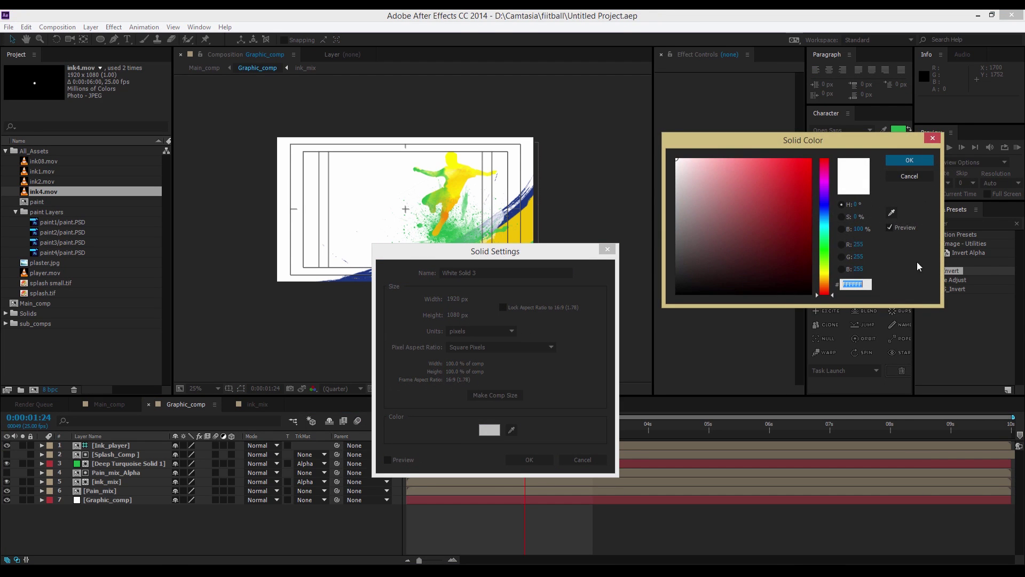
{"action": "left_click", "coordinate": [891, 213]}
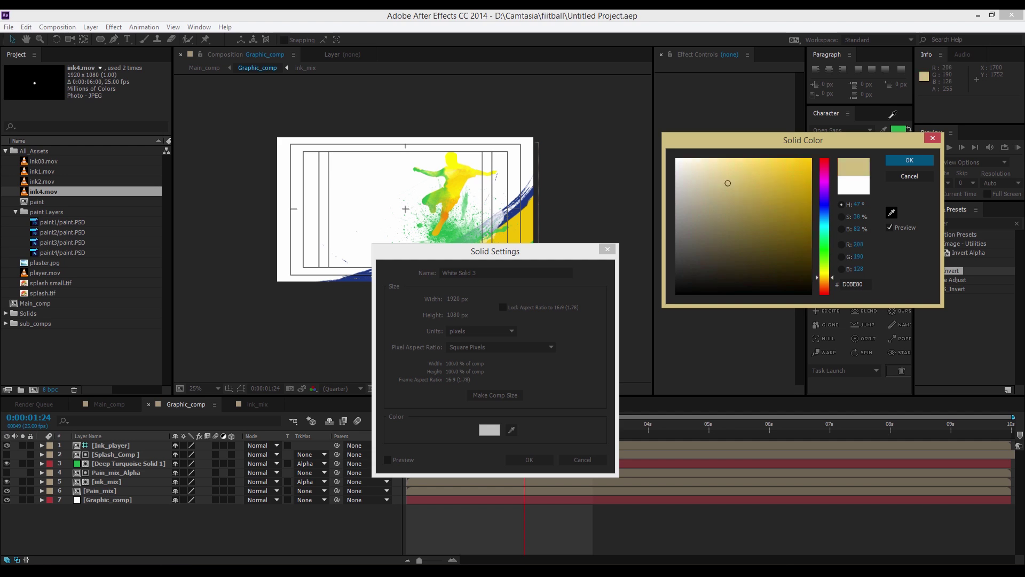
{"action": "left_click", "coordinate": [903, 129]}
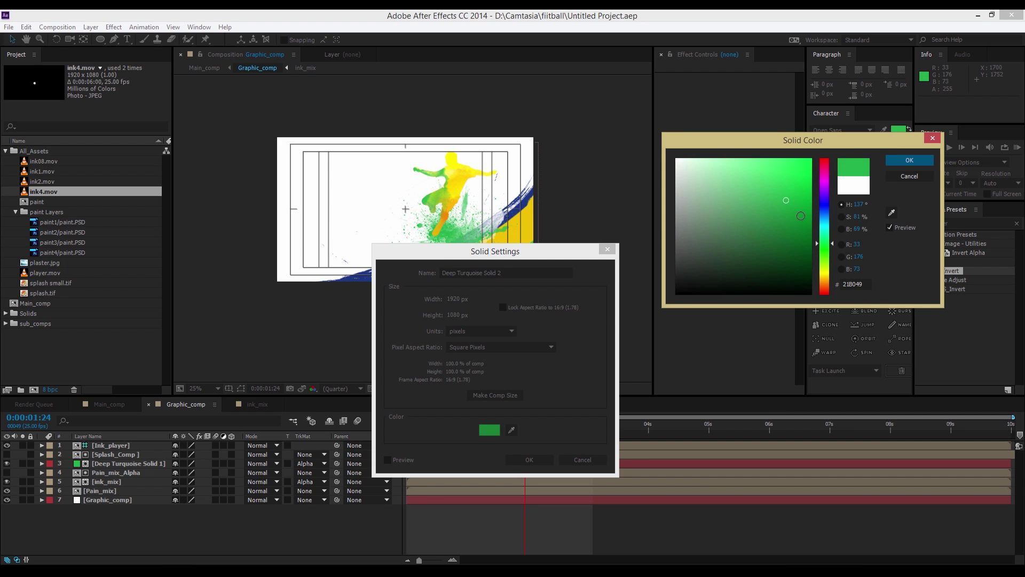
{"action": "left_click_drag", "start_coordinate": [798, 217], "coordinate": [798, 225]}
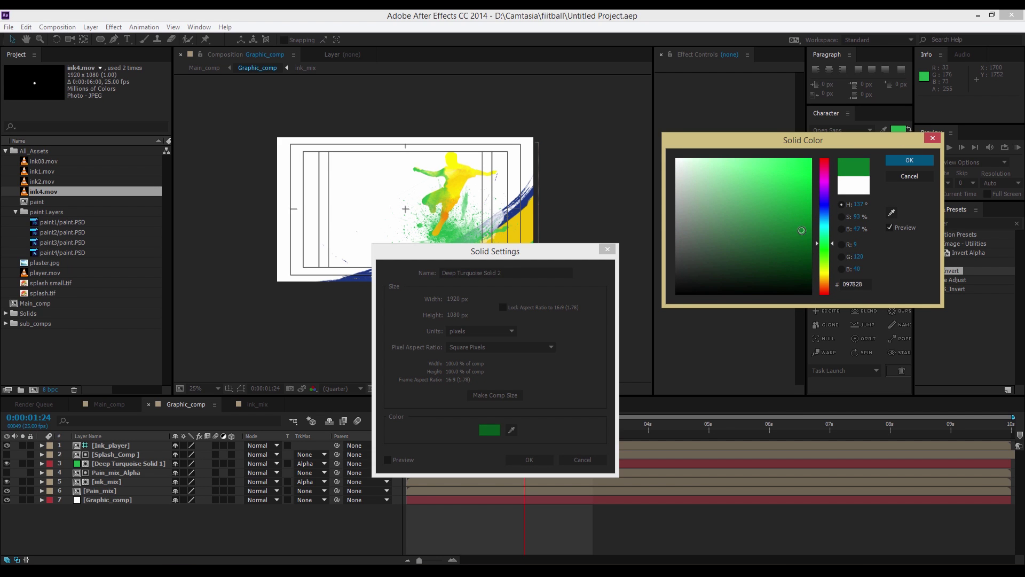
{"action": "left_click", "coordinate": [908, 161]}
{"action": "left_click_drag", "start_coordinate": [499, 274], "coordinate": [398, 275]}
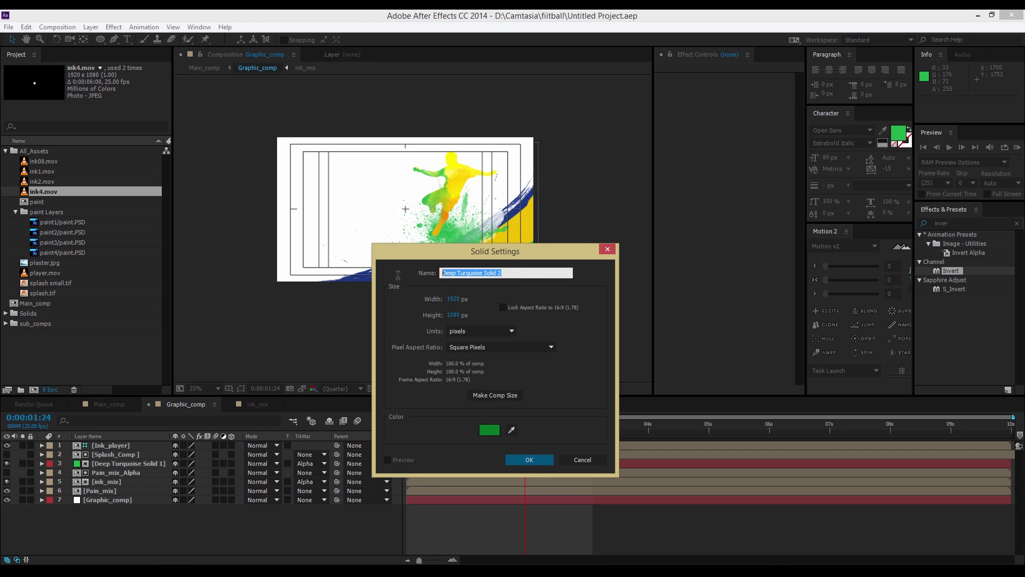
{"action": "type", "text": "Sha"}
{"action": "type", "text": "pe"}
{"action": "type", "text": "_Animation_"}
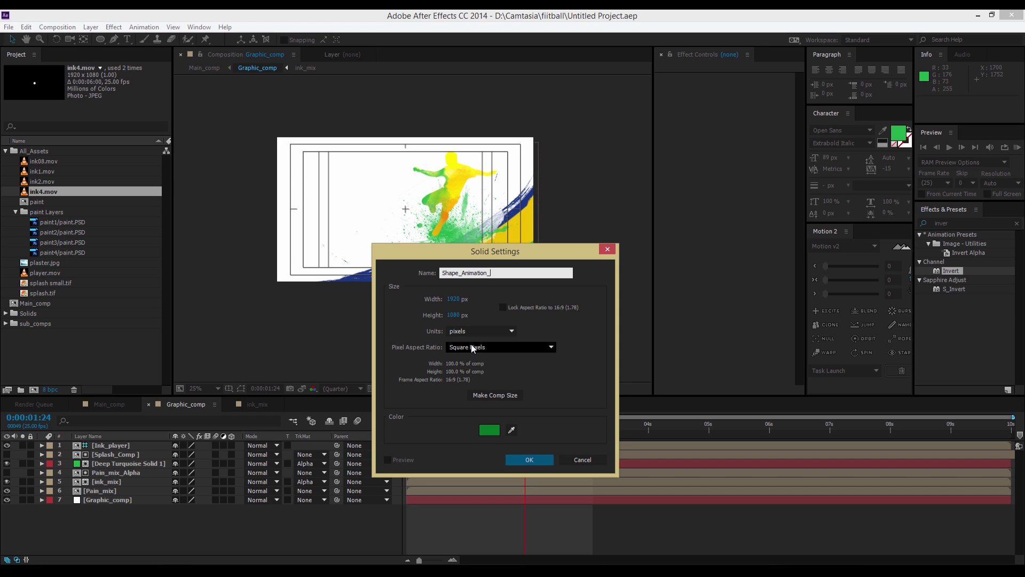
{"action": "type", "text": "01"}
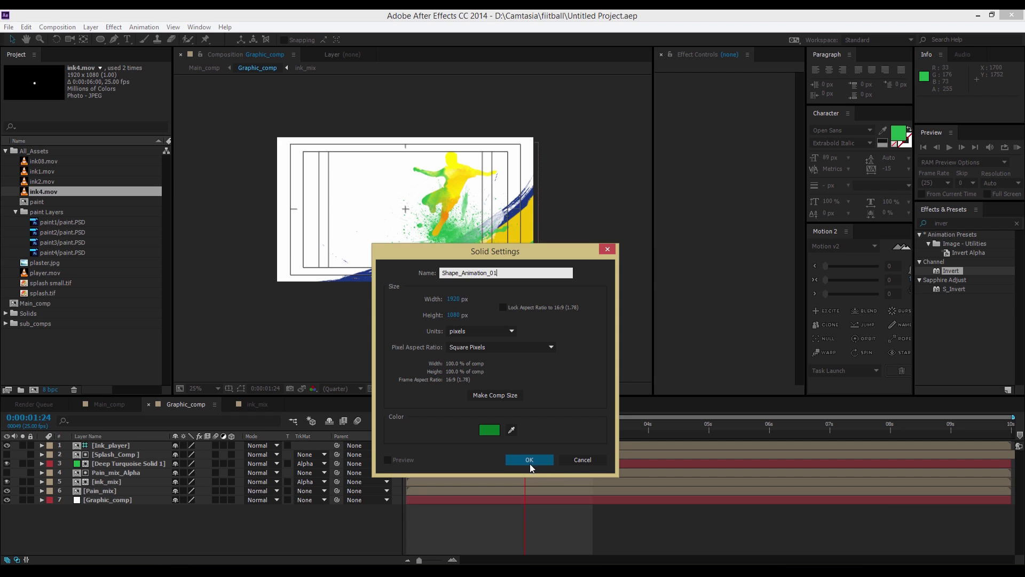
{"action": "left_click", "coordinate": [521, 462]}
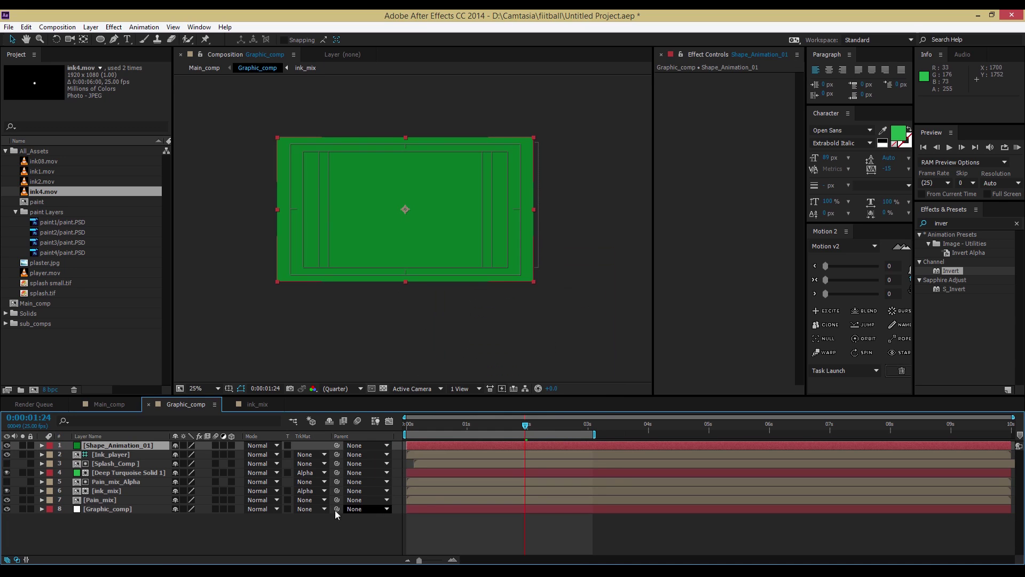
Step: Switch to the Rectangle Tool, which draws a stray rectangle shape layer
{"action": "left_click", "coordinate": [204, 541]}
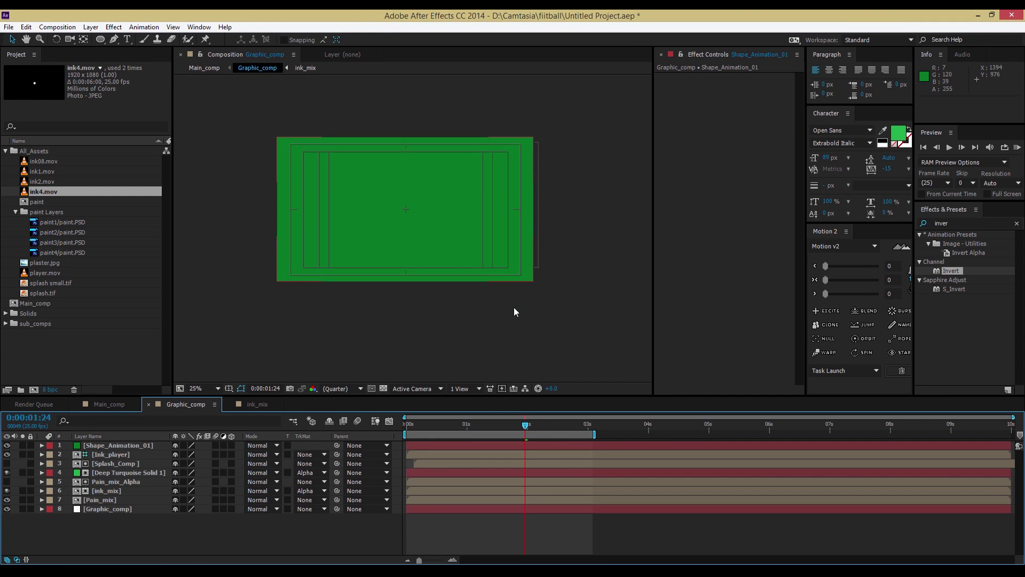
{"action": "left_click", "coordinate": [546, 318]}
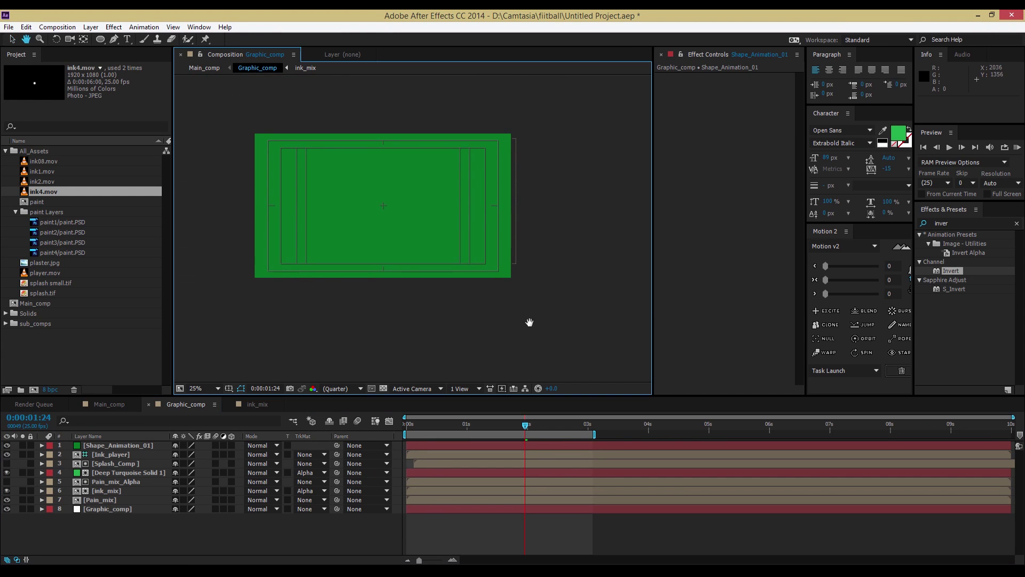
{"action": "left_click", "coordinate": [100, 40]}
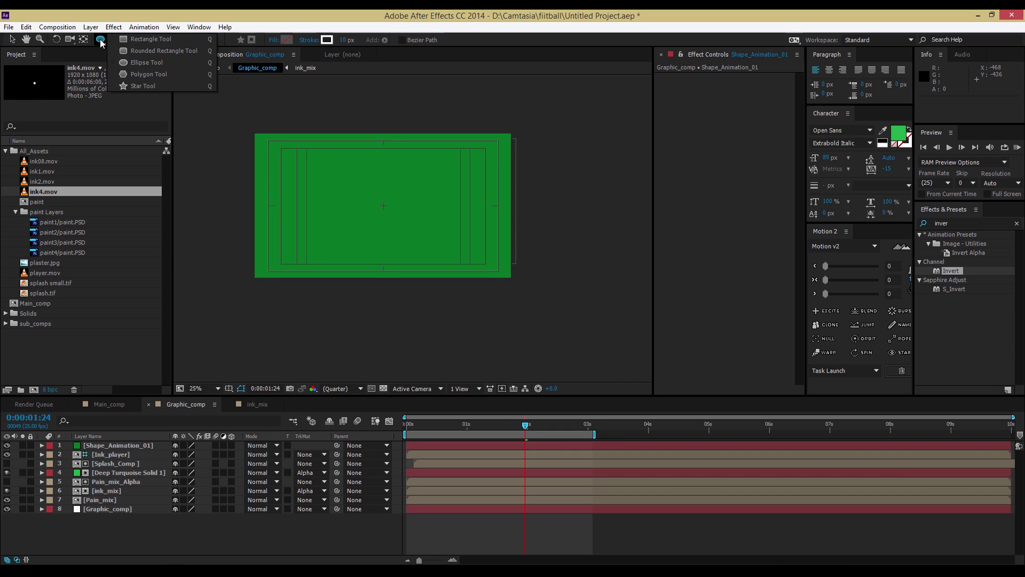
{"action": "left_click", "coordinate": [139, 39]}
{"action": "left_click_drag", "start_coordinate": [466, 243], "coordinate": [483, 260]}
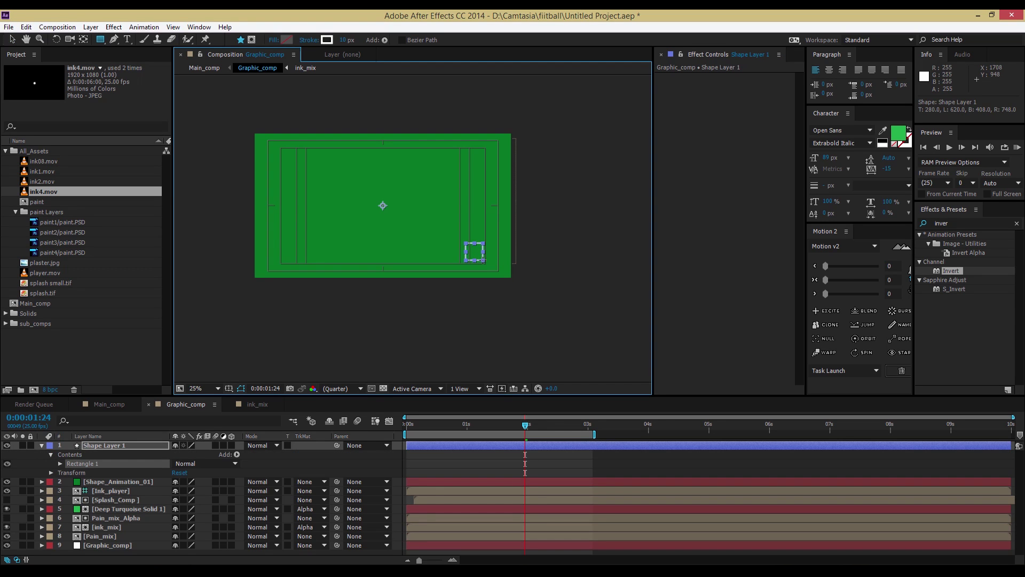
Step: Delete the stray shape layer and draw a small rectangle mask on Shape_Animation_01
{"action": "left_click", "coordinate": [106, 445]}
{"action": "key", "text": "Delete"}
{"action": "left_click", "coordinate": [103, 445]}
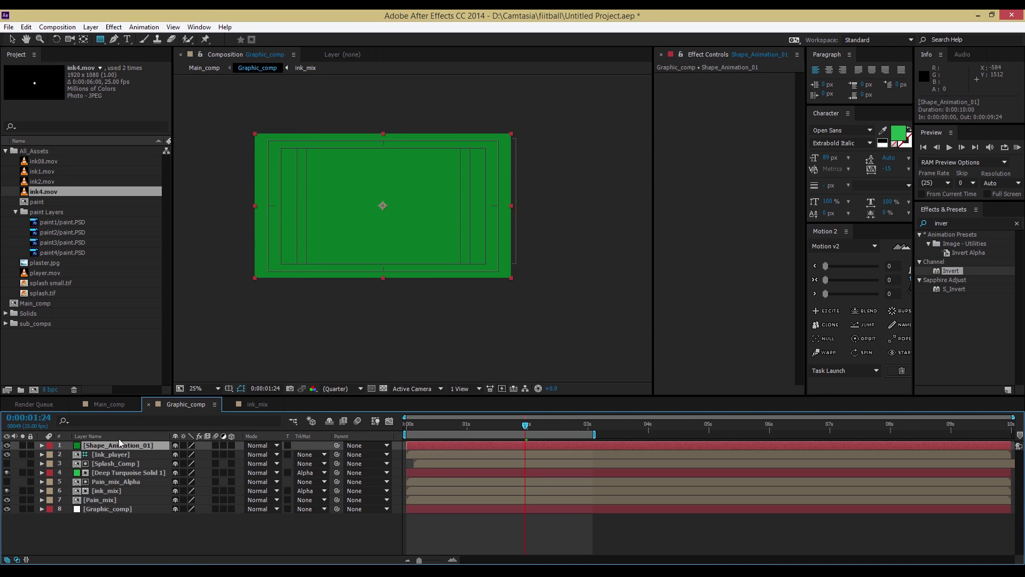
{"action": "left_click_drag", "start_coordinate": [459, 233], "coordinate": [482, 256]}
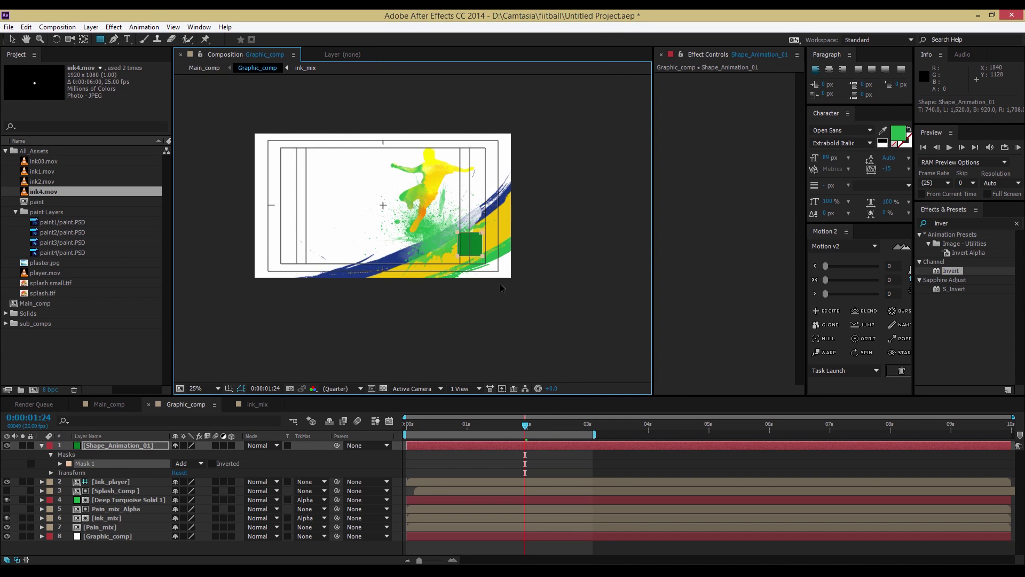
Step: Nudge the green square mask down and to the right with the arrow keys
{"action": "key", "text": "Down"}
{"action": "key", "text": "Down"}
{"action": "key", "text": "Down"}
{"action": "key", "text": "Down"}
{"action": "key", "text": "Down"}
{"action": "key", "text": "Down"}
{"action": "key", "text": "Right"}
{"action": "key", "text": "Right"}
{"action": "key", "text": "Right"}
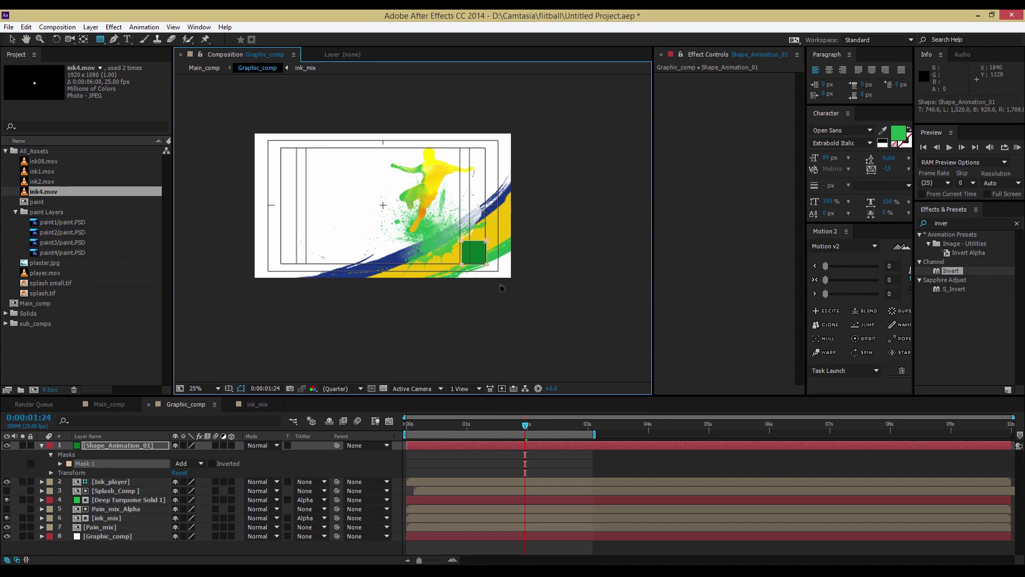
{"action": "key", "text": "Right"}
{"action": "key", "text": "Right"}
{"action": "key", "text": "Right"}
{"action": "key", "text": "Right"}
{"action": "key", "text": "Right"}
{"action": "key", "text": "Right"}
{"action": "key", "text": "Down"}
{"action": "key", "text": "Down"}
{"action": "key", "text": "Down"}
{"action": "key", "text": "Right"}
{"action": "key", "text": "Right"}
{"action": "key", "text": "Right"}
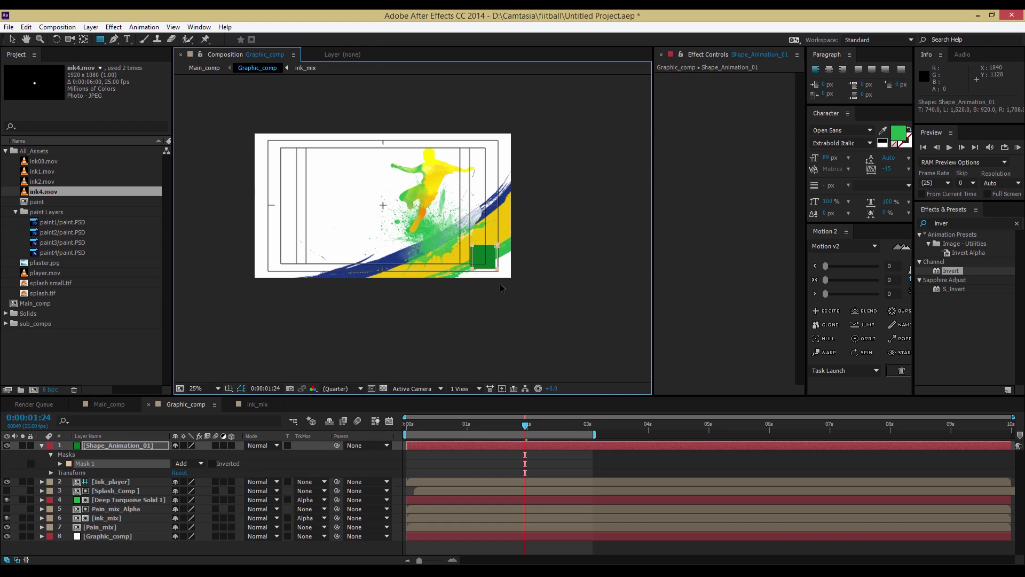
{"action": "key", "text": "Down"}
{"action": "key", "text": "Down"}
{"action": "key", "text": "Down"}
{"action": "scroll", "coordinate": [501, 284], "scroll_direction": "up", "scroll_amount": 2}
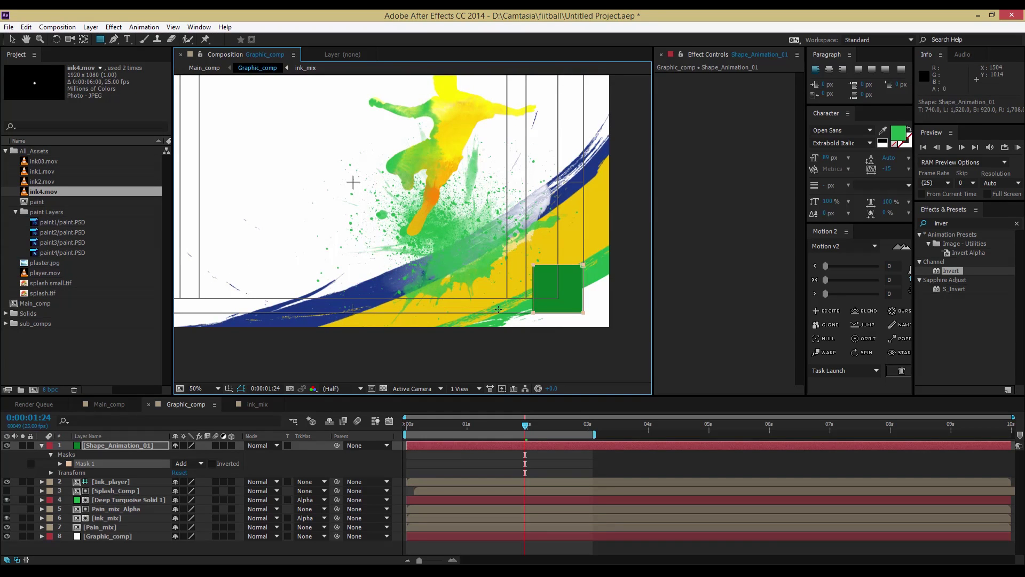
Step: With the Selection Tool, scale the square to 66% and nudge it into the lower-right corner
{"action": "left_click", "coordinate": [12, 40]}
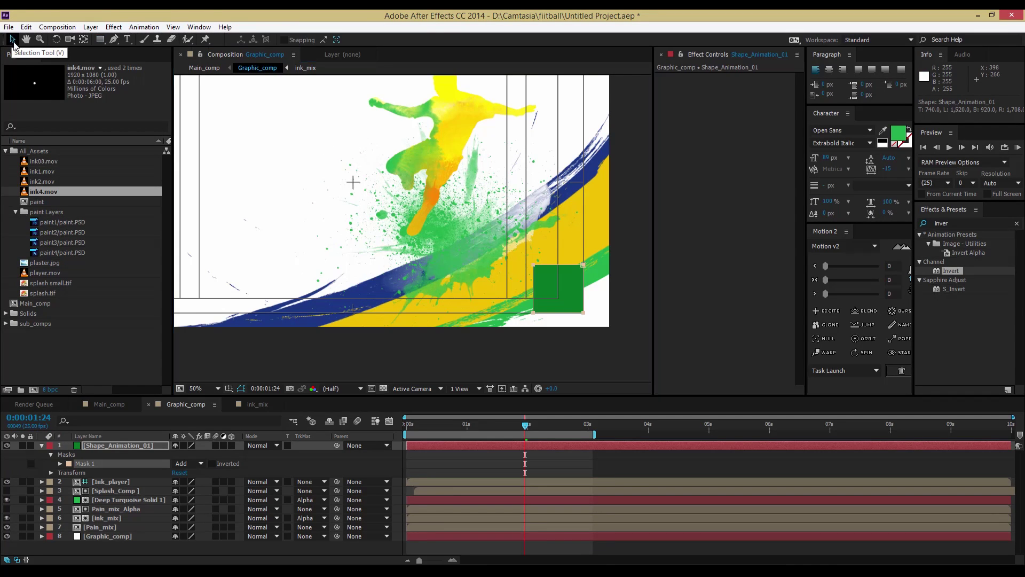
{"action": "left_click", "coordinate": [578, 290]}
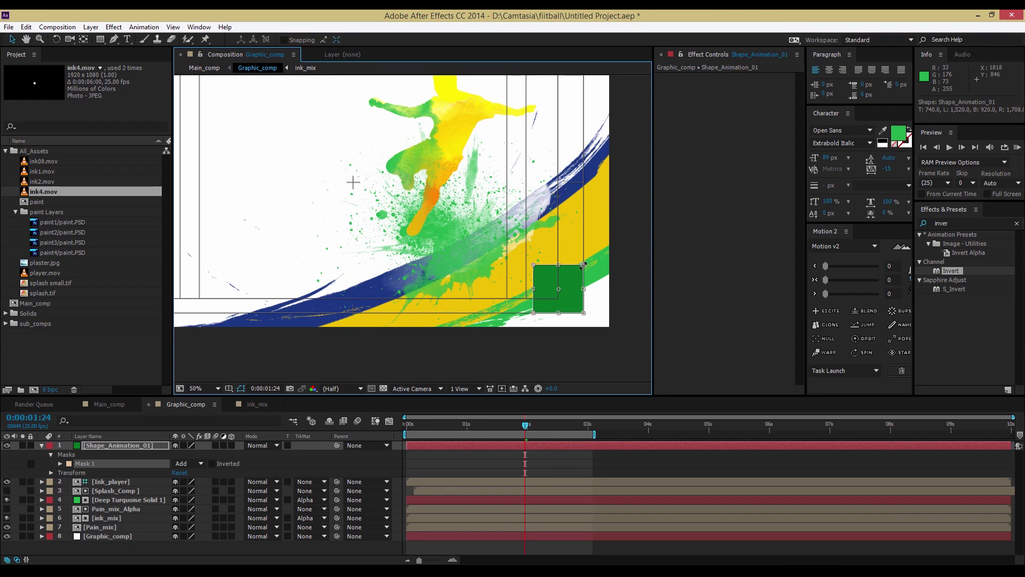
{"action": "left_click_drag", "start_coordinate": [583, 264], "coordinate": [575, 273]}
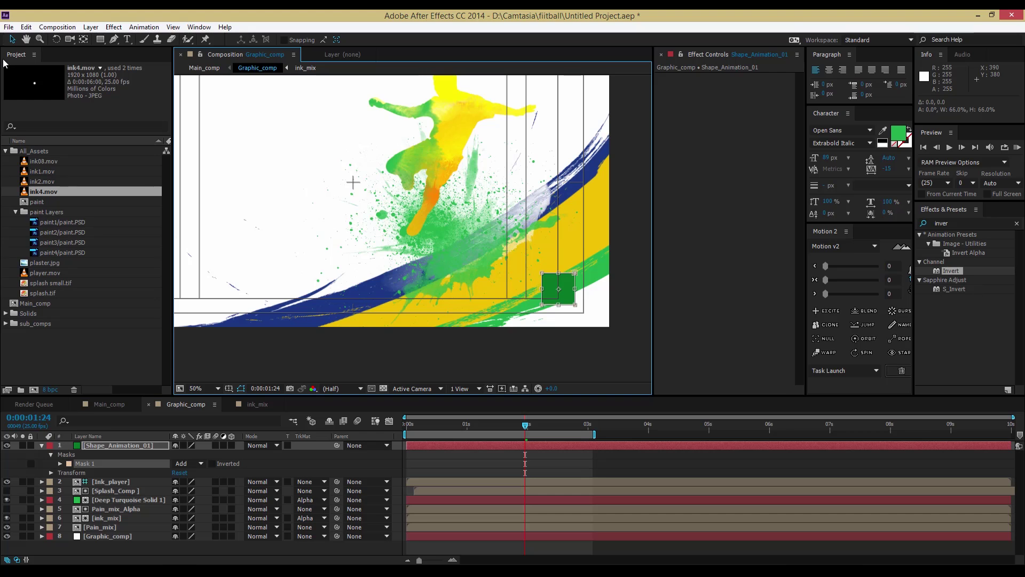
{"action": "key", "text": "shift+Right"}
{"action": "key", "text": "shift+Down"}
{"action": "key", "text": "shift+Down"}
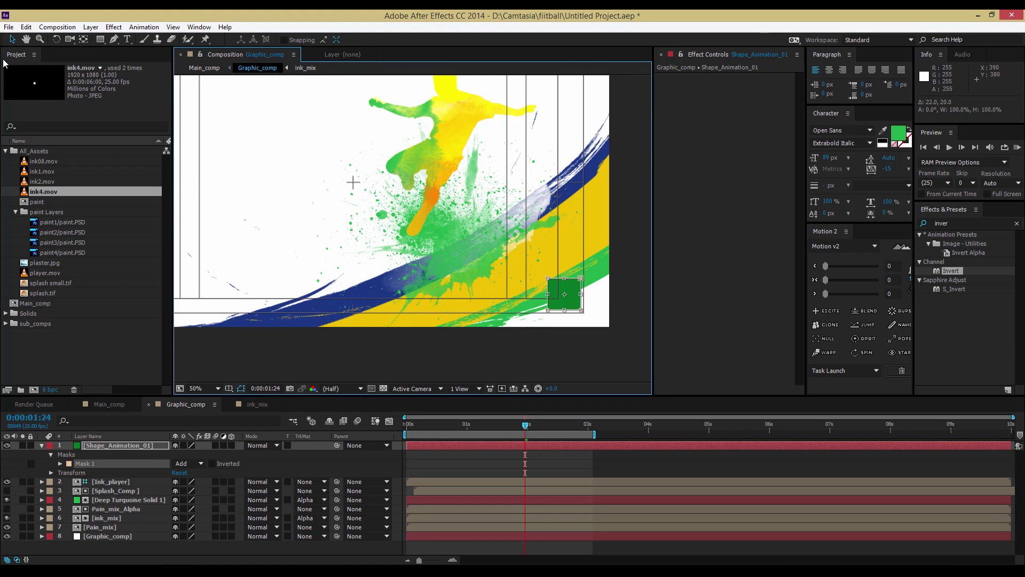
{"action": "key", "text": "Down"}
{"action": "key", "text": "Down"}
{"action": "key", "text": "Down"}
{"action": "key", "text": "Right"}
{"action": "key", "text": "Right"}
{"action": "key", "text": "Right"}
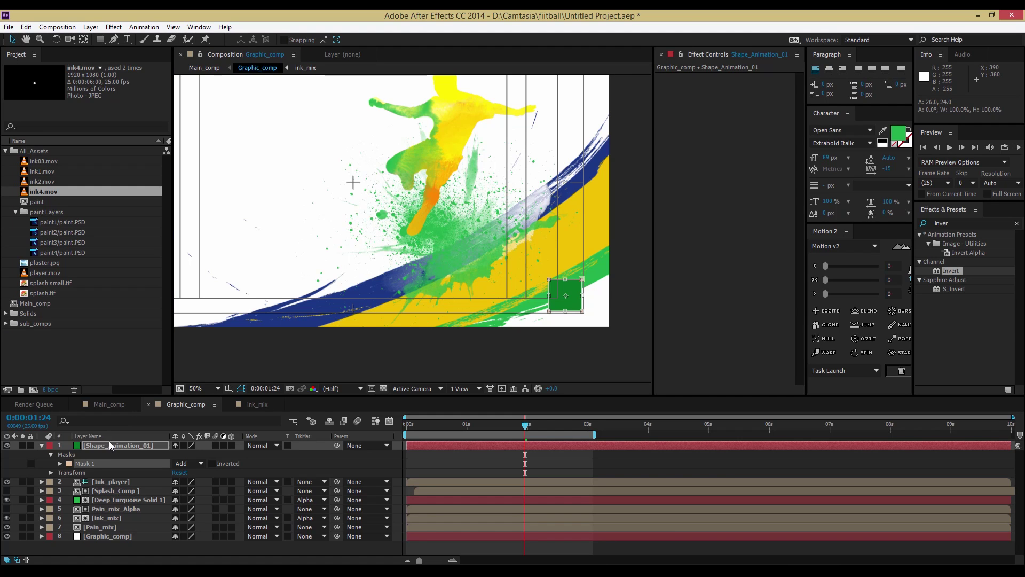
{"action": "left_click", "coordinate": [85, 464]}
{"action": "left_click", "coordinate": [42, 446]}
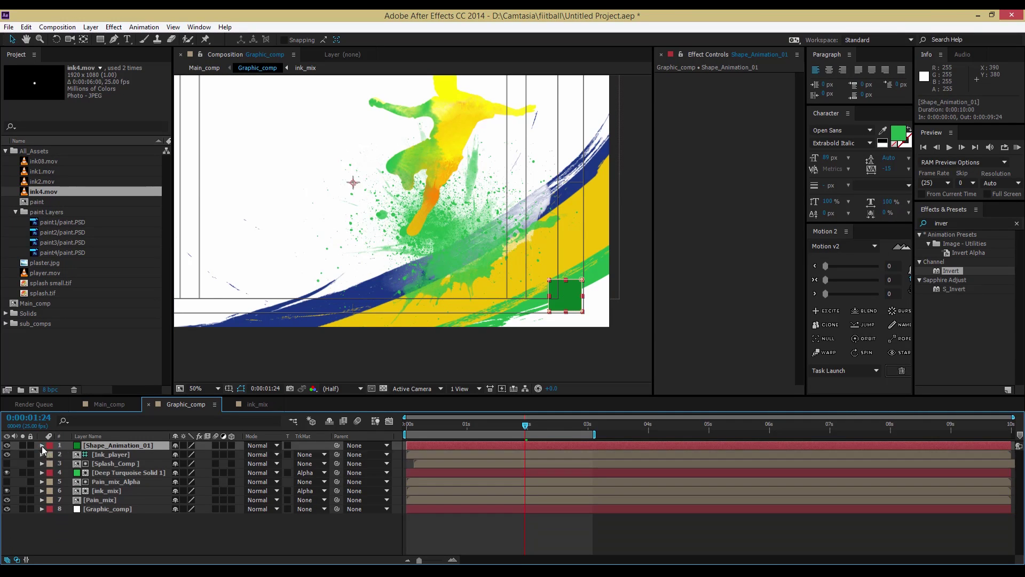
{"action": "left_click", "coordinate": [75, 532]}
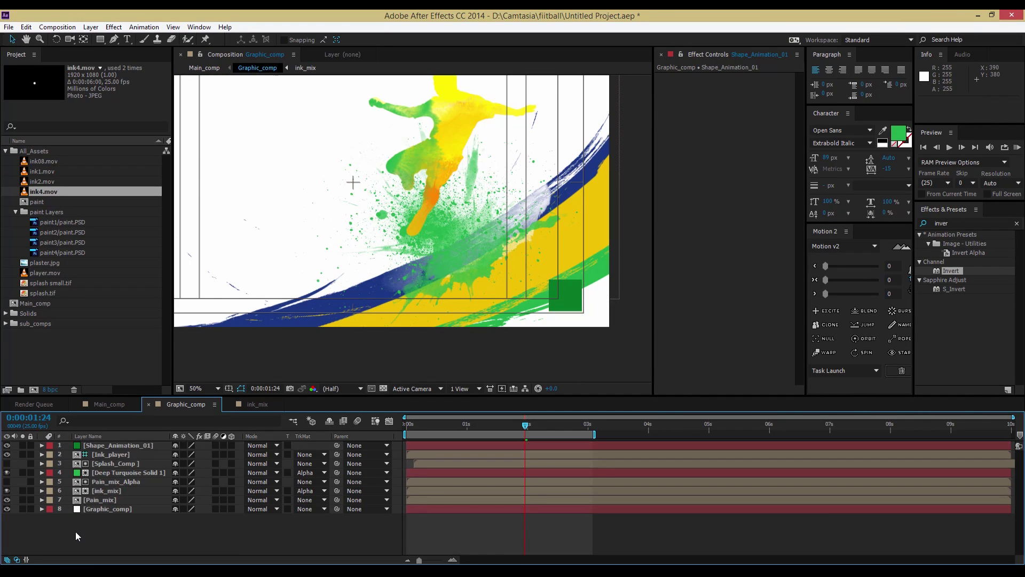
Step: Pre-compose Shape_Animation_01 under the same name, dropping the ' Comp 1' suffix
{"action": "right_click", "coordinate": [126, 444]}
{"action": "left_click", "coordinate": [177, 346]}
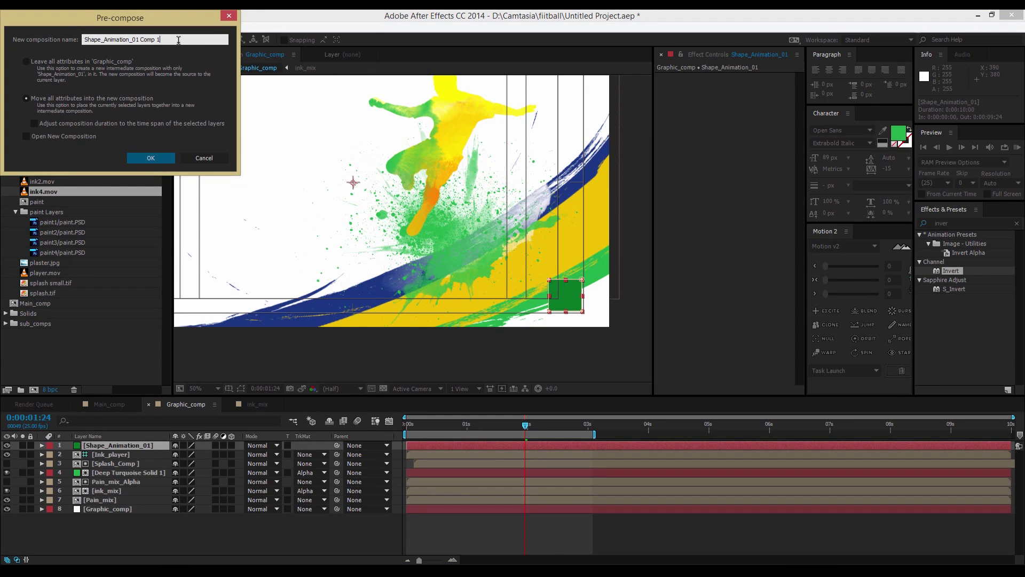
{"action": "key", "text": "BackSpace"}
{"action": "key", "text": "BackSpace"}
{"action": "key", "text": "BackSpace"}
{"action": "key", "text": "BackSpace"}
{"action": "key", "text": "BackSpace"}
{"action": "key", "text": "BackSpace"}
{"action": "left_click", "coordinate": [150, 158]}
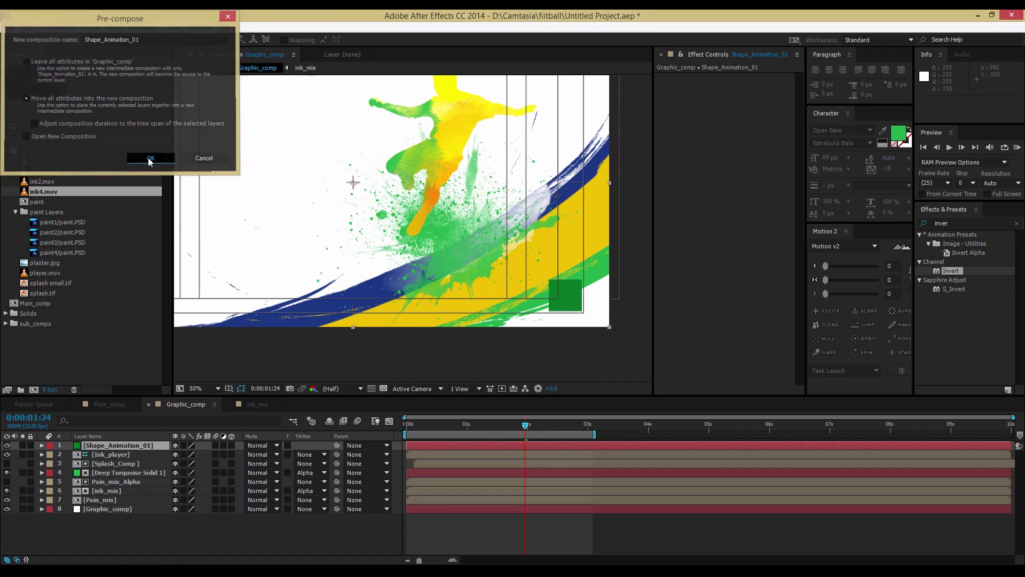
{"action": "left_click", "coordinate": [121, 536]}
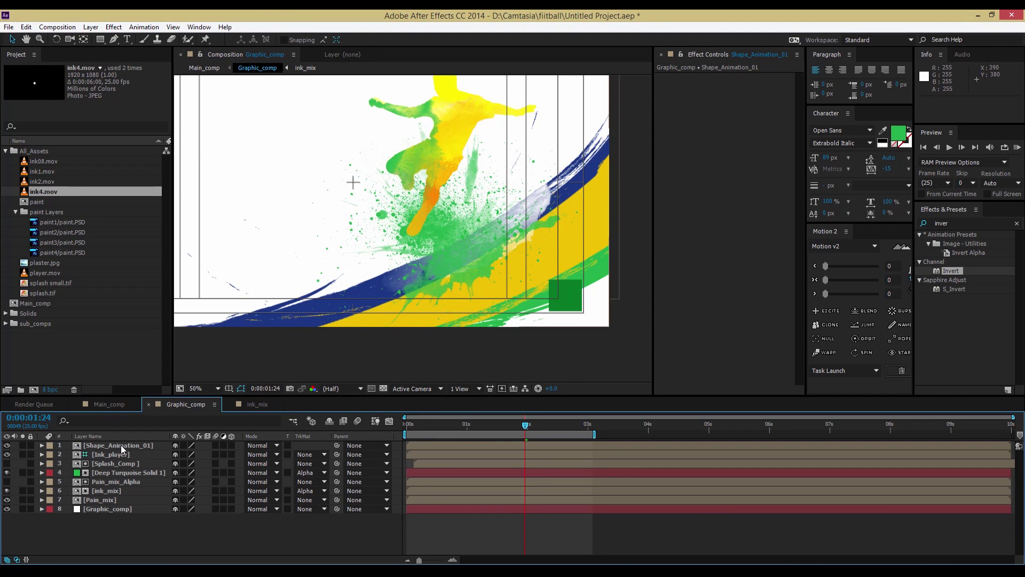
{"action": "left_click", "coordinate": [121, 444]}
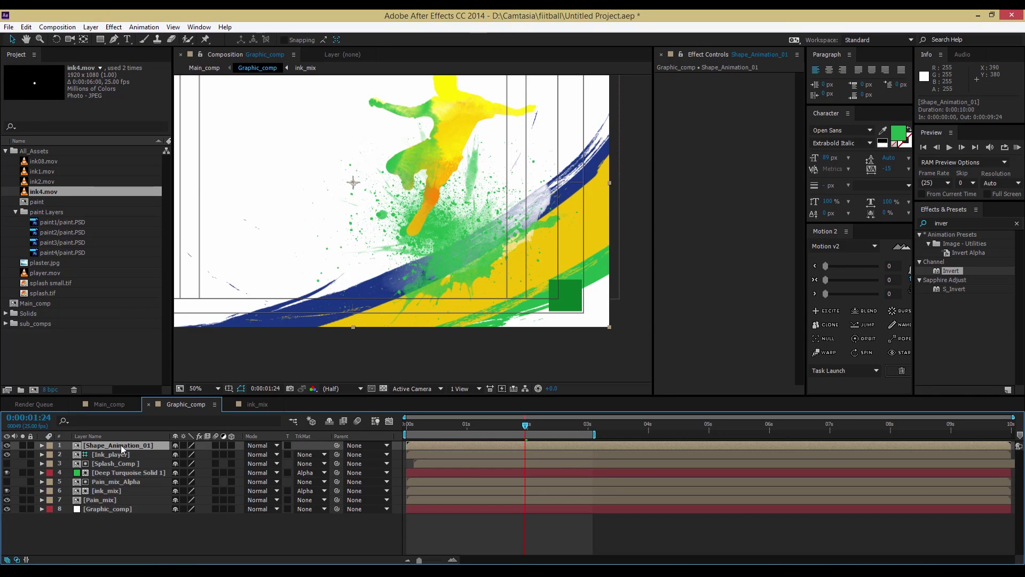
Step: Duplicate the layer and rename the copies Shape_Animation_02 and Shape_Animation_03
{"action": "key", "text": "ctrl+d"}
{"action": "key", "text": "ctrl+d"}
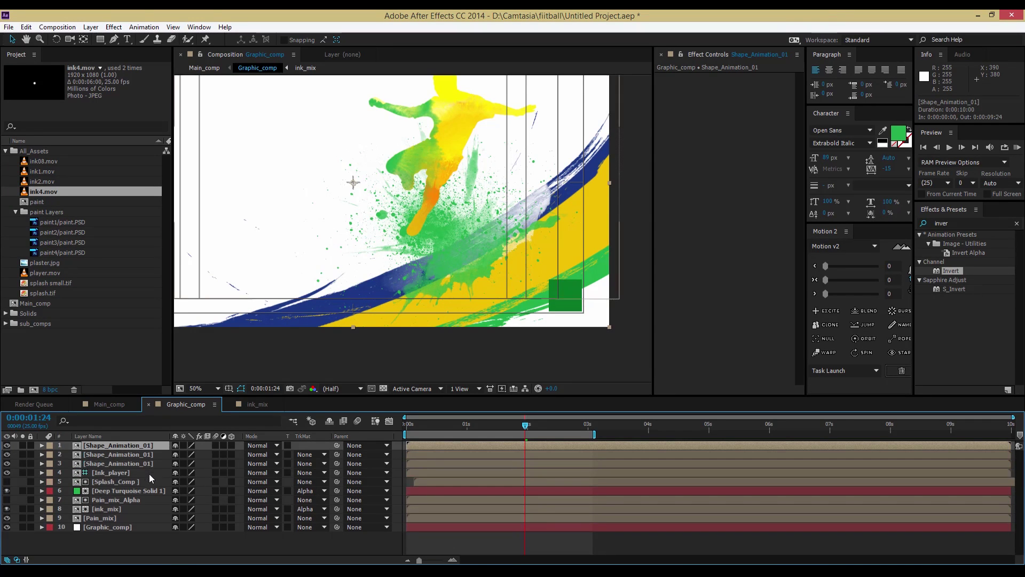
{"action": "left_click", "coordinate": [139, 456]}
{"action": "key", "text": "Return"}
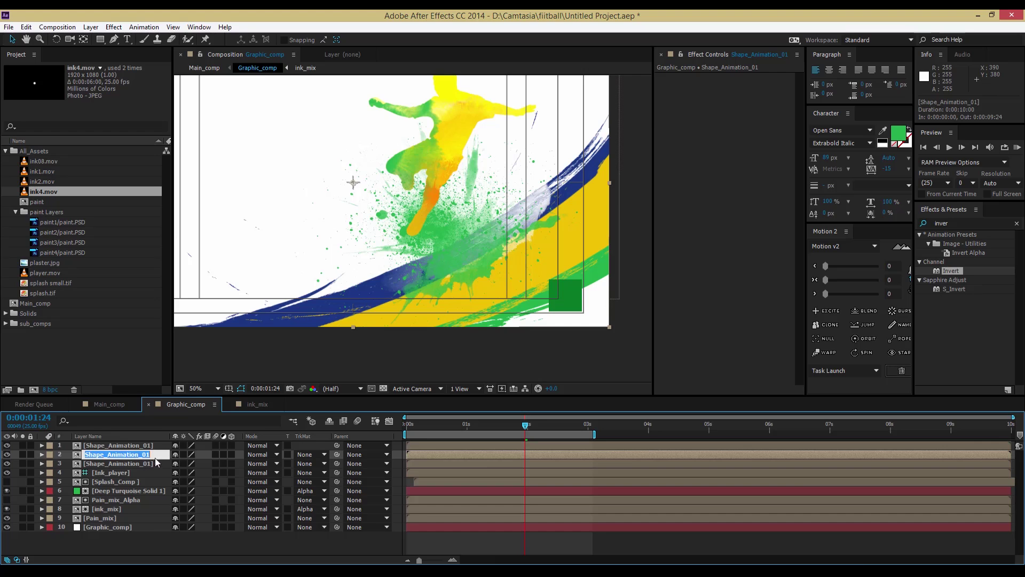
{"action": "key", "text": "BackSpace"}
{"action": "type", "text": "2"}
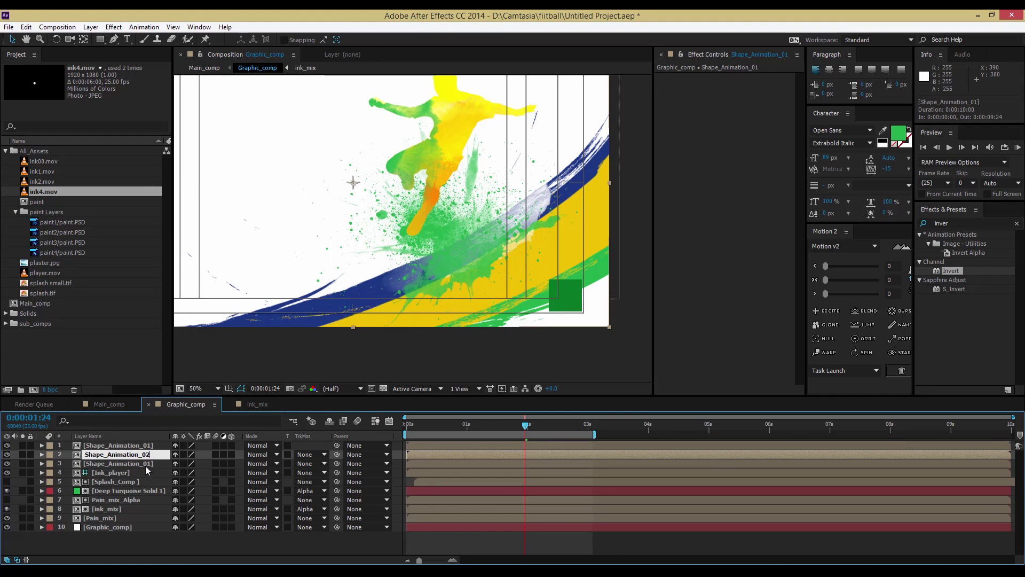
{"action": "left_click", "coordinate": [146, 466]}
{"action": "key", "text": "Return"}
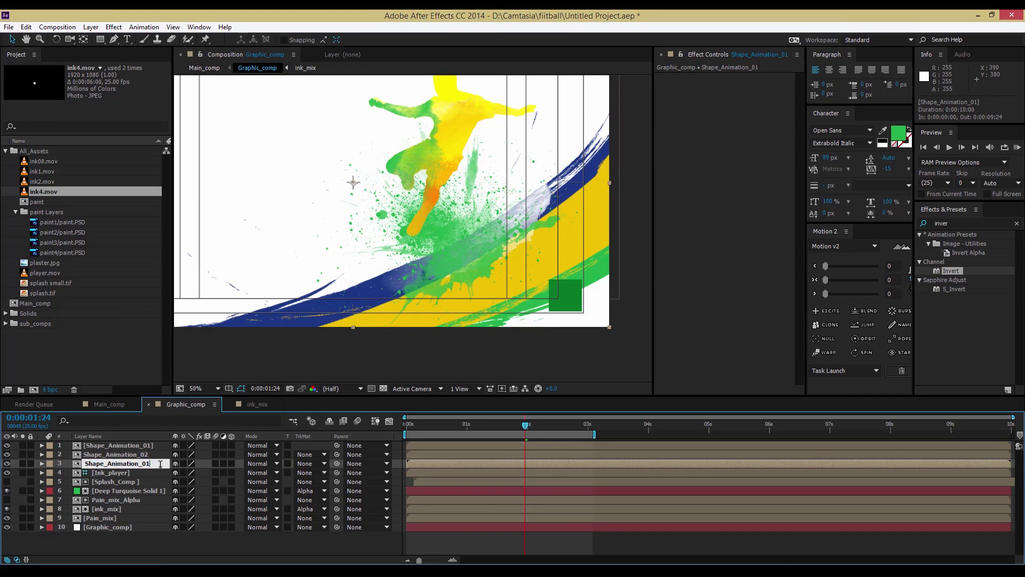
{"action": "type", "text": "3"}
{"action": "left_click", "coordinate": [137, 447]}
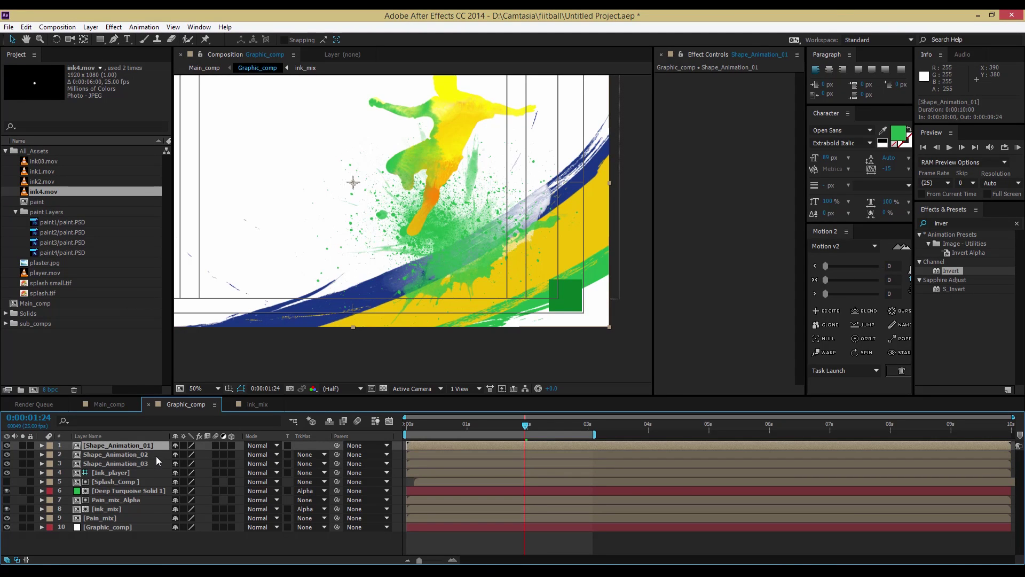
Step: Check the first layer's name, toggling between source names and layer names
{"action": "key", "text": "Return"}
{"action": "key", "text": "Return"}
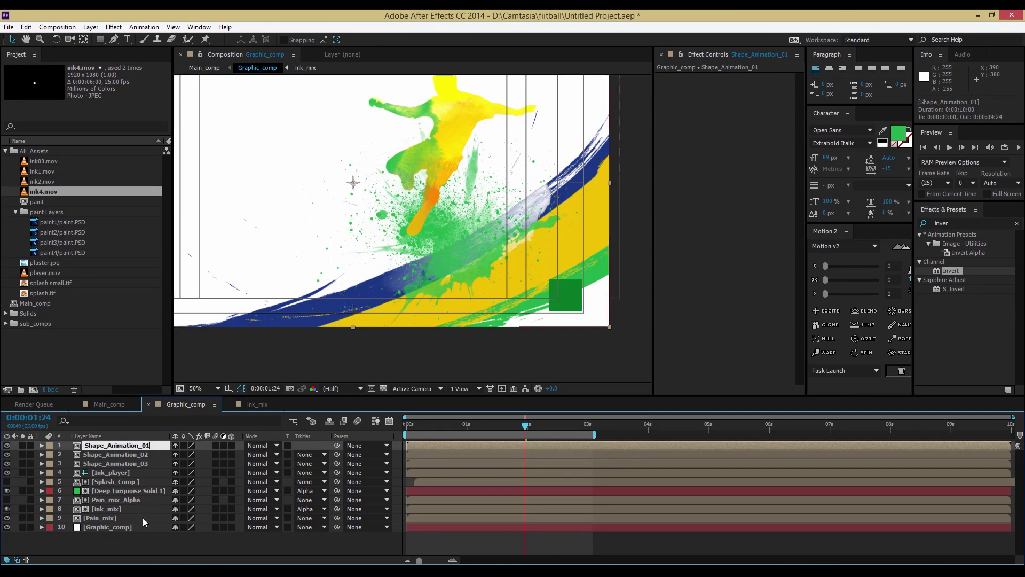
{"action": "left_click", "coordinate": [145, 543]}
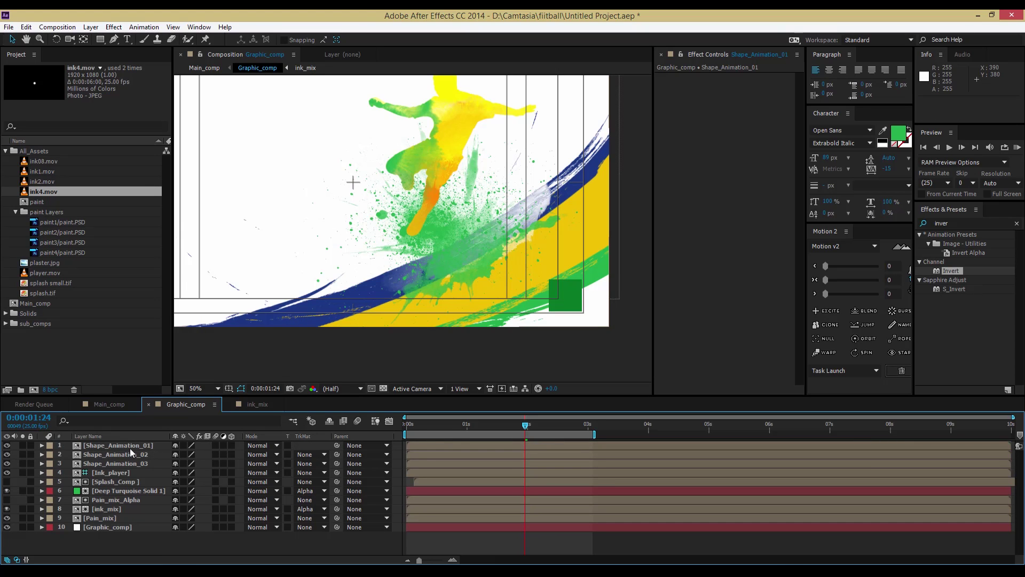
{"action": "left_click", "coordinate": [107, 437]}
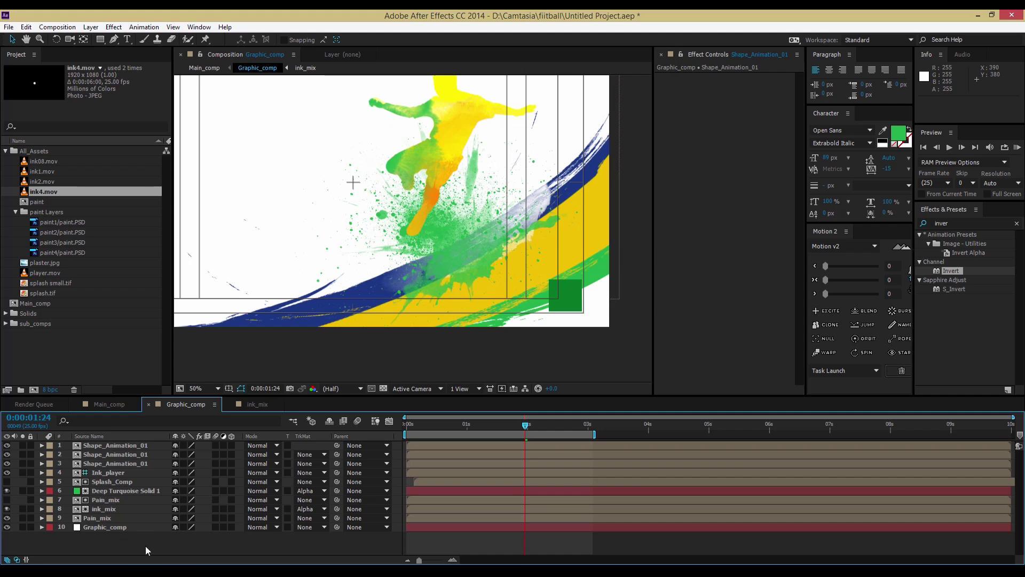
{"action": "left_click", "coordinate": [125, 446]}
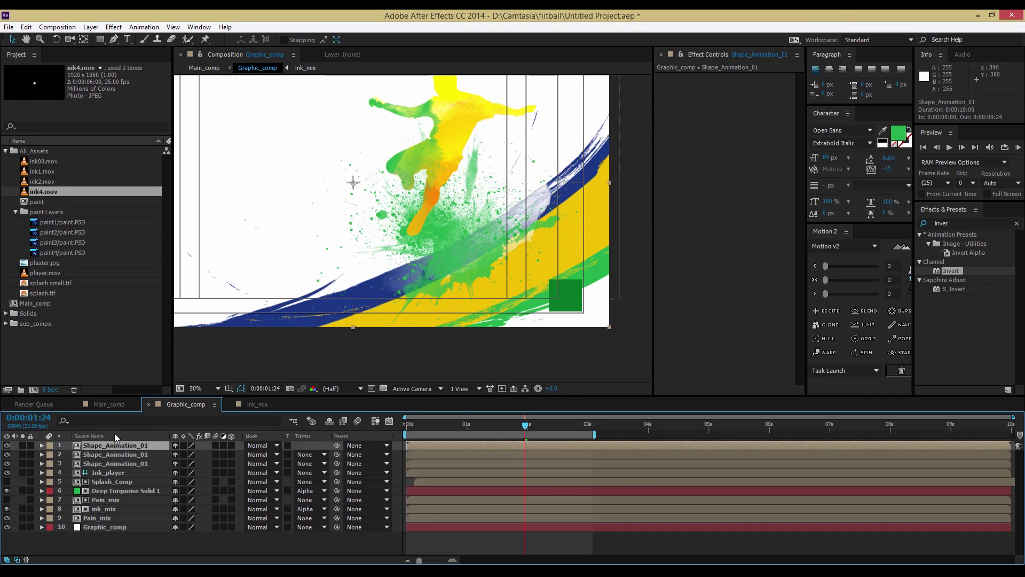
{"action": "left_click", "coordinate": [114, 436]}
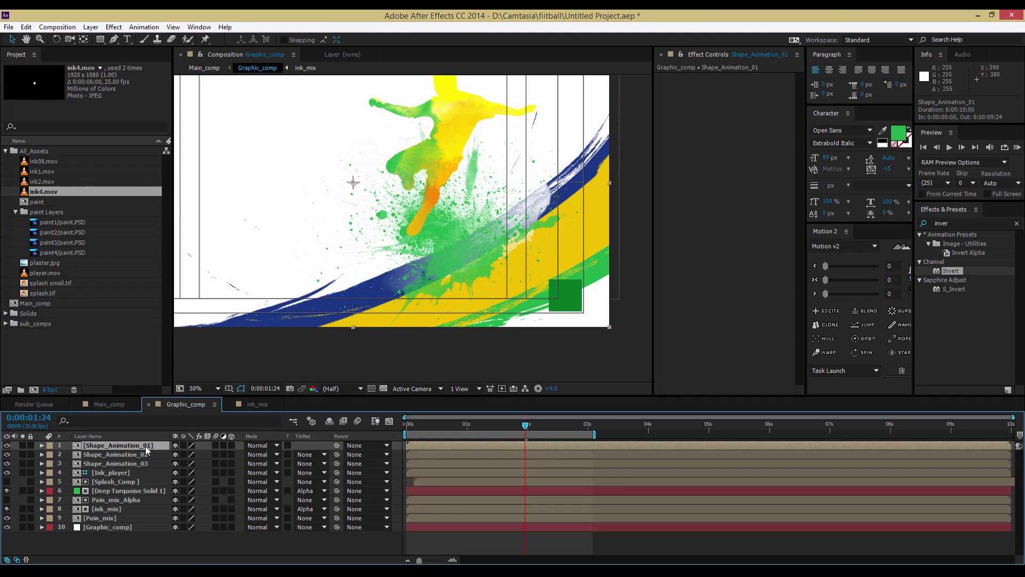
{"action": "key", "text": "Return"}
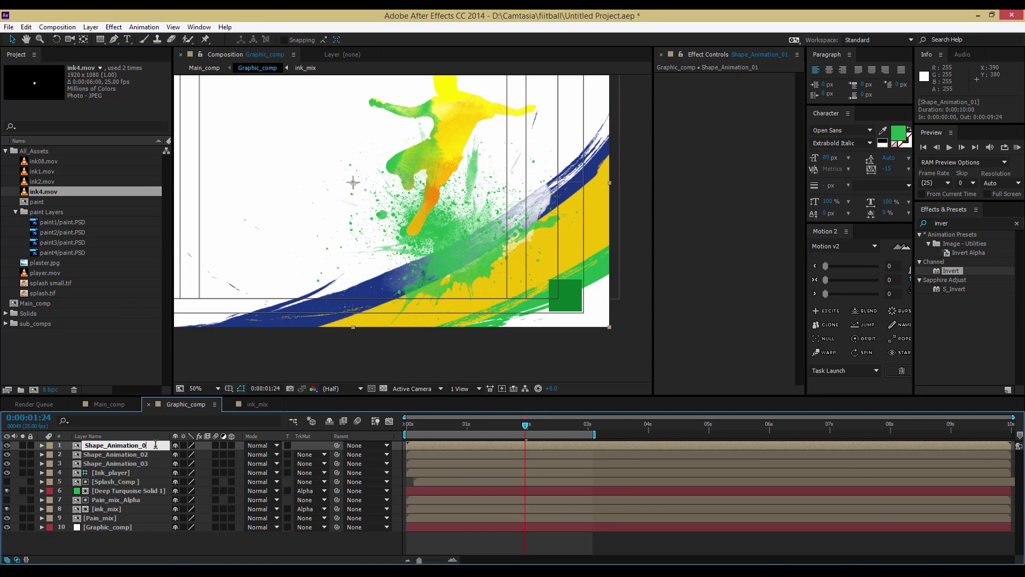
{"action": "type", "text": "1"}
{"action": "left_click", "coordinate": [160, 539]}
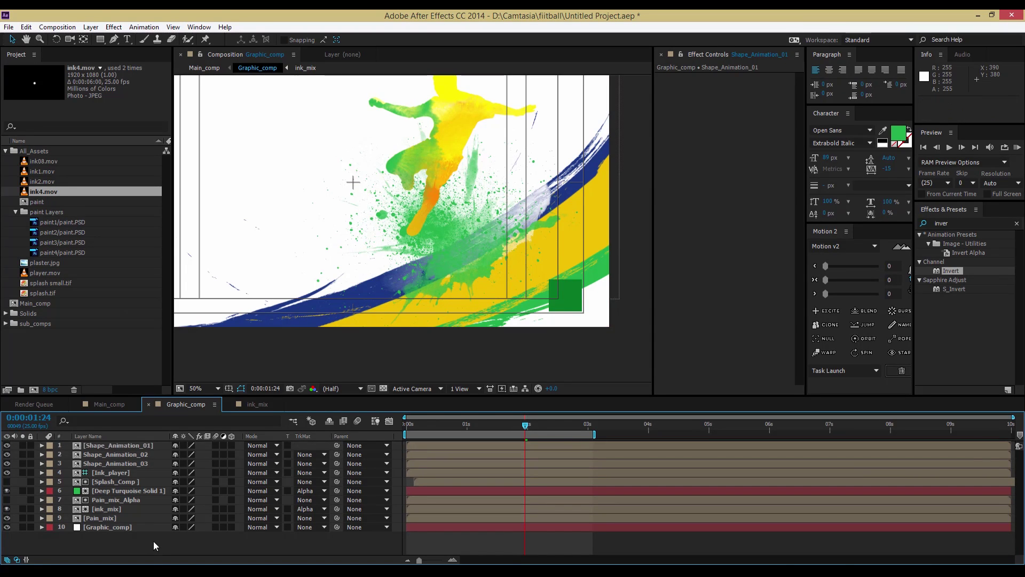
Step: Open the Shape_Animation_01 precomp and select its green square layer
{"action": "left_click", "coordinate": [150, 447]}
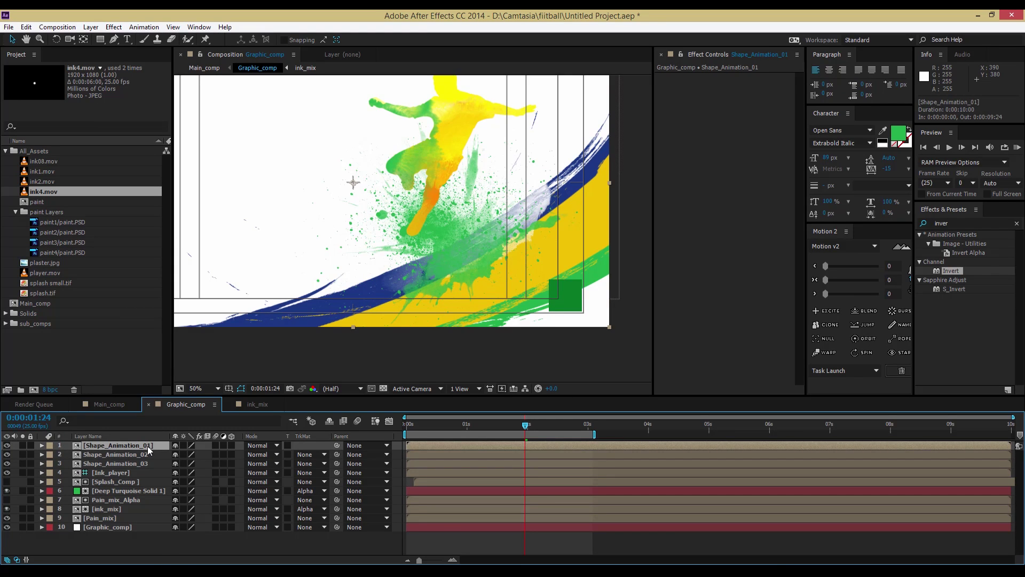
{"action": "double_click", "coordinate": [144, 445]}
{"action": "scroll", "coordinate": [491, 264], "scroll_direction": "down", "scroll_amount": 2}
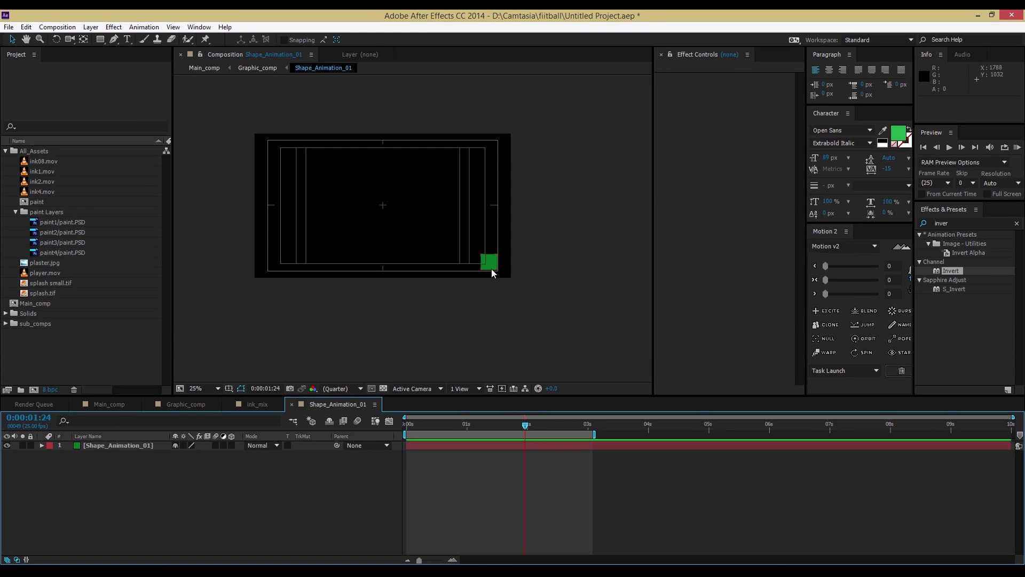
{"action": "left_click", "coordinate": [489, 266]}
Step: Apply CC Pixel Polly to the square and view the frame-3 shards at 50% over a checkerboard
{"action": "left_click", "coordinate": [935, 224]}
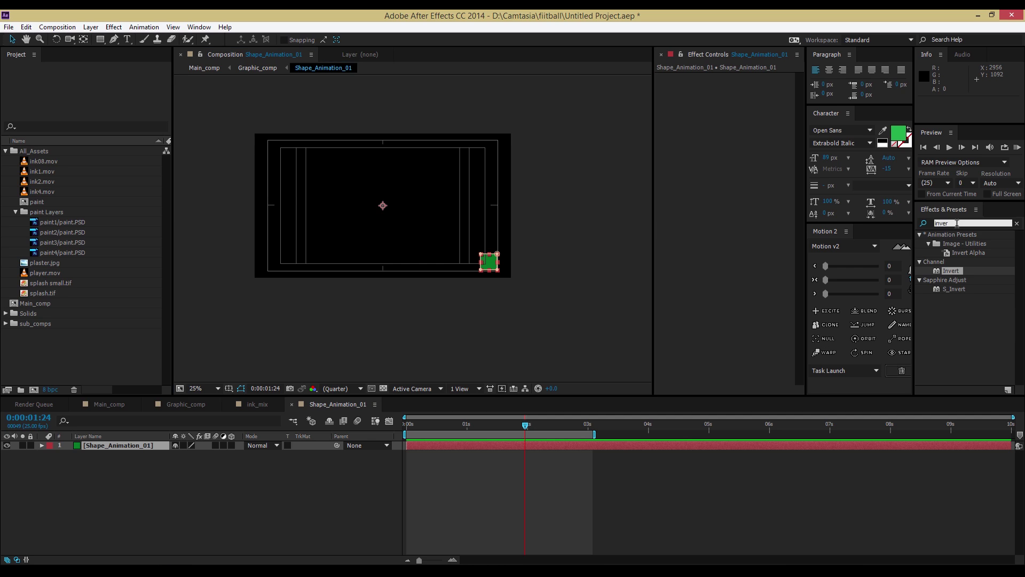
{"action": "type", "text": "cc"}
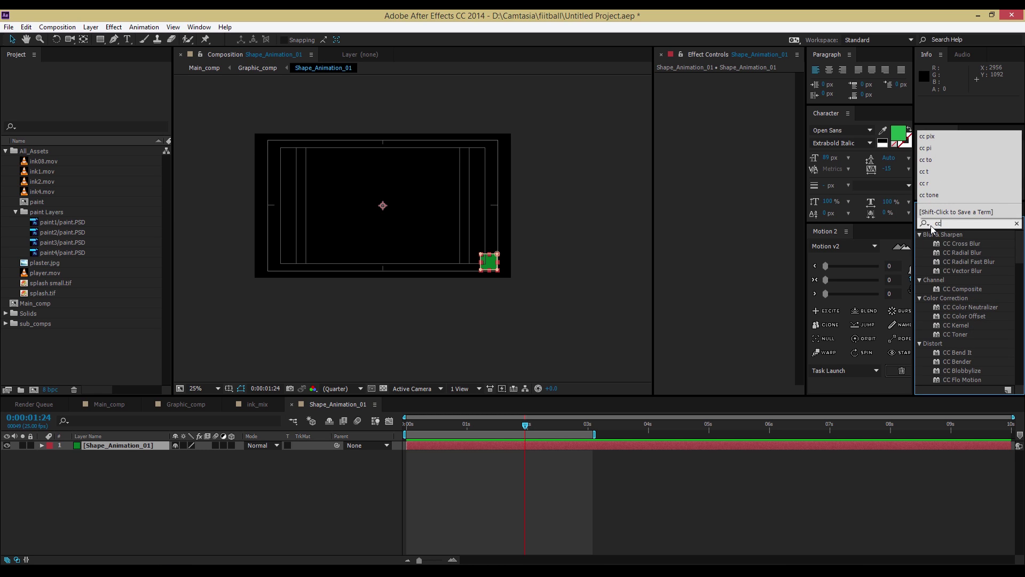
{"action": "type", "text": " p"}
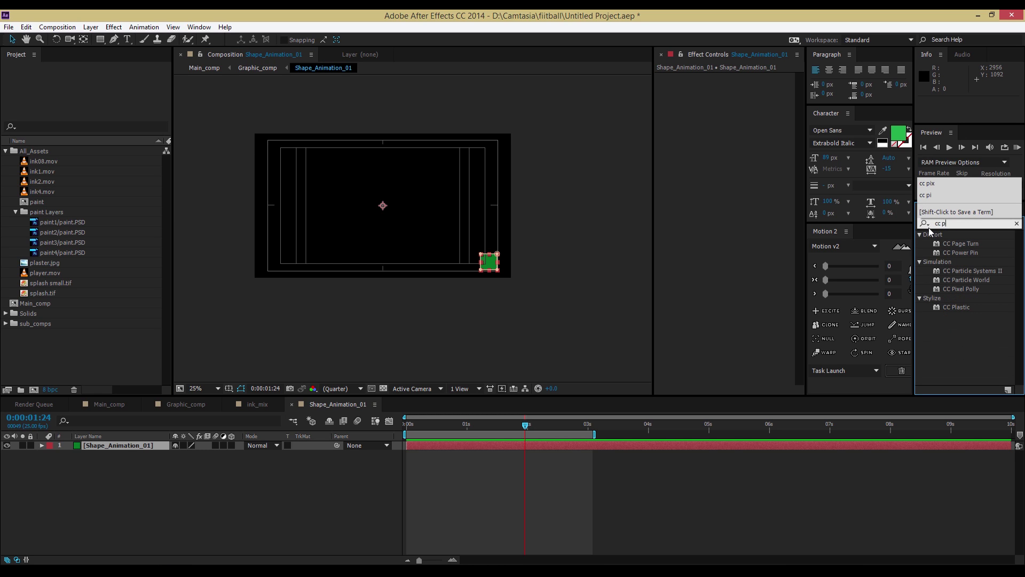
{"action": "type", "text": "ix"}
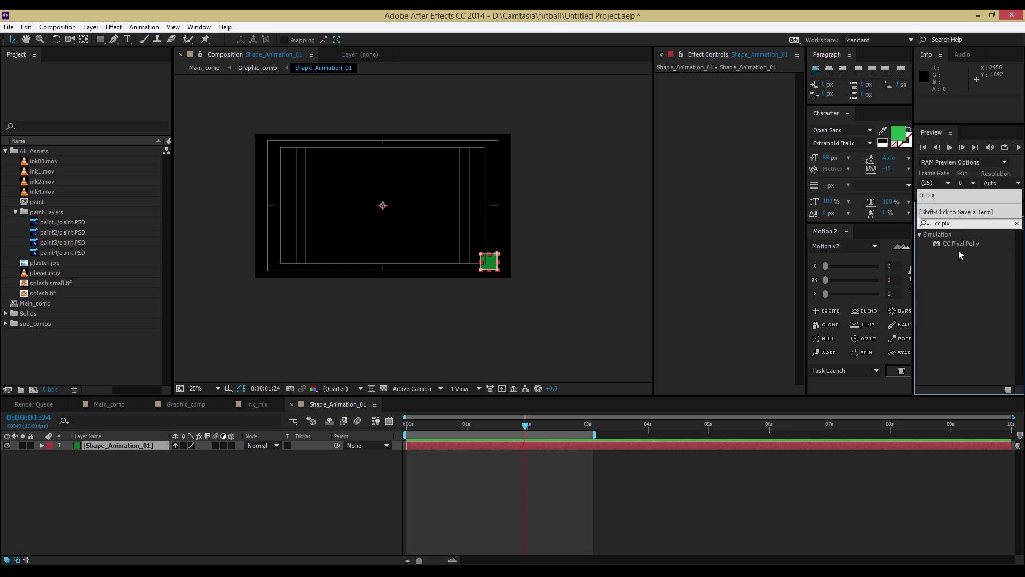
{"action": "left_click_drag", "start_coordinate": [957, 245], "coordinate": [111, 445]}
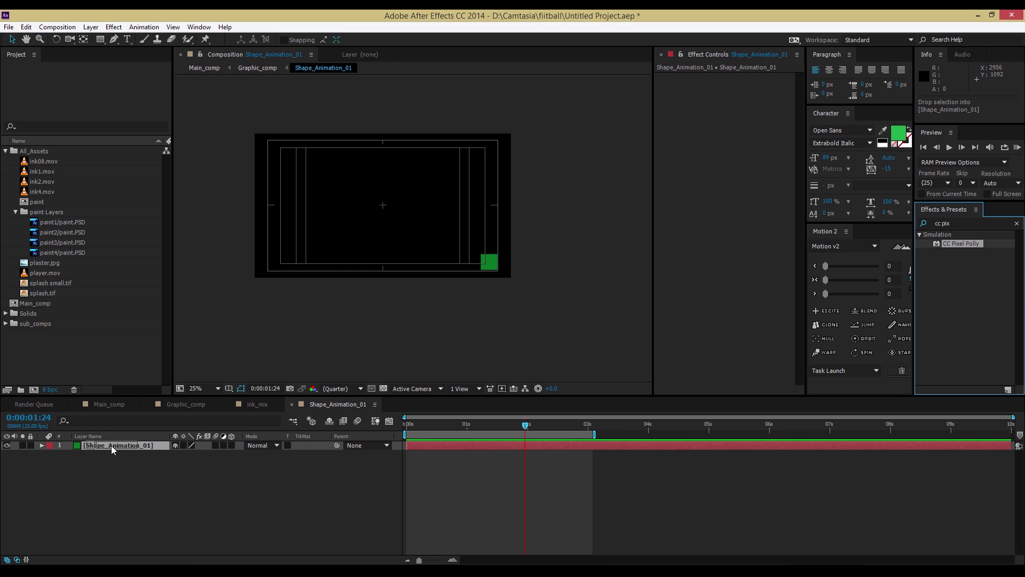
{"action": "left_click", "coordinate": [384, 388]}
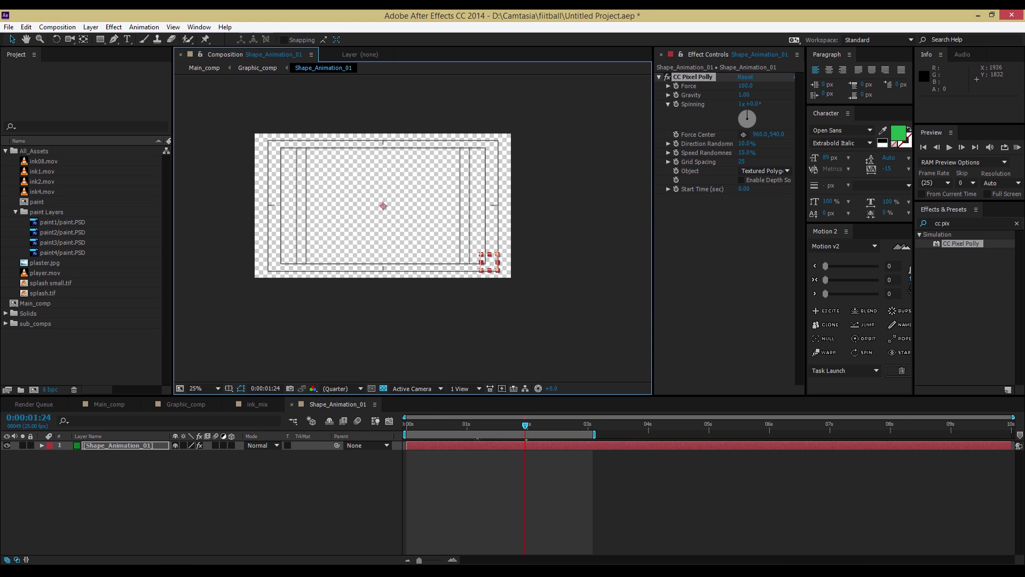
{"action": "left_click_drag", "start_coordinate": [408, 425], "coordinate": [416, 436]}
{"action": "key", "text": "period"}
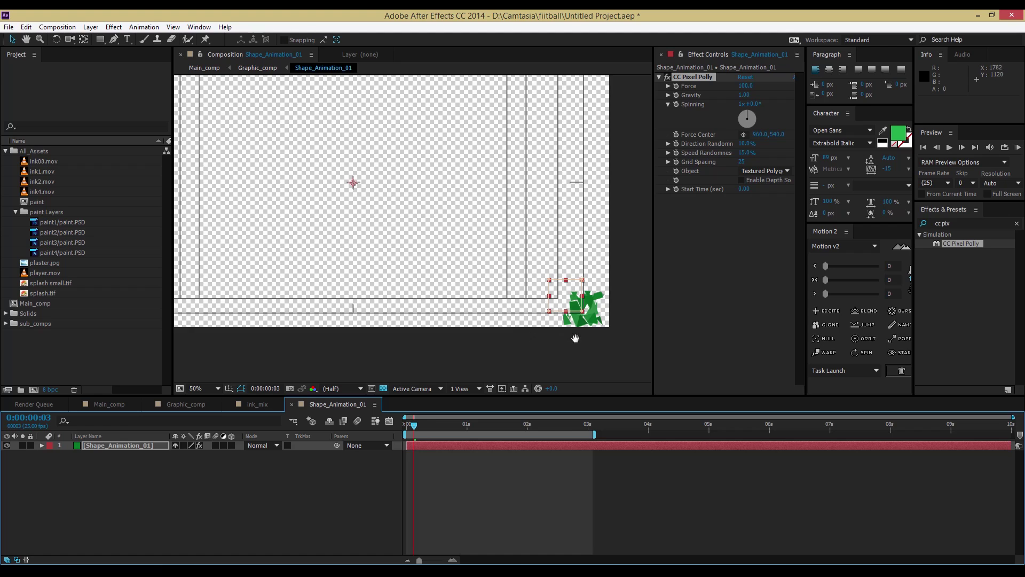
{"action": "left_click_drag", "start_coordinate": [576, 338], "coordinate": [503, 310]}
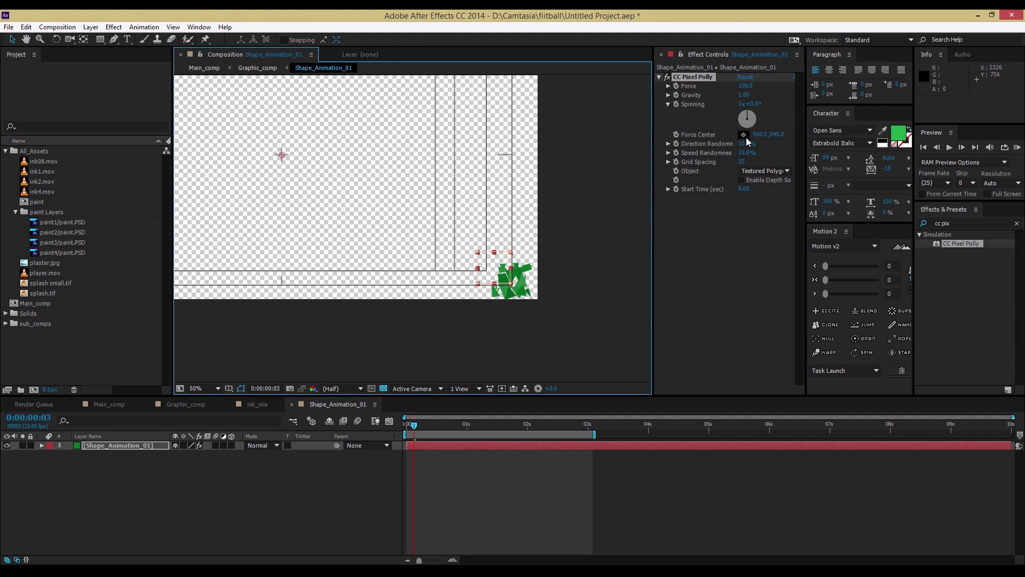
Step: Set Pixel Polly's Force Center to 1818,1022 and Gravity to 0
{"action": "left_click", "coordinate": [743, 136]}
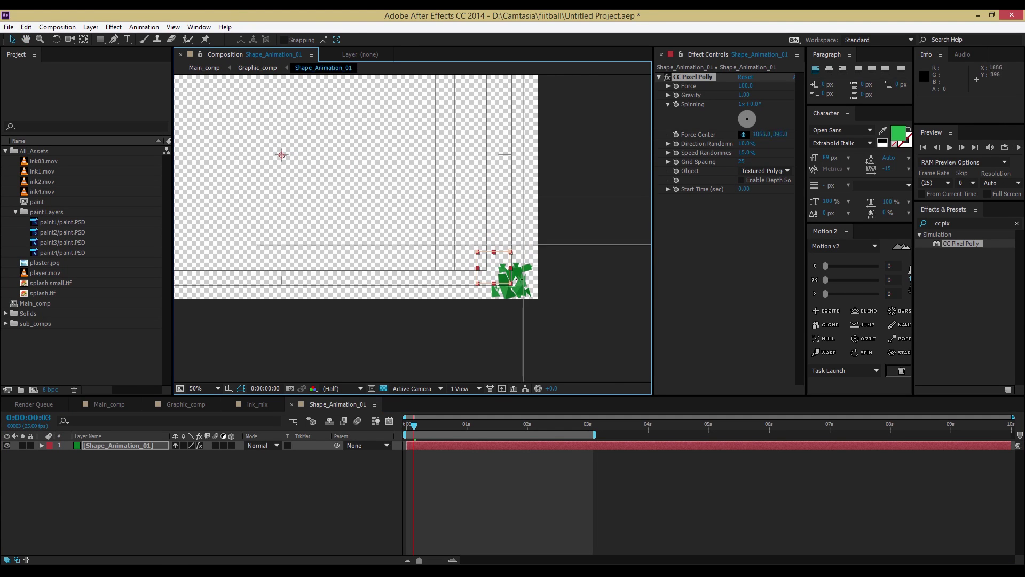
{"action": "left_click", "coordinate": [510, 283]}
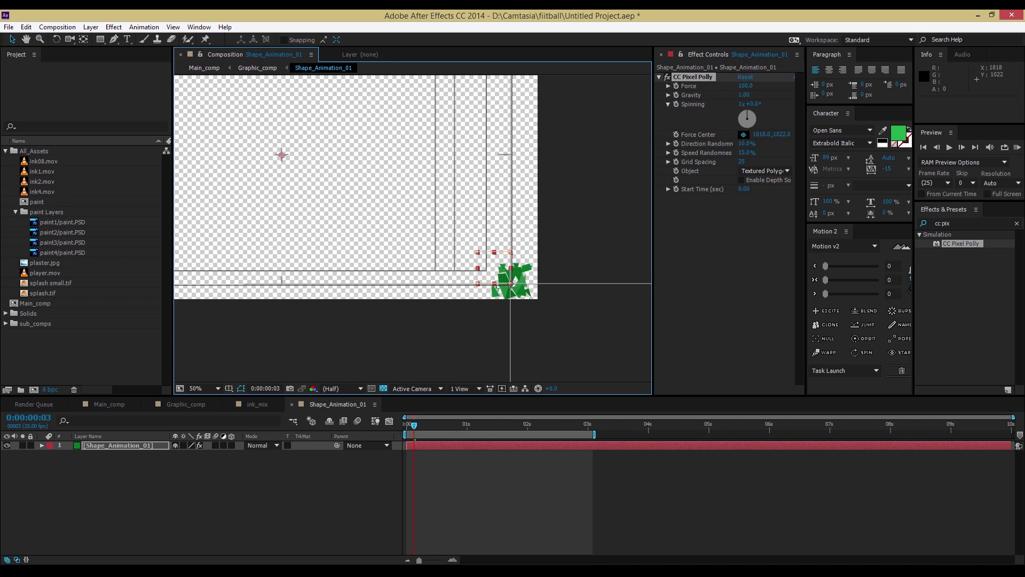
{"action": "left_click", "coordinate": [745, 96]}
{"action": "type", "text": "0"}
{"action": "key", "text": "Return"}
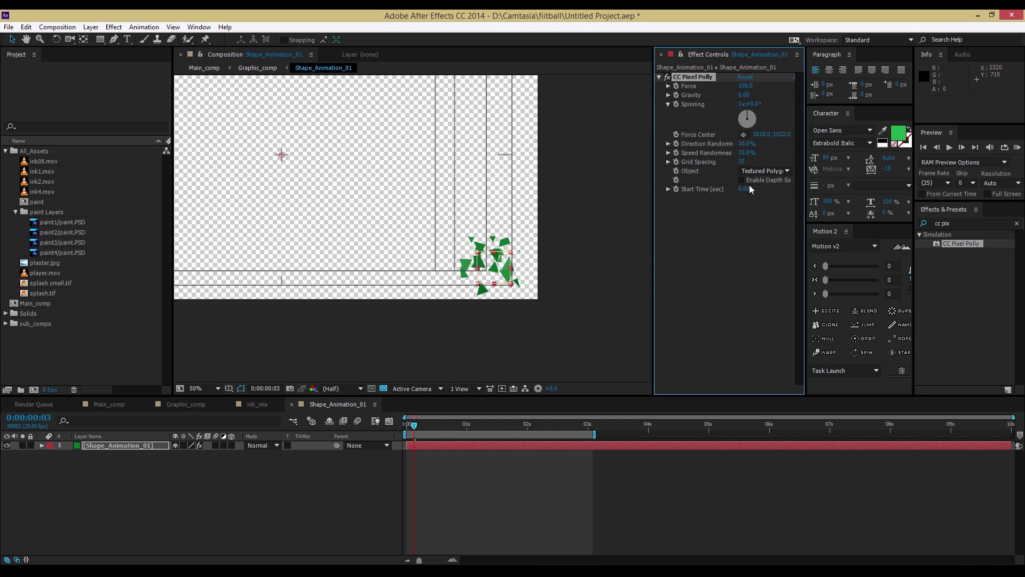
{"action": "mouse_move", "coordinate": [418, 432]}
{"action": "left_mouse_down"}
{"action": "mouse_move", "coordinate": [404, 445]}
{"action": "mouse_move", "coordinate": [480, 446]}
{"action": "left_mouse_up"}
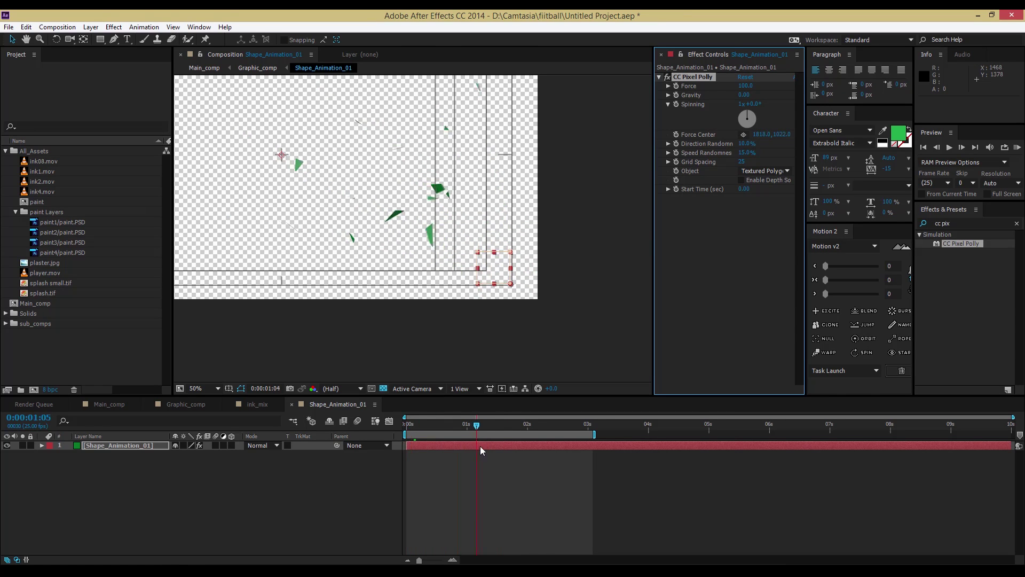
Step: RAM-preview the shatter, stop playback, and jump to frame 0:00:00:23
{"action": "scroll", "coordinate": [470, 351], "scroll_direction": "down", "scroll_amount": 2}
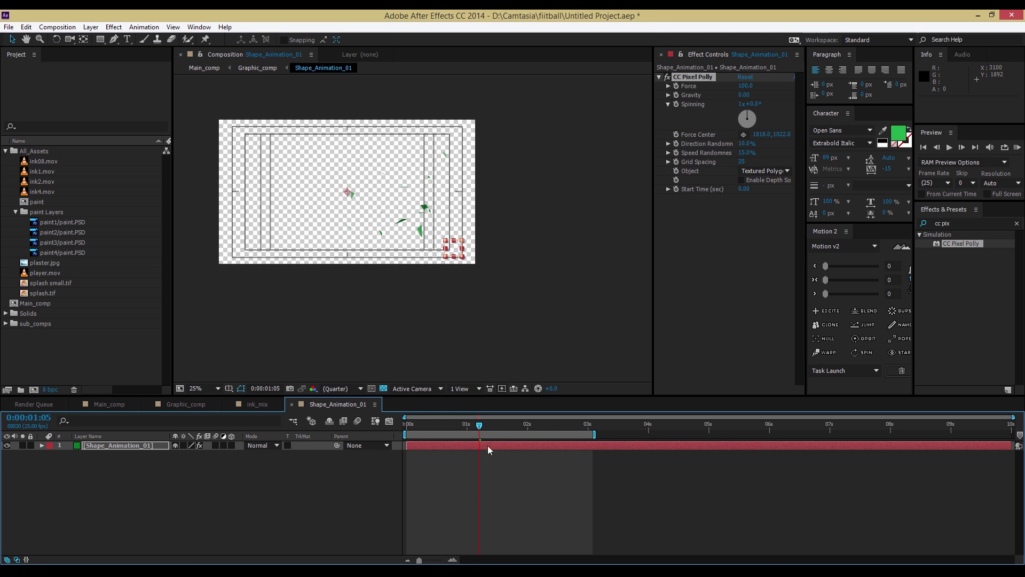
{"action": "left_click", "coordinate": [326, 501]}
{"action": "key", "text": "KP_0"}
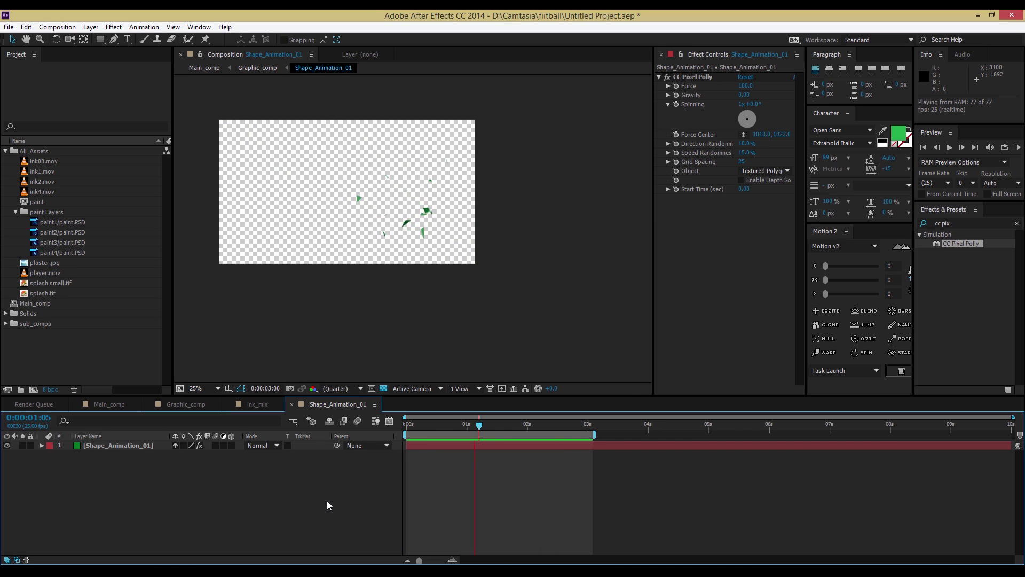
{"action": "left_click", "coordinate": [435, 424]}
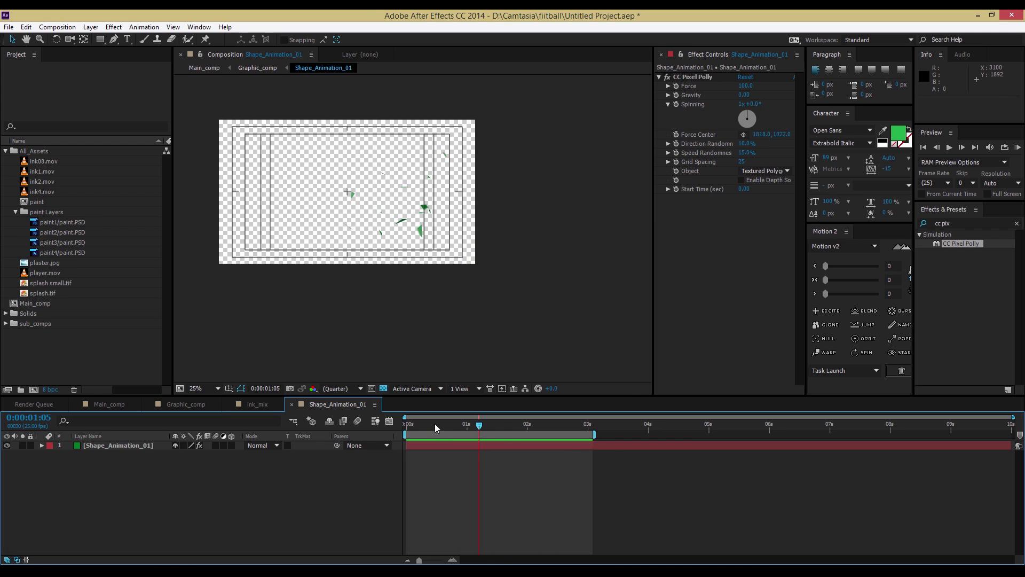
{"action": "left_click", "coordinate": [462, 425]}
Step: Close ink_mix and return to Graphic_comp at an early frame near 0:00:00:10
{"action": "left_click", "coordinate": [264, 404]}
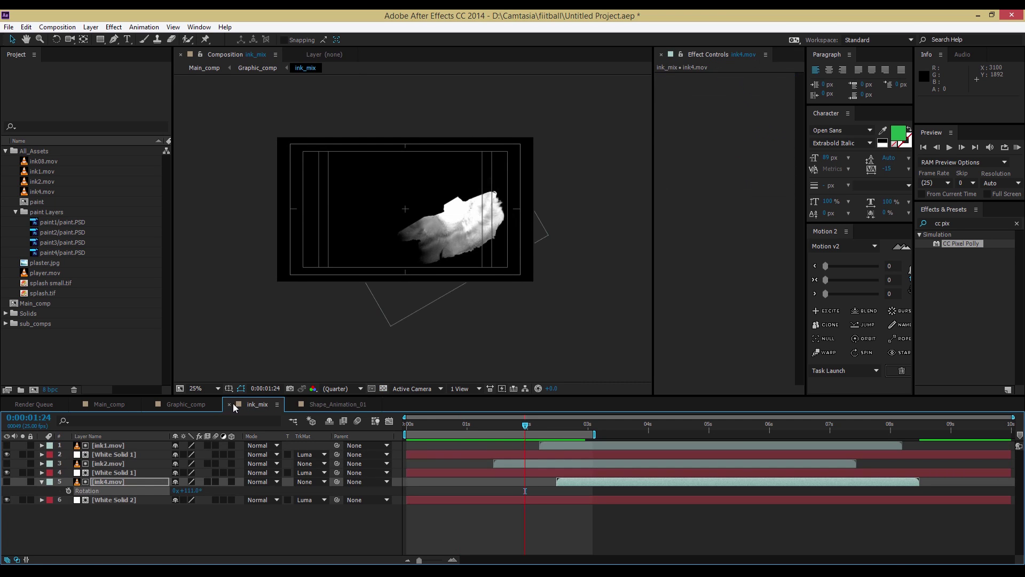
{"action": "left_click", "coordinate": [229, 405]}
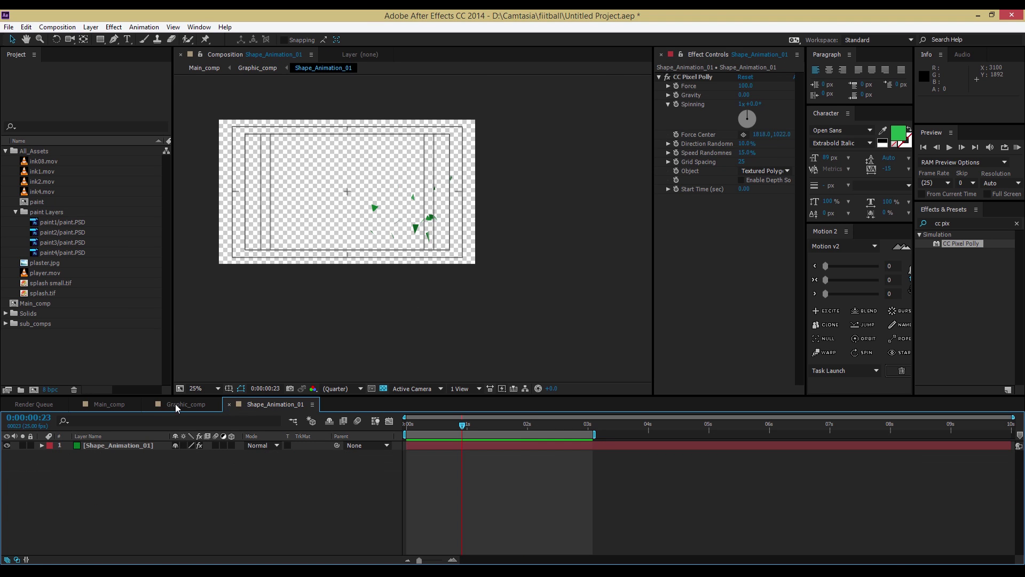
{"action": "left_click", "coordinate": [176, 403]}
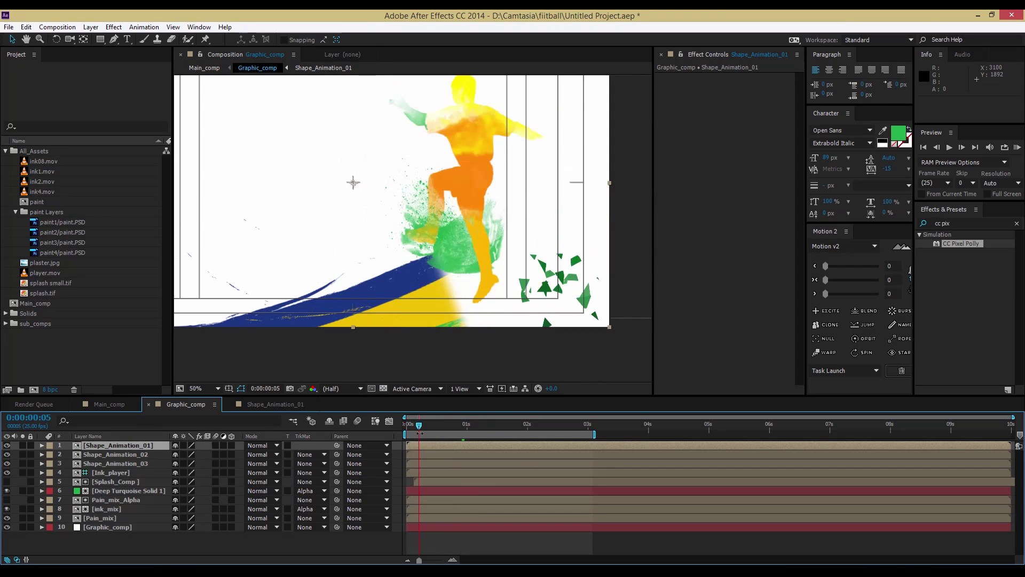
{"action": "mouse_move", "coordinate": [418, 432]}
{"action": "left_mouse_down"}
{"action": "mouse_move", "coordinate": [431, 427]}
{"action": "mouse_move", "coordinate": [412, 439]}
{"action": "mouse_move", "coordinate": [445, 436]}
{"action": "left_mouse_up"}
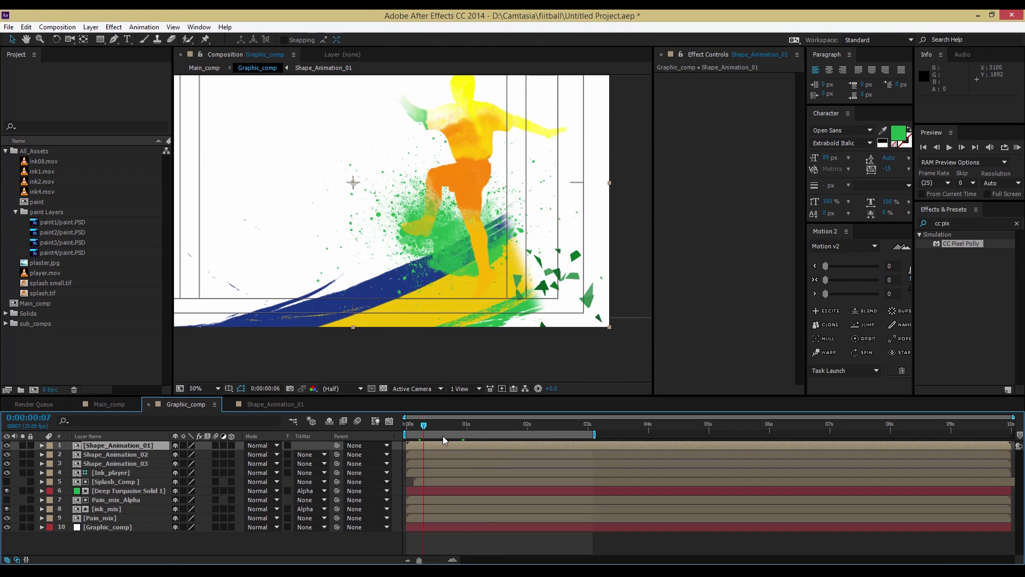
Step: Delete Shape_Animation_02 and _03, zoom the view out, and scrub to about one second
{"action": "left_click", "coordinate": [103, 455]}
{"action": "key", "text": "Delete"}
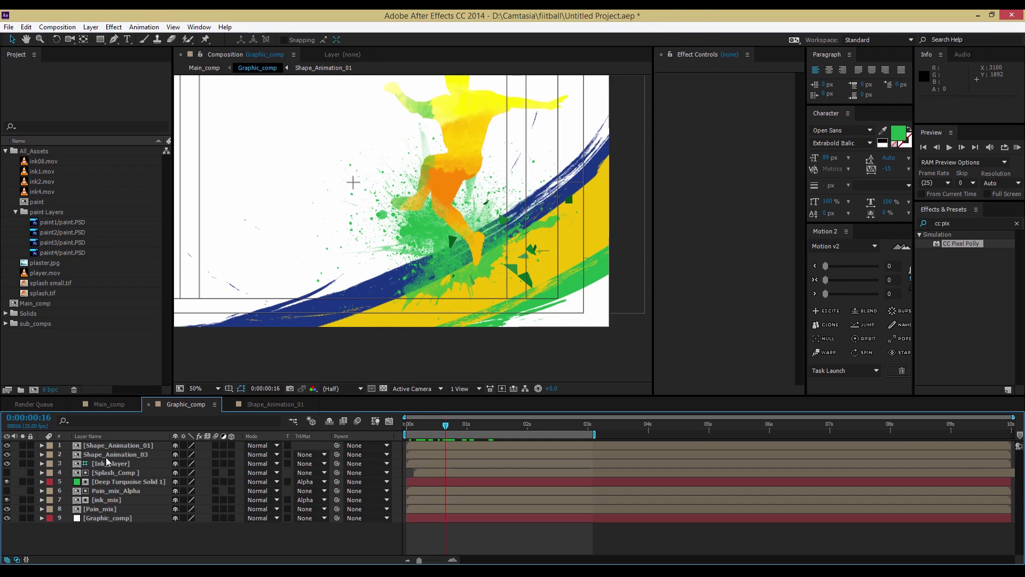
{"action": "left_click", "coordinate": [108, 455]}
{"action": "key", "text": "Delete"}
{"action": "scroll", "coordinate": [378, 309], "scroll_direction": "down", "scroll_amount": 2}
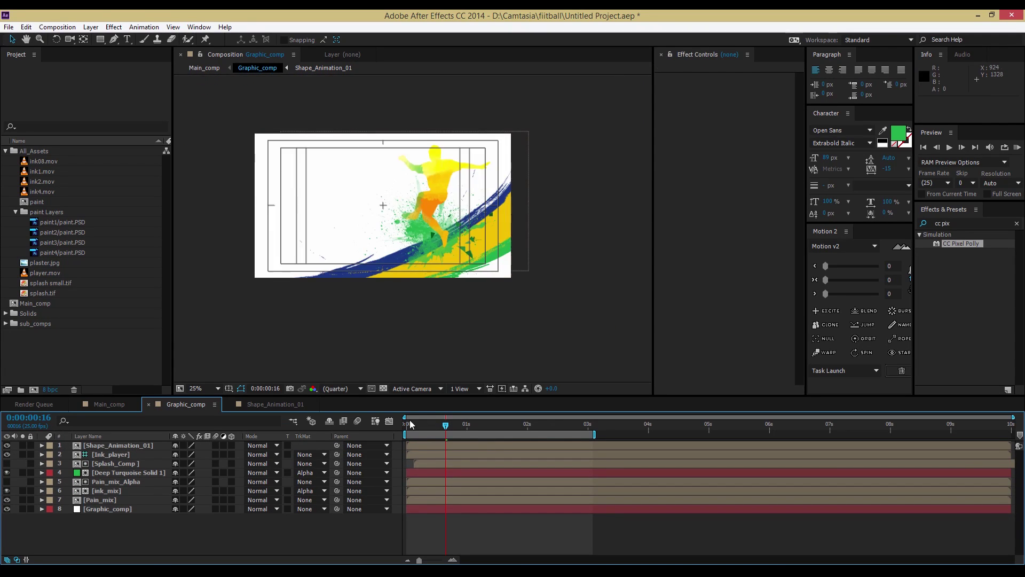
{"action": "left_click", "coordinate": [417, 425]}
{"action": "mouse_move", "coordinate": [422, 430]}
{"action": "left_mouse_down"}
{"action": "mouse_move", "coordinate": [467, 438]}
{"action": "mouse_move", "coordinate": [402, 443]}
{"action": "mouse_move", "coordinate": [508, 450]}
{"action": "mouse_move", "coordinate": [479, 446]}
{"action": "left_mouse_up"}
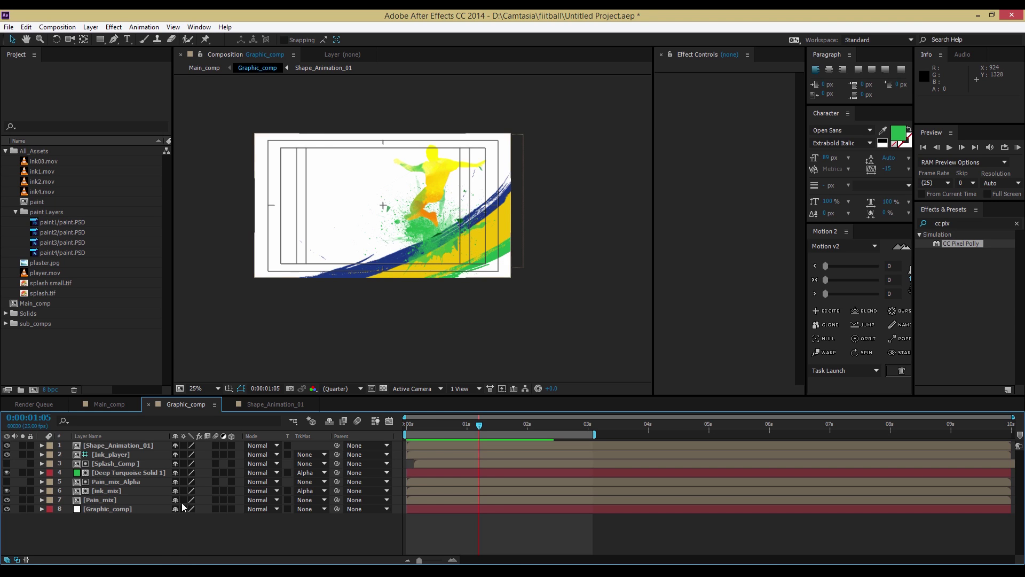
Step: Copy the name Shape_Animation_01 from the layer's rename field
{"action": "right_click", "coordinate": [169, 537]}
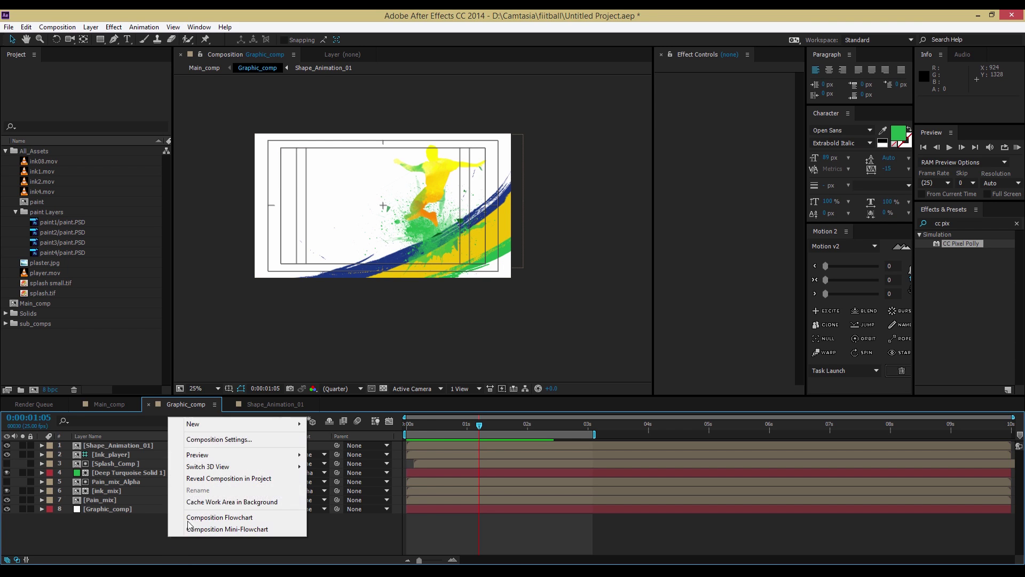
{"action": "mouse_move", "coordinate": [203, 423]}
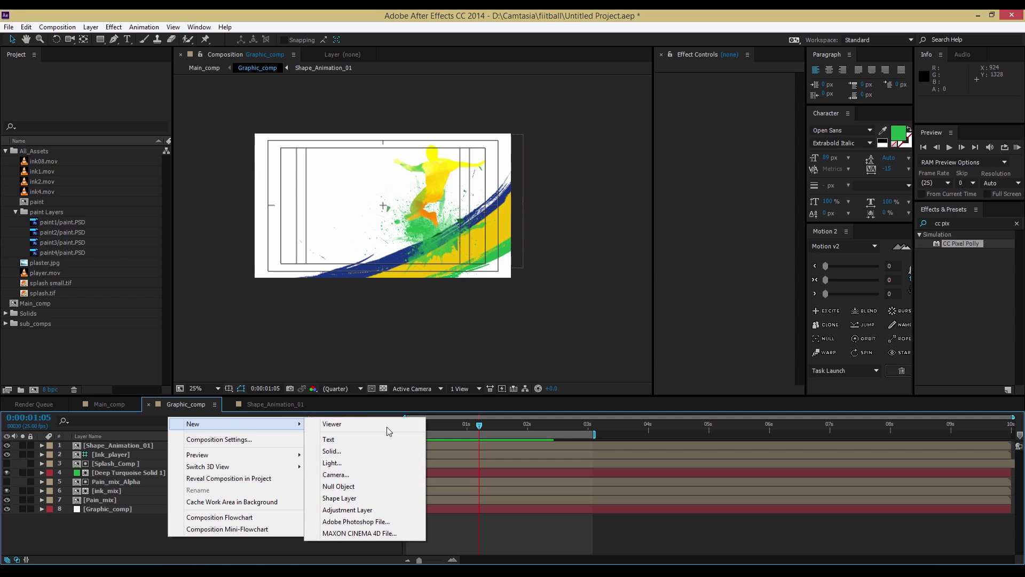
{"action": "left_click", "coordinate": [330, 451]}
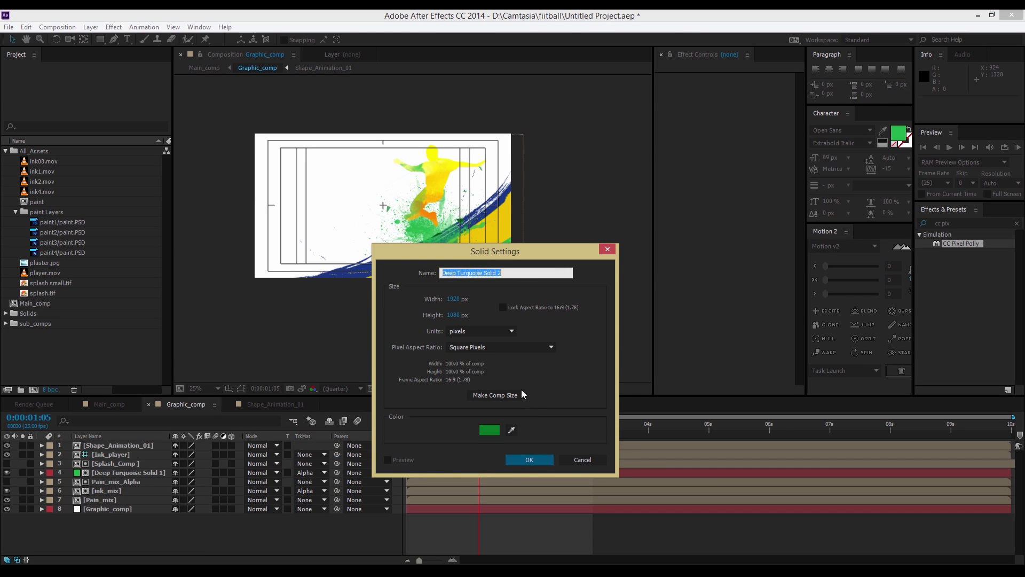
{"action": "left_click", "coordinate": [578, 460]}
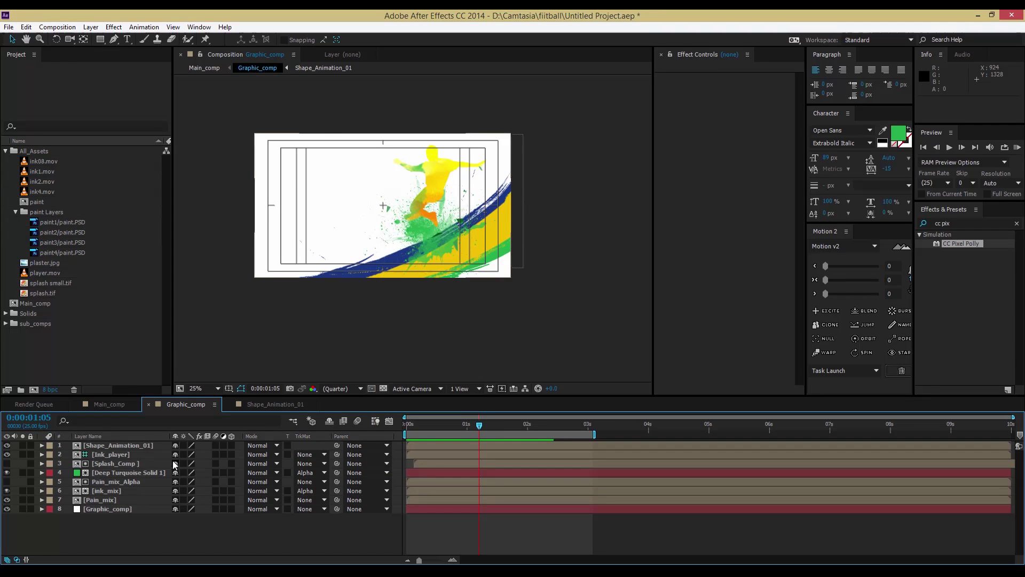
{"action": "left_click", "coordinate": [137, 444]}
{"action": "key", "text": "Return"}
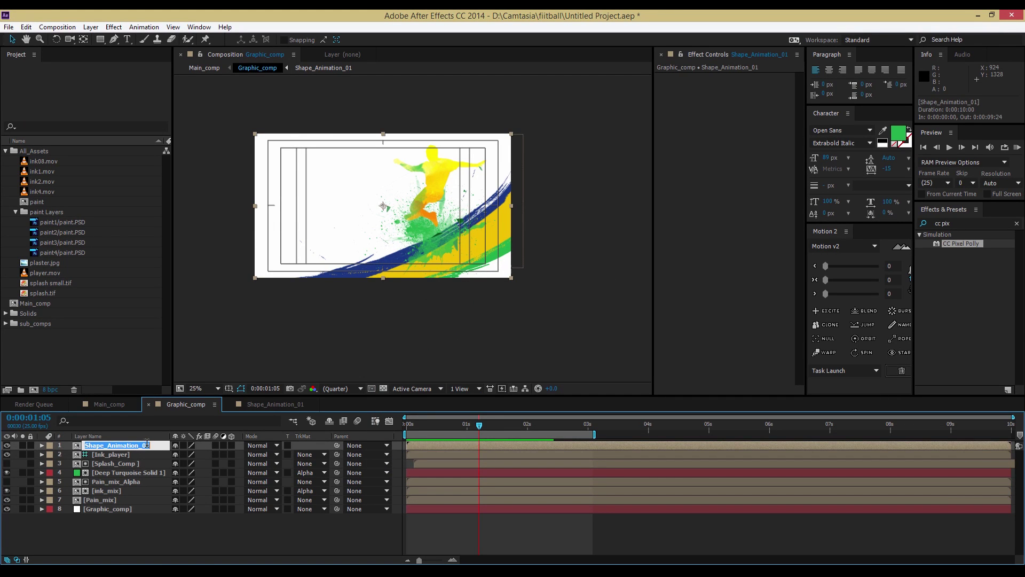
{"action": "right_click", "coordinate": [149, 441]}
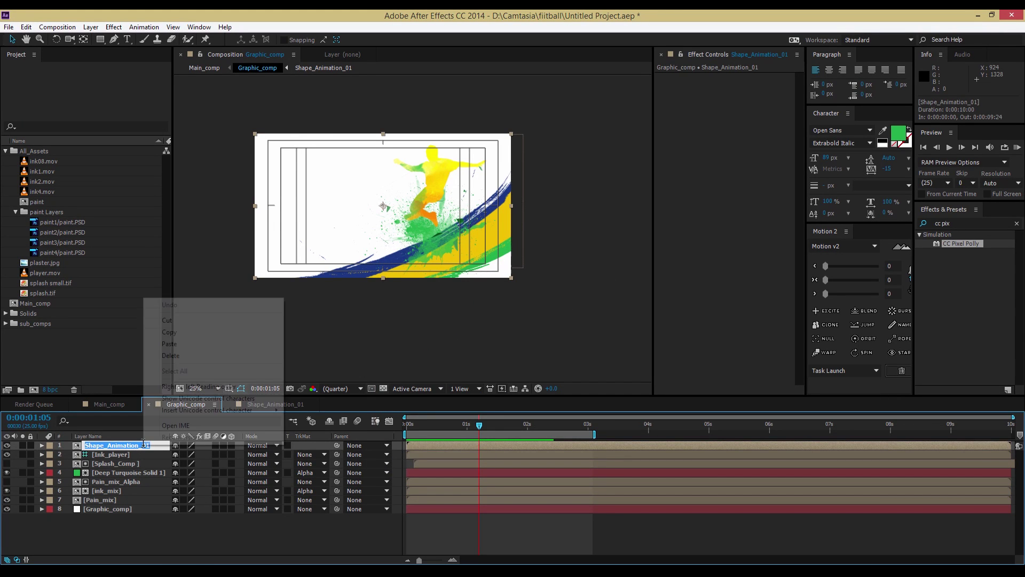
{"action": "left_click", "coordinate": [171, 333]}
{"action": "left_click", "coordinate": [140, 532]}
Step: Create a new green solid, pasting the copied name and renaming it Shape_Animation_02
{"action": "right_click", "coordinate": [139, 531]}
{"action": "mouse_move", "coordinate": [181, 420]}
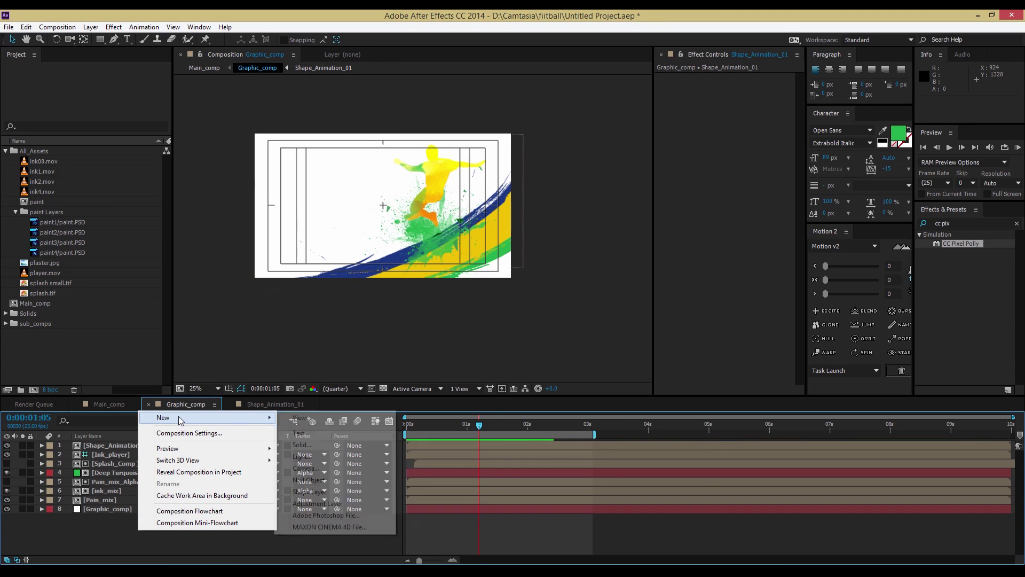
{"action": "left_click", "coordinate": [301, 445]}
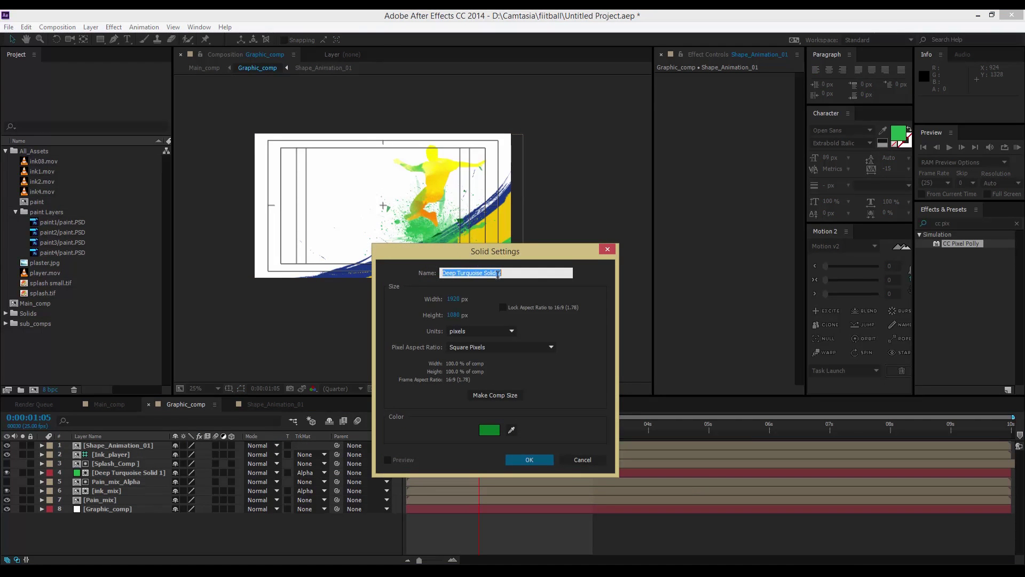
{"action": "key", "text": "ctrl+v"}
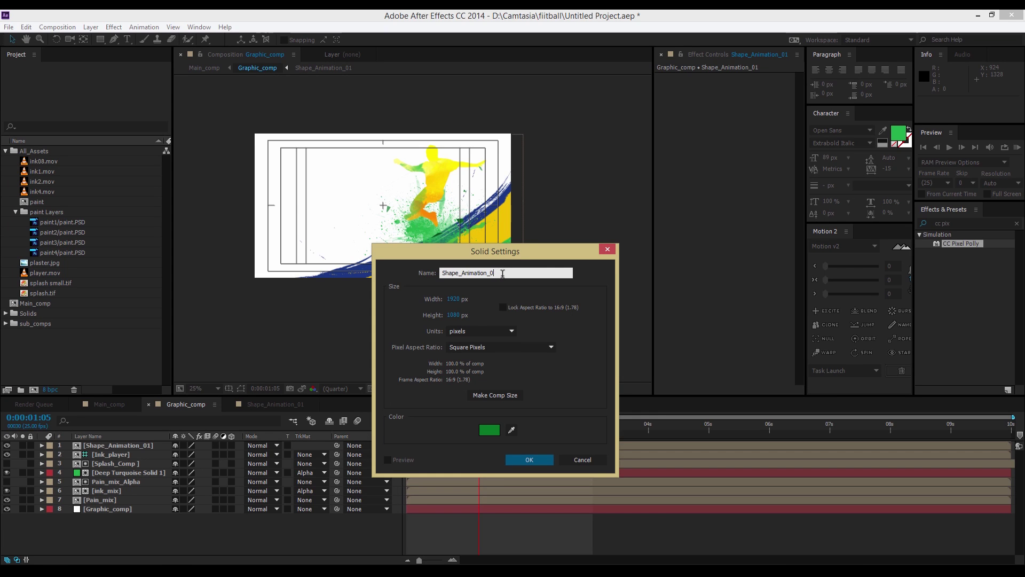
{"action": "type", "text": "2"}
{"action": "left_click", "coordinate": [526, 296]}
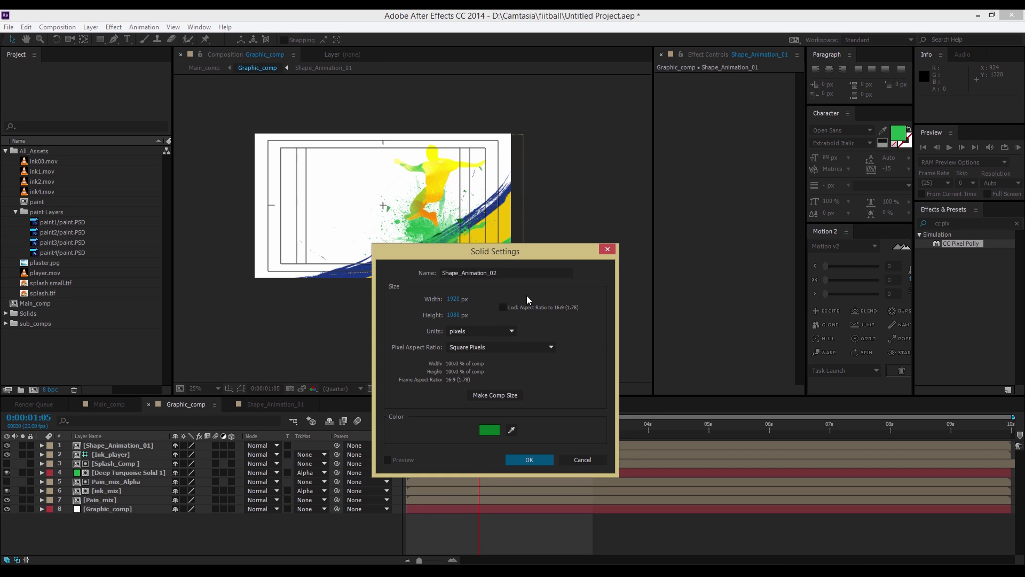
{"action": "left_click", "coordinate": [530, 462]}
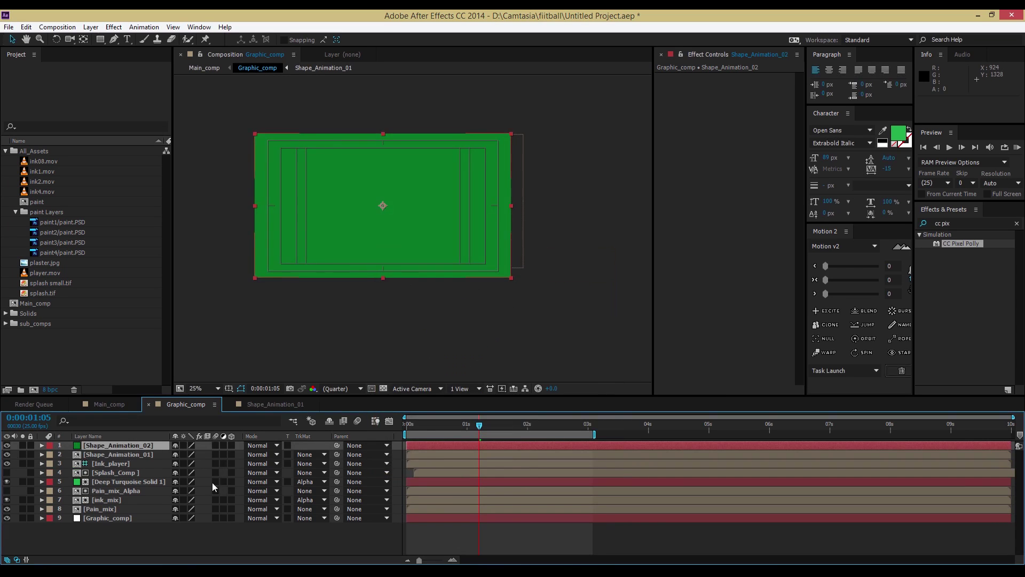
Step: Move Shape_Animation_02 below Shape_Animation_01 and pre-compose it as Shape_Animation_02
{"action": "left_click_drag", "start_coordinate": [123, 449], "coordinate": [117, 461]}
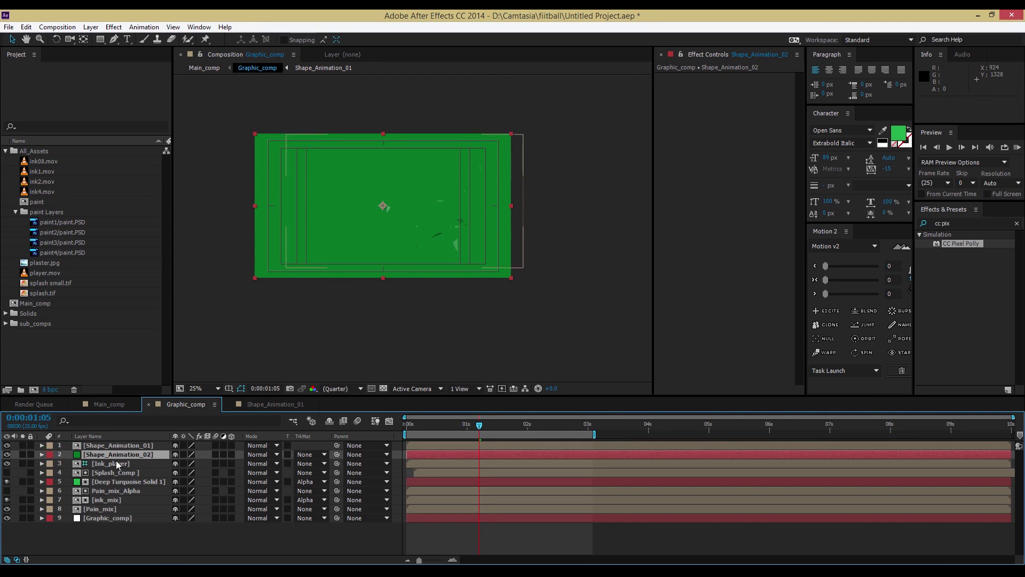
{"action": "right_click", "coordinate": [117, 454]}
{"action": "left_click", "coordinate": [172, 357]}
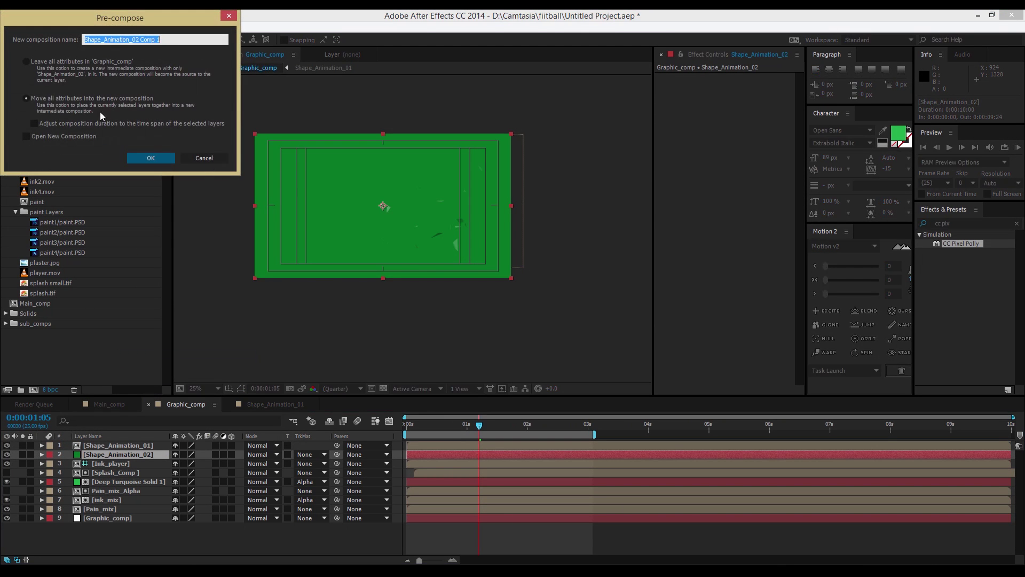
{"action": "left_click", "coordinate": [175, 37]}
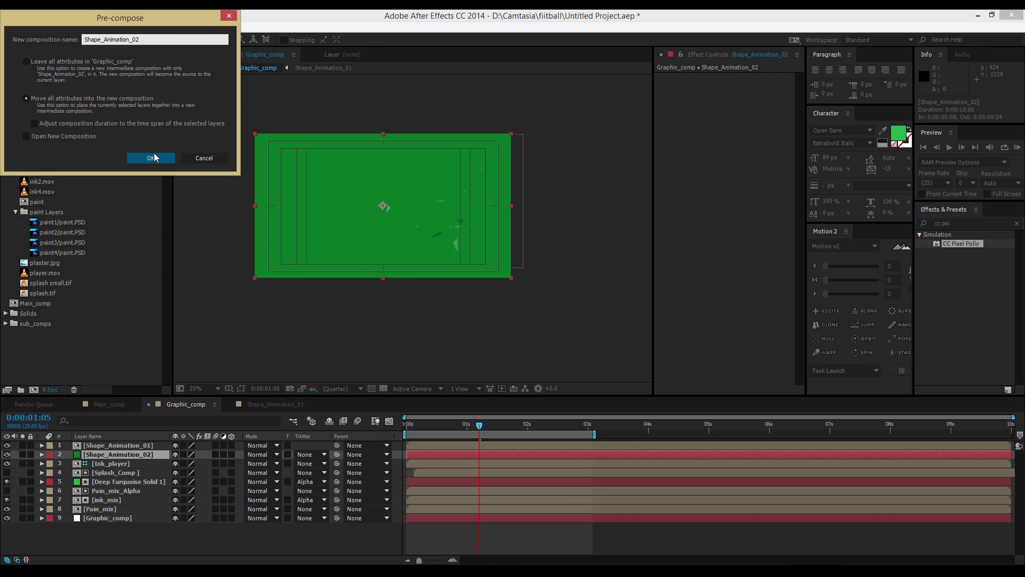
{"action": "left_click", "coordinate": [153, 158]}
{"action": "left_click", "coordinate": [128, 548]}
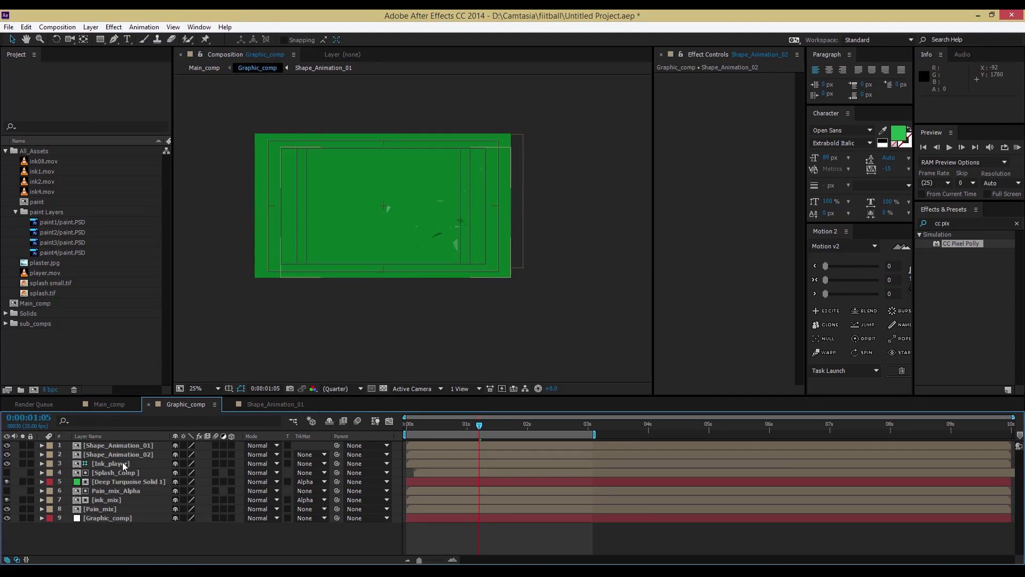
Step: Open Shape_Animation_02 and mask its solid down to a small bottom-right square
{"action": "double_click", "coordinate": [122, 451]}
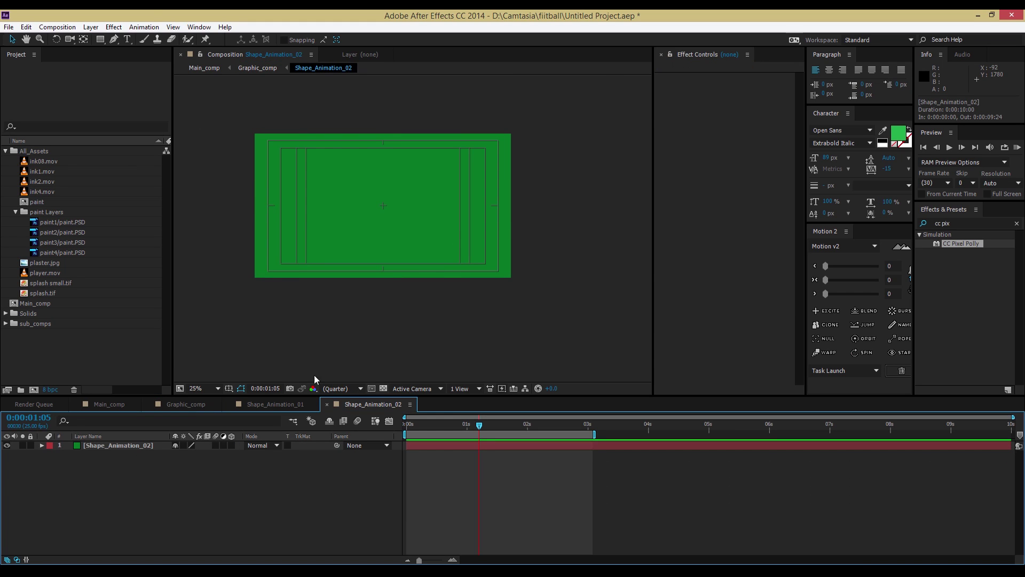
{"action": "scroll", "coordinate": [453, 335], "scroll_direction": "up", "scroll_amount": 2}
{"action": "mouse_move", "coordinate": [558, 350]}
{"action": "left_mouse_down"}
{"action": "mouse_move", "coordinate": [465, 321]}
{"action": "mouse_move", "coordinate": [412, 318]}
{"action": "left_mouse_up"}
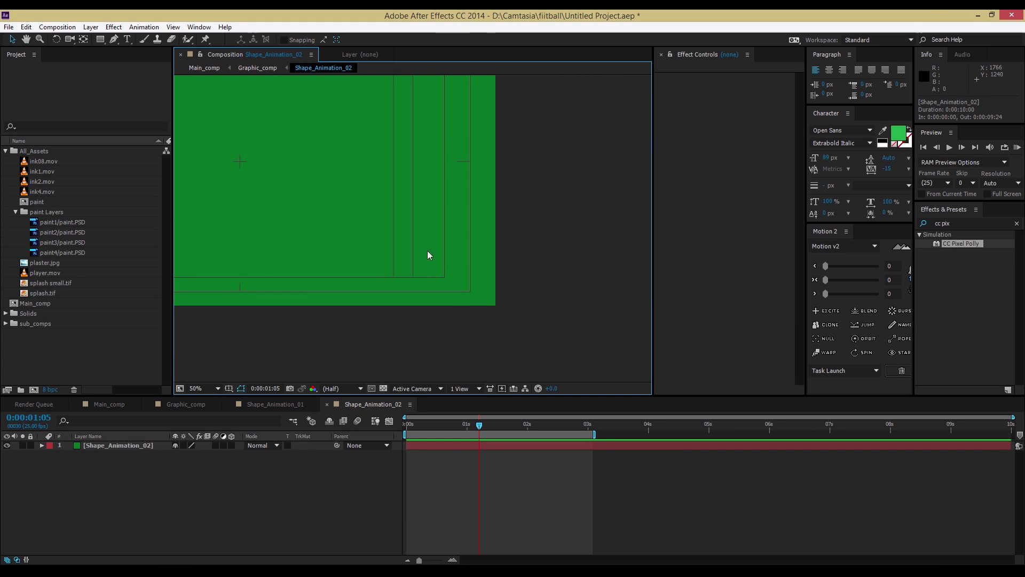
{"action": "left_click", "coordinate": [100, 39]}
{"action": "left_click", "coordinate": [125, 446]}
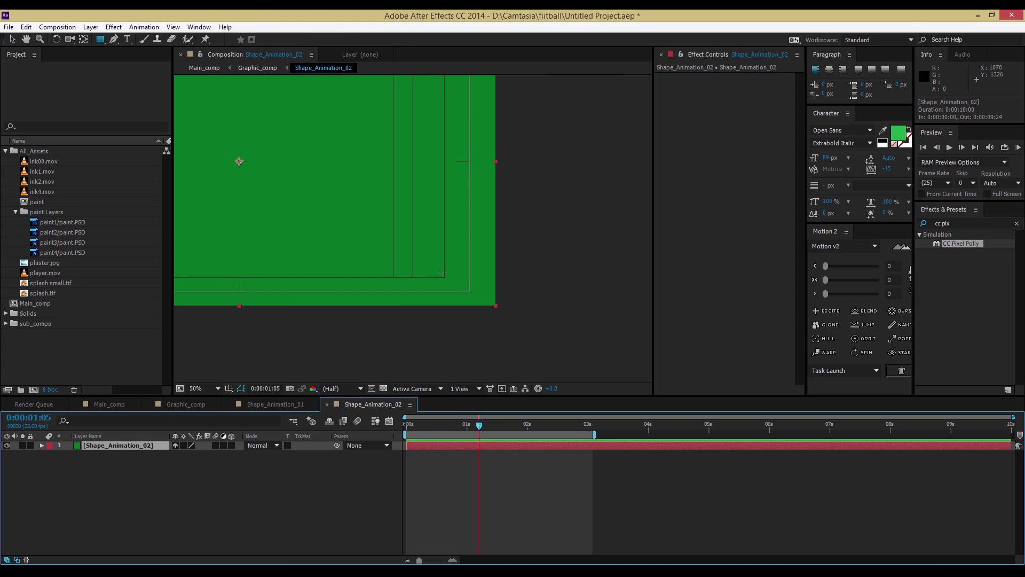
{"action": "left_click_drag", "start_coordinate": [436, 257], "coordinate": [468, 282]}
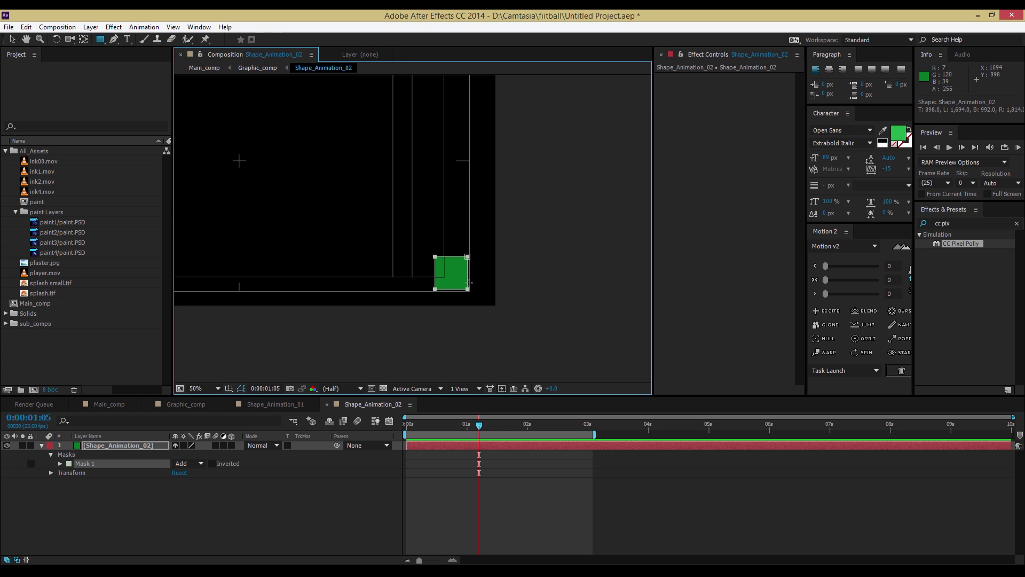
{"action": "left_click", "coordinate": [12, 39]}
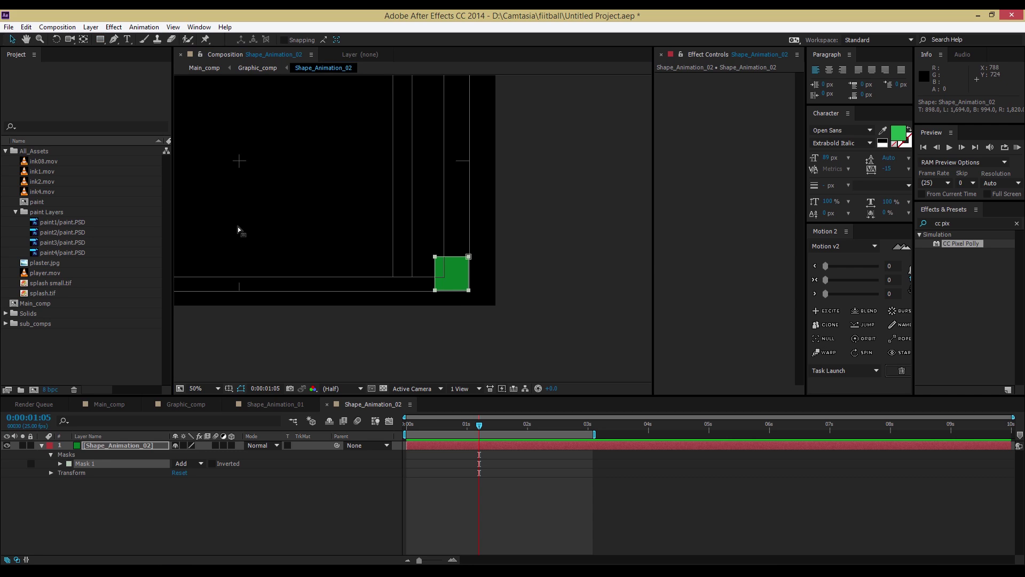
Step: Apply CC Pixel Polly to Shape_Animation_02 with its force centre at the square's corner
{"action": "left_click", "coordinate": [938, 239]}
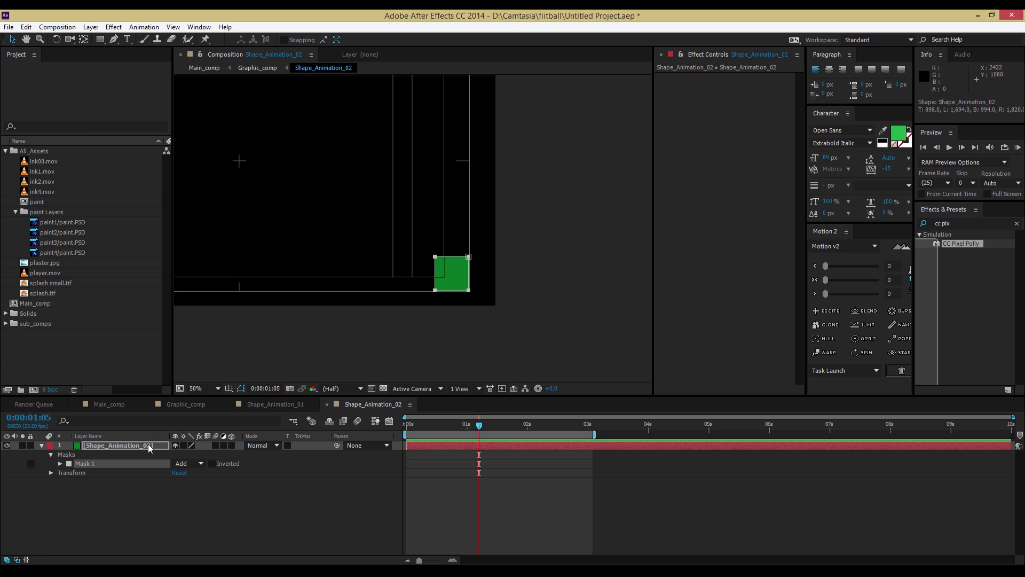
{"action": "left_click_drag", "start_coordinate": [940, 248], "coordinate": [107, 444]}
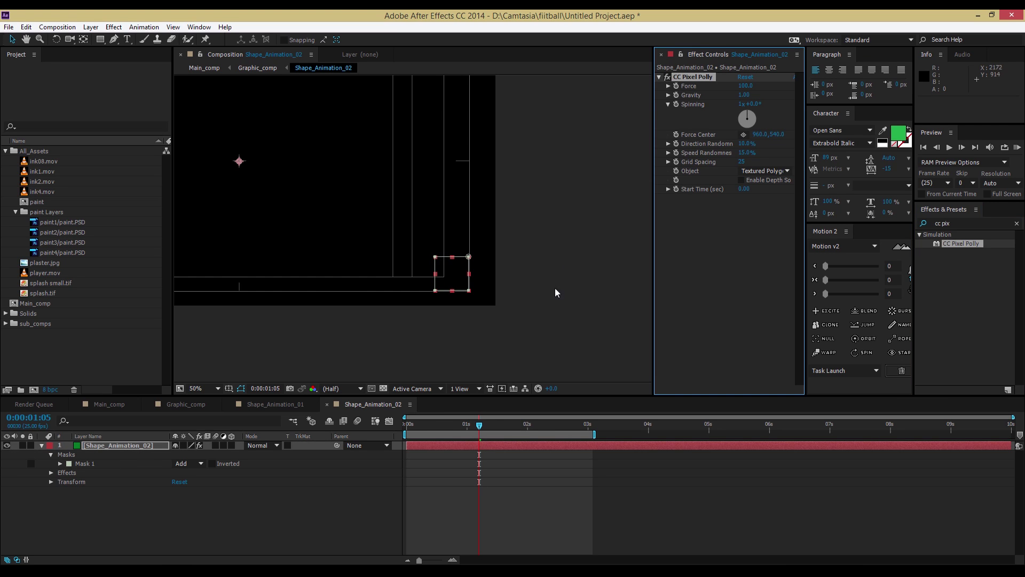
{"action": "left_click_drag", "start_coordinate": [425, 427], "coordinate": [411, 430]}
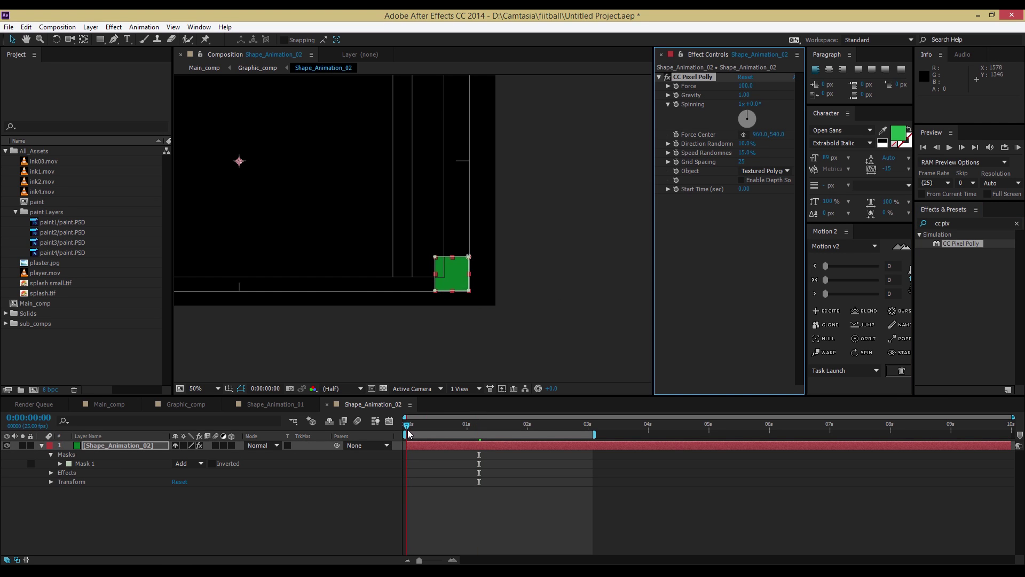
{"action": "left_click", "coordinate": [746, 135]}
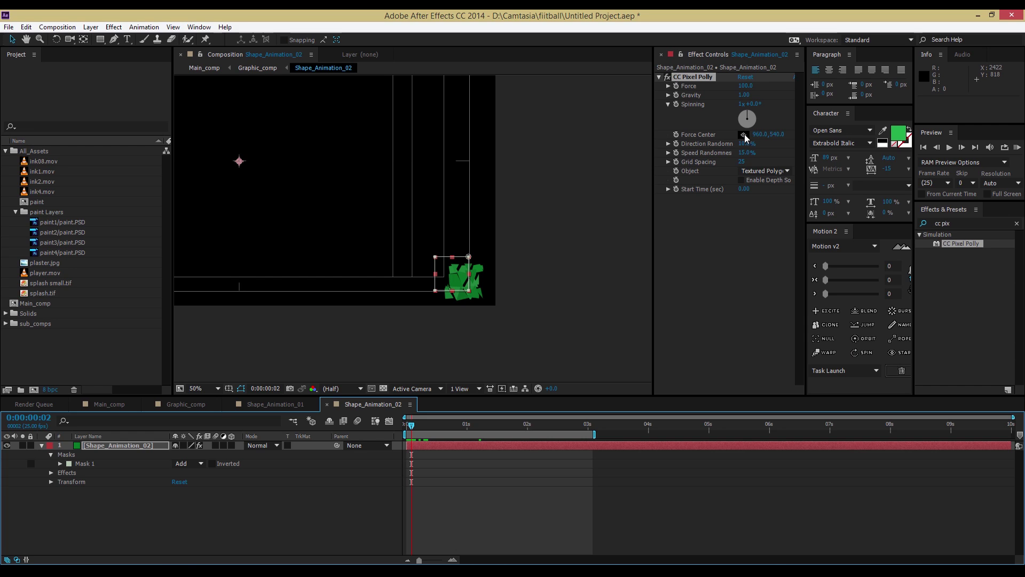
{"action": "left_click", "coordinate": [471, 291]}
Step: Set Pixel Polly Force to 80, Gravity to 0 and Grid Spacing to 40
{"action": "left_click", "coordinate": [746, 87]}
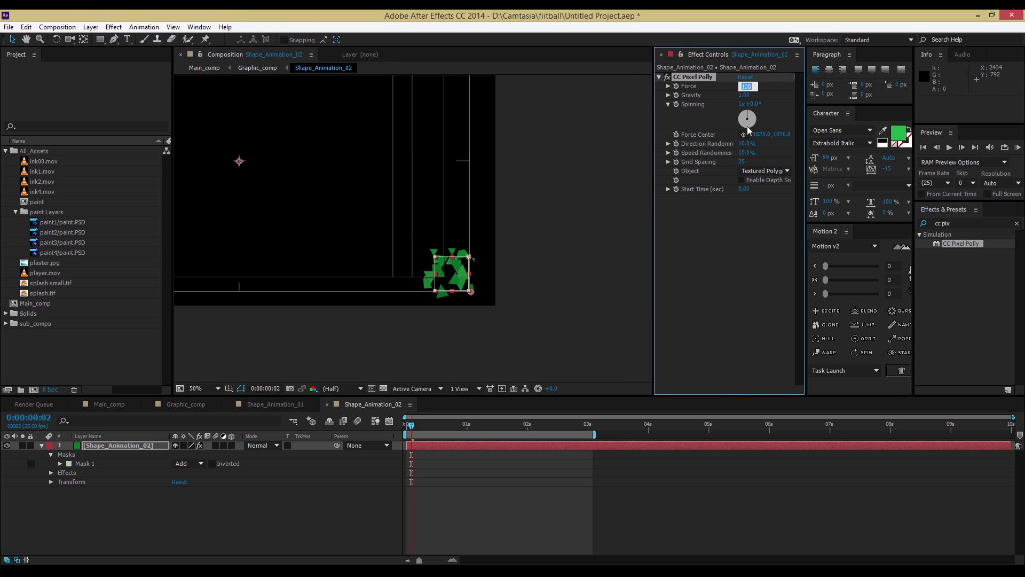
{"action": "type", "text": "80"}
{"action": "key", "text": "Return"}
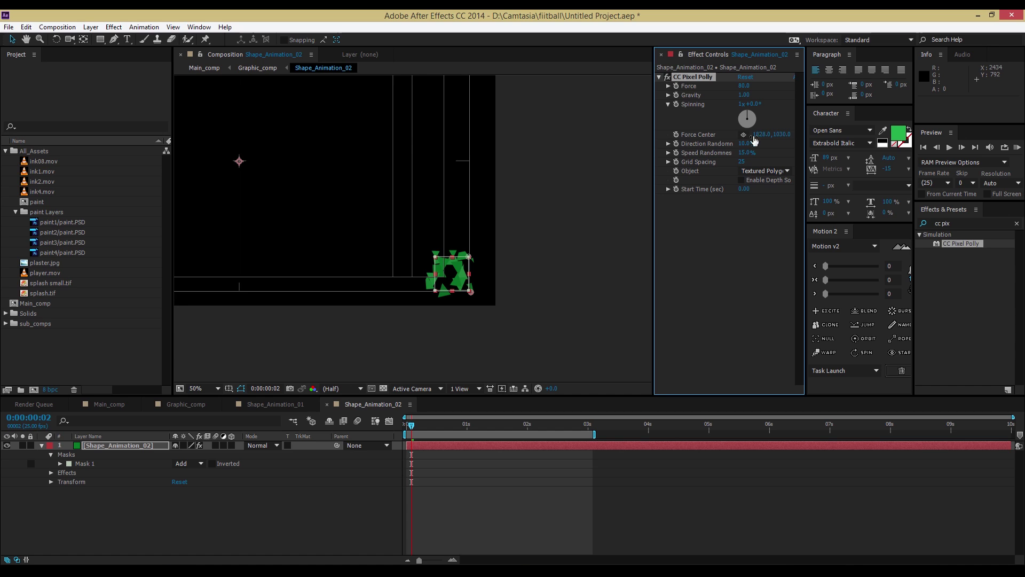
{"action": "left_click", "coordinate": [743, 95]}
{"action": "type", "text": "0"}
{"action": "key", "text": "Return"}
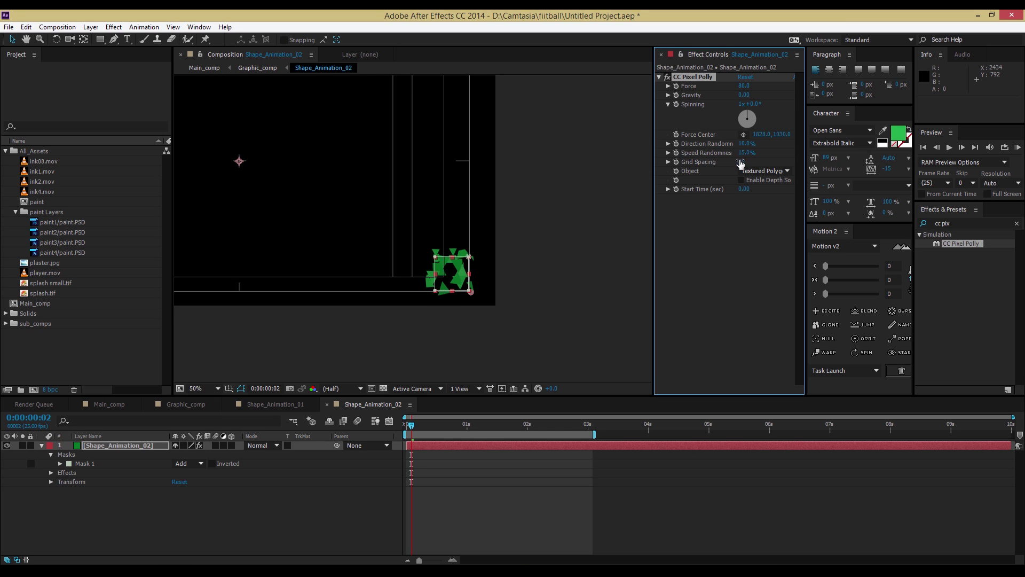
{"action": "left_click_drag", "start_coordinate": [741, 162], "coordinate": [748, 162]}
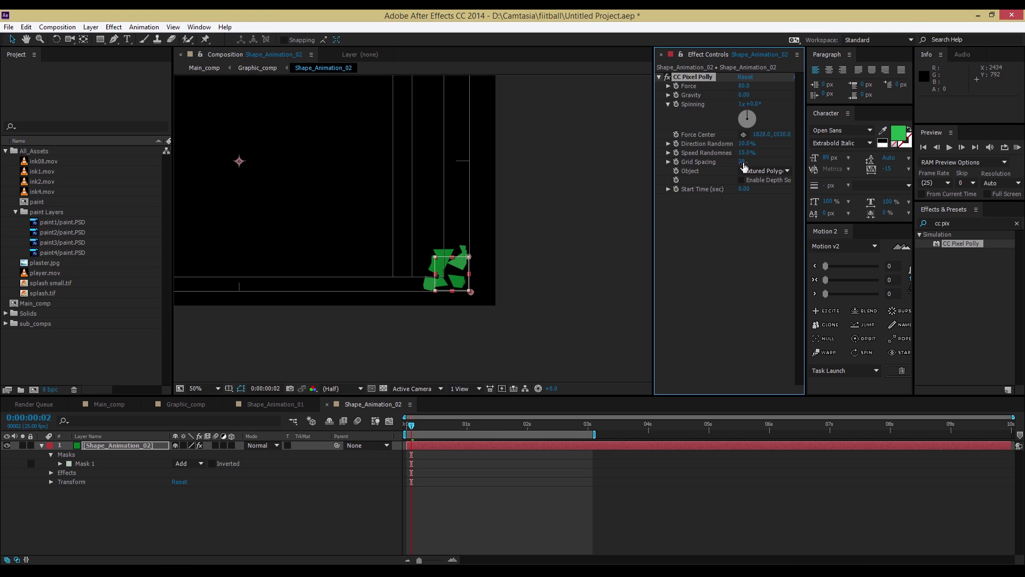
{"action": "type", "text": "0"}
{"action": "key", "text": "Return"}
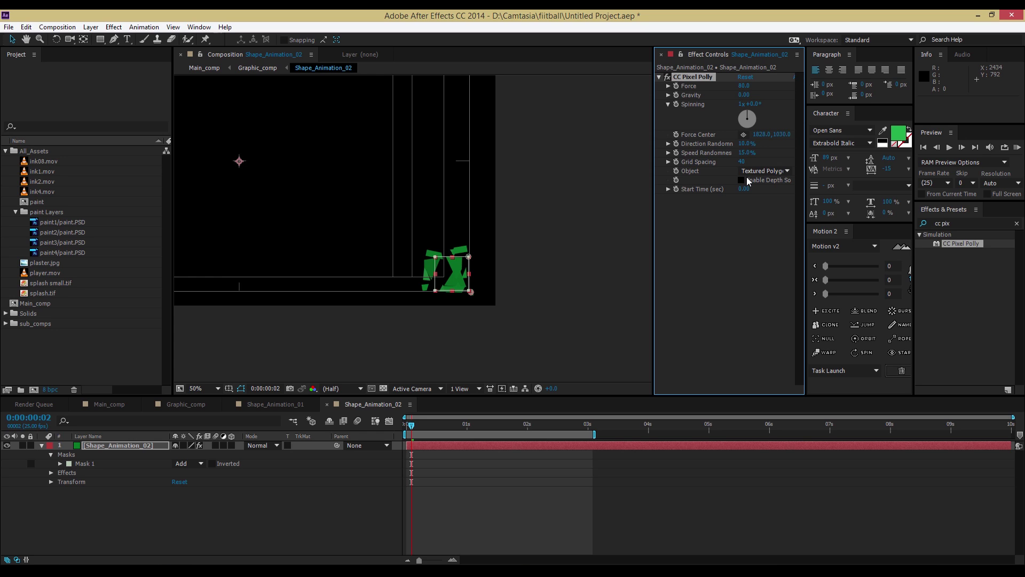
Step: RAM preview the shatter at a reduced view size, then stop playback
{"action": "key", "text": "KP_0"}
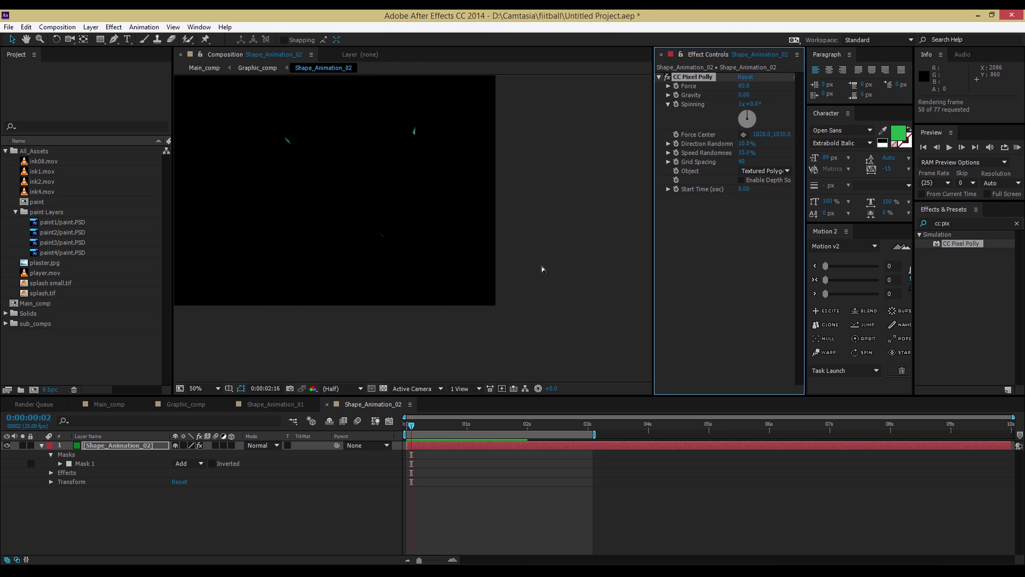
{"action": "key", "text": "comma"}
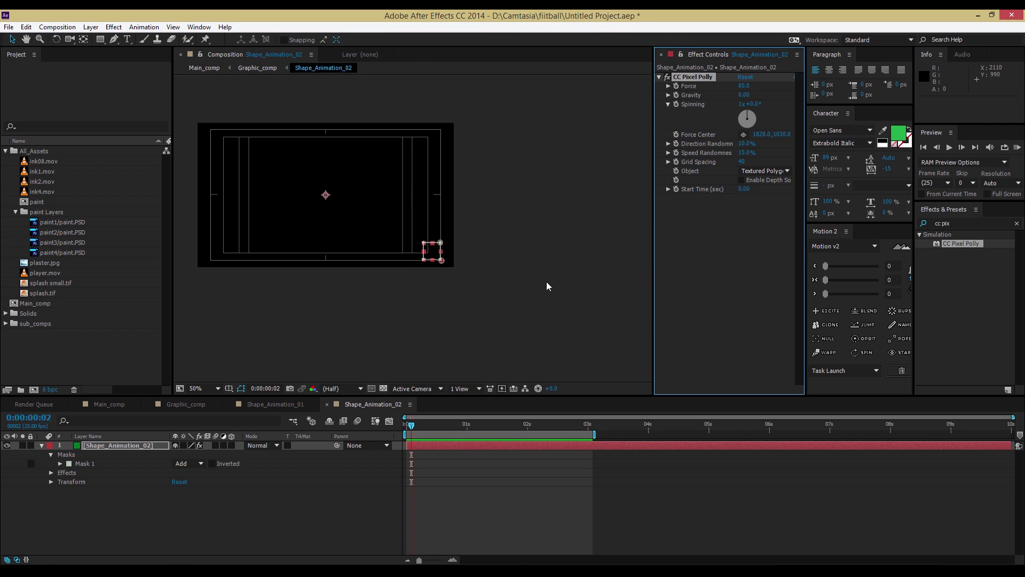
{"action": "key", "text": "space"}
Step: Switch to Graphic_comp and scrub to about 0:00:01:22 to see the scattered green shards
{"action": "left_click", "coordinate": [186, 405]}
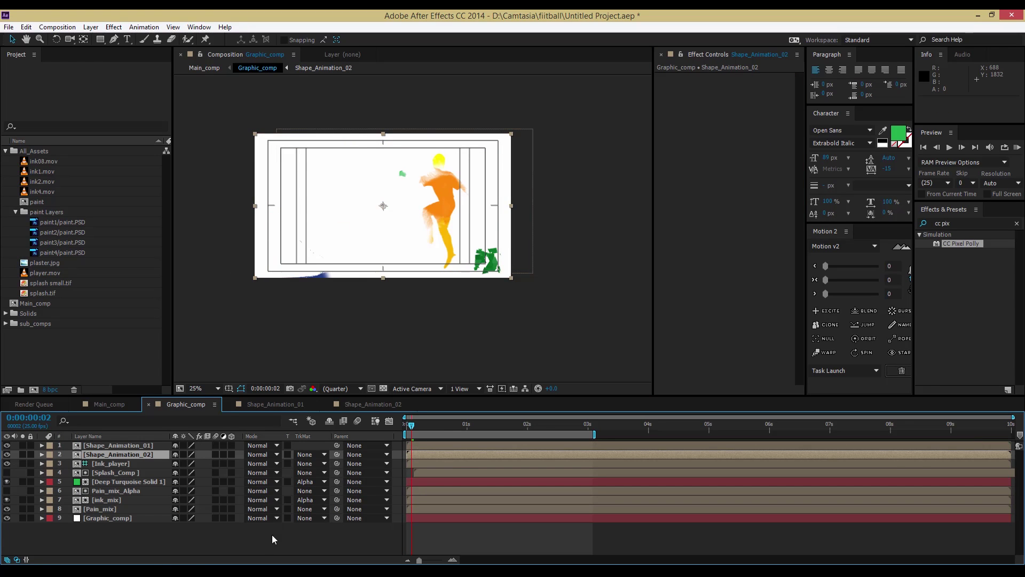
{"action": "mouse_move", "coordinate": [411, 427]}
{"action": "left_mouse_down"}
{"action": "mouse_move", "coordinate": [450, 451]}
{"action": "mouse_move", "coordinate": [425, 465]}
{"action": "mouse_move", "coordinate": [534, 469]}
{"action": "mouse_move", "coordinate": [520, 469]}
{"action": "left_mouse_up"}
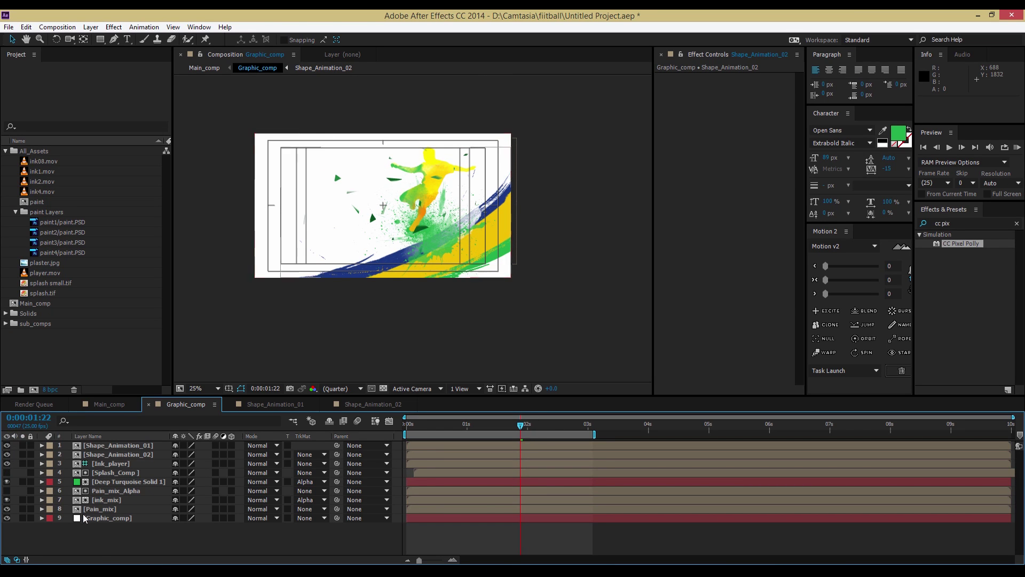
Step: Create a new green solid layer named Shape_Animation_03
{"action": "right_click", "coordinate": [118, 542]}
{"action": "mouse_move", "coordinate": [160, 425]}
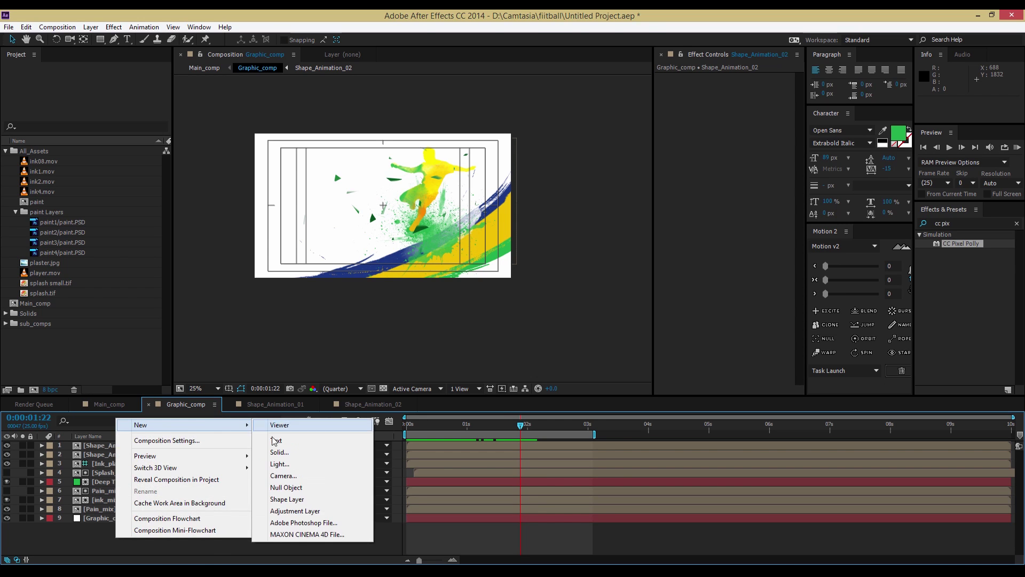
{"action": "left_click", "coordinate": [272, 452]}
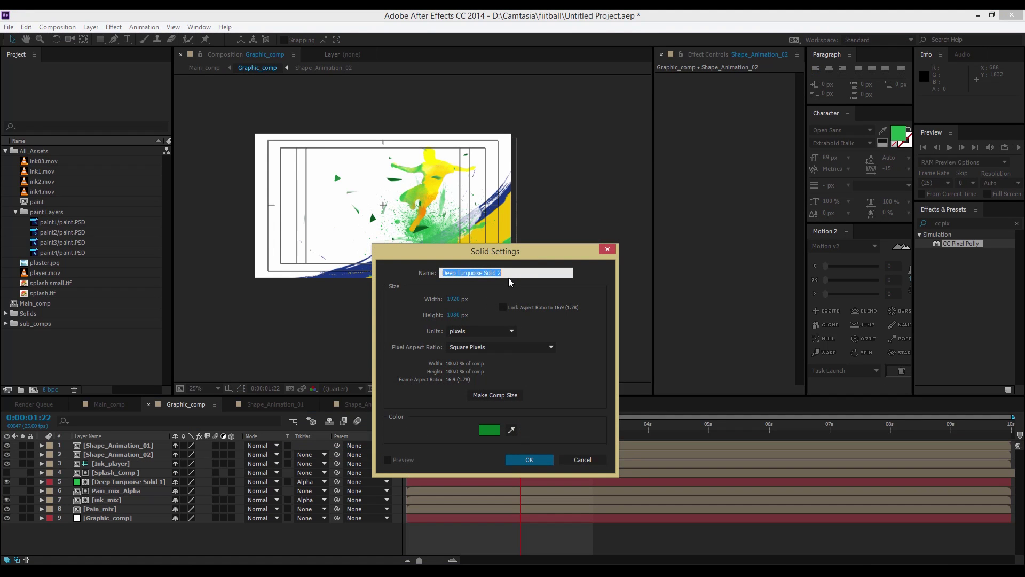
{"action": "type", "text": "Shape_Animation_01"}
{"action": "left_click", "coordinate": [572, 391]}
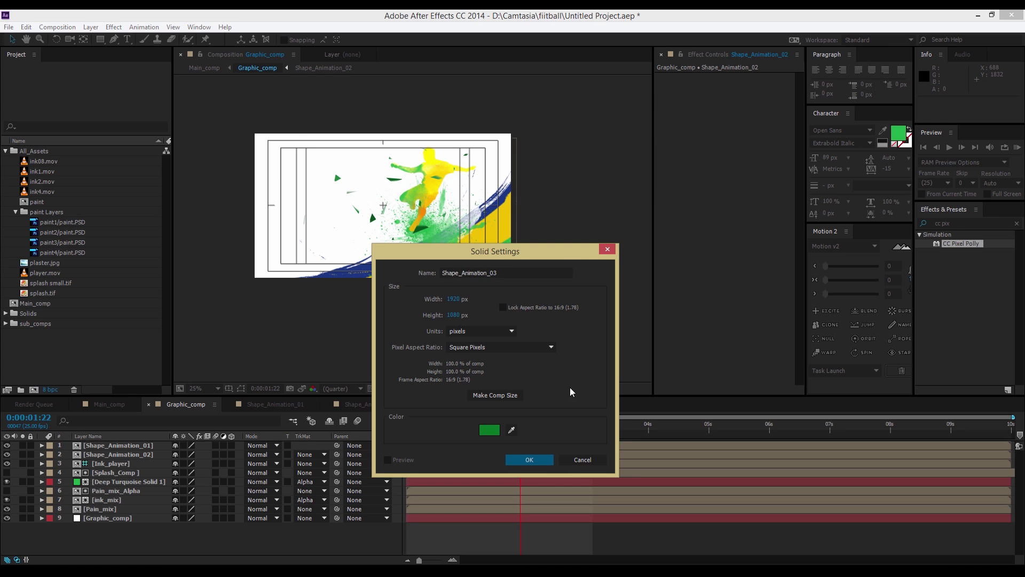
{"action": "left_click", "coordinate": [531, 460]}
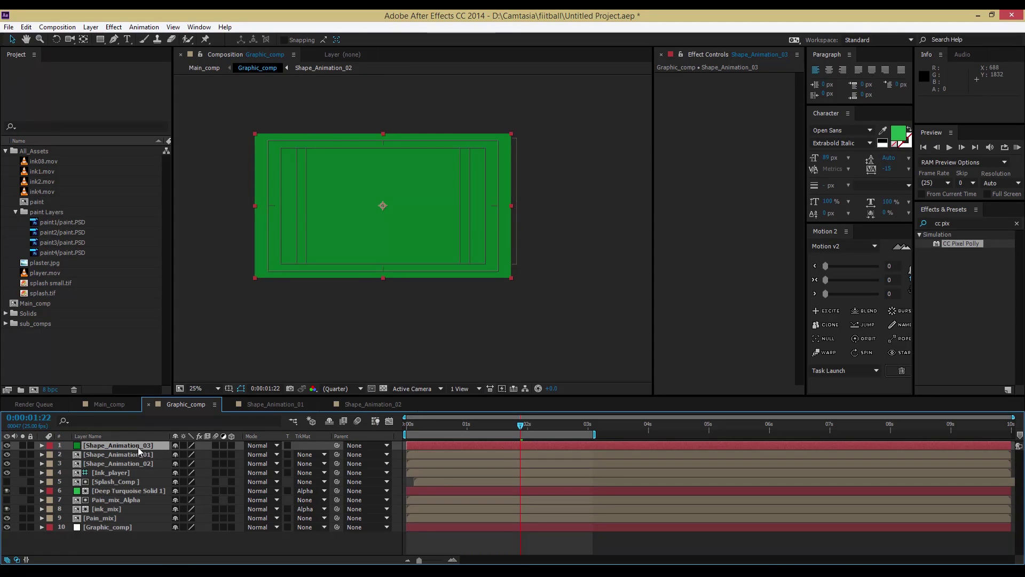
Step: Move the solid to layer 3 and pre-compose it as Shape_Animation_03
{"action": "left_click_drag", "start_coordinate": [138, 447], "coordinate": [134, 468]}
{"action": "right_click", "coordinate": [126, 464]}
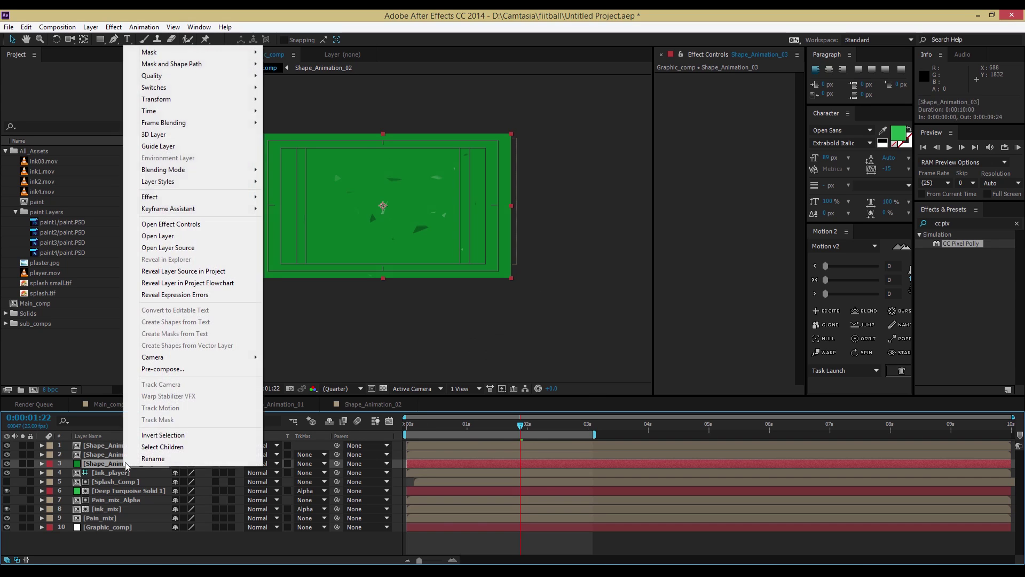
{"action": "left_click", "coordinate": [163, 369]}
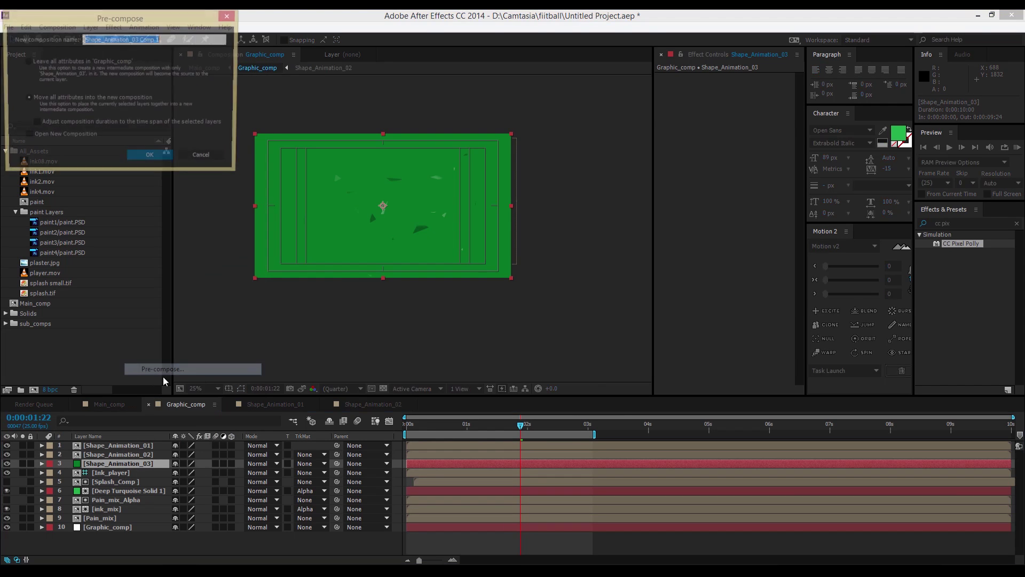
{"action": "left_click", "coordinate": [170, 38]}
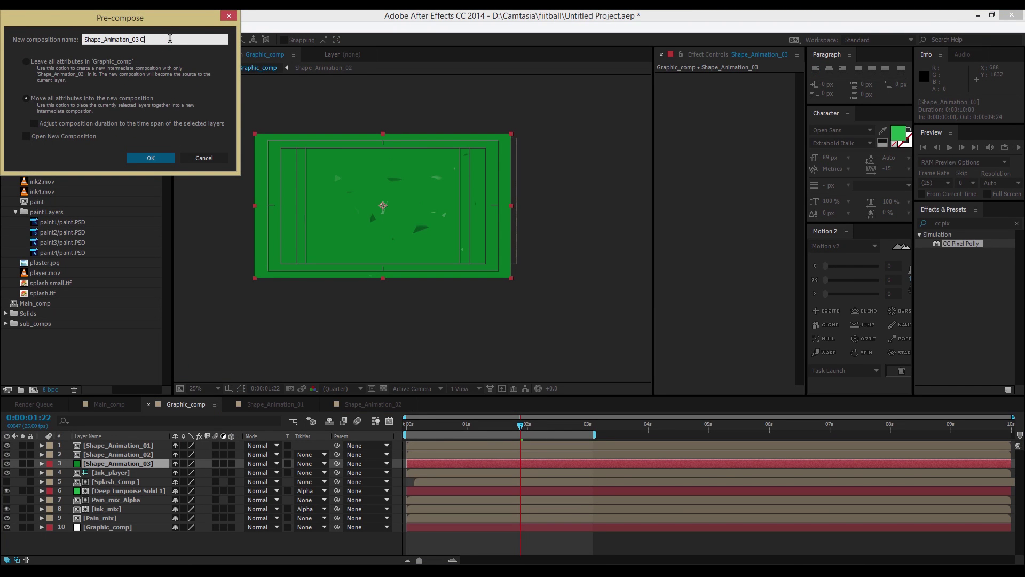
{"action": "left_click", "coordinate": [150, 158]}
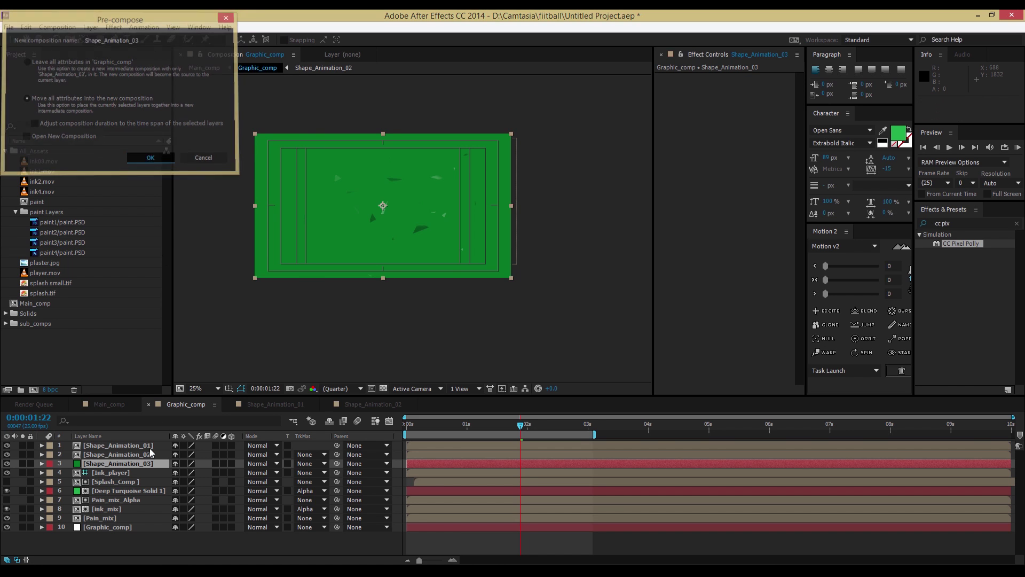
Step: Draw a small square mask on the Shape_Animation_03 solid near the bottom-right corner
{"action": "key", "text": "period"}
{"action": "key", "text": "period"}
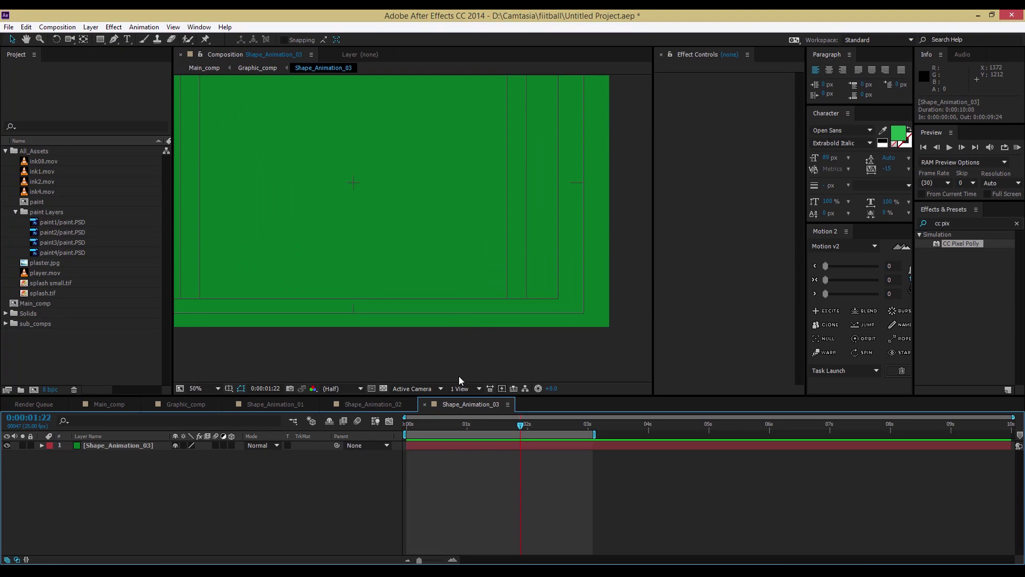
{"action": "left_click", "coordinate": [101, 40]}
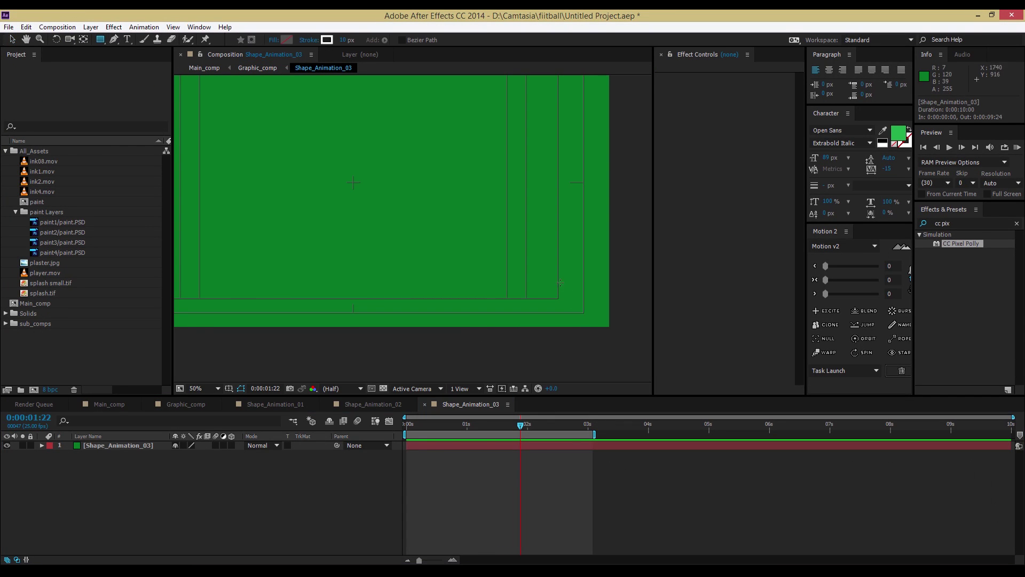
{"action": "left_click_drag", "start_coordinate": [546, 274], "coordinate": [567, 293]}
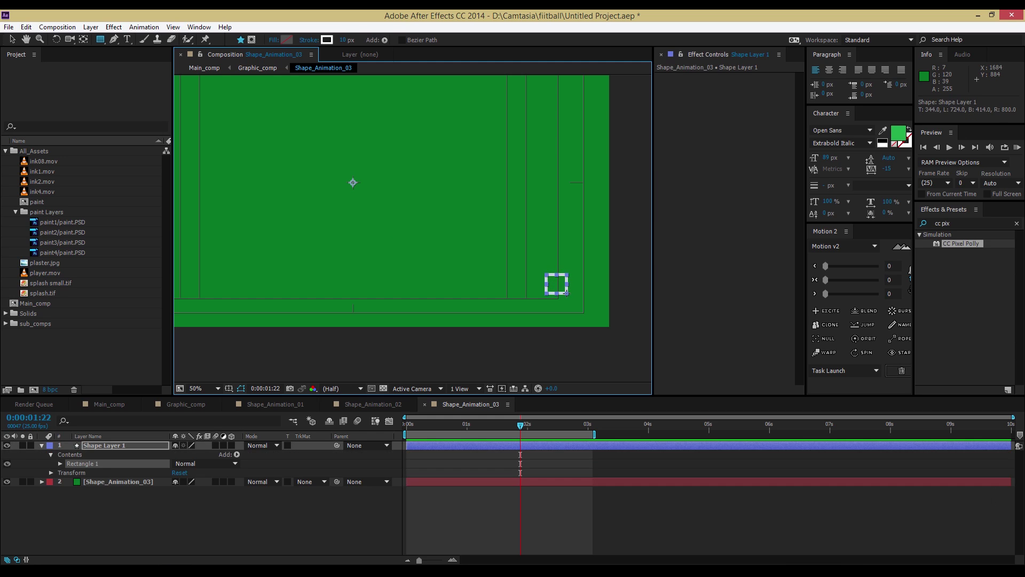
{"action": "left_click", "coordinate": [112, 445]}
{"action": "key", "text": "Delete"}
{"action": "left_click", "coordinate": [107, 445]}
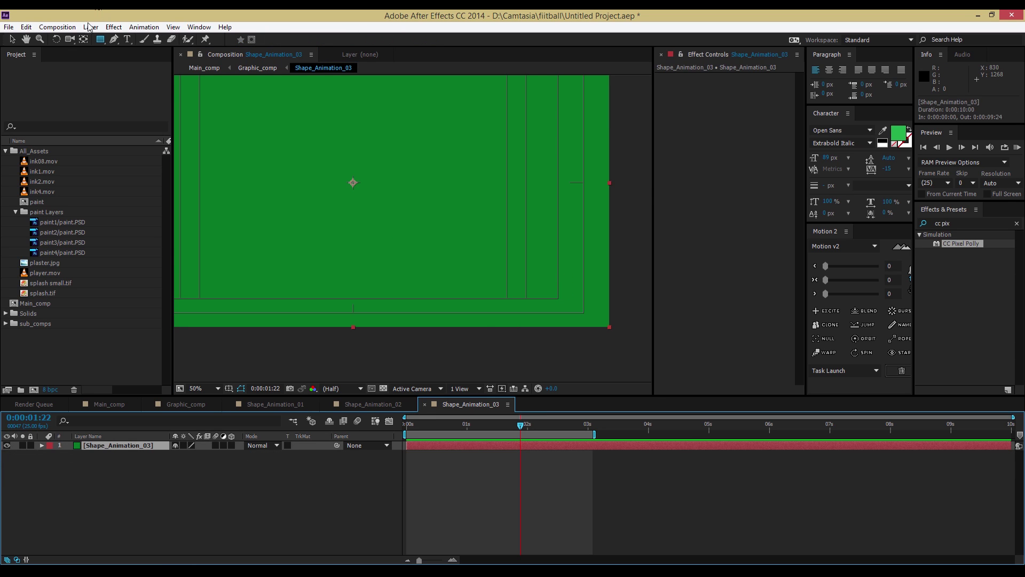
{"action": "left_click_drag", "start_coordinate": [564, 297], "coordinate": [520, 254]}
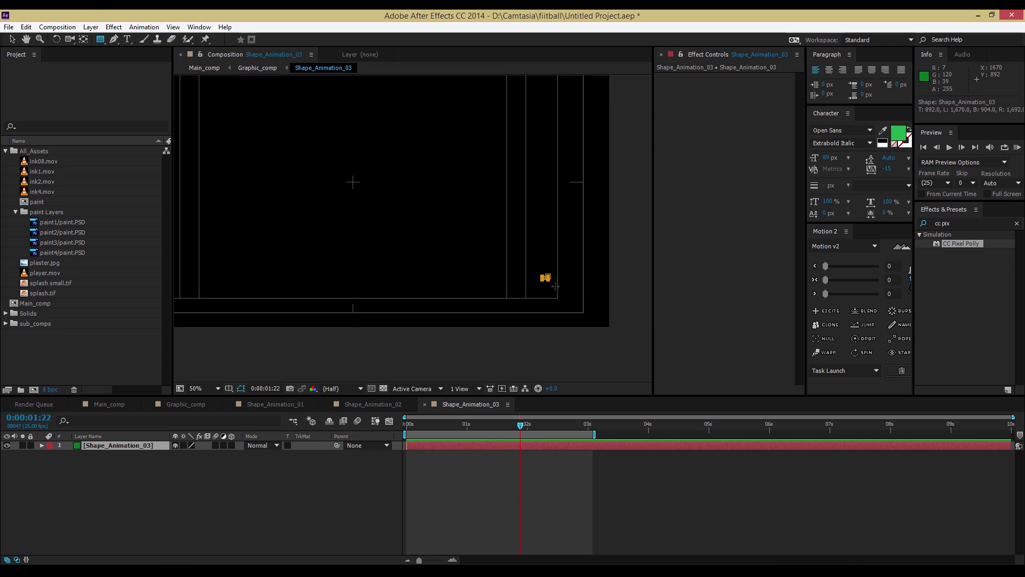
{"action": "left_click_drag", "start_coordinate": [562, 297], "coordinate": [563, 297]}
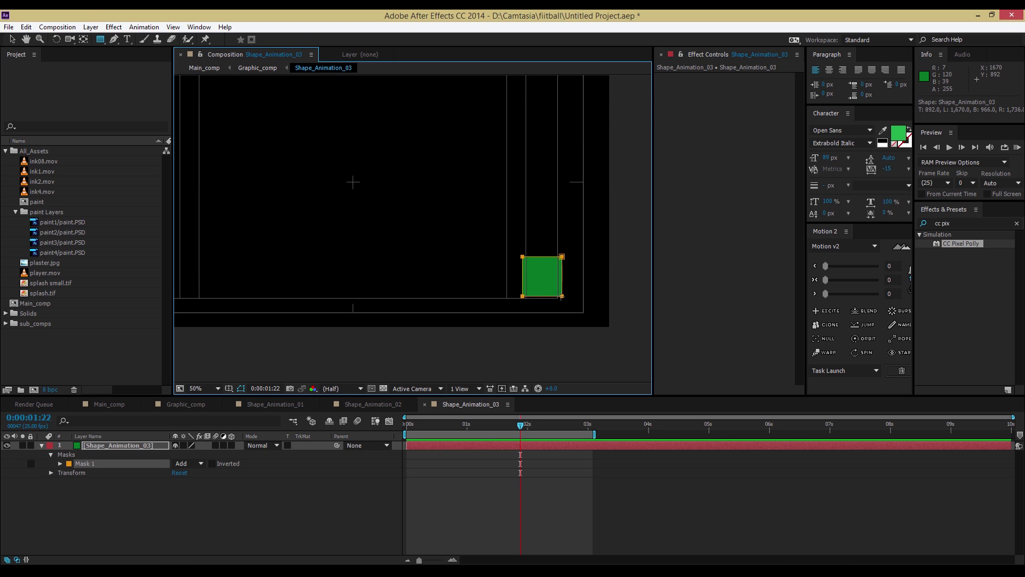
Step: Move Mask 1 into the comp's bottom-right corner and reselect the square's layer
{"action": "left_click", "coordinate": [11, 39]}
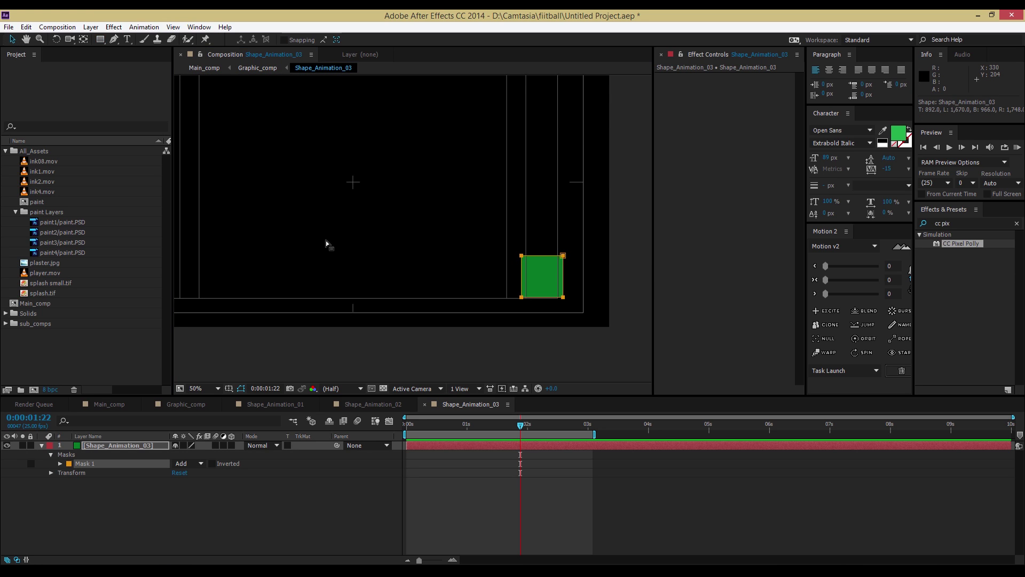
{"action": "left_click", "coordinate": [552, 286]}
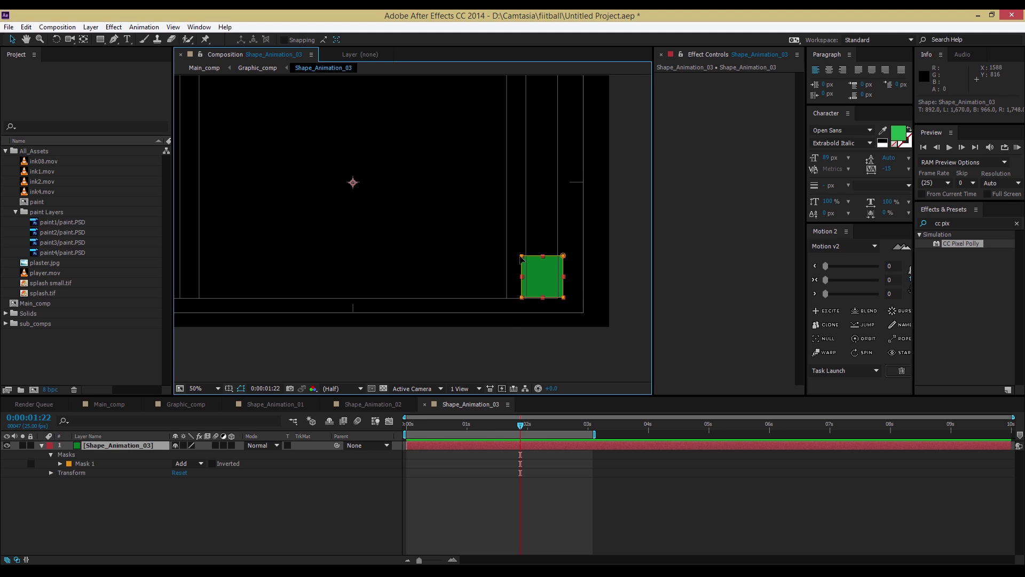
{"action": "left_click", "coordinate": [79, 463]}
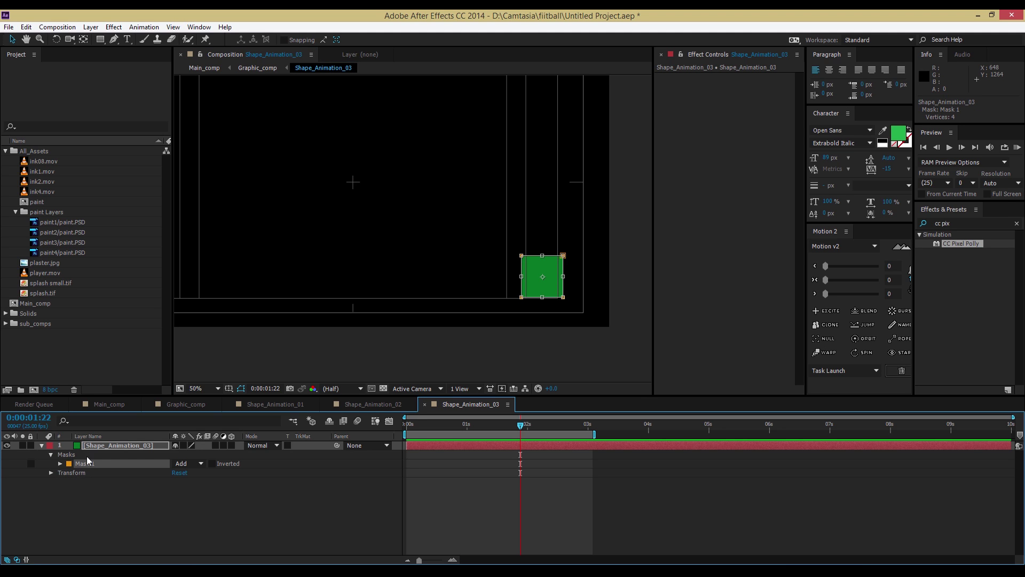
{"action": "left_click_drag", "start_coordinate": [554, 293], "coordinate": [573, 307]}
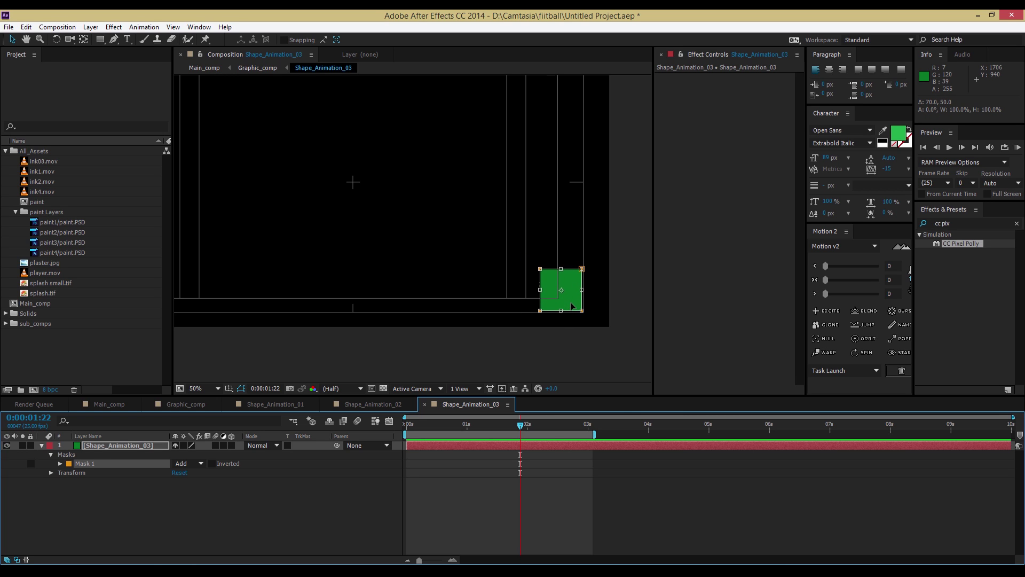
{"action": "left_click", "coordinate": [250, 533]}
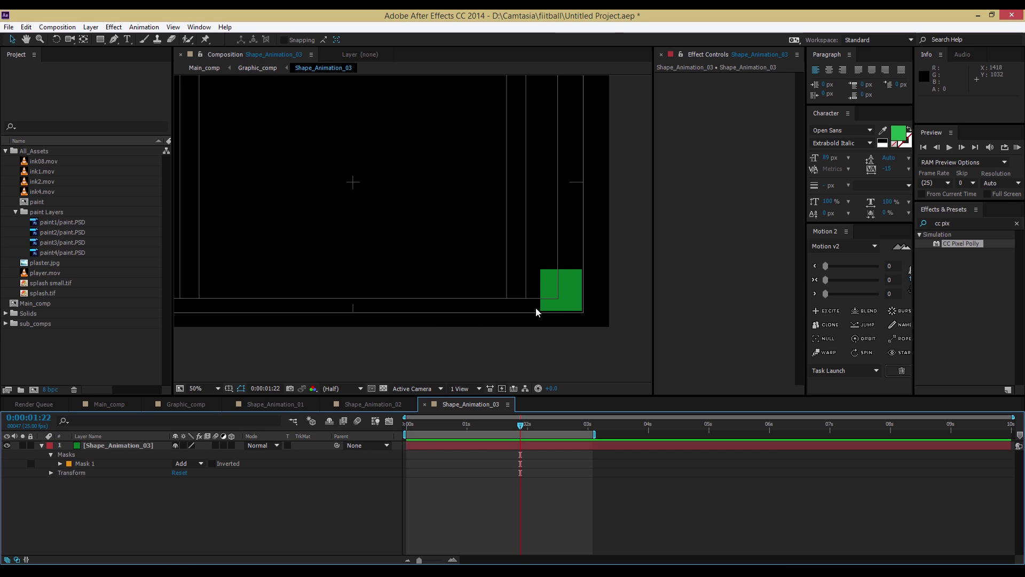
{"action": "left_click", "coordinate": [563, 303]}
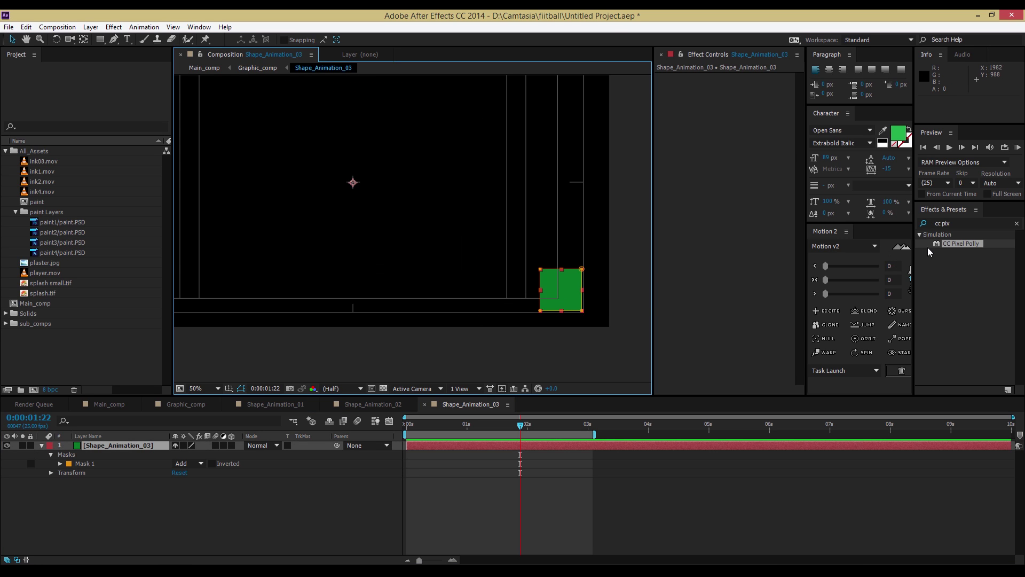
Step: Apply CC Pixel Polly with force centre at the square's corner, Gravity 0, Grid Spacing 10
{"action": "left_click_drag", "start_coordinate": [960, 243], "coordinate": [142, 450]}
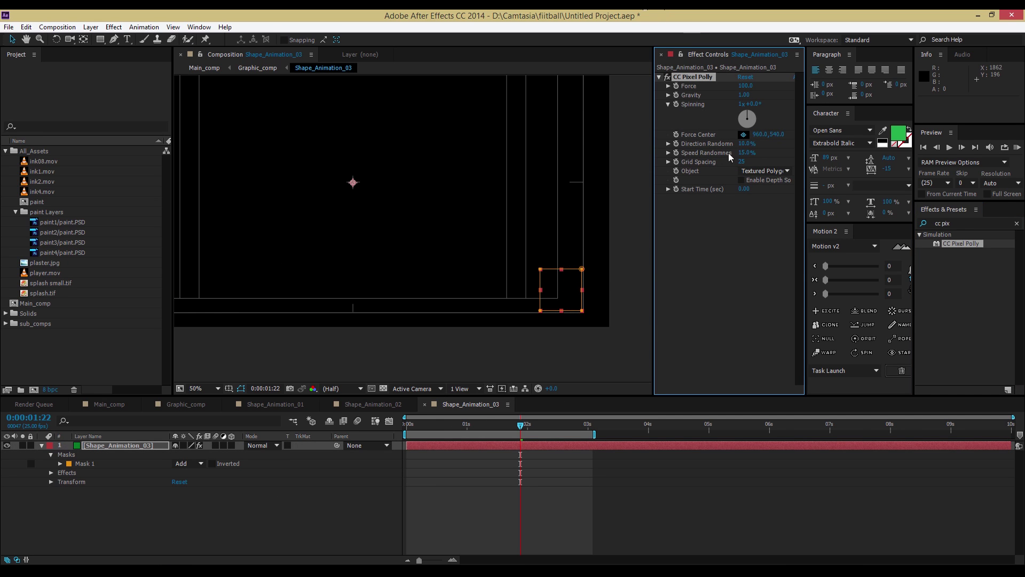
{"action": "left_click", "coordinate": [743, 134]}
{"action": "left_click", "coordinate": [584, 311]}
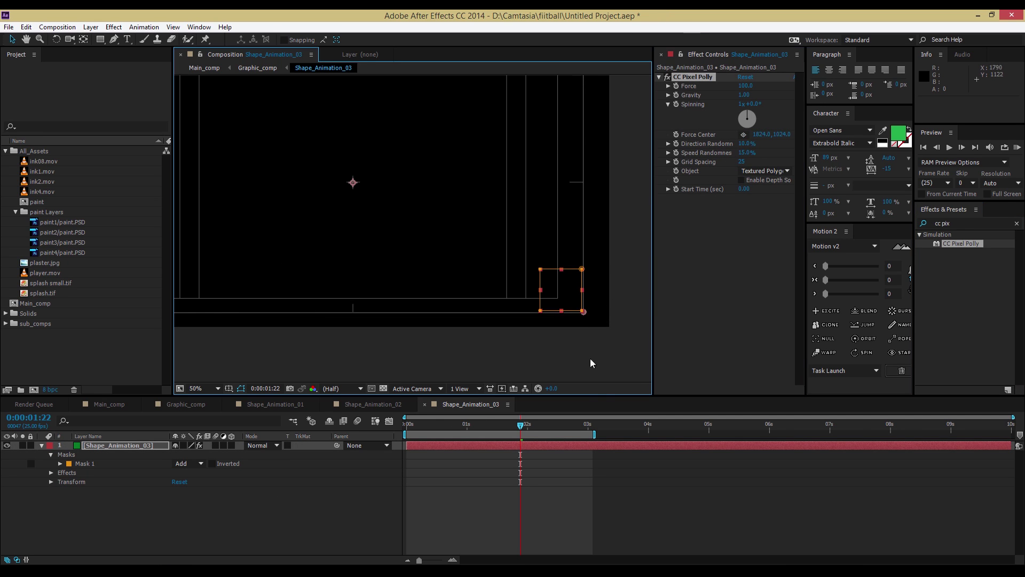
{"action": "left_click_drag", "start_coordinate": [517, 429], "coordinate": [429, 425]}
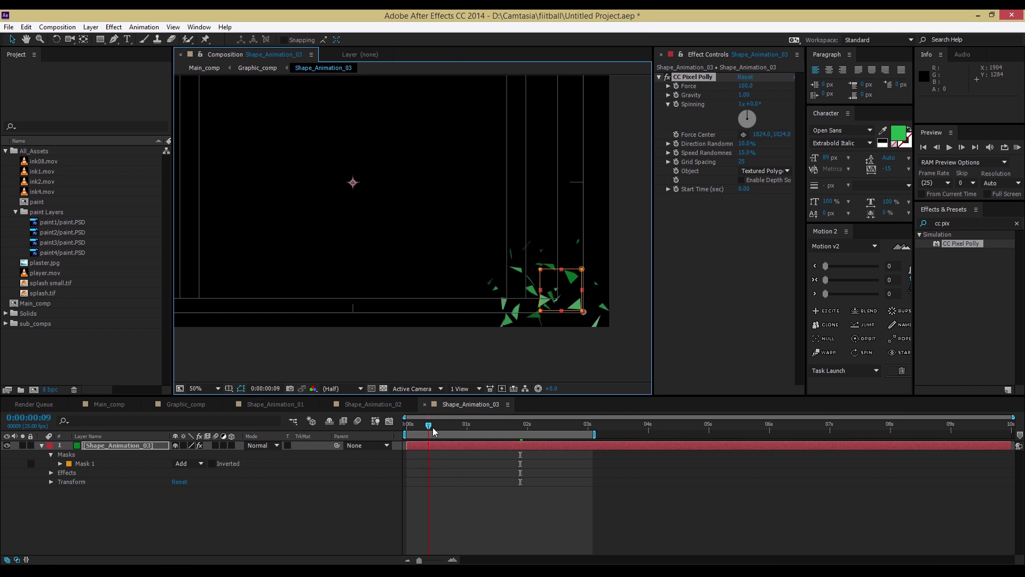
{"action": "left_click", "coordinate": [741, 95]}
{"action": "type", "text": "0"}
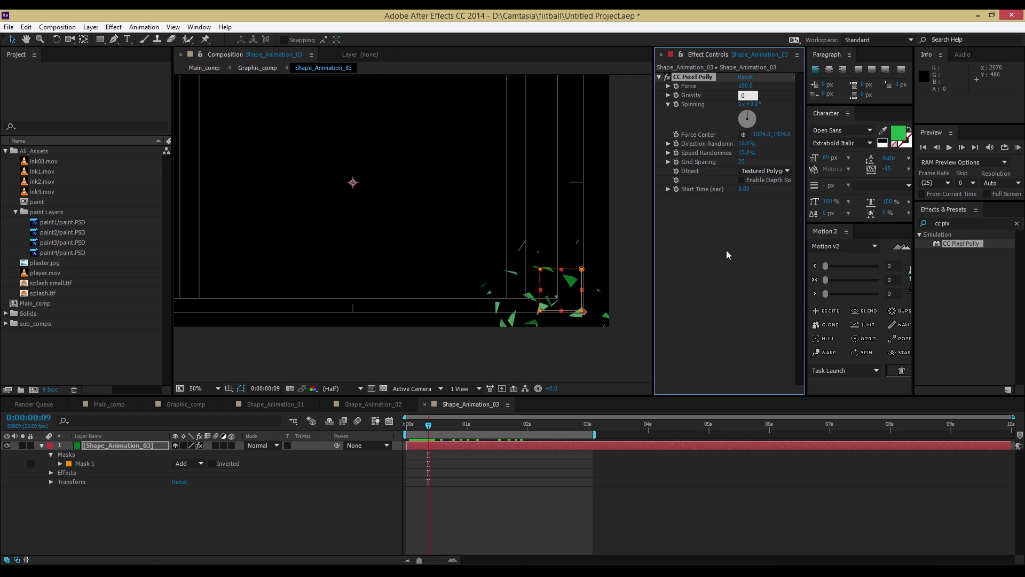
{"action": "left_click", "coordinate": [739, 275]}
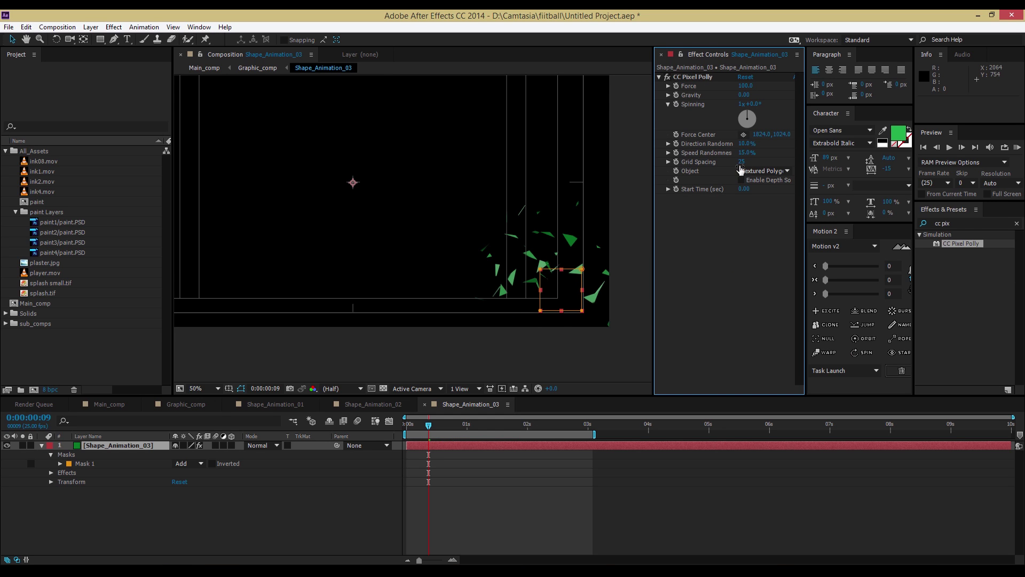
{"action": "left_click", "coordinate": [742, 162]}
{"action": "left_click", "coordinate": [721, 311]}
Step: Scrub through the shatter and RAM preview all 77 frames
{"action": "left_click_drag", "start_coordinate": [431, 426], "coordinate": [435, 449]}
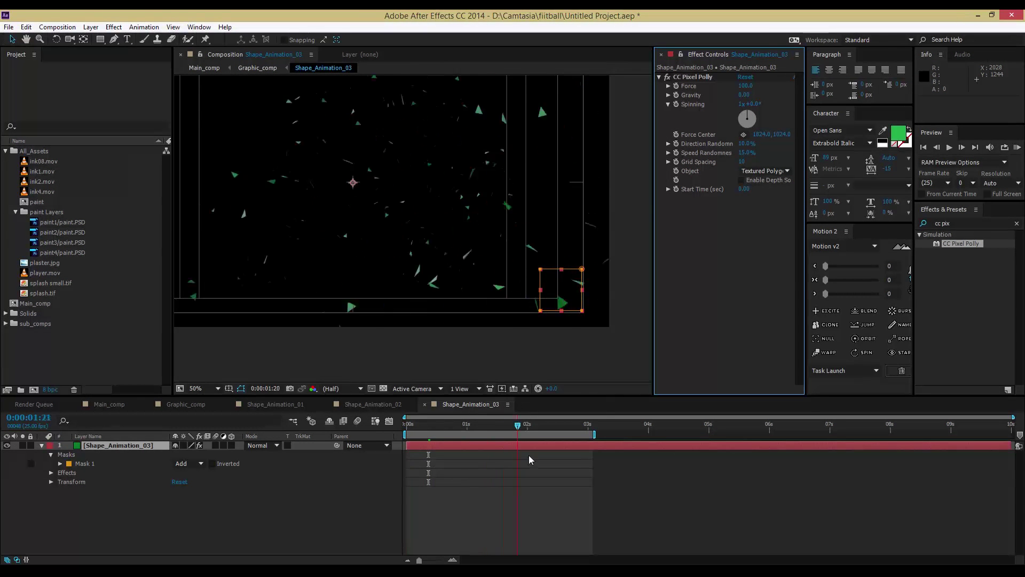
{"action": "mouse_move", "coordinate": [434, 450]}
{"action": "left_mouse_down"}
{"action": "mouse_move", "coordinate": [409, 470]}
{"action": "mouse_move", "coordinate": [517, 461]}
{"action": "left_mouse_up"}
{"action": "scroll", "coordinate": [517, 346], "scroll_direction": "down", "scroll_amount": 2}
{"action": "key", "text": "KP_0"}
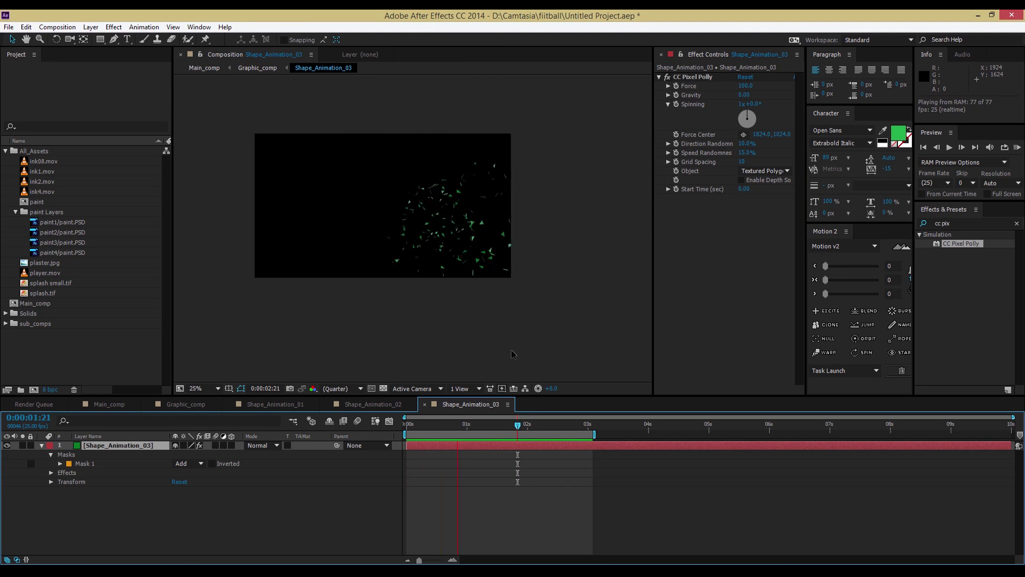
{"action": "key", "text": "space"}
{"action": "key", "text": "space"}
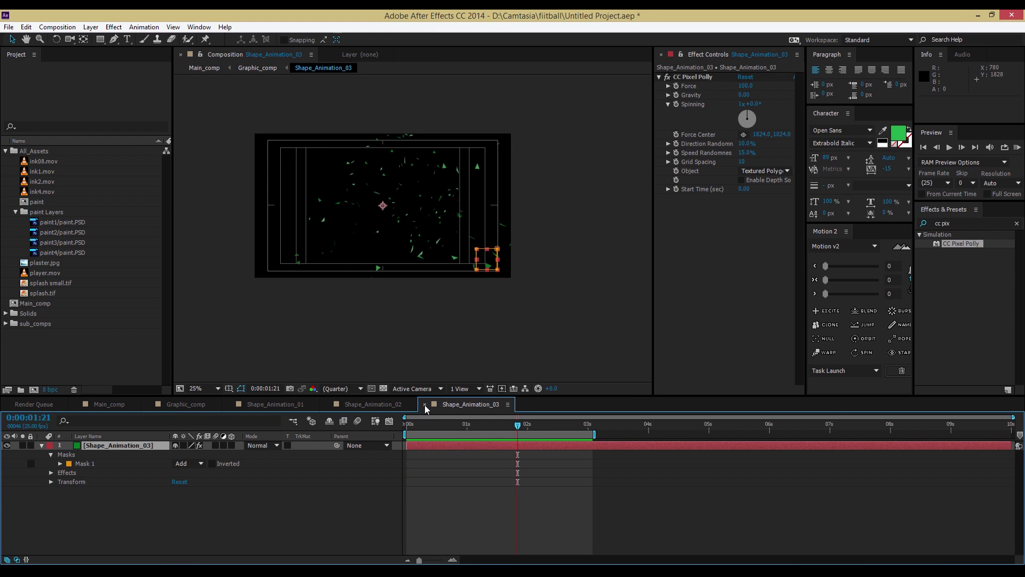
Step: Close the three Shape_Animation timelines, scrub Graphic_comp and save the project
{"action": "left_click", "coordinate": [425, 404]}
{"action": "left_click", "coordinate": [327, 406]}
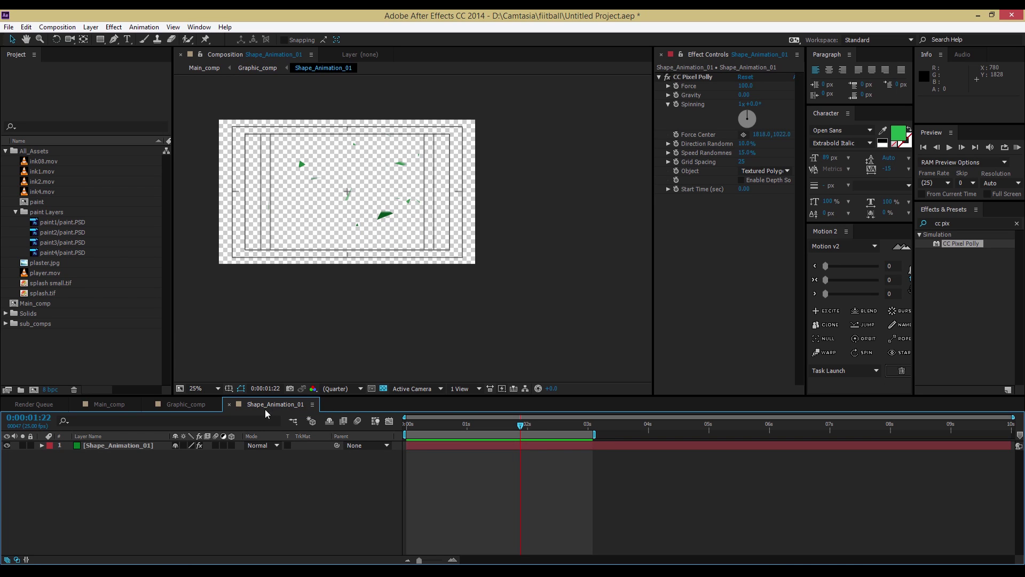
{"action": "left_click", "coordinate": [229, 405]}
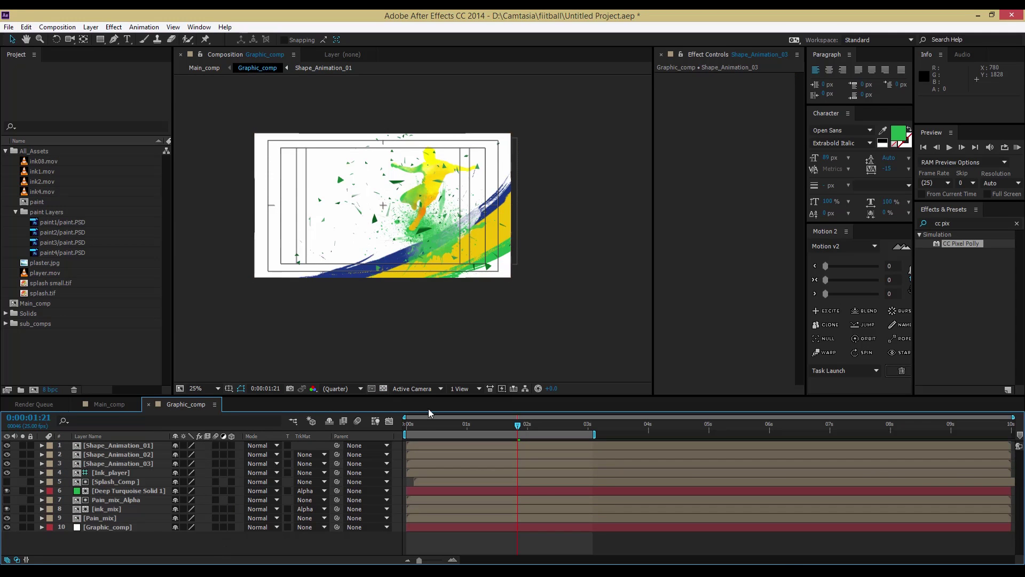
{"action": "mouse_move", "coordinate": [423, 428]}
{"action": "left_mouse_down"}
{"action": "mouse_move", "coordinate": [546, 437]}
{"action": "mouse_move", "coordinate": [483, 446]}
{"action": "mouse_move", "coordinate": [543, 458]}
{"action": "left_mouse_up"}
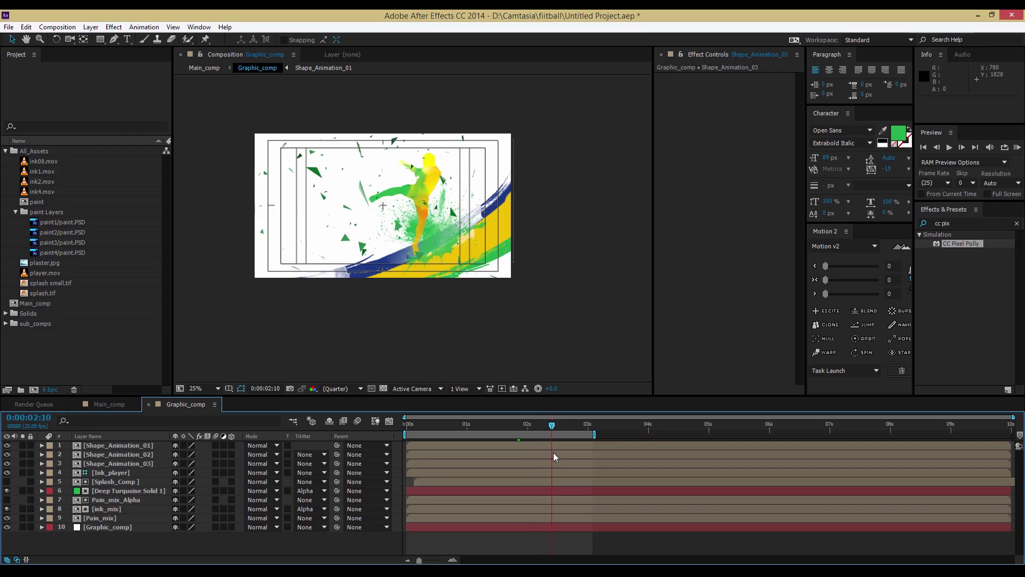
{"action": "key", "text": "ctrl+s"}
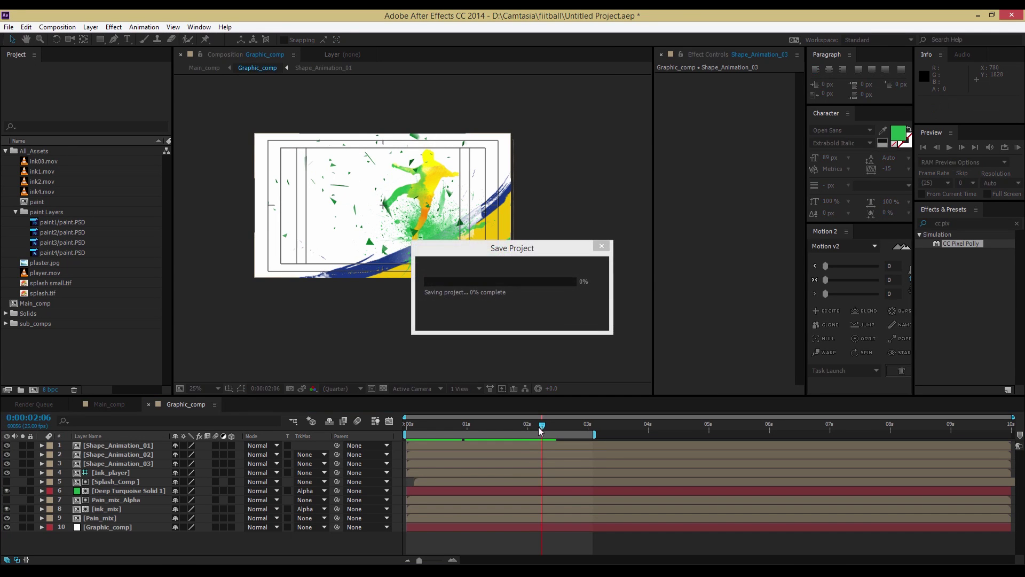
Step: Check the shards, toggle Shape_Animation_02's visibility off and on, and select Shape_Animation_01
{"action": "mouse_move", "coordinate": [549, 424]}
{"action": "left_mouse_down"}
{"action": "mouse_move", "coordinate": [482, 433]}
{"action": "mouse_move", "coordinate": [559, 438]}
{"action": "left_mouse_up"}
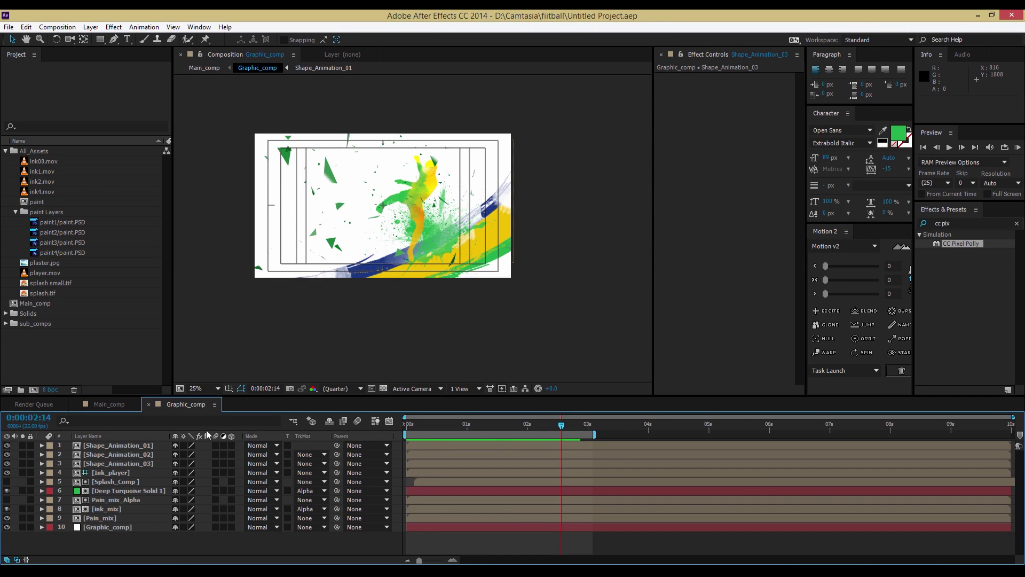
{"action": "left_click", "coordinate": [144, 463]}
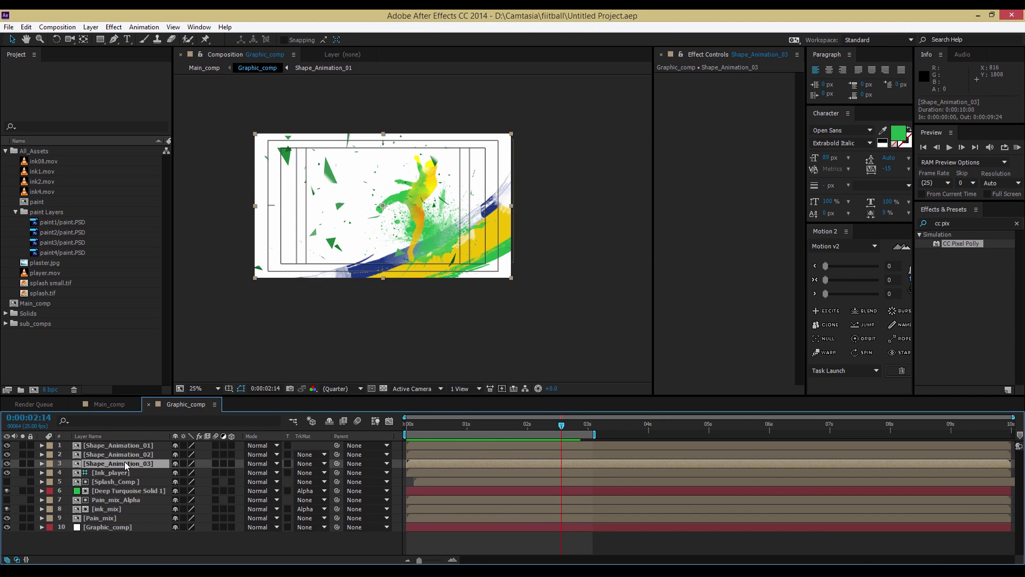
{"action": "left_click", "coordinate": [139, 454]}
{"action": "left_click", "coordinate": [8, 455]}
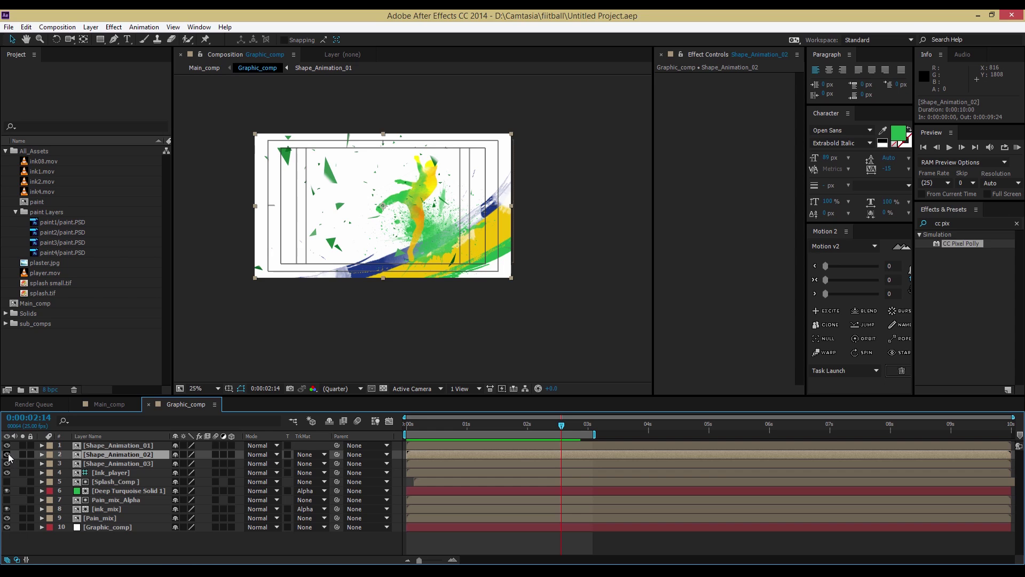
{"action": "left_click", "coordinate": [7, 454]}
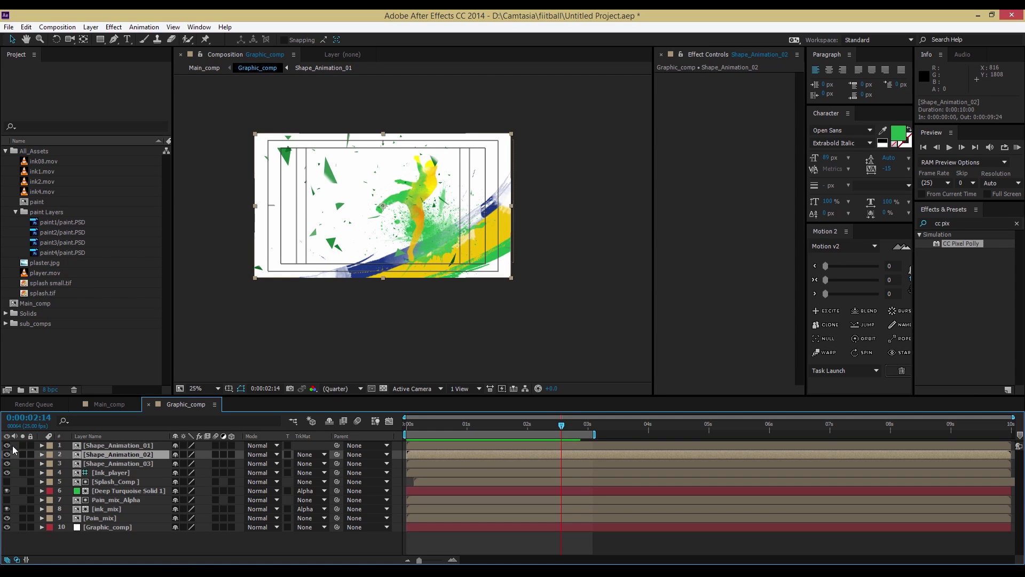
{"action": "left_click", "coordinate": [114, 444]}
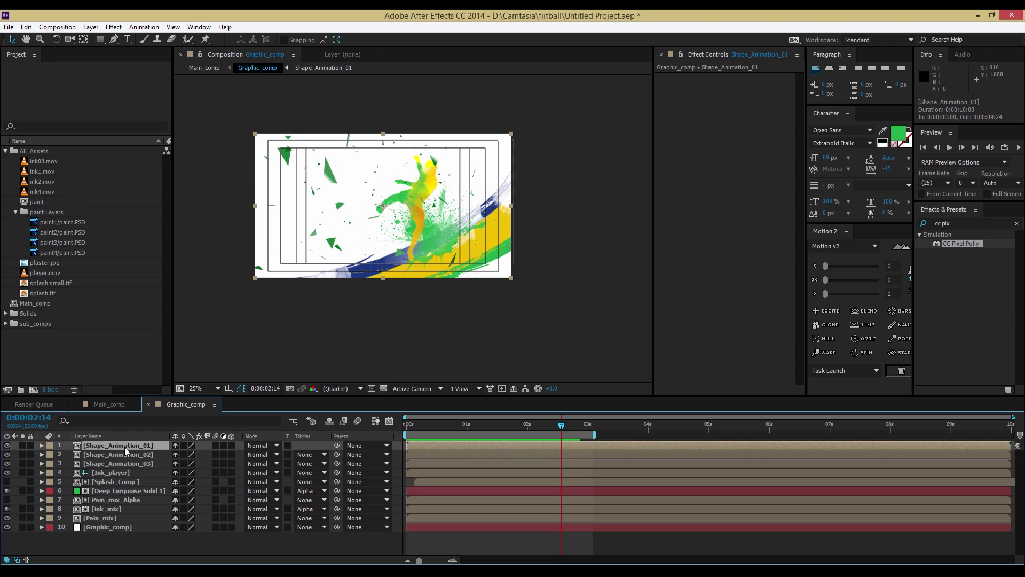
Step: Reduce Shape_Animation_01's CC Pixel Polly Grid Spacing to 30, then switch to Main_comp
{"action": "double_click", "coordinate": [136, 446]}
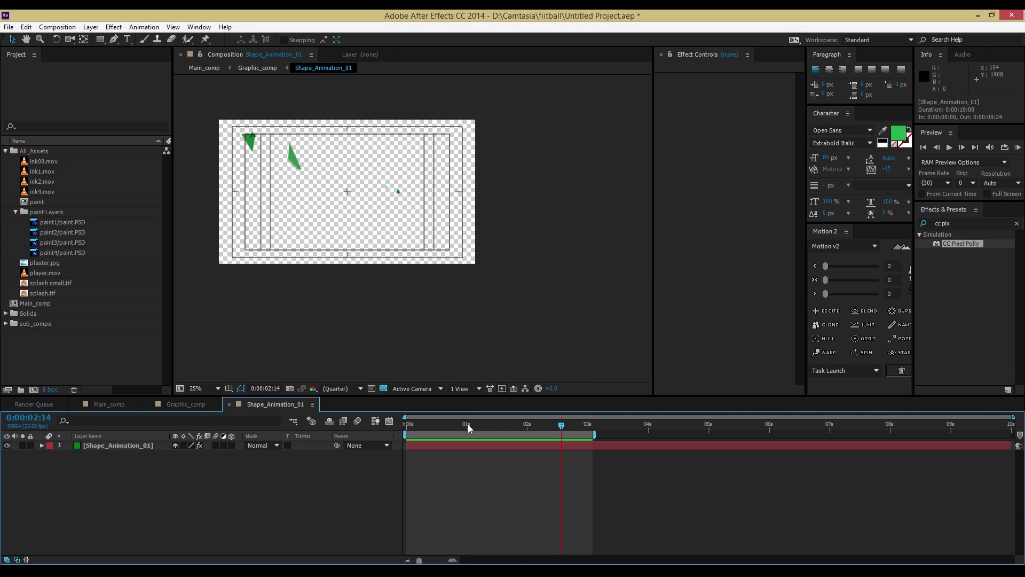
{"action": "left_click_drag", "start_coordinate": [468, 424], "coordinate": [521, 424]}
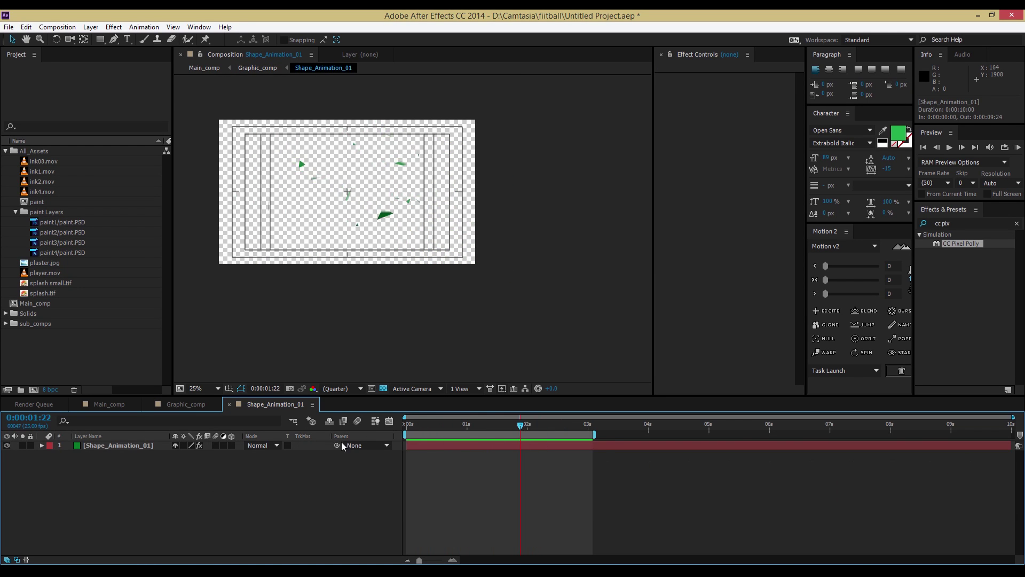
{"action": "left_click", "coordinate": [114, 447]}
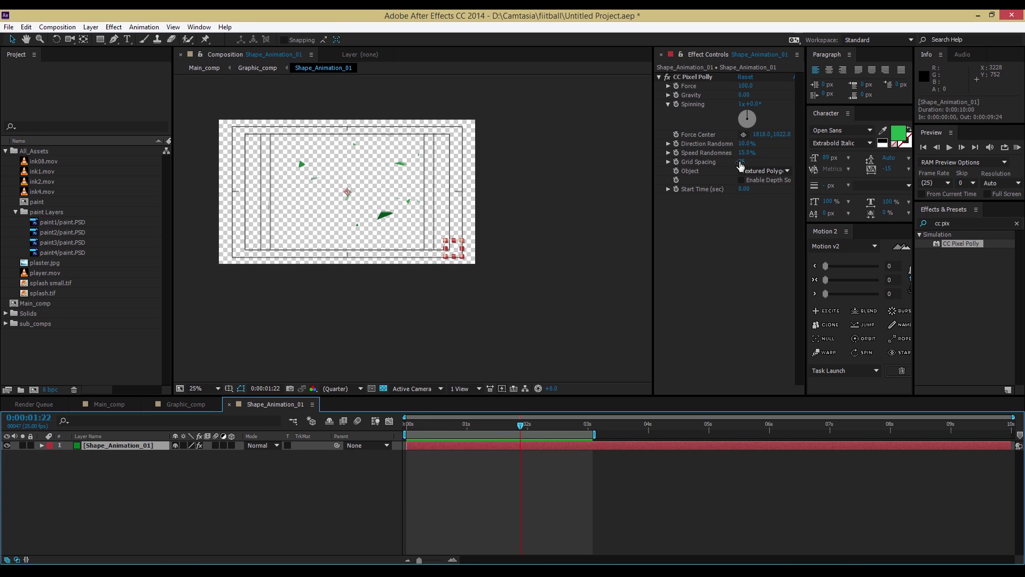
{"action": "left_click_drag", "start_coordinate": [740, 163], "coordinate": [743, 162]}
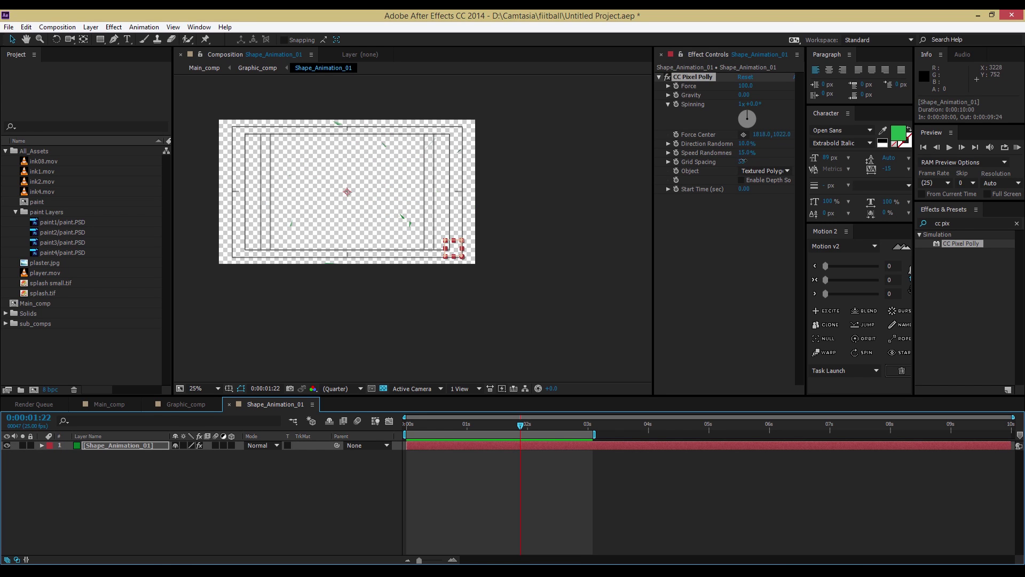
{"action": "mouse_move", "coordinate": [742, 161]}
{"action": "left_mouse_down"}
{"action": "mouse_move", "coordinate": [743, 175]}
{"action": "mouse_move", "coordinate": [740, 161]}
{"action": "left_mouse_up"}
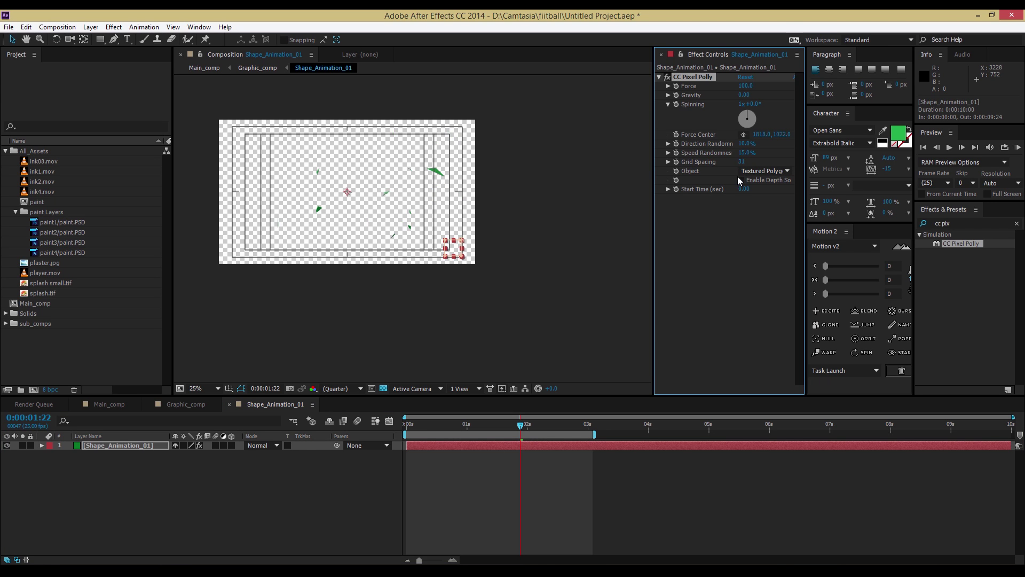
{"action": "left_click", "coordinate": [742, 161]}
{"action": "type", "text": "30"}
{"action": "key", "text": "Return"}
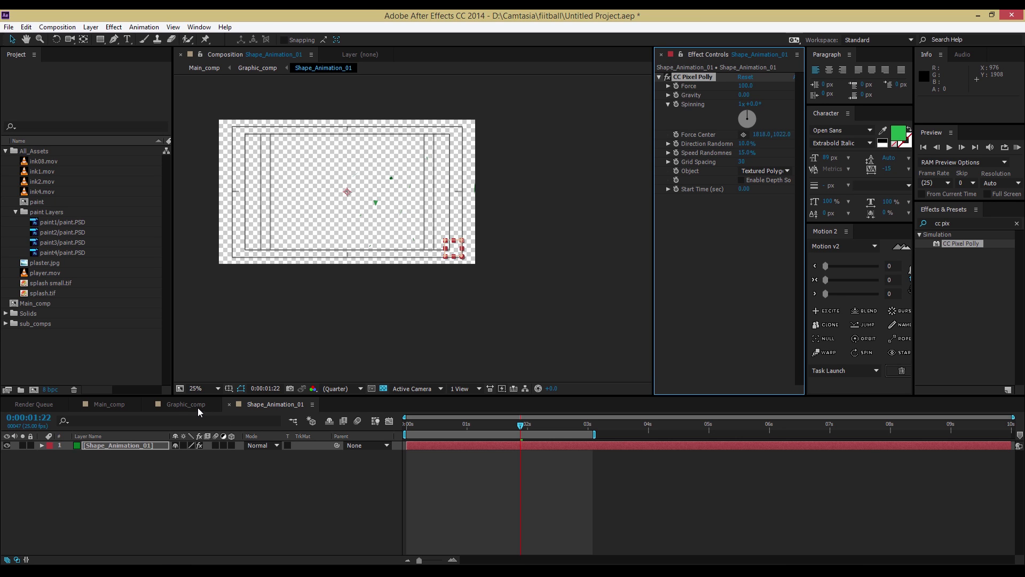
{"action": "left_click", "coordinate": [114, 404]}
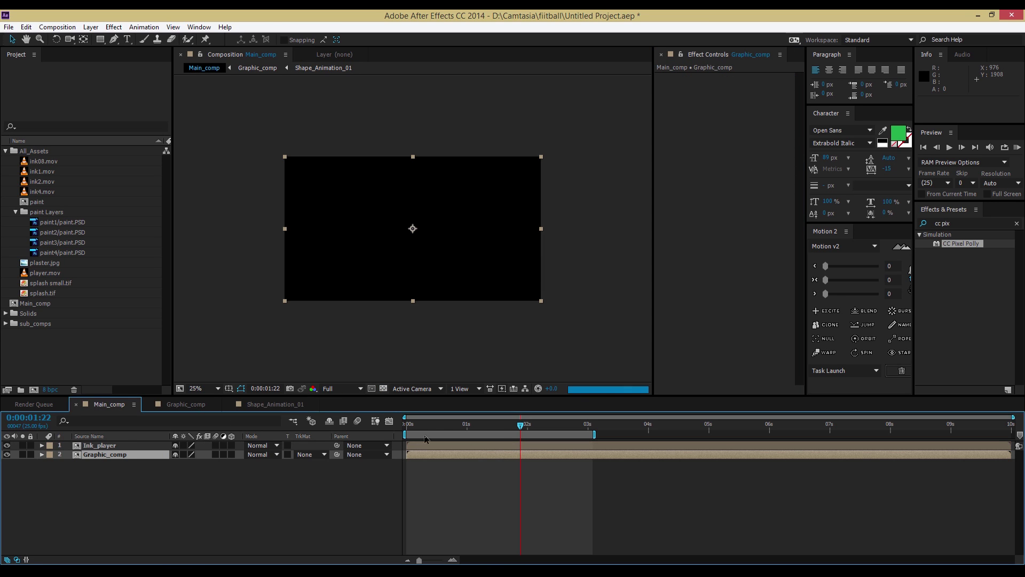
Step: Preview and scrub Main_comp, then return to the Shape_Animation_01 composition
{"action": "key", "text": "KP_0"}
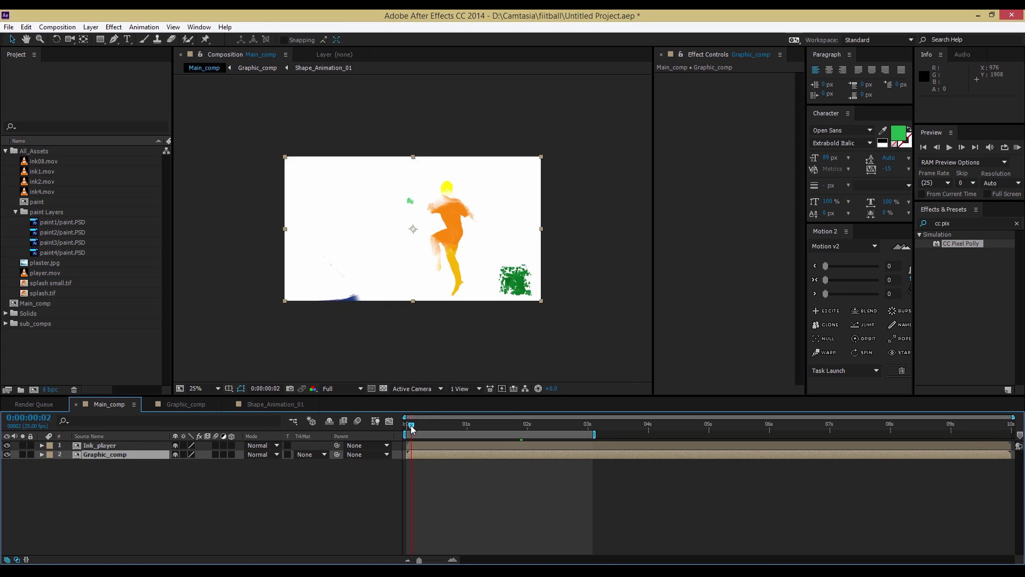
{"action": "left_click_drag", "start_coordinate": [433, 428], "coordinate": [515, 439]}
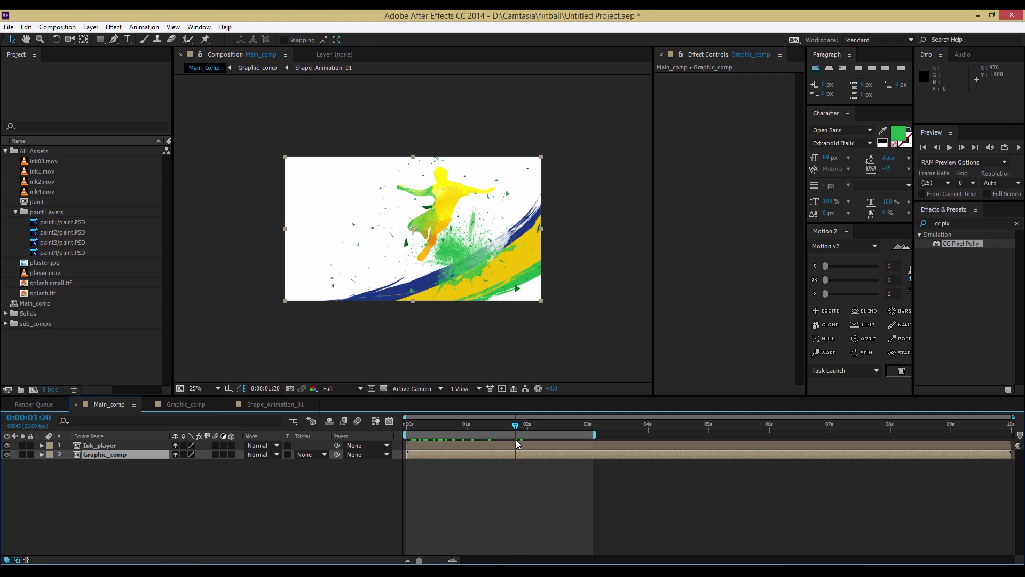
{"action": "left_click", "coordinate": [289, 408]}
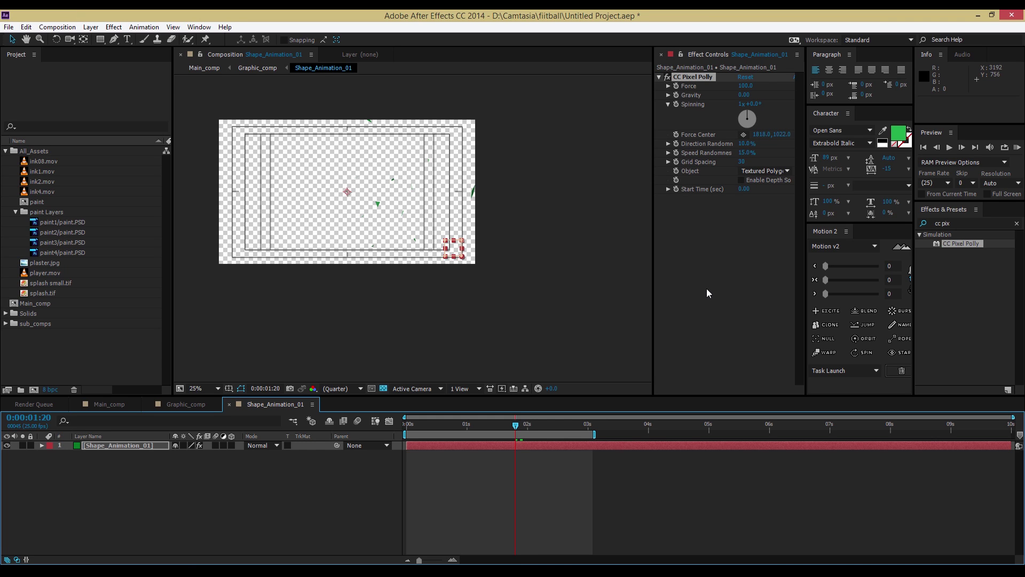
Step: Undo Grid Spacing back to 25, preview, then review Graphic_comp around 0:00:02:02
{"action": "key", "text": "ctrl+z"}
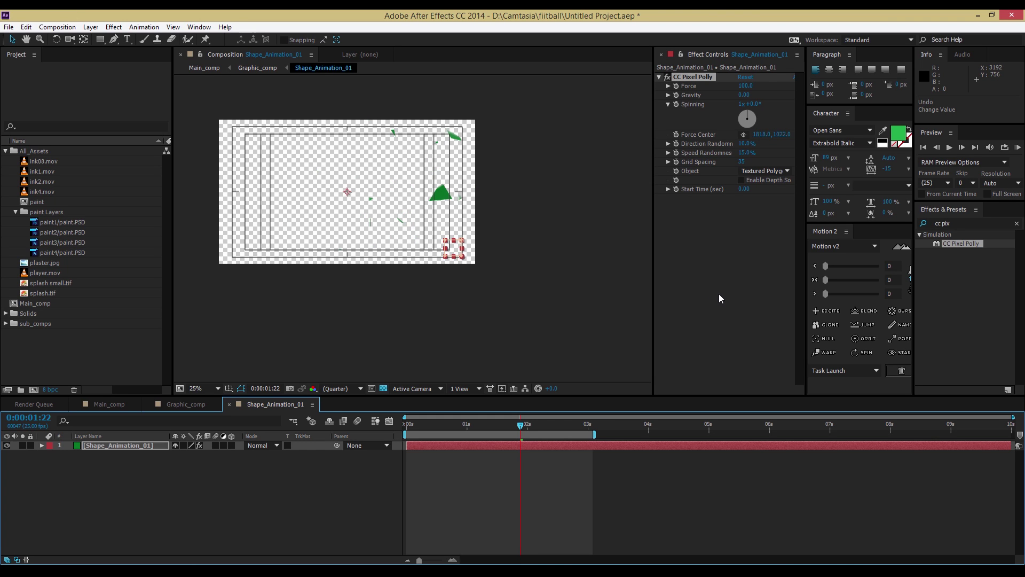
{"action": "key", "text": "ctrl+z"}
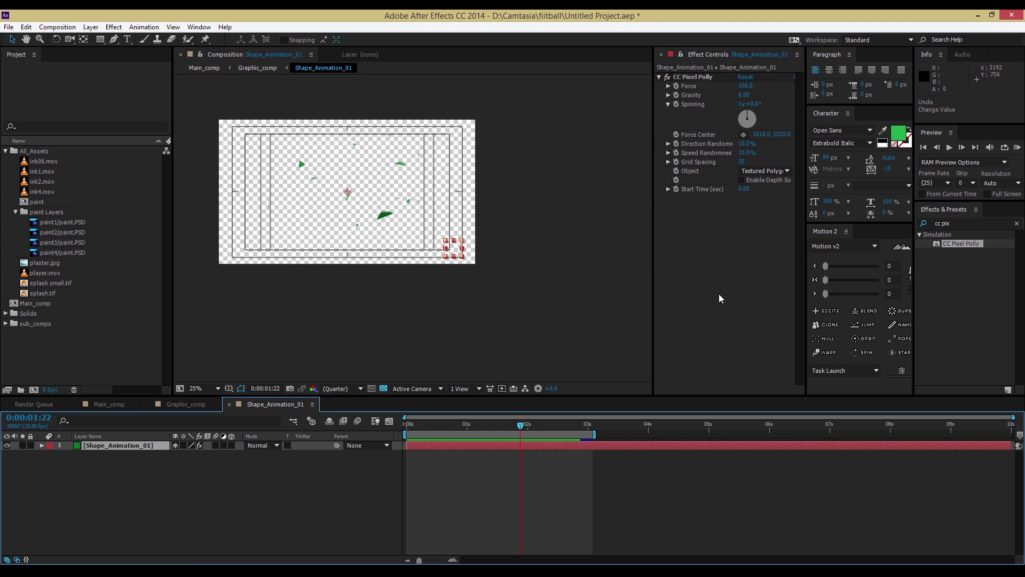
{"action": "key", "text": "KP_0"}
{"action": "left_click", "coordinate": [187, 403]}
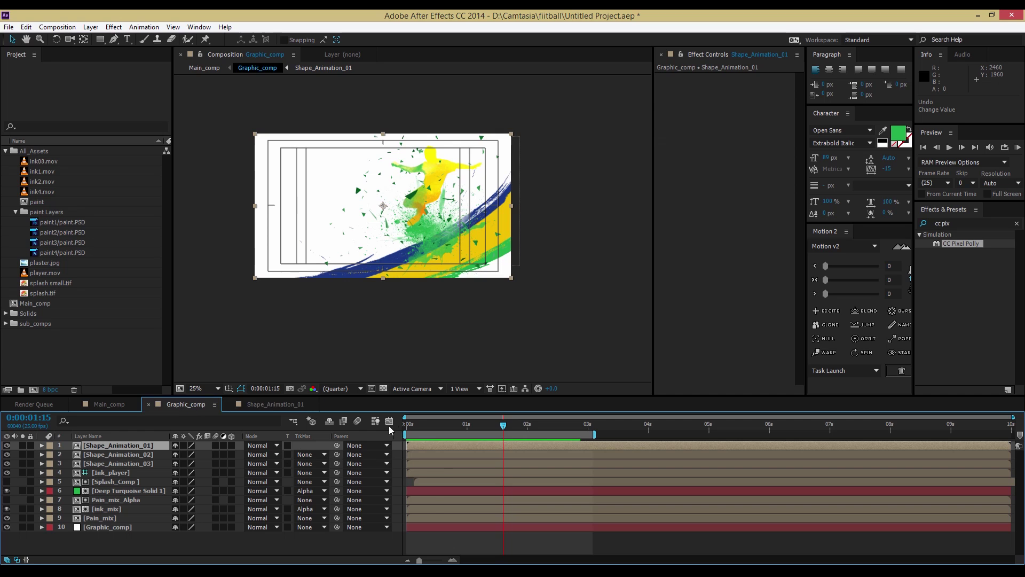
{"action": "mouse_move", "coordinate": [425, 425]}
{"action": "left_mouse_down"}
{"action": "mouse_move", "coordinate": [500, 439]}
{"action": "mouse_move", "coordinate": [418, 453]}
{"action": "mouse_move", "coordinate": [518, 456]}
{"action": "mouse_move", "coordinate": [533, 433]}
{"action": "left_mouse_up"}
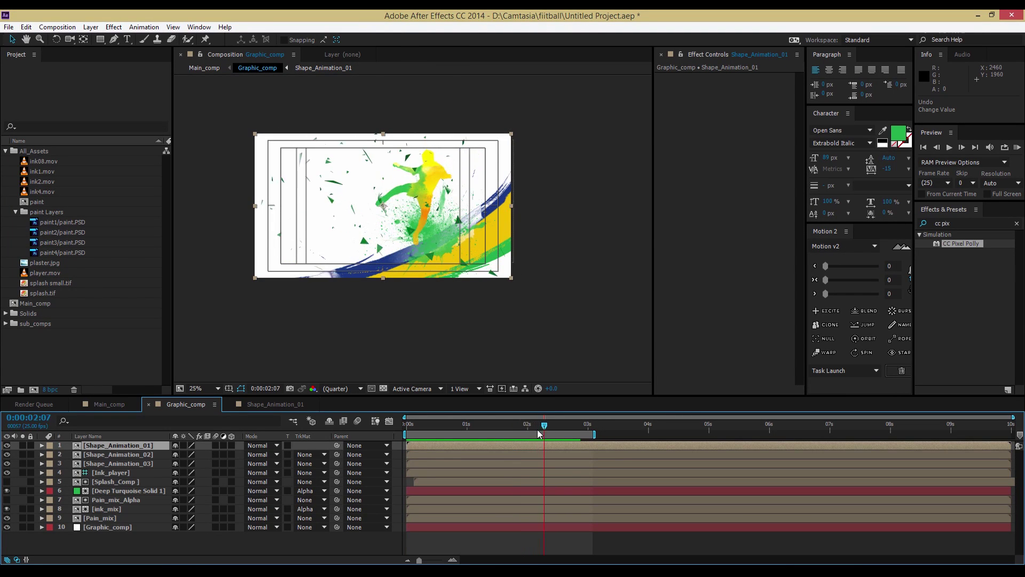
{"action": "left_click", "coordinate": [120, 463]}
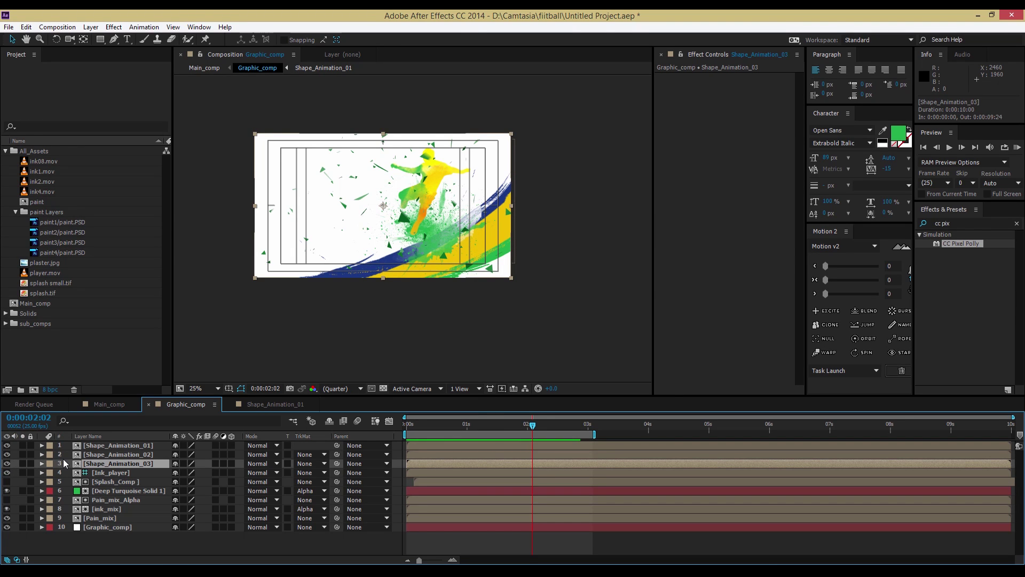
Step: Add a new white solid (colour FFFFFF) to Graphic_comp
{"action": "right_click", "coordinate": [94, 543]}
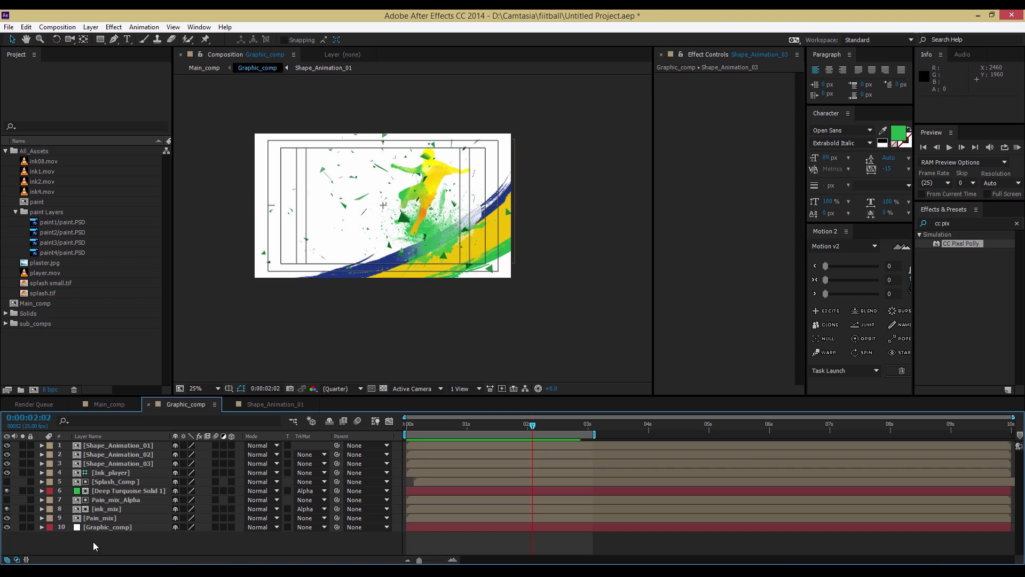
{"action": "mouse_move", "coordinate": [128, 433]}
{"action": "left_click", "coordinate": [257, 456]}
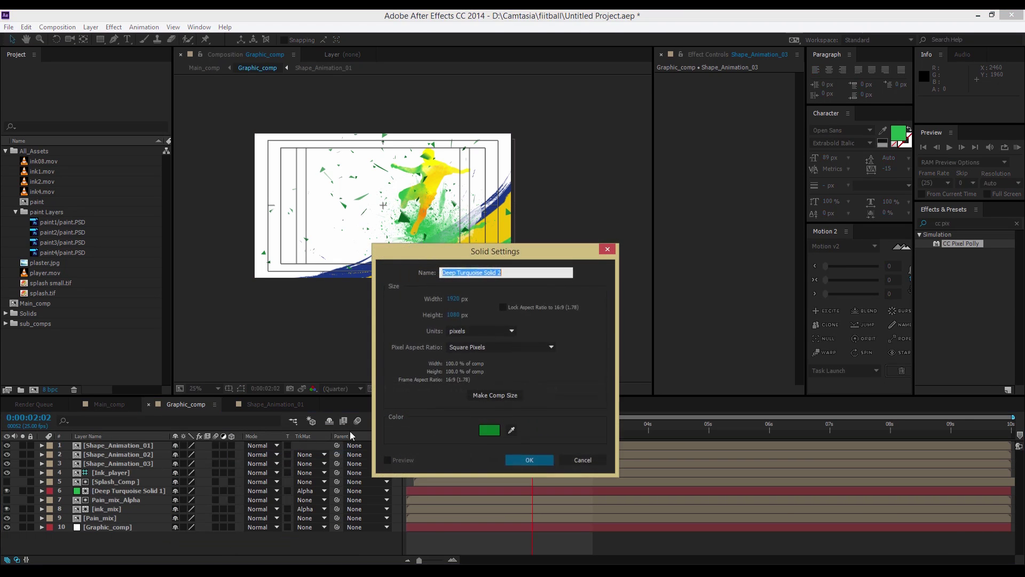
{"action": "left_click", "coordinate": [489, 431]}
{"action": "type", "text": "ffffff"}
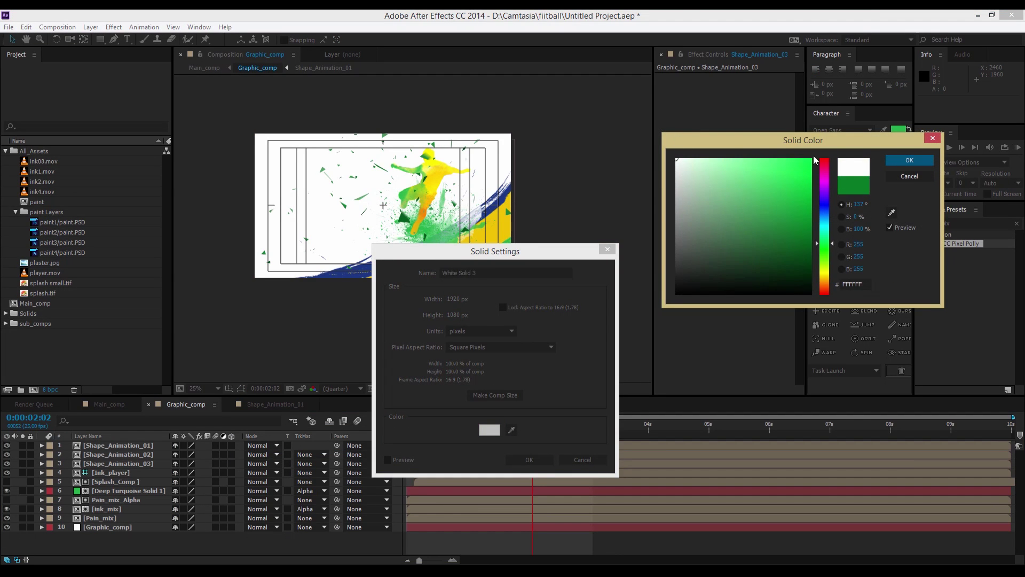
{"action": "key", "text": "Return"}
{"action": "left_click", "coordinate": [529, 459]}
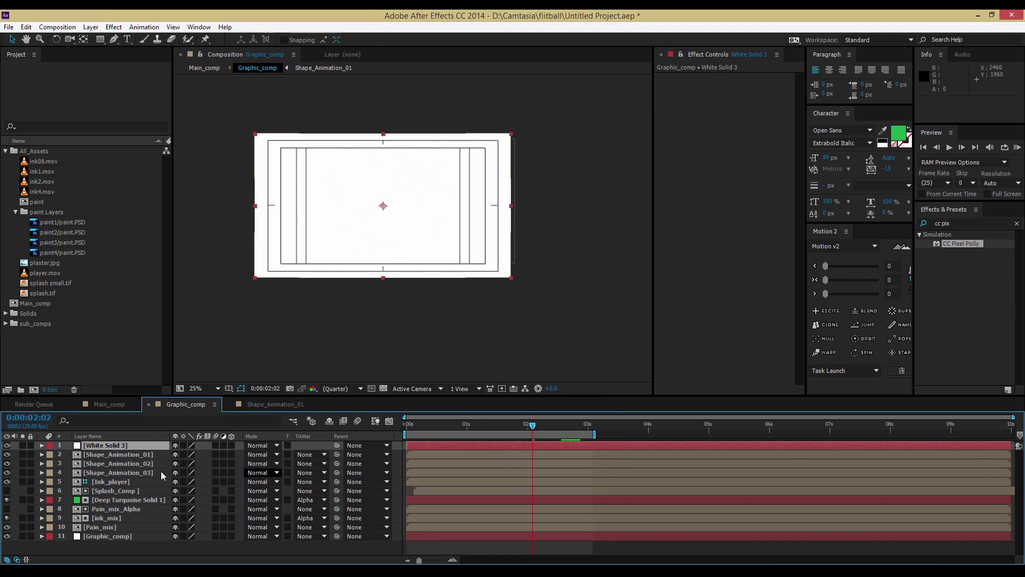
Step: Place White Solid 3 above Shape_Animation_03 and set that layer's TrkMat to Alpha Matte
{"action": "left_click_drag", "start_coordinate": [120, 445], "coordinate": [121, 468]}
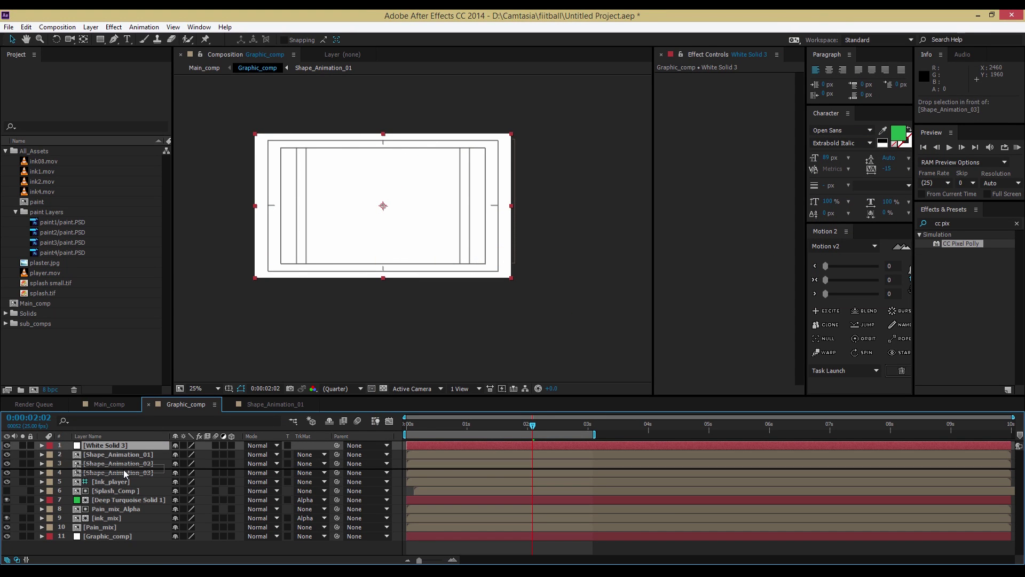
{"action": "left_click", "coordinate": [138, 473]}
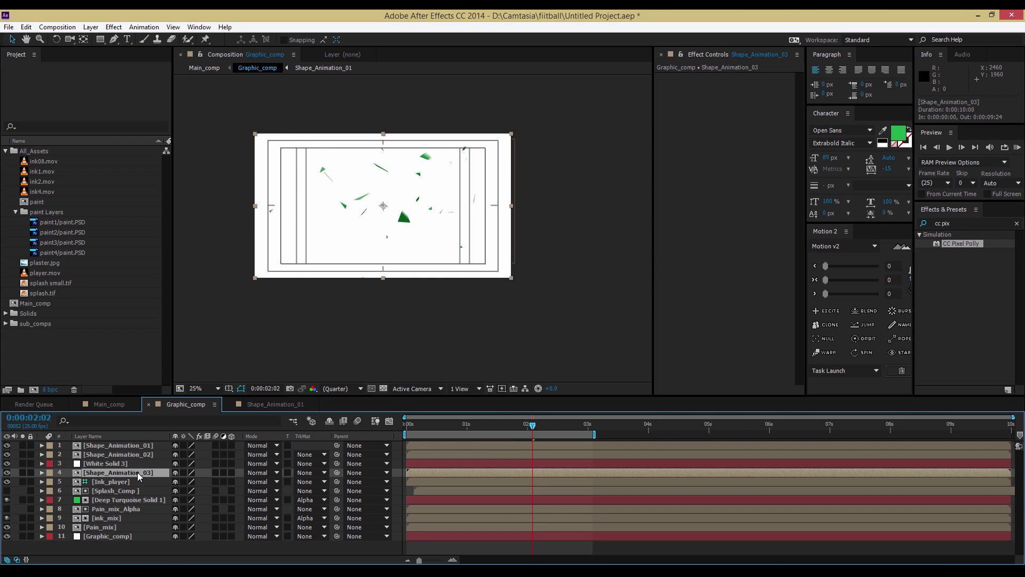
{"action": "left_click", "coordinate": [324, 473]}
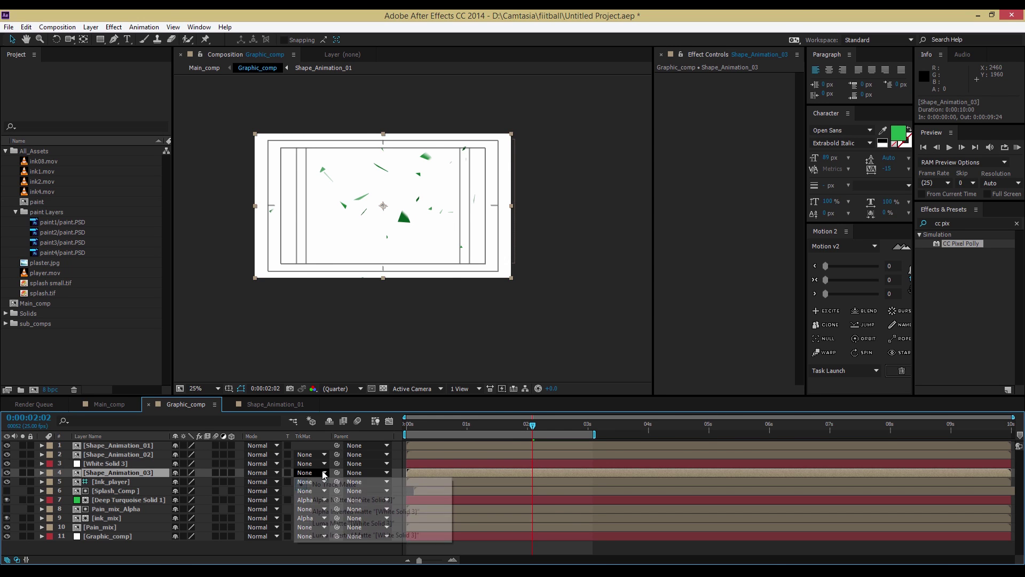
{"action": "left_click", "coordinate": [315, 498]}
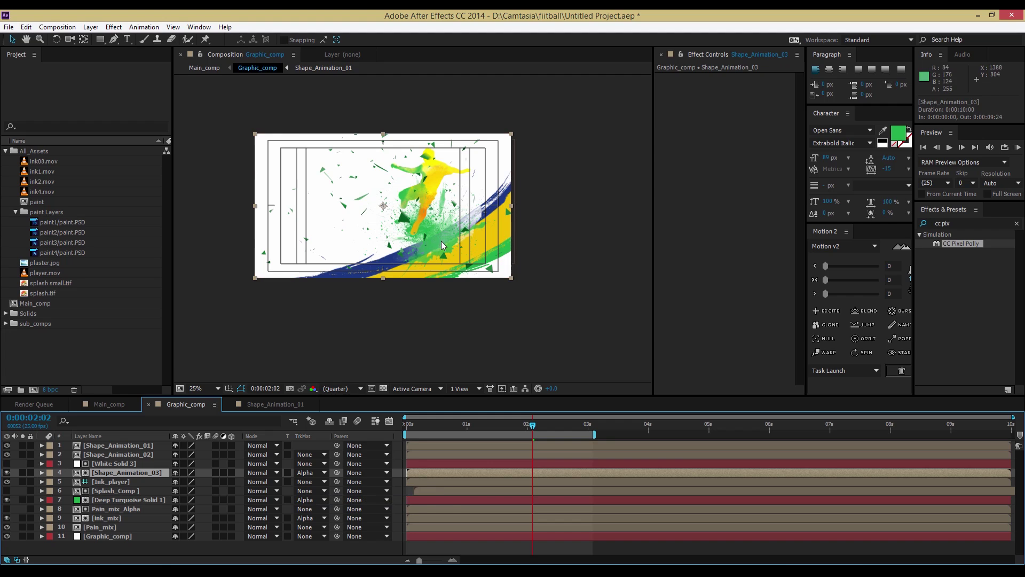
{"action": "left_click", "coordinate": [119, 463]}
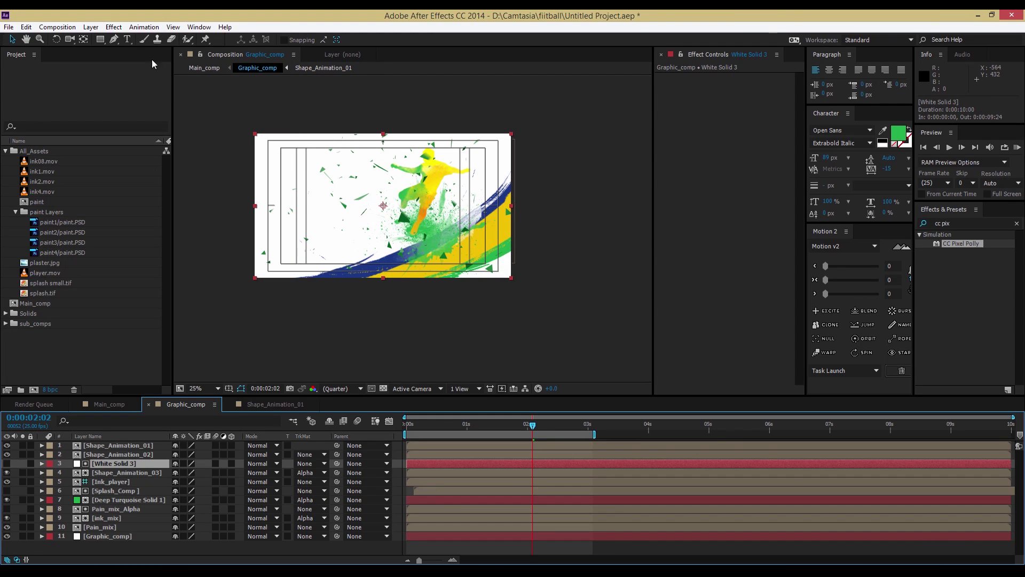
{"action": "left_click", "coordinate": [114, 41]}
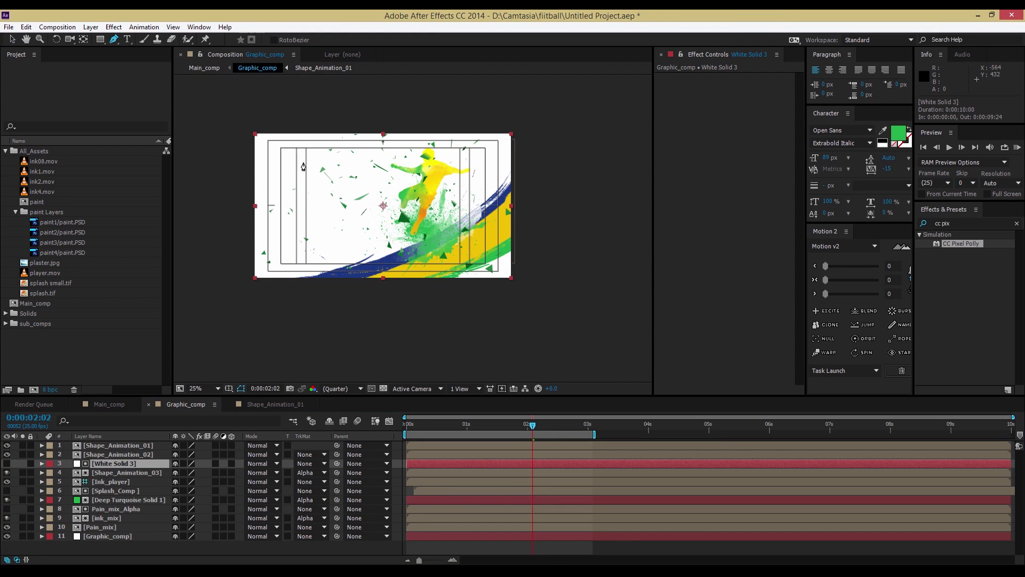
Step: Draw a mask on White Solid 3 and set its Mask 1 mode to Subtract
{"action": "left_click", "coordinate": [451, 118]}
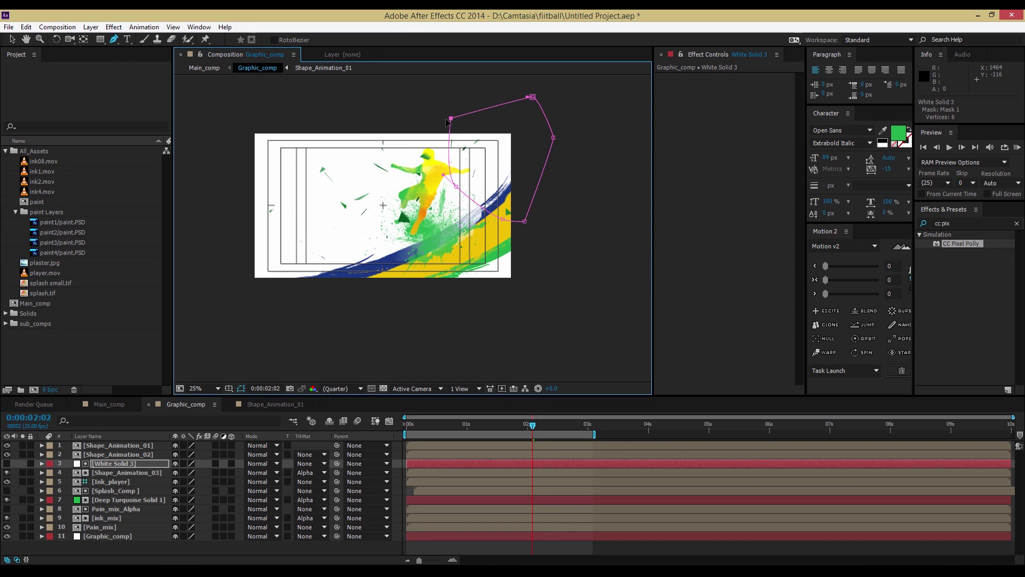
{"action": "left_click", "coordinate": [52, 466]}
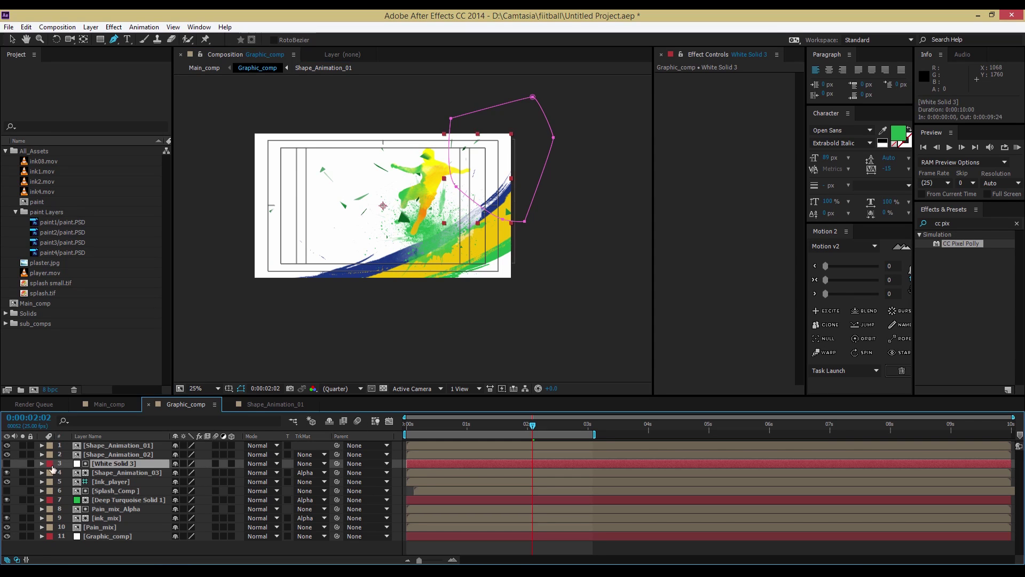
{"action": "left_click", "coordinate": [41, 463]}
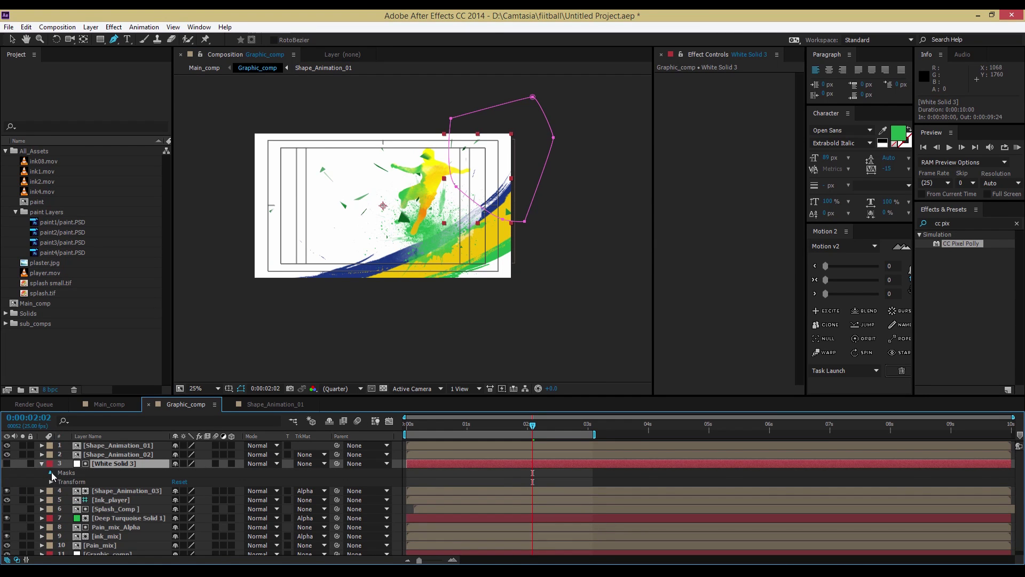
{"action": "left_click", "coordinate": [51, 472]}
{"action": "left_click", "coordinate": [187, 481]}
{"action": "left_click", "coordinate": [203, 424]}
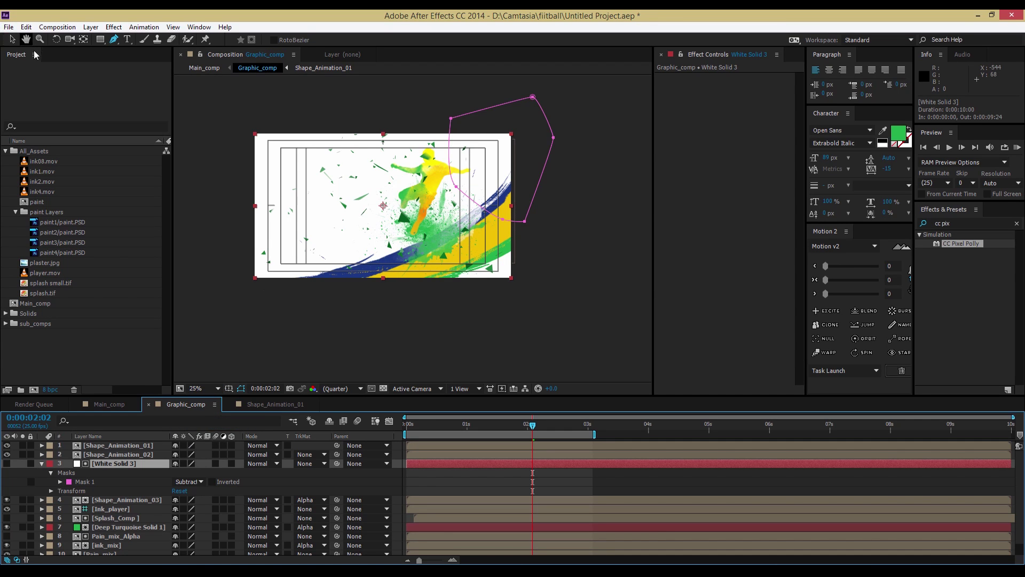
Step: Pull the mask's top-left vertex up and left with the Selection tool, then check an earlier frame
{"action": "left_click", "coordinate": [12, 39]}
{"action": "left_click_drag", "start_coordinate": [450, 119], "coordinate": [410, 111]}
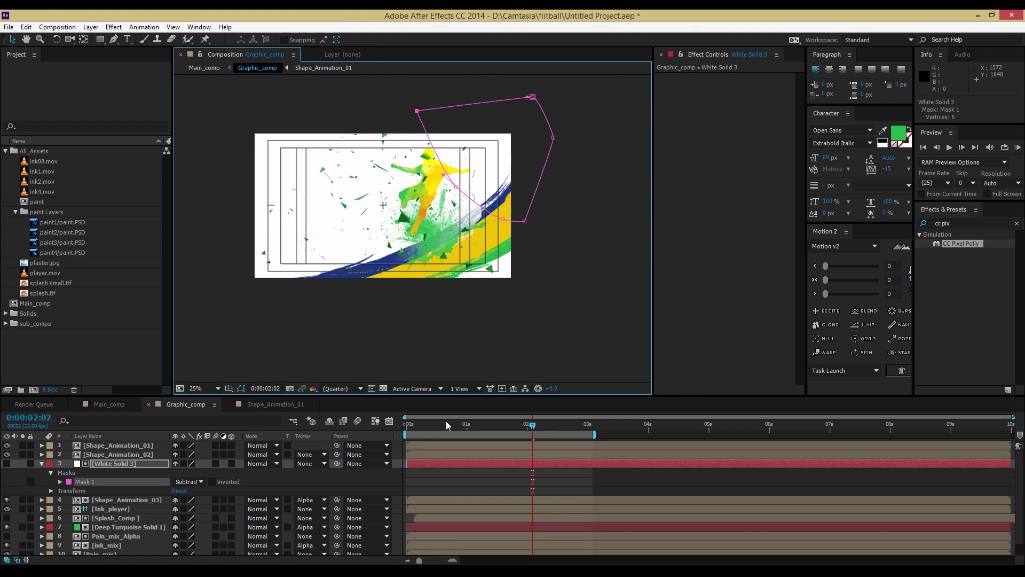
{"action": "mouse_move", "coordinate": [447, 422]}
{"action": "left_mouse_down"}
{"action": "mouse_move", "coordinate": [440, 437]}
{"action": "mouse_move", "coordinate": [499, 456]}
{"action": "mouse_move", "coordinate": [495, 465]}
{"action": "mouse_move", "coordinate": [546, 470]}
{"action": "left_mouse_up"}
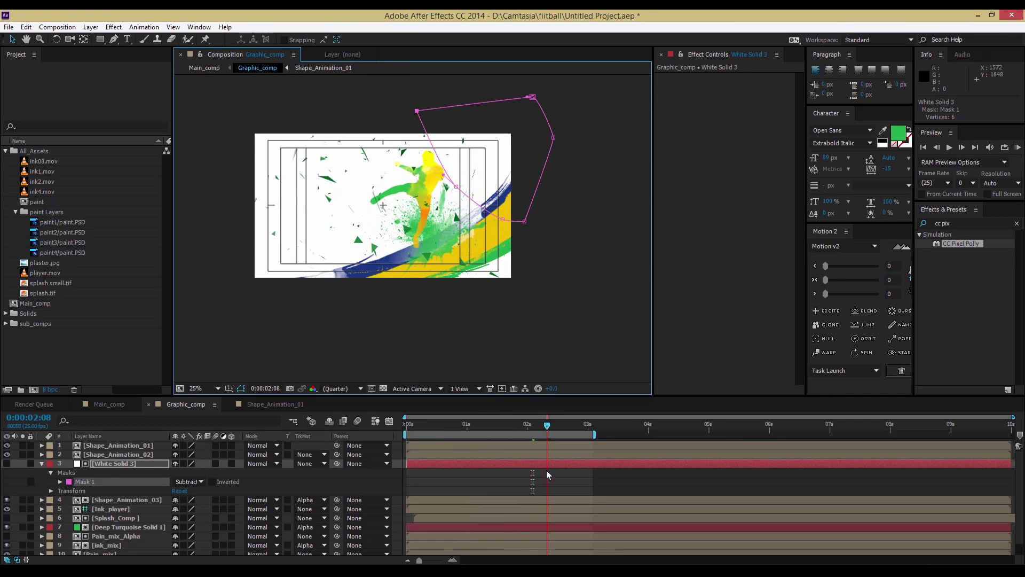
{"action": "left_click", "coordinate": [41, 464]}
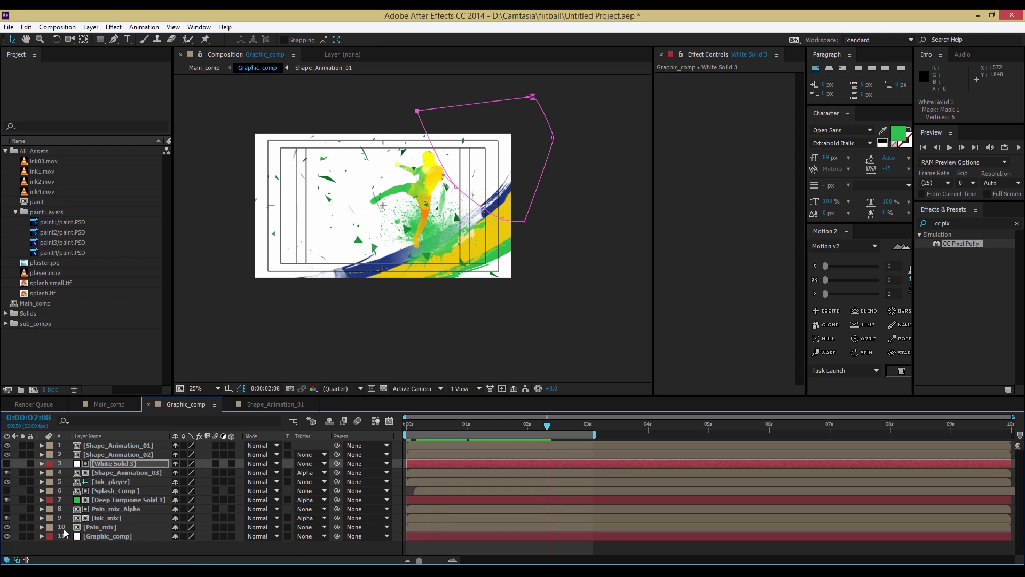
Step: Preview Graphic_comp and briefly inspect the Ink_player layer's properties
{"action": "left_click", "coordinate": [63, 547]}
{"action": "key", "text": "space"}
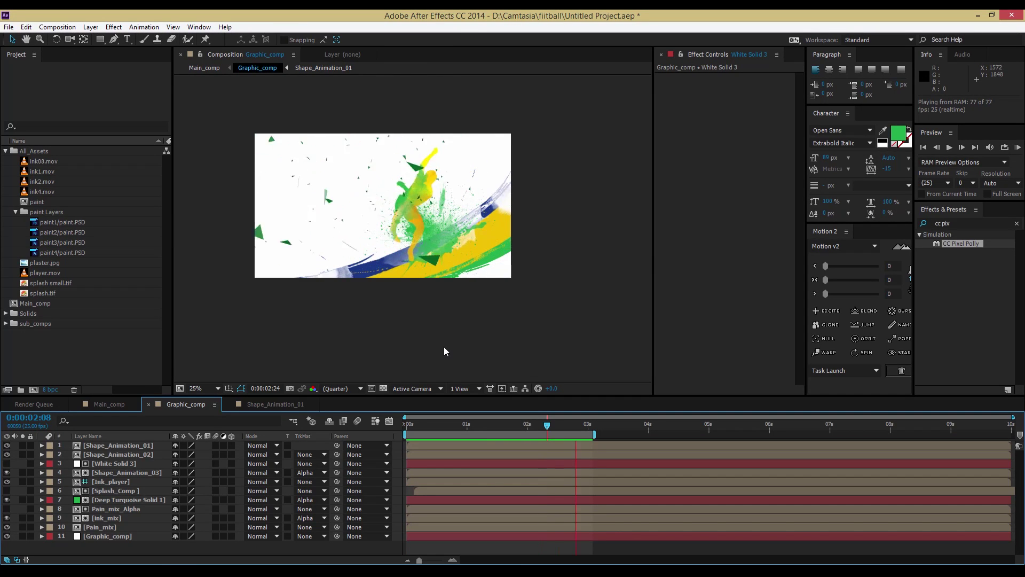
{"action": "key", "text": "space"}
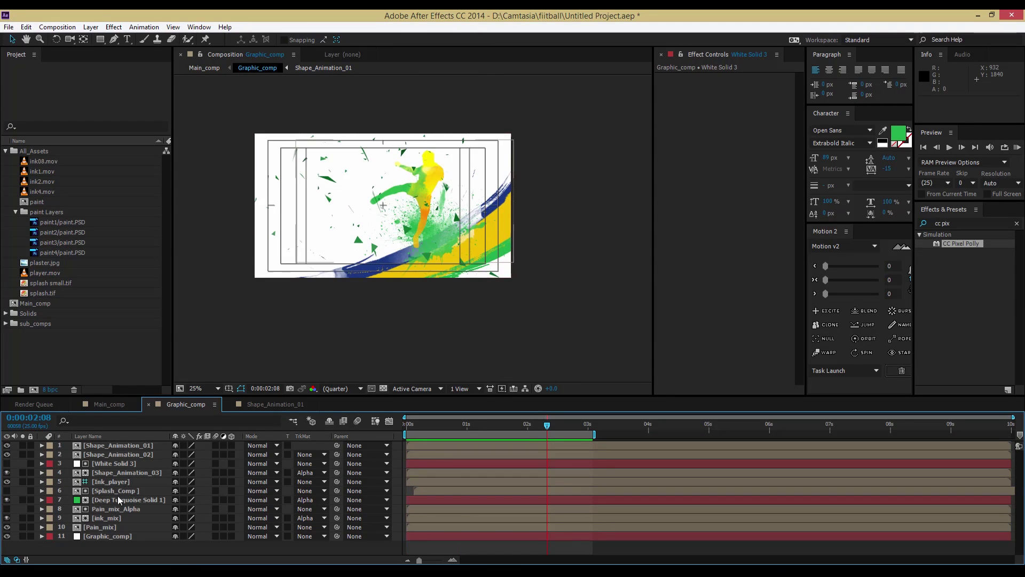
{"action": "left_click", "coordinate": [79, 483]}
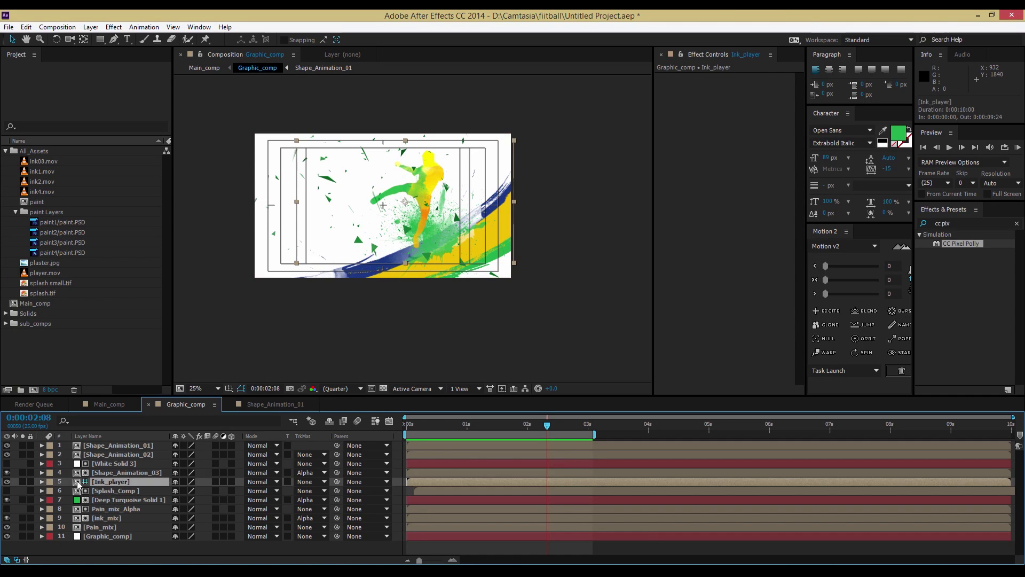
{"action": "left_click", "coordinate": [42, 481]}
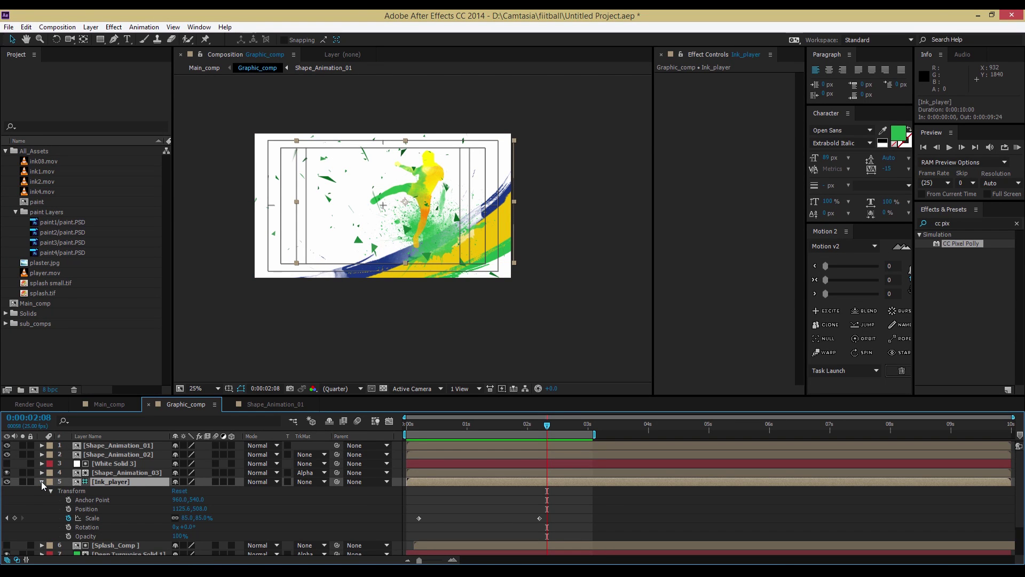
{"action": "left_click", "coordinate": [42, 482]}
{"action": "left_click", "coordinate": [96, 550]}
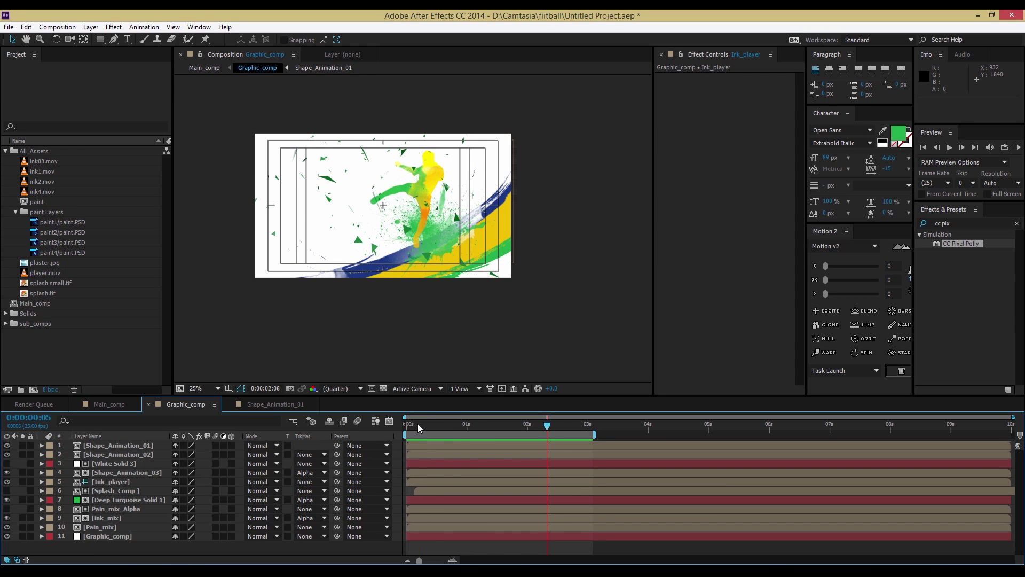
{"action": "left_click_drag", "start_coordinate": [418, 424], "coordinate": [497, 441]}
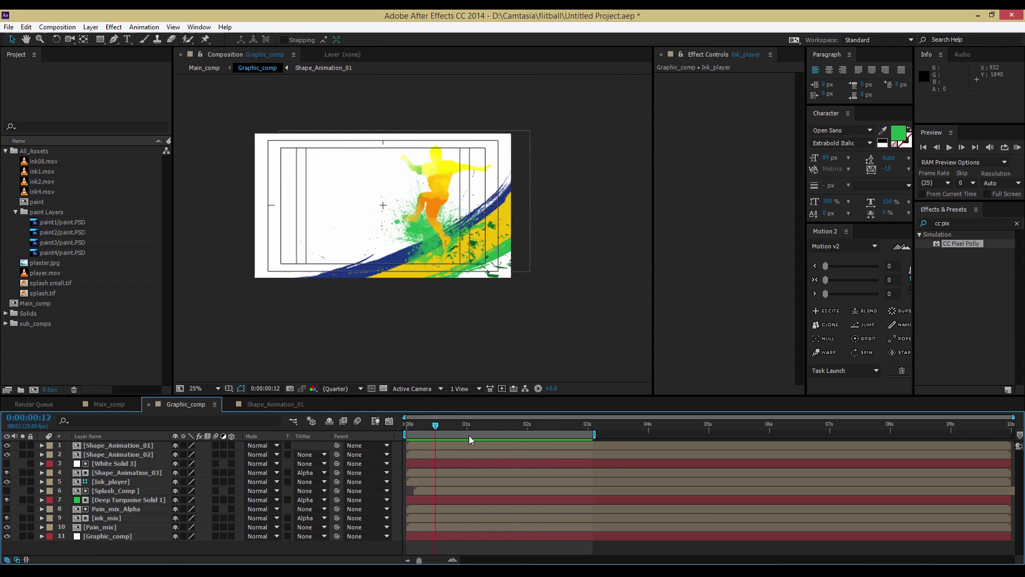
Step: Close the Shape_Animation_01 timeline and review Main_comp's opening two seconds
{"action": "left_click", "coordinate": [256, 405]}
{"action": "left_click", "coordinate": [230, 404]}
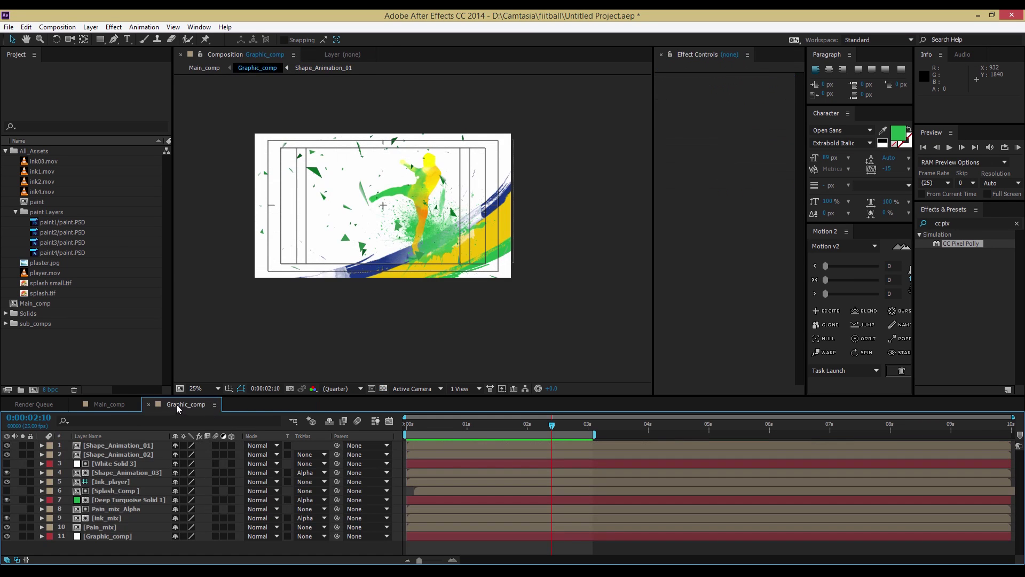
{"action": "left_click", "coordinate": [118, 404]}
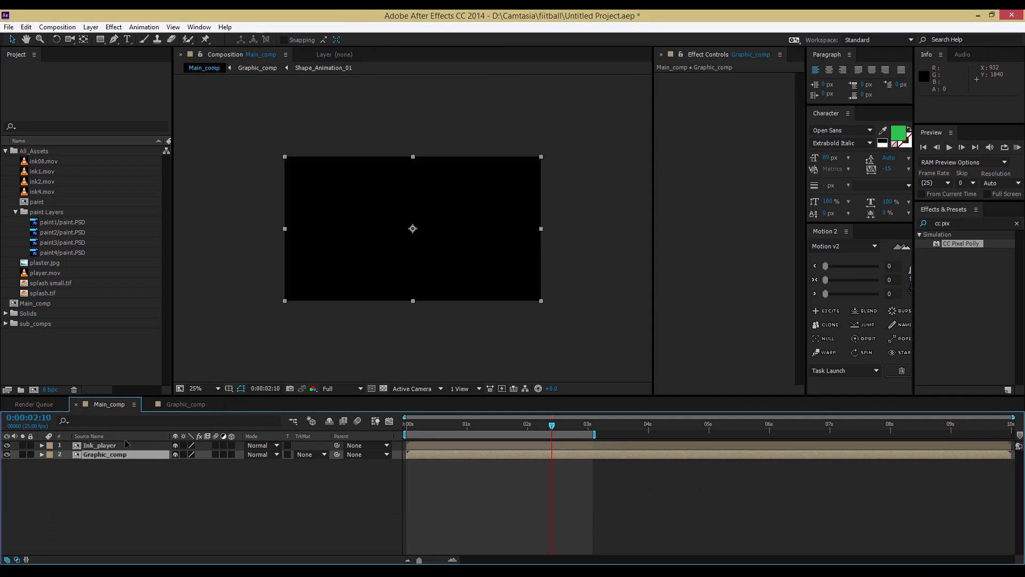
{"action": "left_click", "coordinate": [153, 523]}
{"action": "left_click", "coordinate": [416, 427]}
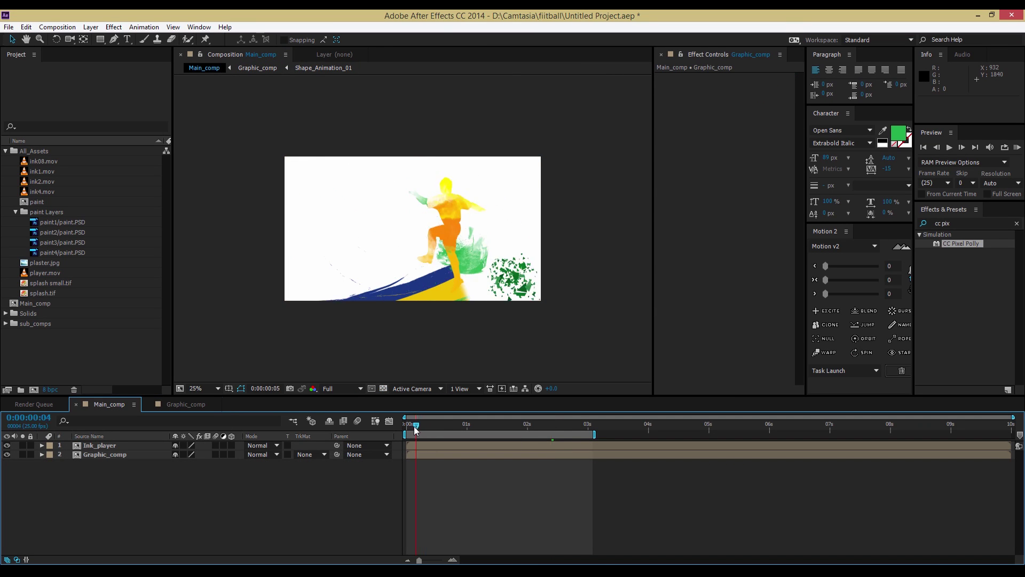
{"action": "left_click_drag", "start_coordinate": [415, 428], "coordinate": [455, 435]}
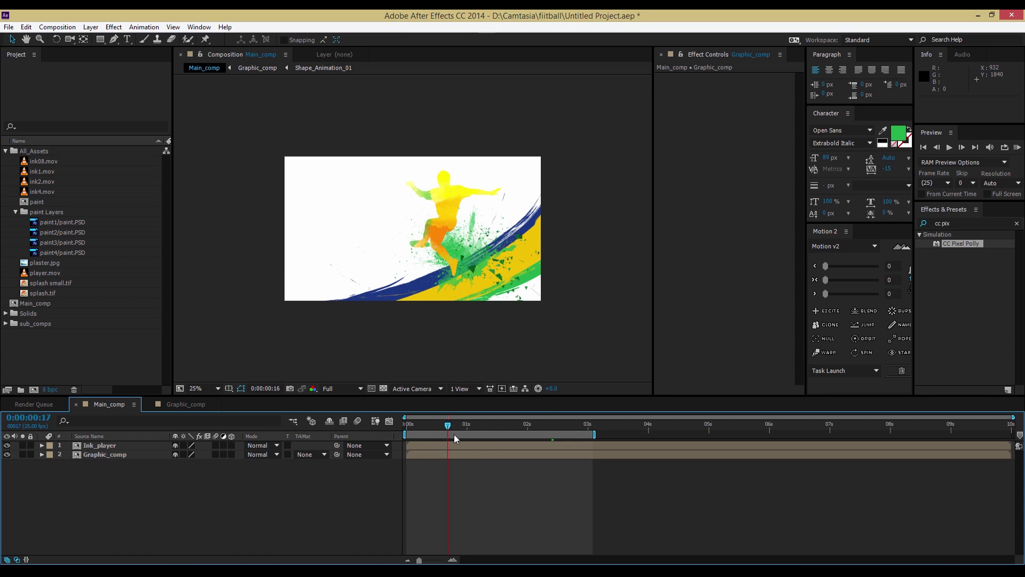
{"action": "left_click_drag", "start_coordinate": [454, 435], "coordinate": [526, 445]}
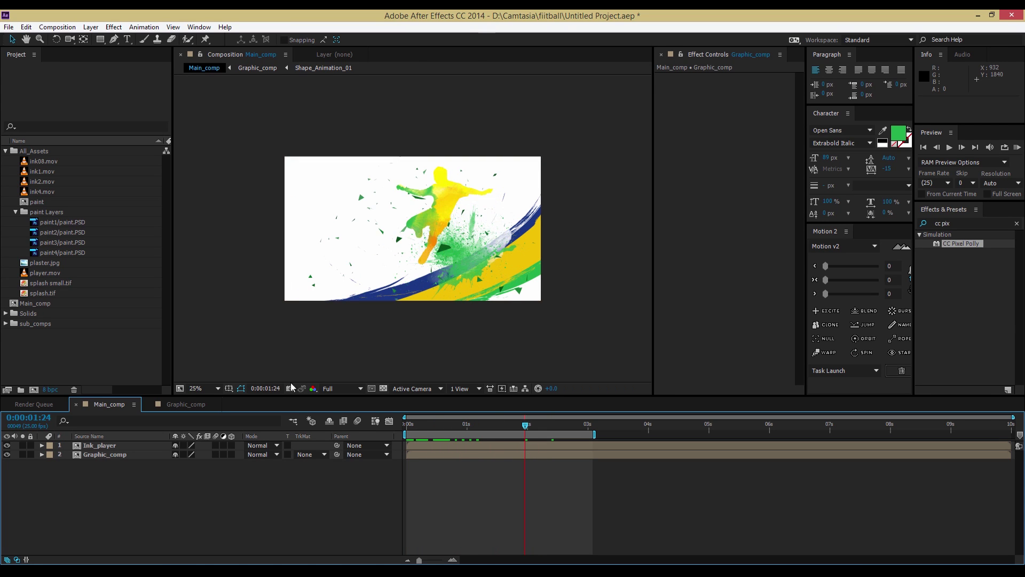
Step: Turn on Title/Action Safe guides in Main_comp's viewer and select Ink_player at about one second
{"action": "left_click", "coordinate": [228, 388]}
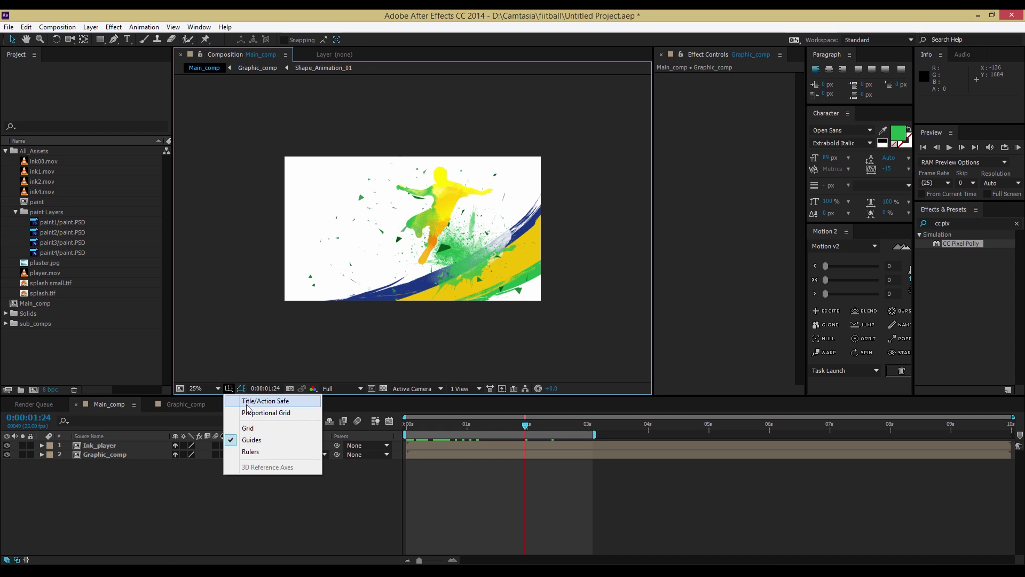
{"action": "left_click", "coordinate": [266, 401]}
{"action": "left_click_drag", "start_coordinate": [432, 430], "coordinate": [474, 434]}
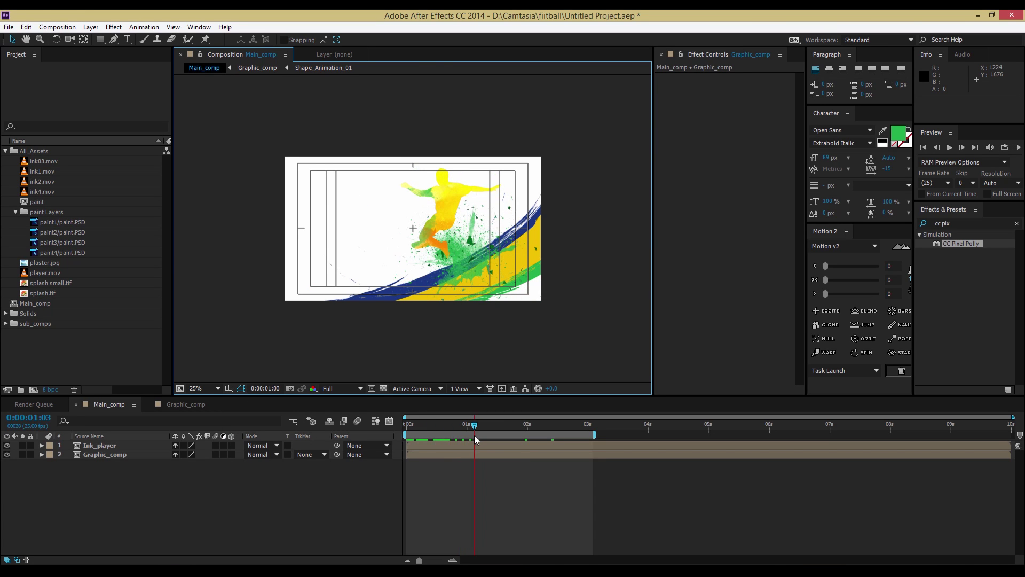
{"action": "left_click", "coordinate": [130, 446]}
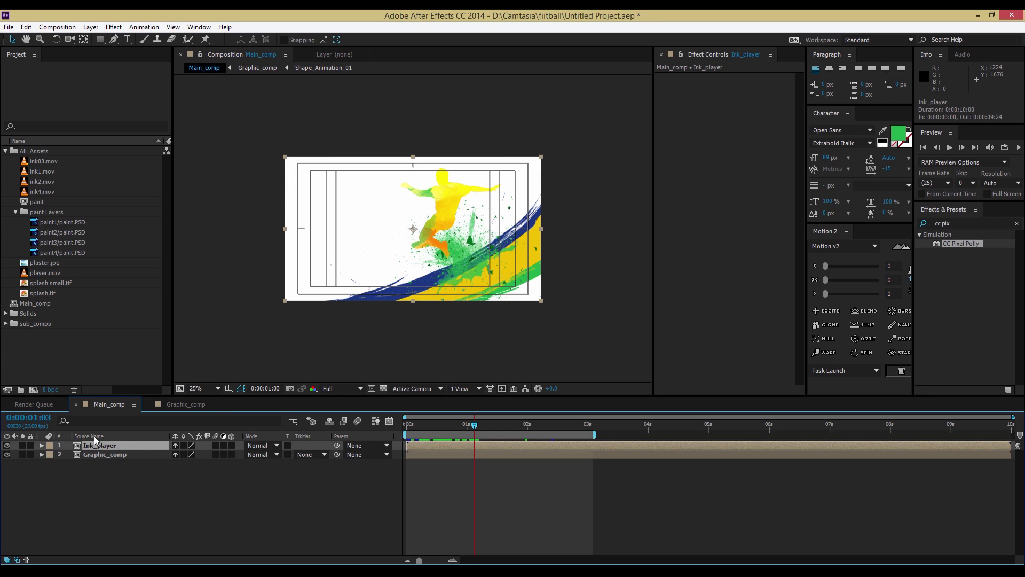
Step: Move Ink_player to Position 1092.0, 504.0, checking several frames, then save the project
{"action": "key", "text": "p"}
{"action": "left_click_drag", "start_coordinate": [181, 454], "coordinate": [251, 455]}
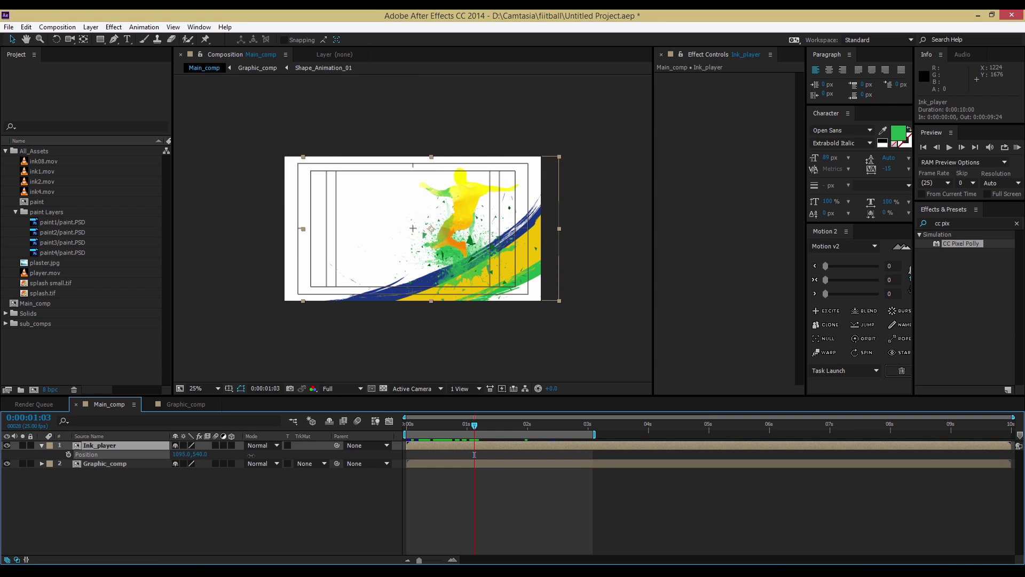
{"action": "mouse_move", "coordinate": [451, 425]}
{"action": "left_mouse_down"}
{"action": "mouse_move", "coordinate": [418, 426]}
{"action": "mouse_move", "coordinate": [425, 433]}
{"action": "left_mouse_up"}
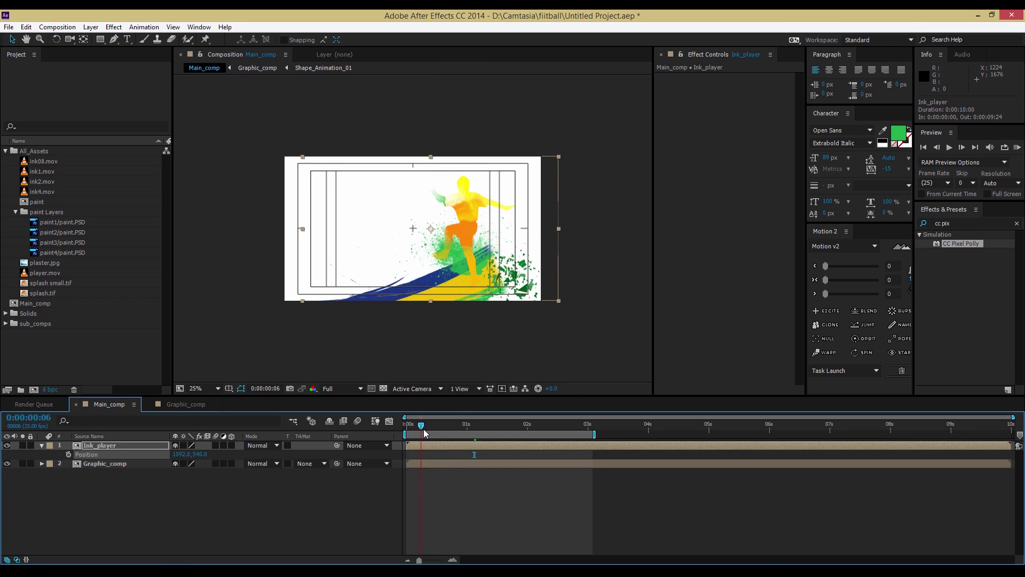
{"action": "left_click_drag", "start_coordinate": [199, 454], "coordinate": [160, 456]}
{"action": "left_click_drag", "start_coordinate": [427, 425], "coordinate": [514, 437]}
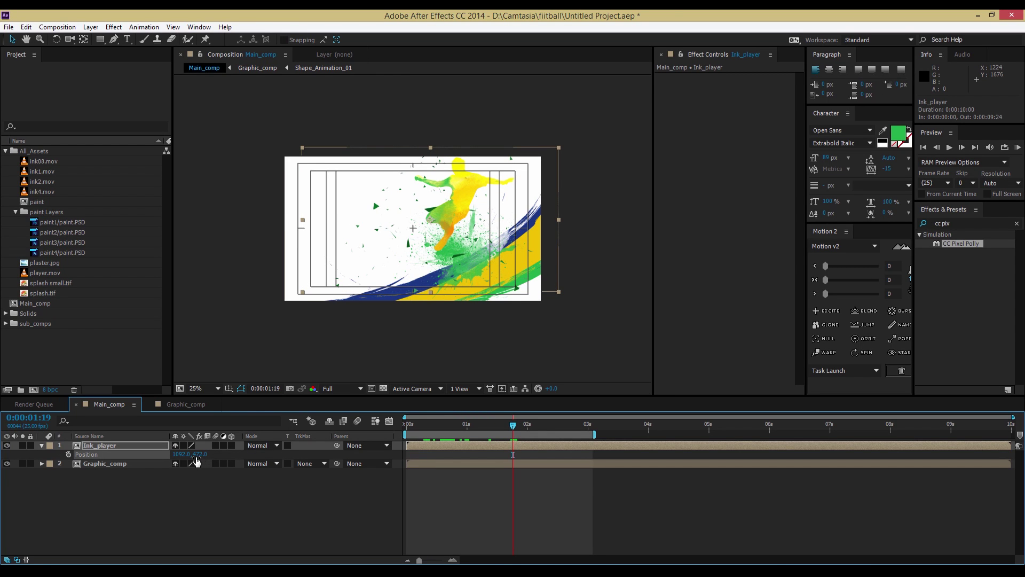
{"action": "left_click_drag", "start_coordinate": [194, 458], "coordinate": [213, 454]}
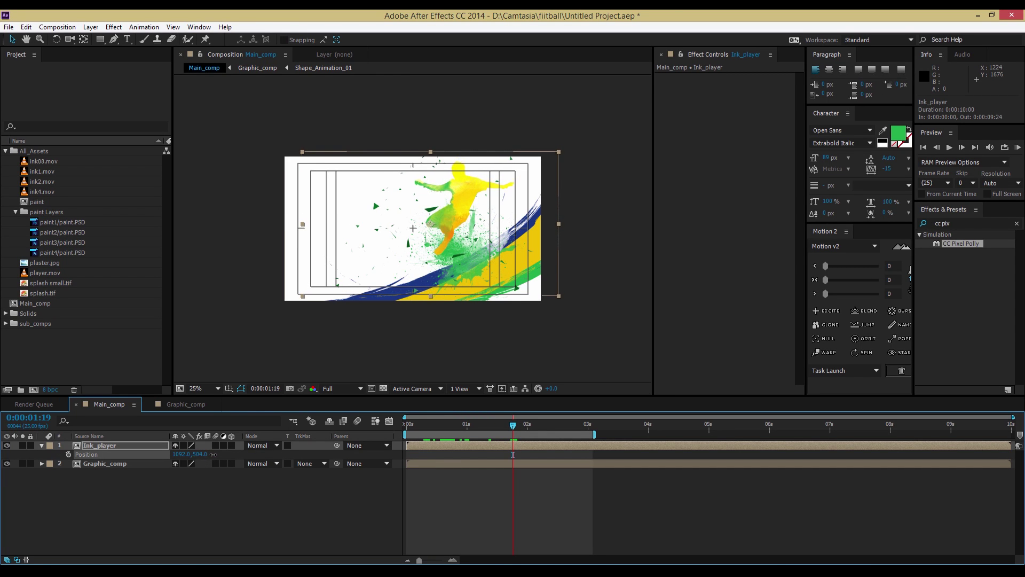
{"action": "mouse_move", "coordinate": [490, 432]}
{"action": "left_mouse_down"}
{"action": "mouse_move", "coordinate": [427, 431]}
{"action": "mouse_move", "coordinate": [562, 435]}
{"action": "left_mouse_up"}
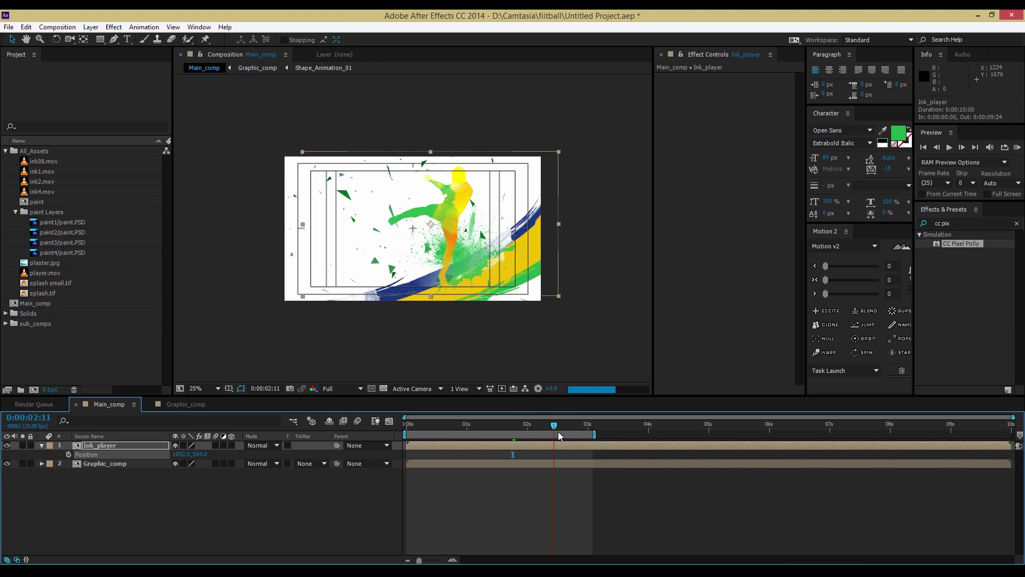
{"action": "mouse_move", "coordinate": [561, 435]}
{"action": "left_mouse_down"}
{"action": "mouse_move", "coordinate": [462, 437]}
{"action": "mouse_move", "coordinate": [555, 436]}
{"action": "left_mouse_up"}
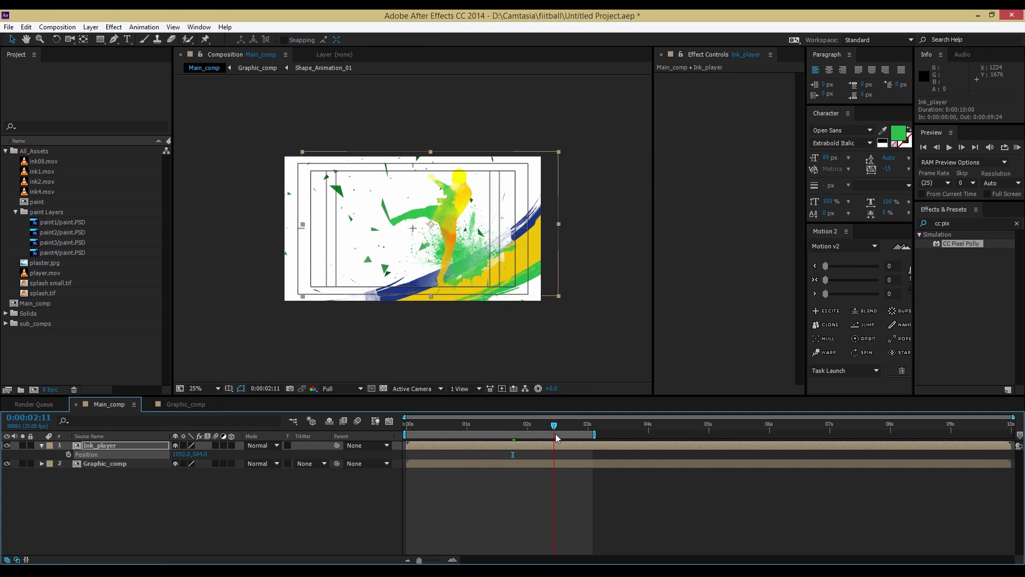
{"action": "left_click", "coordinate": [320, 502]}
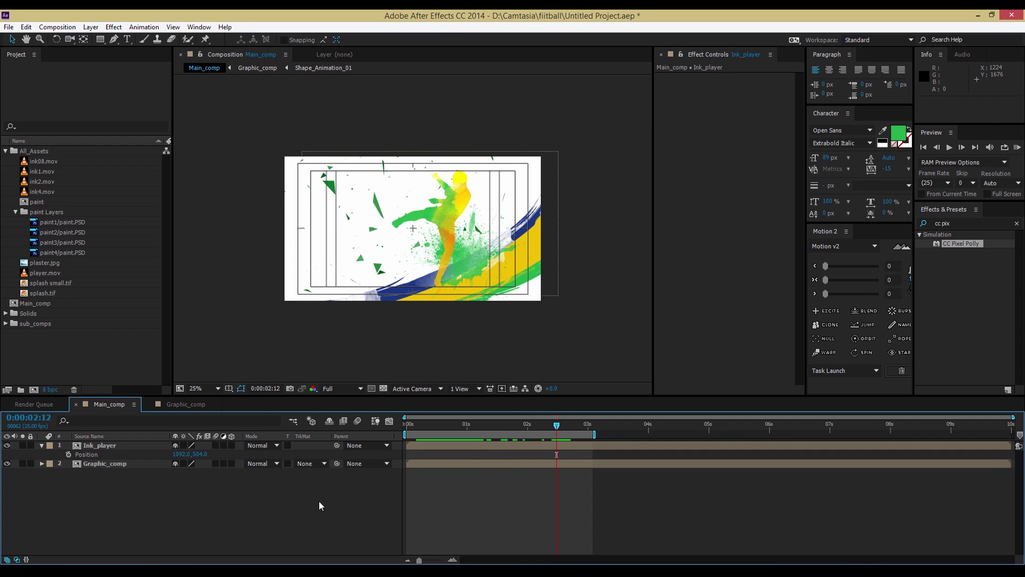
{"action": "key", "text": "ctrl+s"}
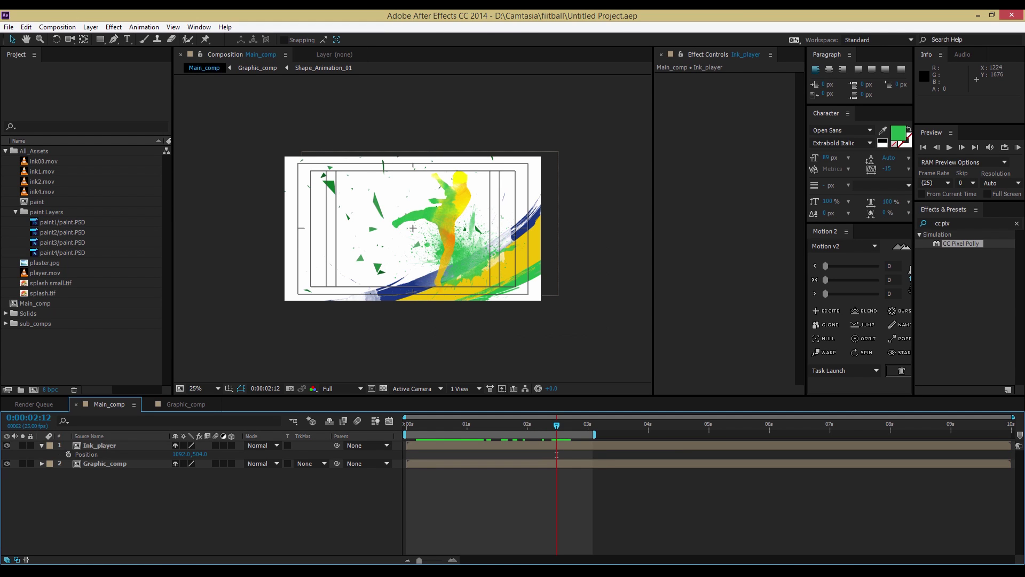
Step: In Graphic_comp, enable Time Remapping on Shape_Animation_01, 02 and 03 together
{"action": "key", "text": "p"}
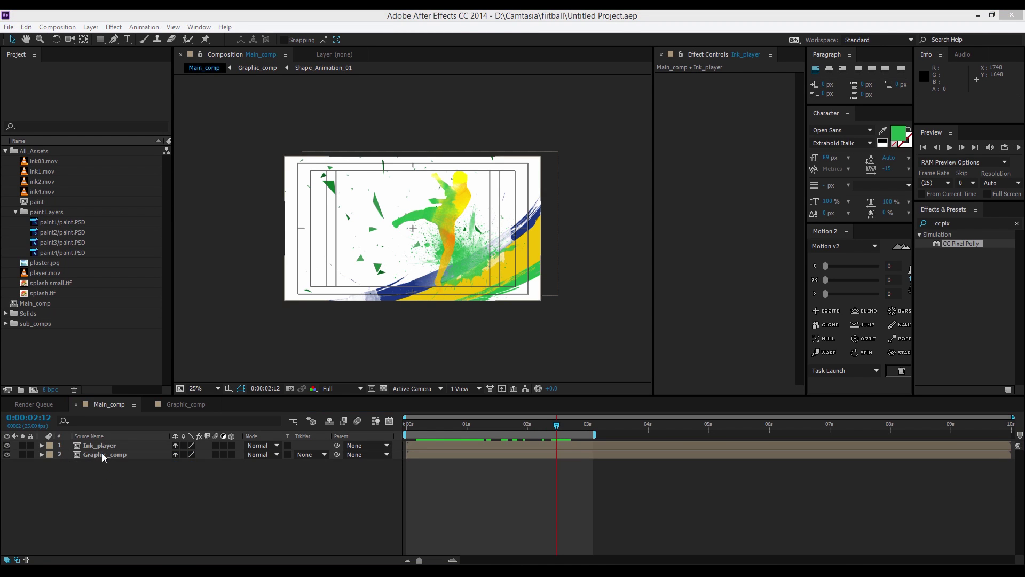
{"action": "double_click", "coordinate": [114, 456]}
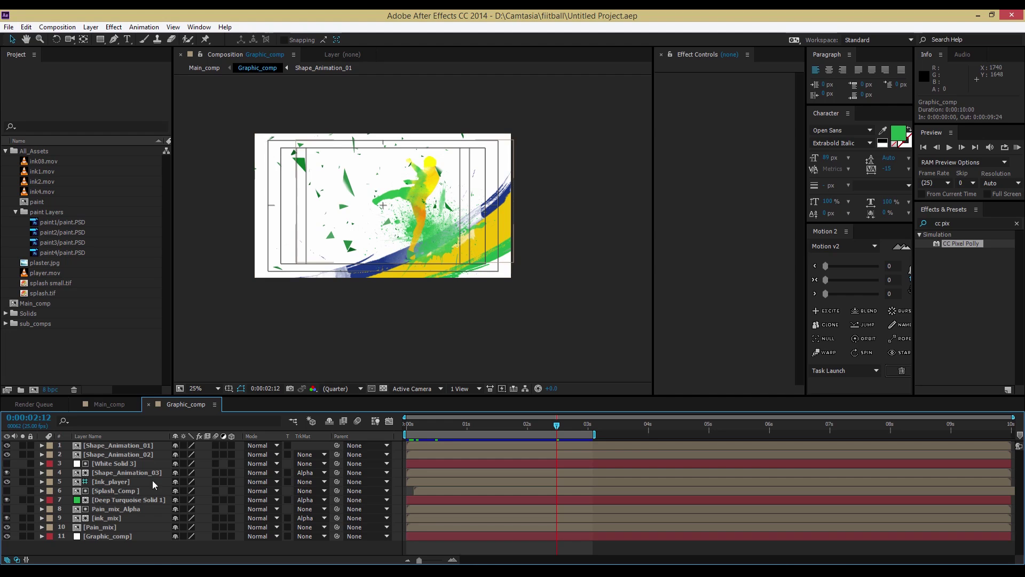
{"action": "left_click", "coordinate": [120, 475]}
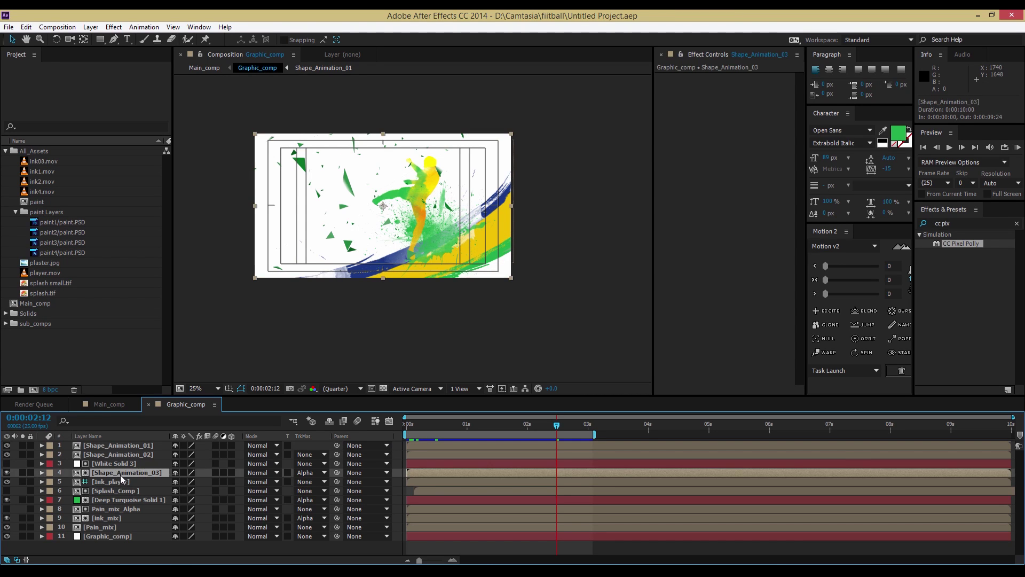
{"action": "left_click", "coordinate": [130, 445]}
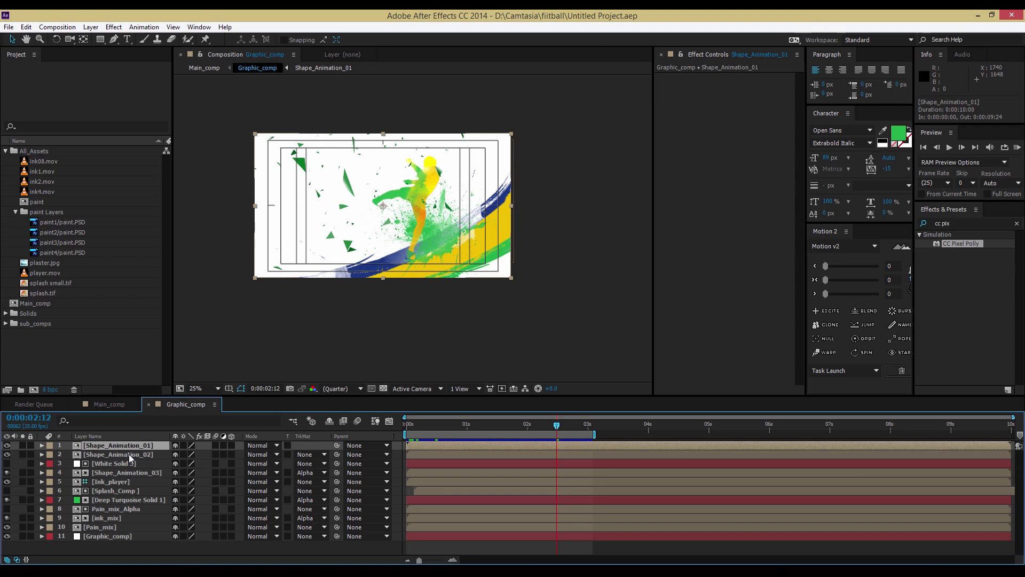
{"action": "left_click", "coordinate": [129, 455], "text": "shift"}
{"action": "left_click", "coordinate": [132, 472], "text": "ctrl"}
{"action": "right_click", "coordinate": [132, 473]}
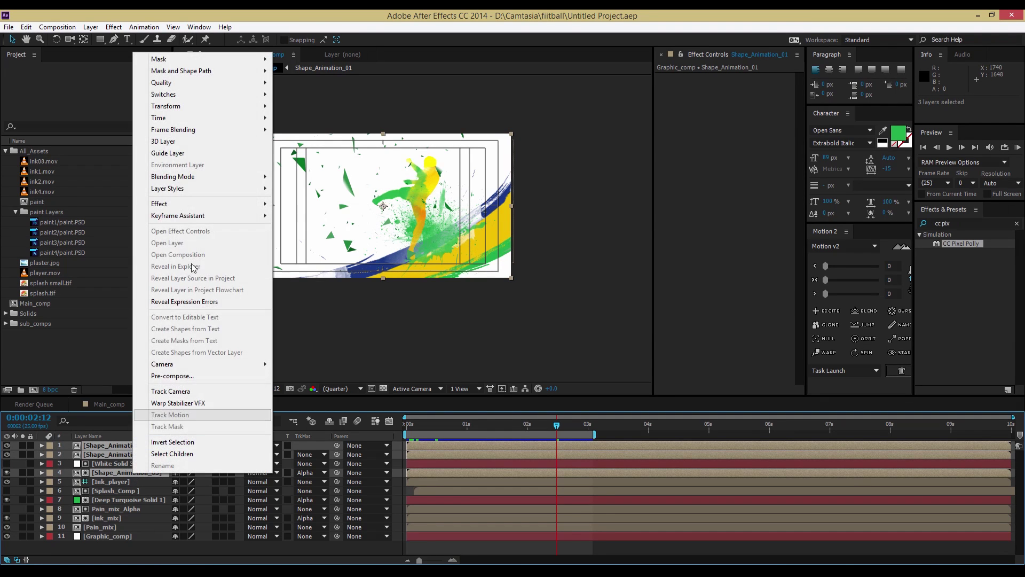
{"action": "mouse_move", "coordinate": [214, 120]}
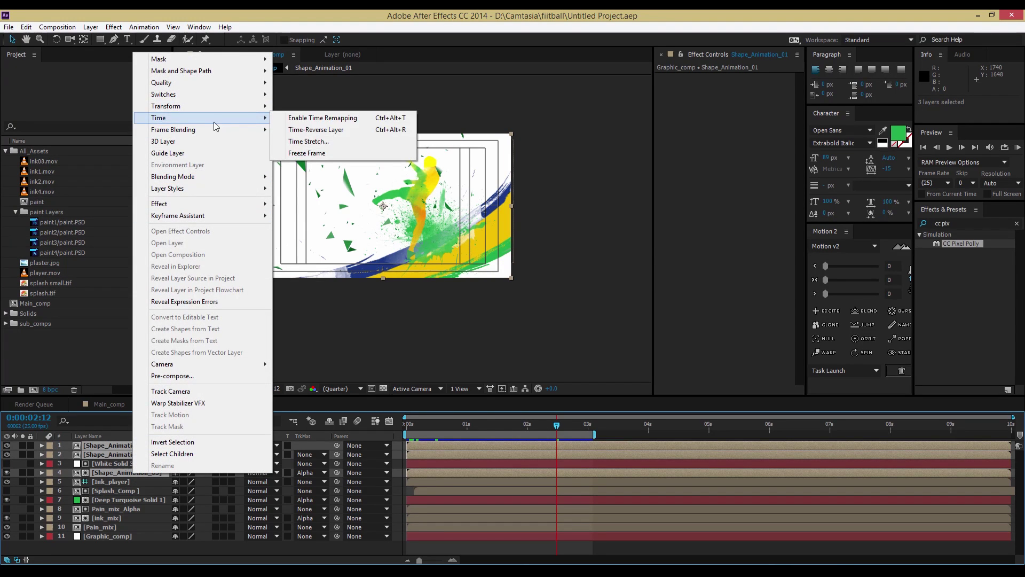
{"action": "left_click", "coordinate": [291, 118]}
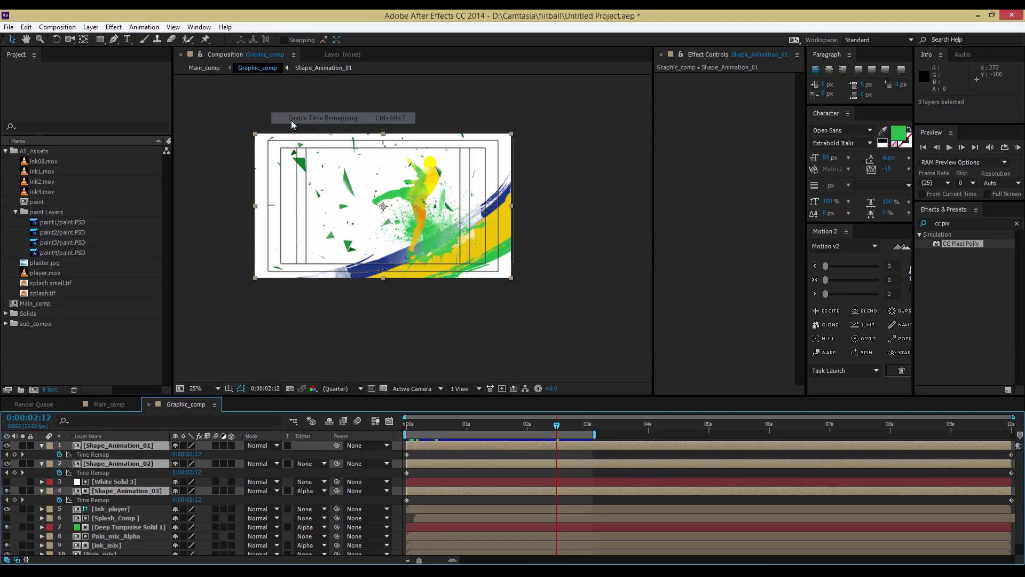
Step: Key Time Remap at the first frame and set 0:00:00:20 a few frames in, on all three layers
{"action": "left_click", "coordinate": [411, 430]}
{"action": "left_click_drag", "start_coordinate": [412, 433], "coordinate": [407, 434]}
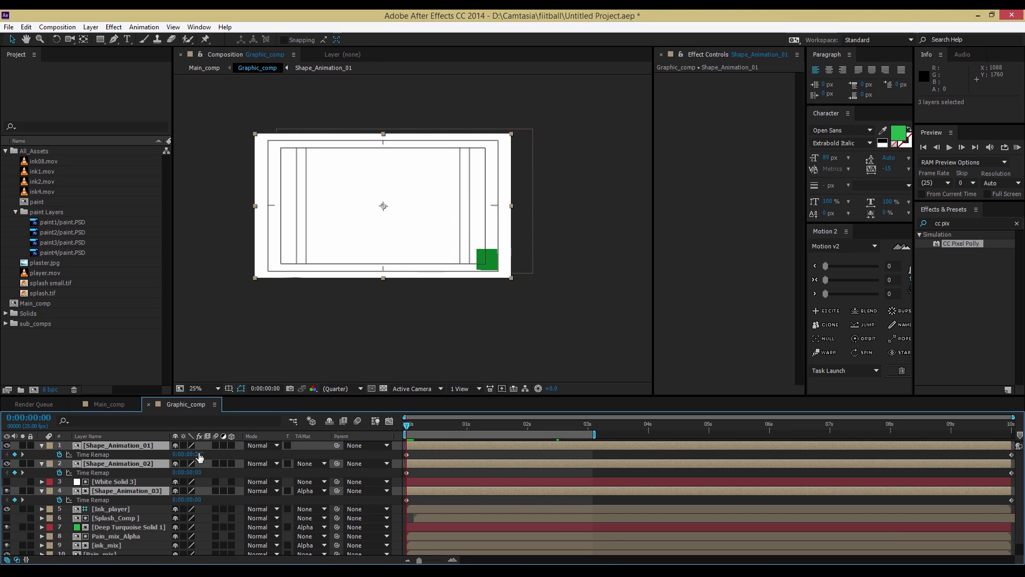
{"action": "left_click_drag", "start_coordinate": [200, 453], "coordinate": [203, 453]}
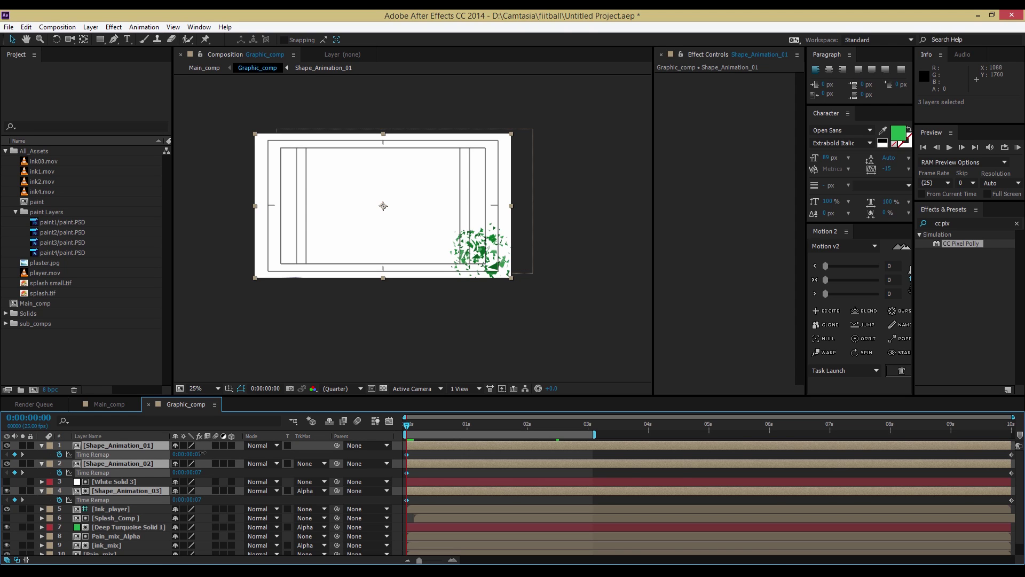
{"action": "left_click_drag", "start_coordinate": [202, 452], "coordinate": [201, 453]}
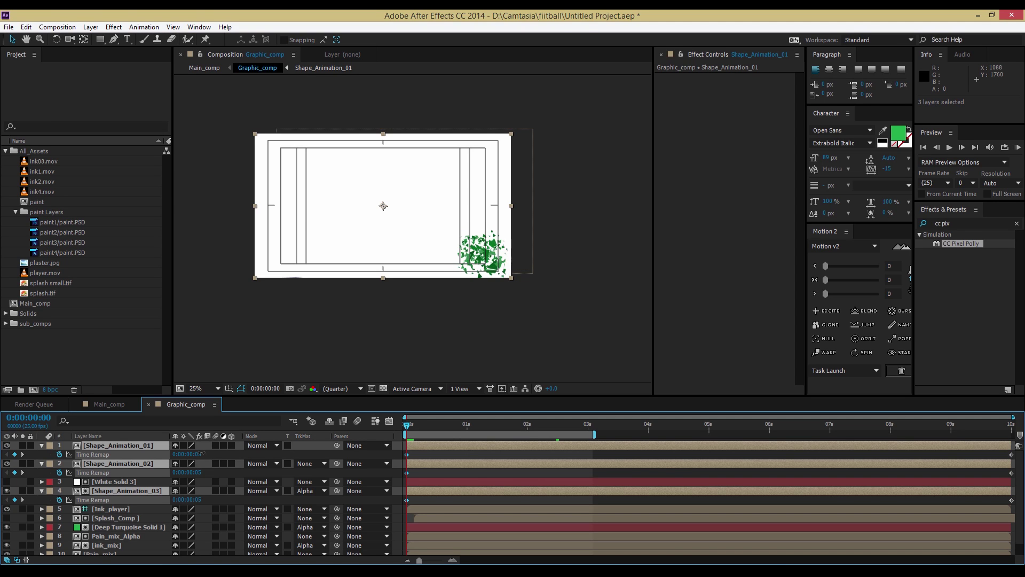
{"action": "left_click_drag", "start_coordinate": [410, 430], "coordinate": [421, 432]}
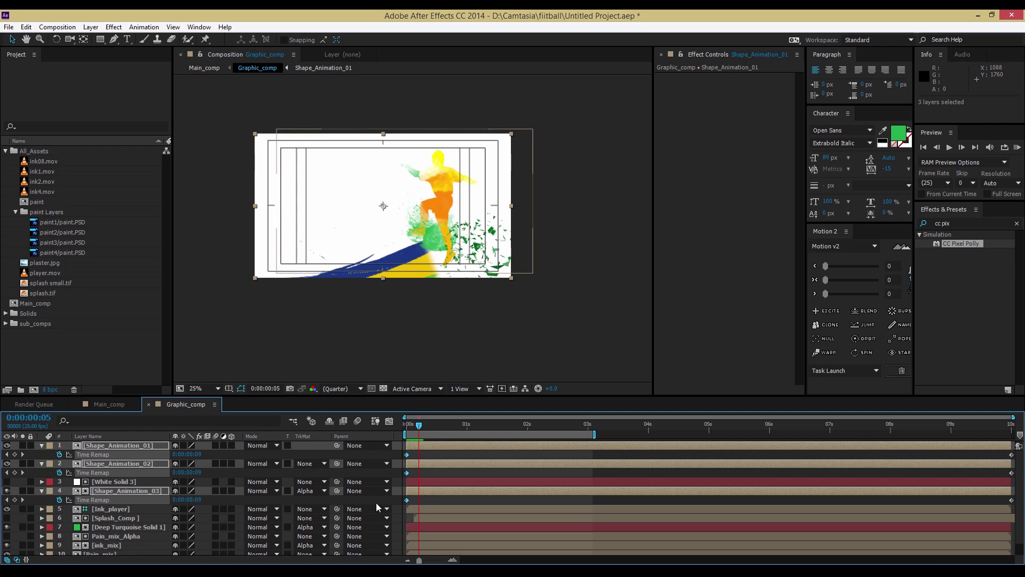
{"action": "left_click_drag", "start_coordinate": [199, 453], "coordinate": [204, 454]}
{"action": "left_click", "coordinate": [200, 454]}
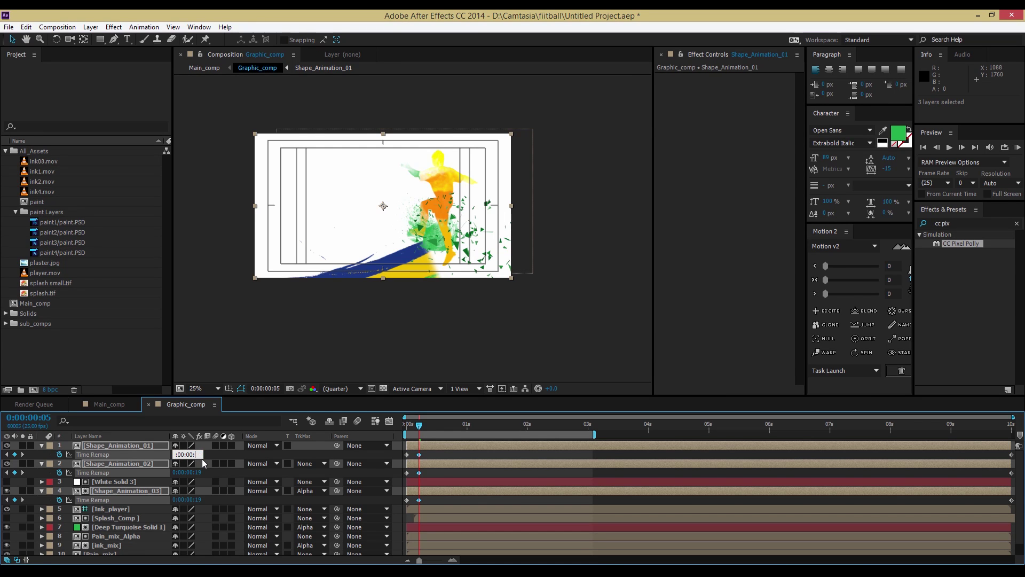
{"action": "type", "text": "20"}
{"action": "left_click", "coordinate": [216, 457]}
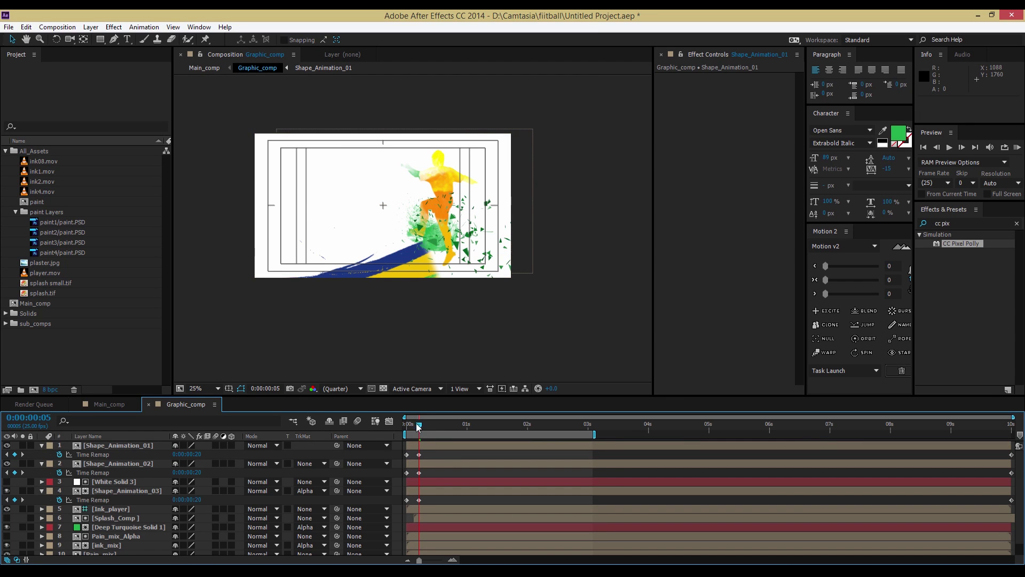
Step: Set Time Remap to 0:00:03:05 at 3 seconds on all three shape layers, then review
{"action": "left_click_drag", "start_coordinate": [419, 427], "coordinate": [533, 427]}
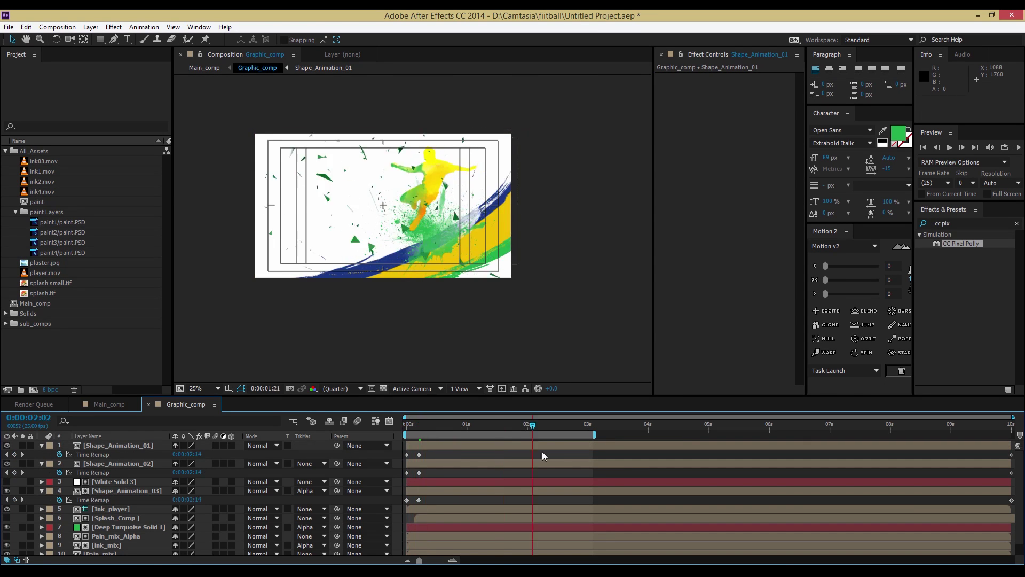
{"action": "key", "text": "space"}
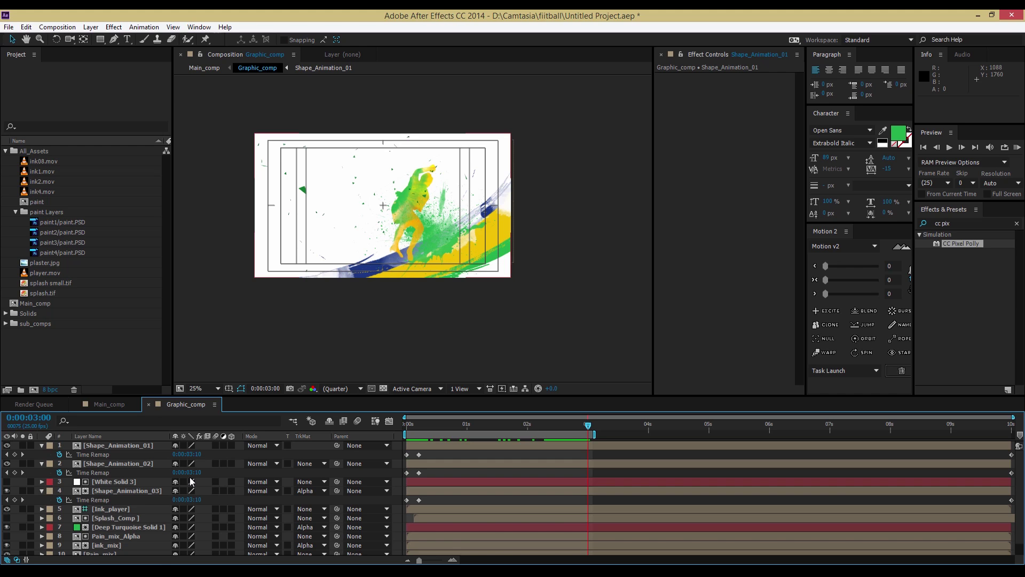
{"action": "left_click", "coordinate": [133, 447]}
{"action": "left_click", "coordinate": [136, 464], "text": "ctrl"}
{"action": "left_click", "coordinate": [143, 491], "text": "ctrl"}
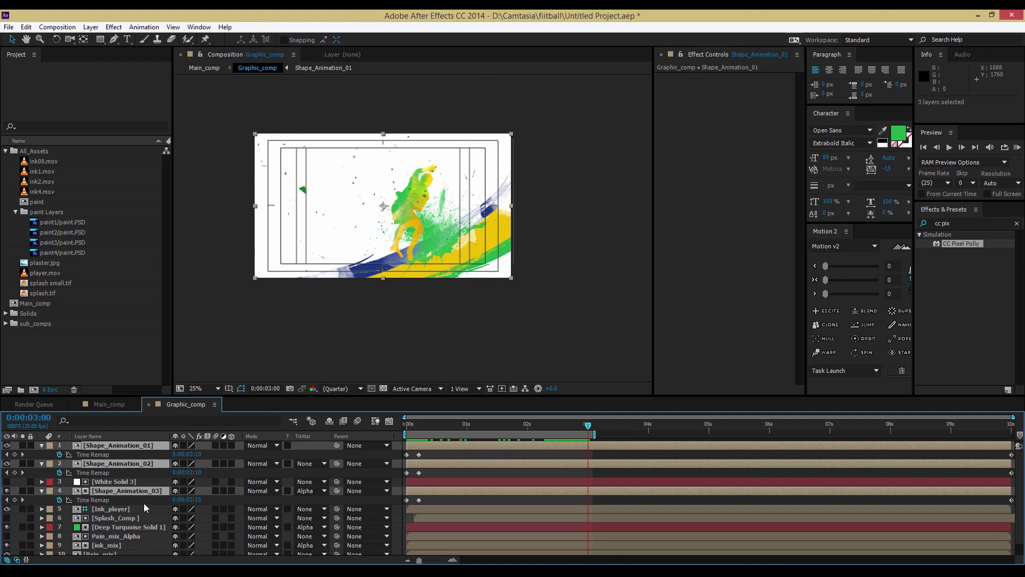
{"action": "left_click_drag", "start_coordinate": [194, 454], "coordinate": [169, 454]}
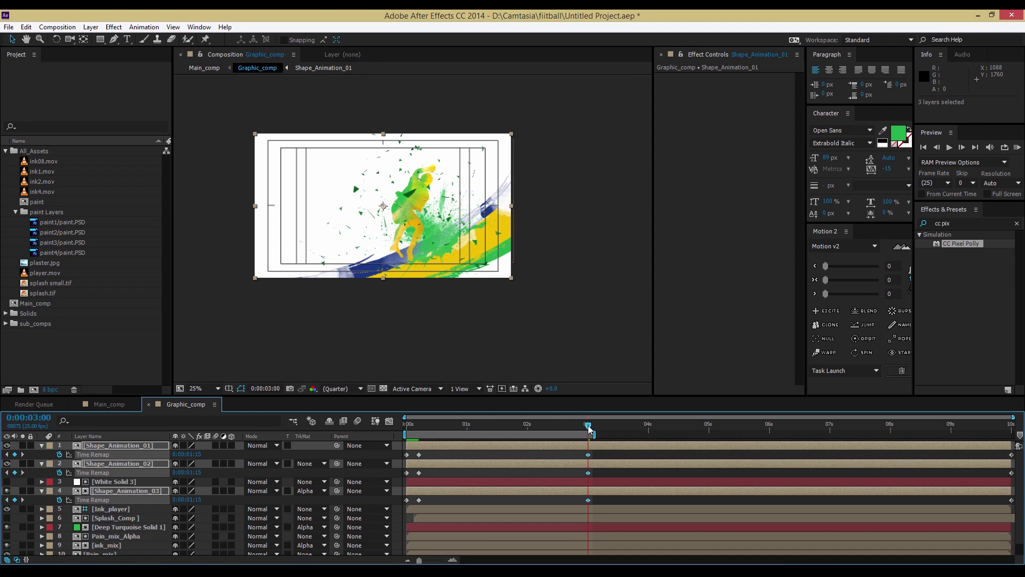
{"action": "mouse_move", "coordinate": [589, 429]}
{"action": "left_mouse_down"}
{"action": "mouse_move", "coordinate": [446, 427]}
{"action": "mouse_move", "coordinate": [397, 449]}
{"action": "left_mouse_up"}
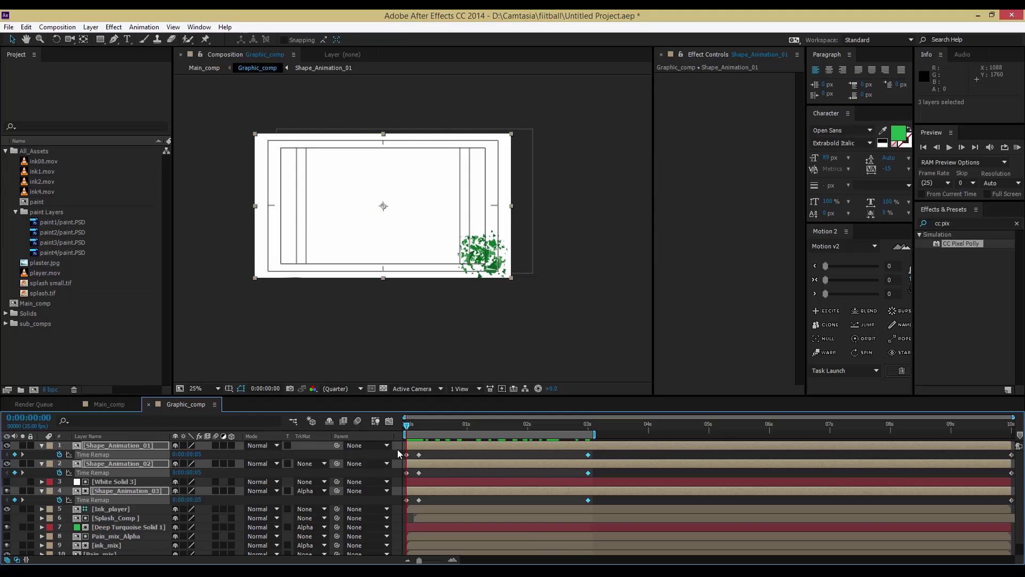
Step: Save the project and preview the retimed animation
{"action": "key", "text": "ctrl+s"}
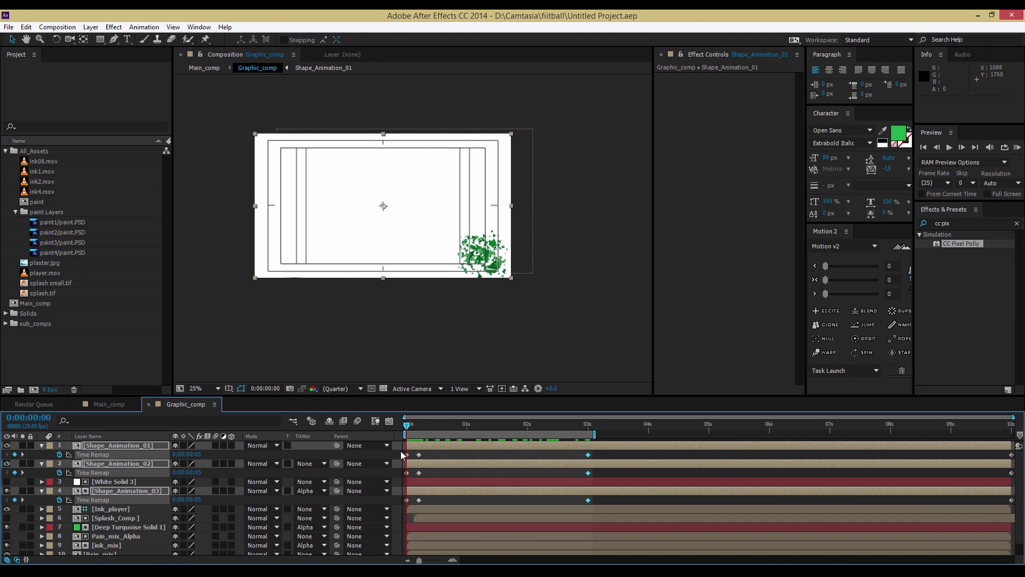
{"action": "key", "text": "space"}
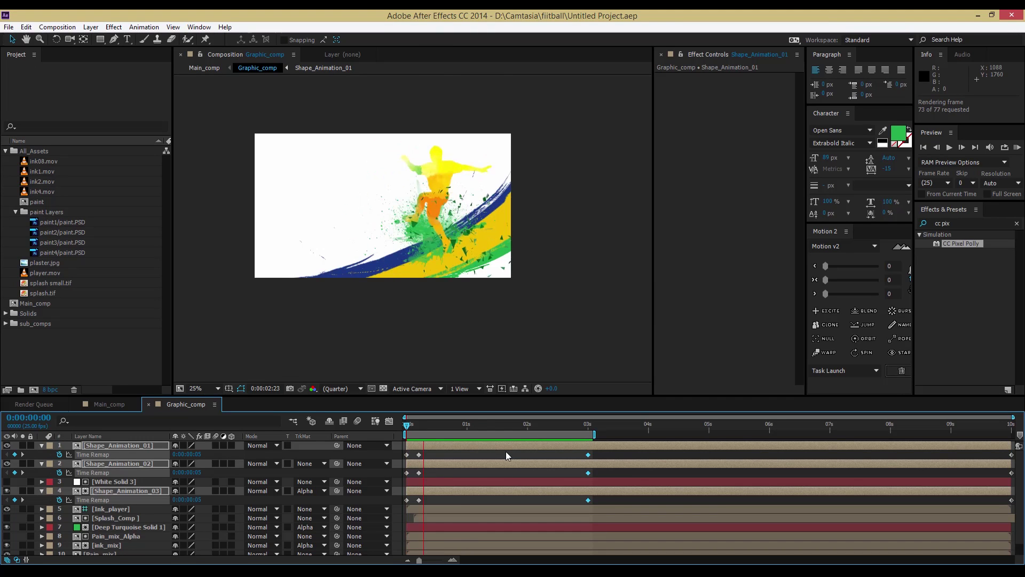
{"action": "left_click", "coordinate": [456, 445]}
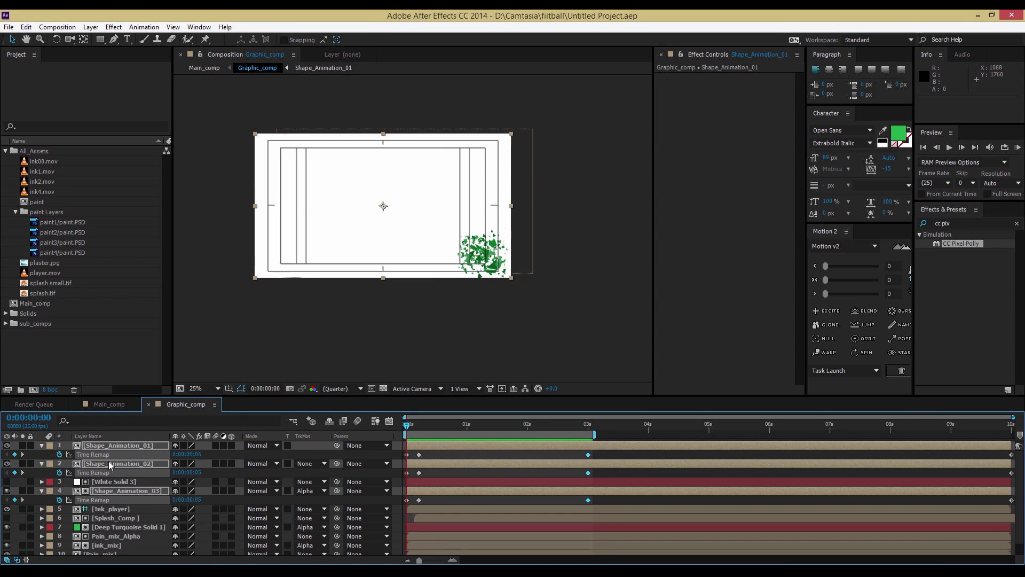
Step: Stagger the Time Remap keyframes of the three layers later, ending just past 3:03, and preview
{"action": "left_click", "coordinate": [221, 500]}
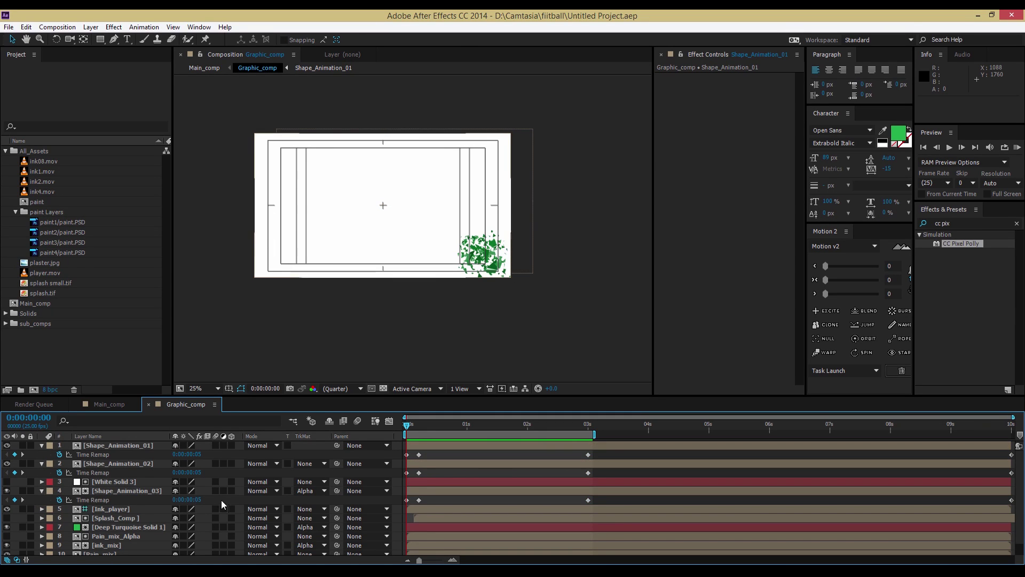
{"action": "left_click", "coordinate": [419, 473]}
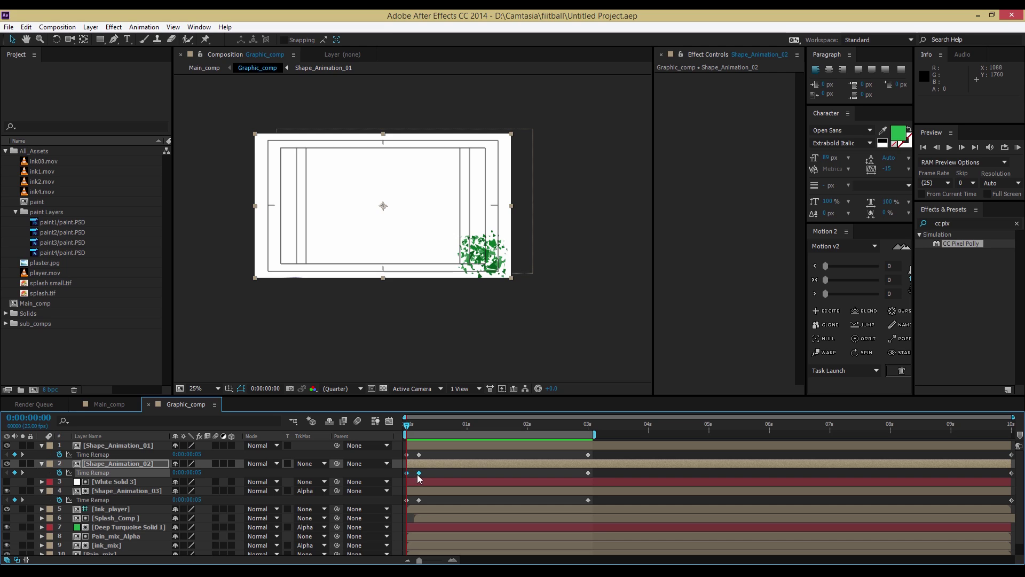
{"action": "left_click_drag", "start_coordinate": [420, 475], "coordinate": [429, 475]}
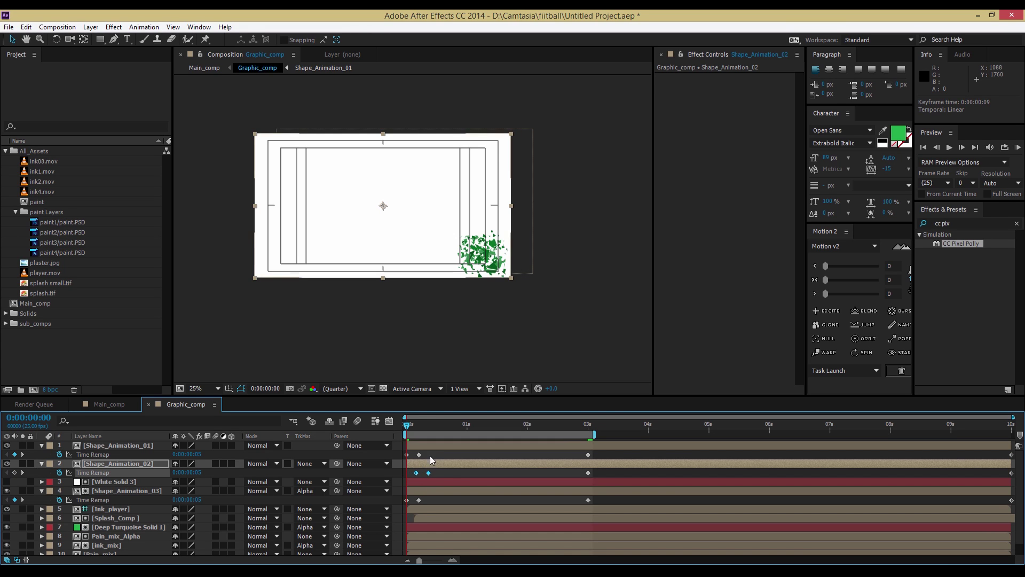
{"action": "left_click", "coordinate": [419, 455]}
{"action": "mouse_move", "coordinate": [420, 456]}
{"action": "left_mouse_down"}
{"action": "mouse_move", "coordinate": [432, 455]}
{"action": "mouse_move", "coordinate": [415, 435]}
{"action": "mouse_move", "coordinate": [418, 450]}
{"action": "left_mouse_up"}
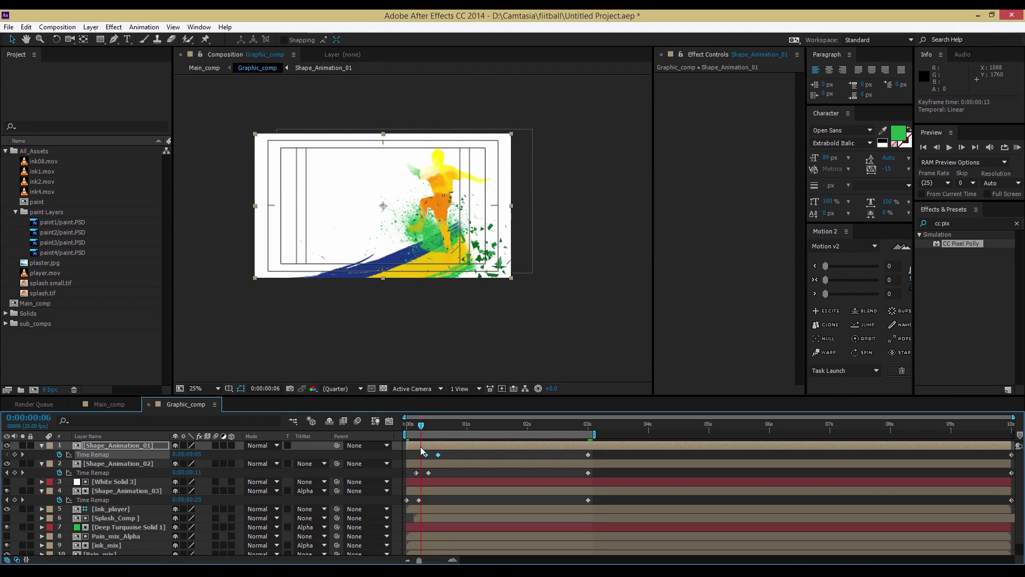
{"action": "left_click_drag", "start_coordinate": [419, 451], "coordinate": [595, 472]}
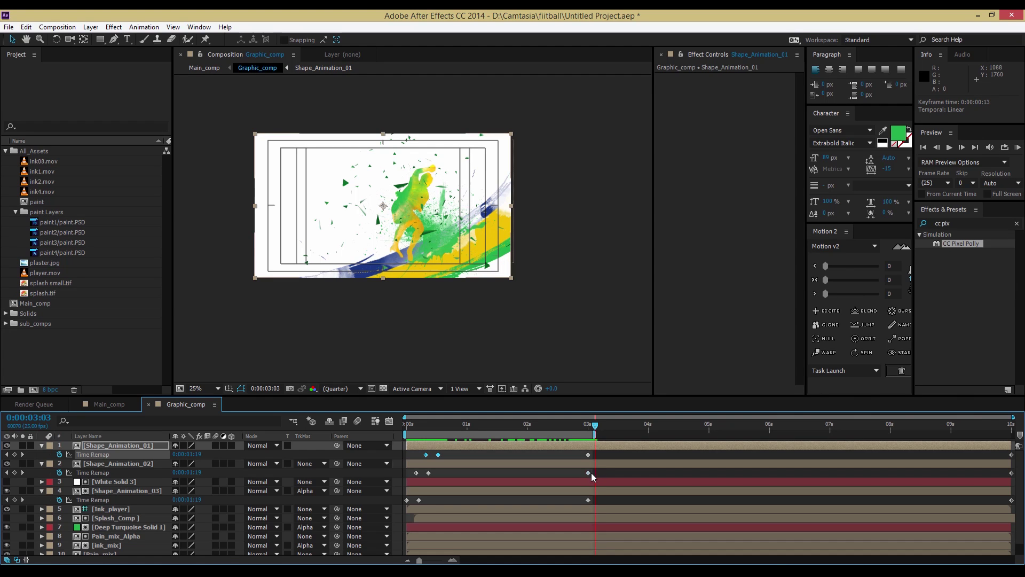
{"action": "mouse_move", "coordinate": [590, 473]}
{"action": "left_mouse_down"}
{"action": "mouse_move", "coordinate": [603, 473]}
{"action": "mouse_move", "coordinate": [598, 455]}
{"action": "mouse_move", "coordinate": [612, 473]}
{"action": "mouse_move", "coordinate": [600, 455]}
{"action": "left_mouse_up"}
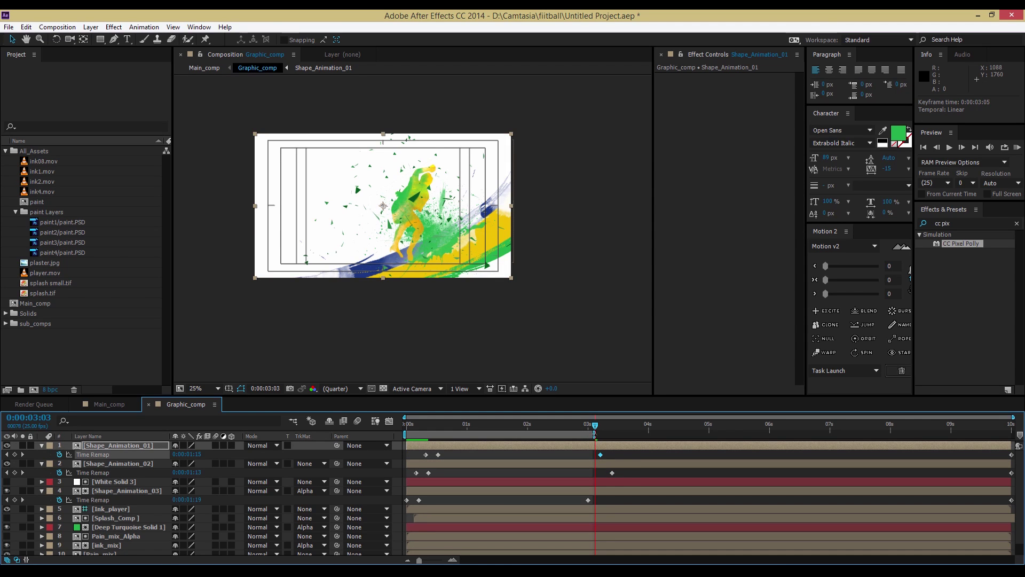
{"action": "left_click_drag", "start_coordinate": [588, 499], "coordinate": [596, 500]}
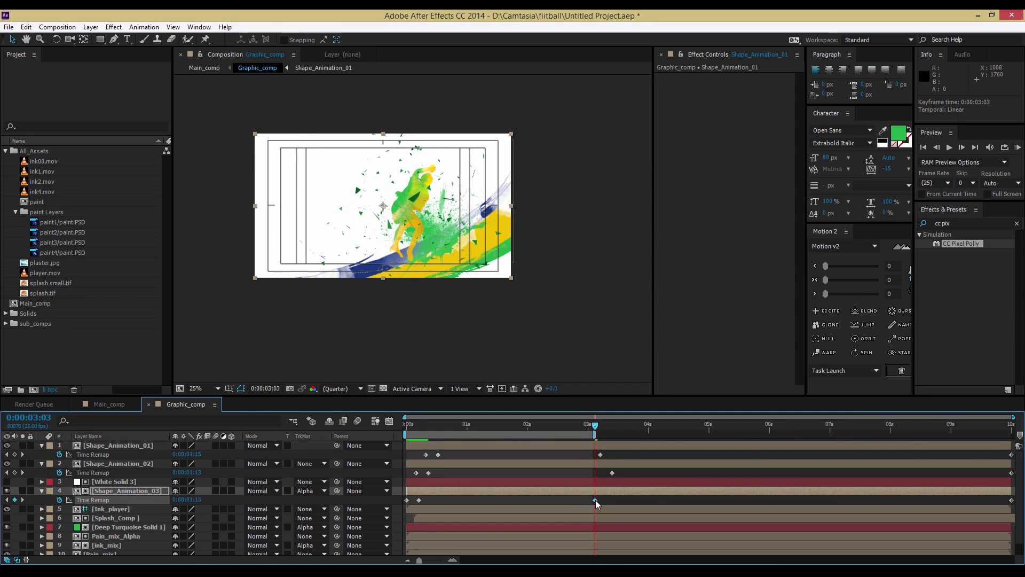
{"action": "key", "text": "KP_0"}
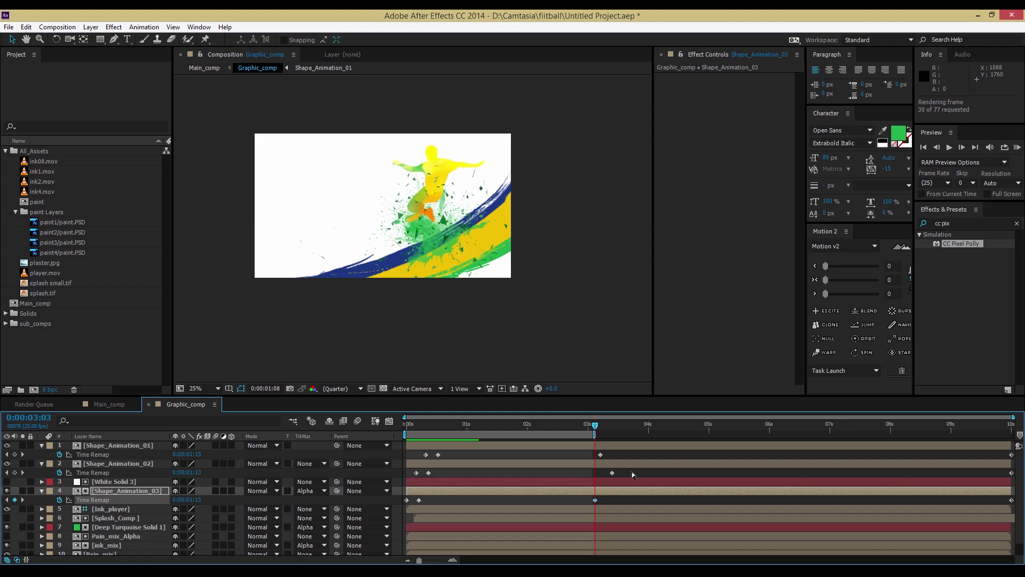
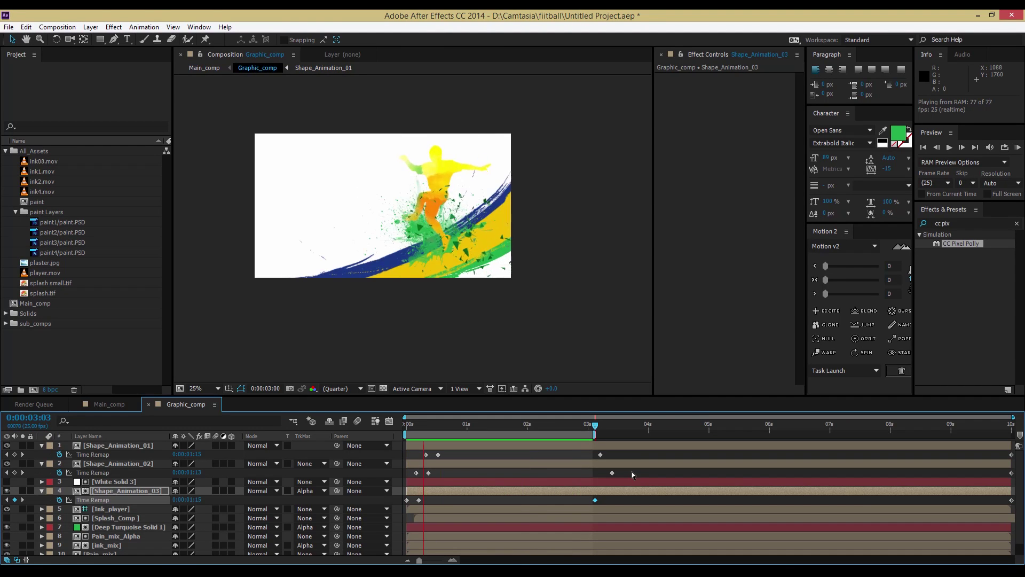
Step: Shift Shape_Animation_02's opening Time Remap keyframes a few frames after Shape_Animation_01's, then preview the reveal
{"action": "key", "text": "space"}
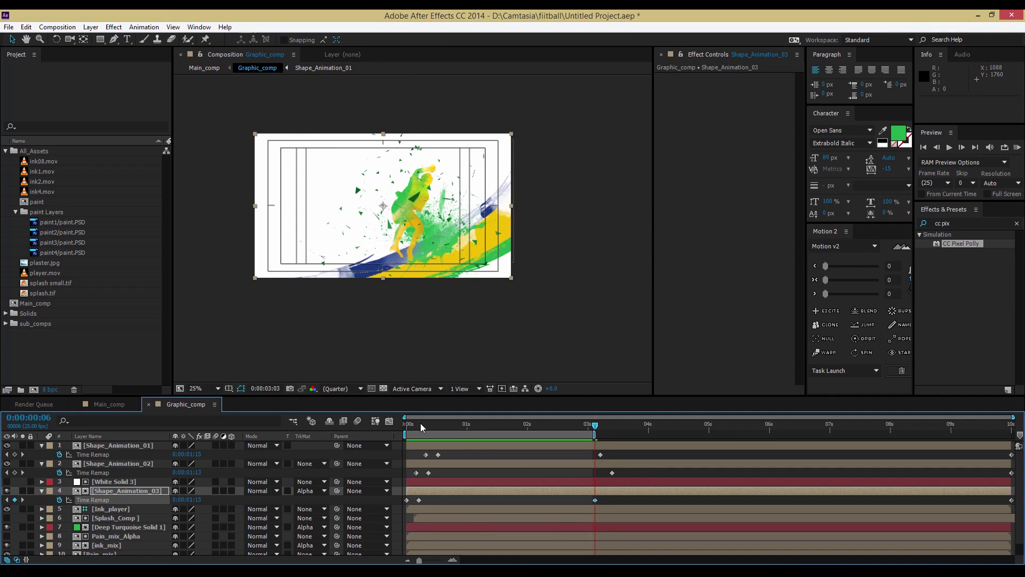
{"action": "left_click_drag", "start_coordinate": [420, 423], "coordinate": [424, 444]}
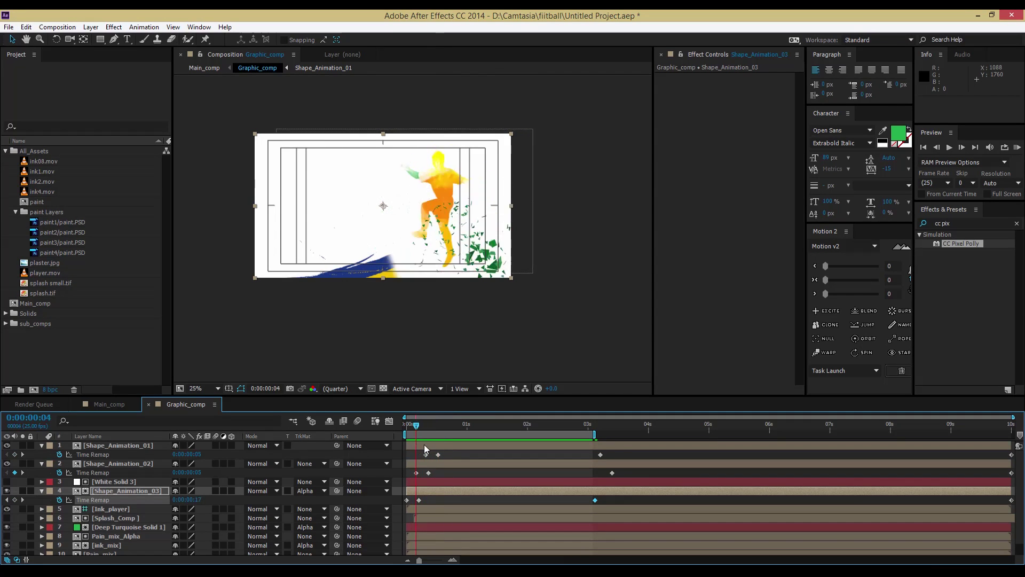
{"action": "mouse_move", "coordinate": [435, 470]}
{"action": "left_mouse_down"}
{"action": "mouse_move", "coordinate": [415, 481]}
{"action": "mouse_move", "coordinate": [431, 473]}
{"action": "mouse_move", "coordinate": [422, 458]}
{"action": "left_mouse_up"}
{"action": "left_click", "coordinate": [417, 433]}
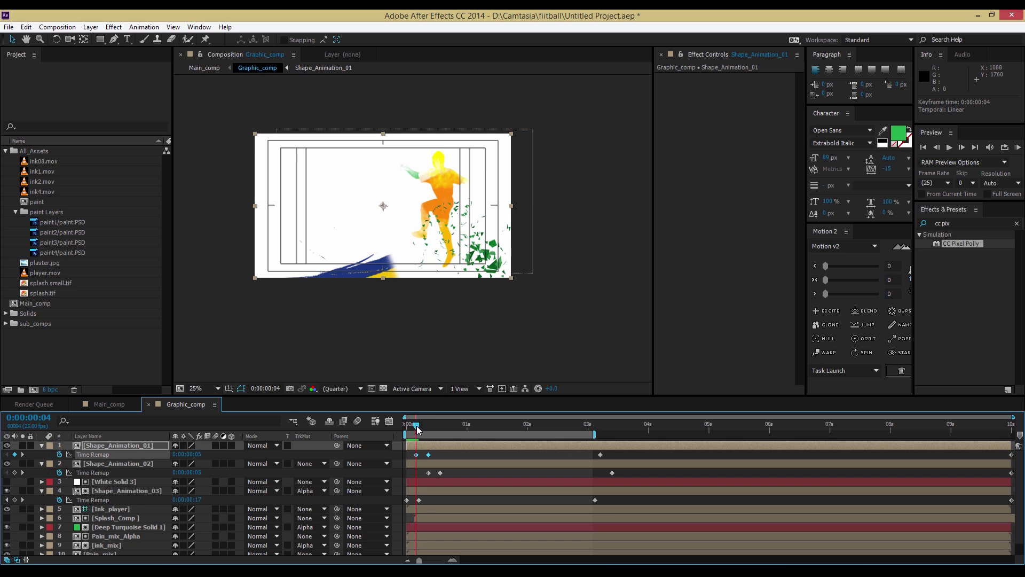
{"action": "left_click_drag", "start_coordinate": [418, 430], "coordinate": [424, 429]}
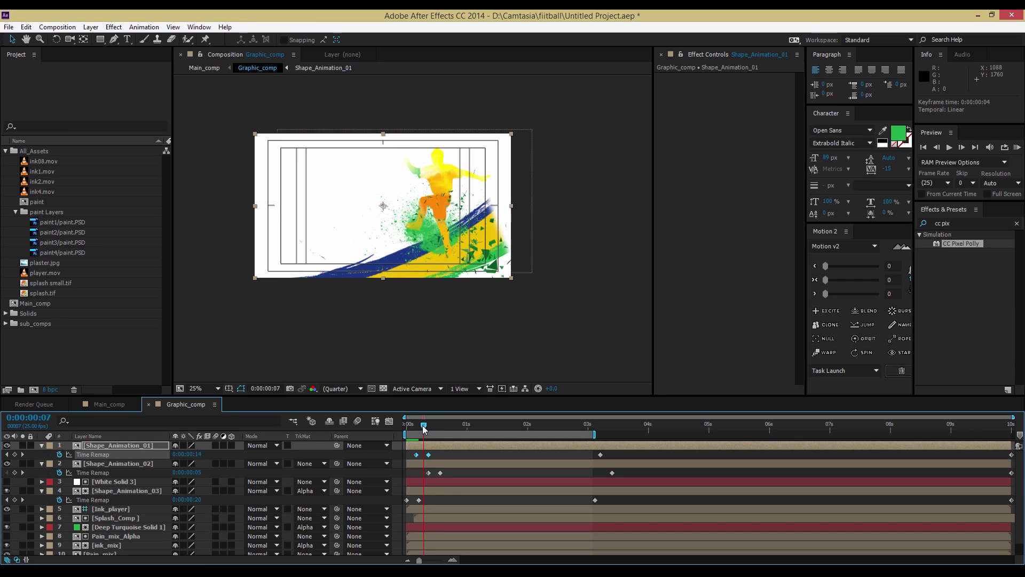
{"action": "left_click_drag", "start_coordinate": [447, 469], "coordinate": [423, 474]}
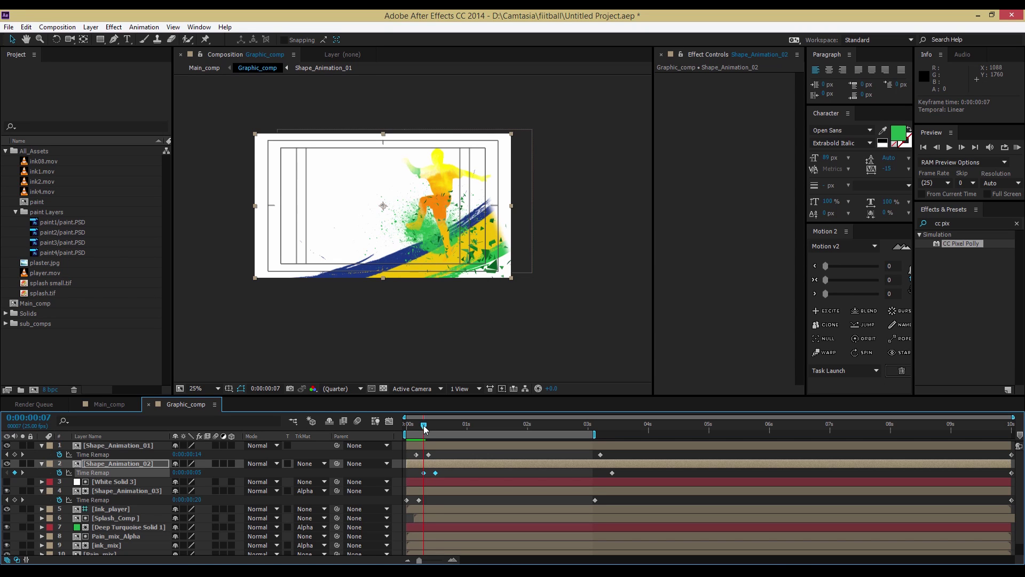
{"action": "mouse_move", "coordinate": [425, 429]}
{"action": "left_mouse_down"}
{"action": "mouse_move", "coordinate": [409, 439]}
{"action": "mouse_move", "coordinate": [428, 456]}
{"action": "left_mouse_up"}
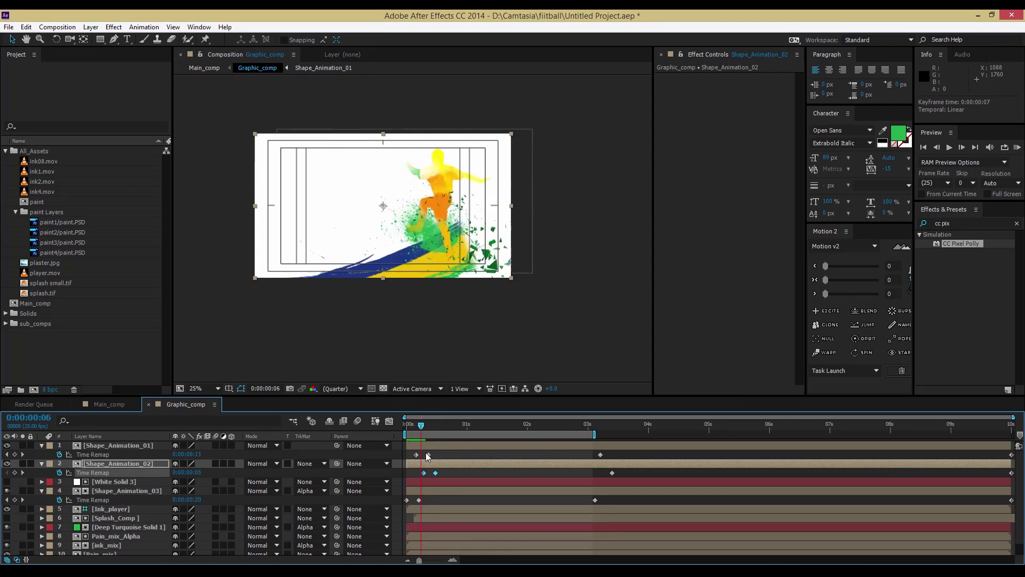
{"action": "key", "text": "KP_0"}
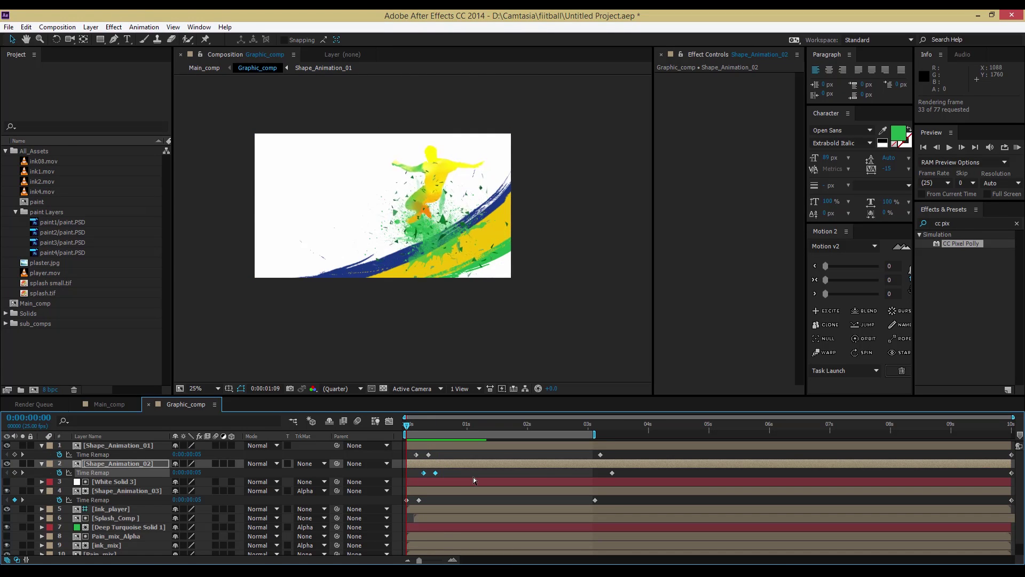
Step: Preview the reveal and set the Graphic_comp work area to end around 0:00:03:15
{"action": "key", "text": "space"}
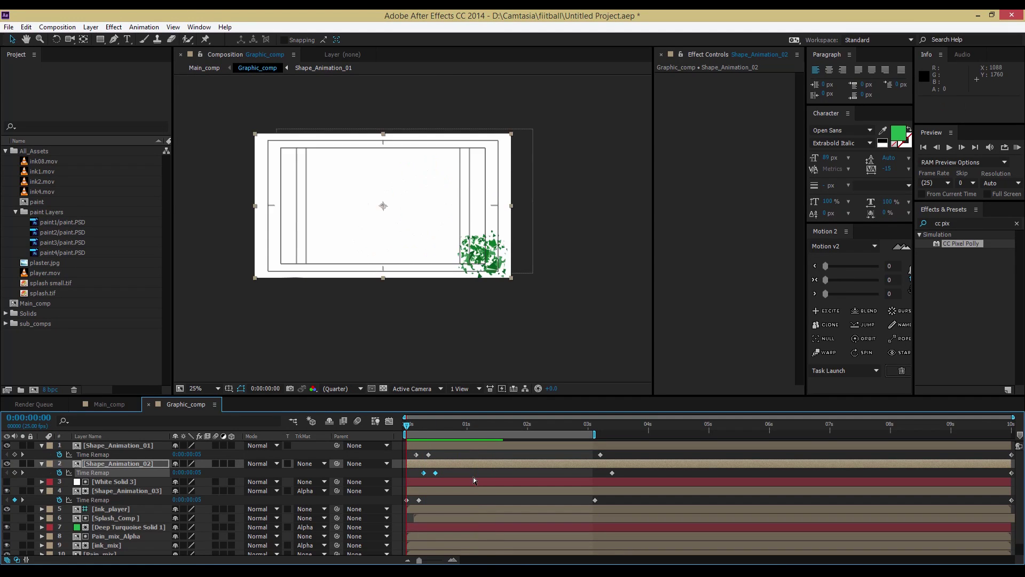
{"action": "key", "text": "KP_0"}
{"action": "left_click", "coordinate": [447, 426]}
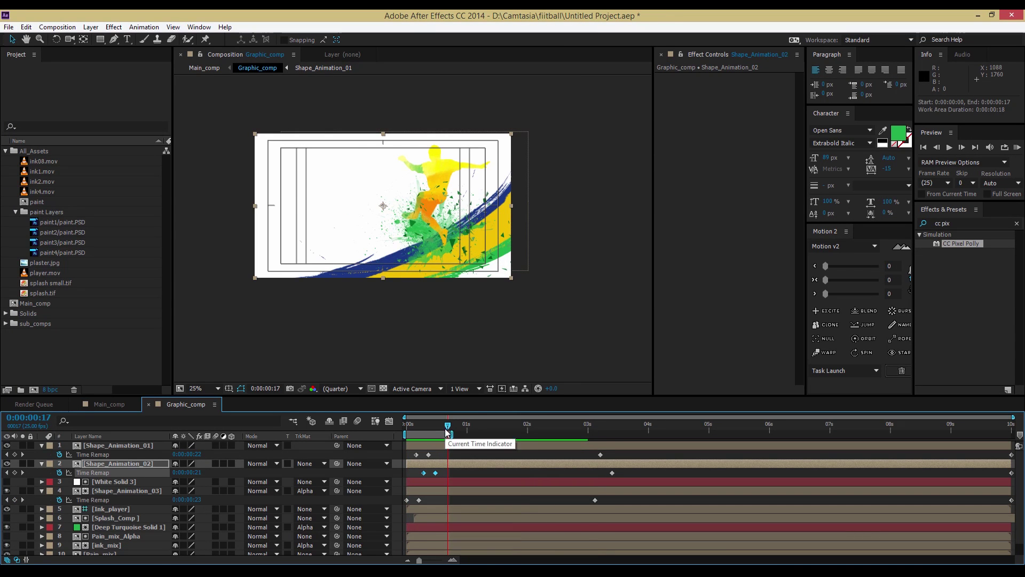
{"action": "key", "text": "KP_0"}
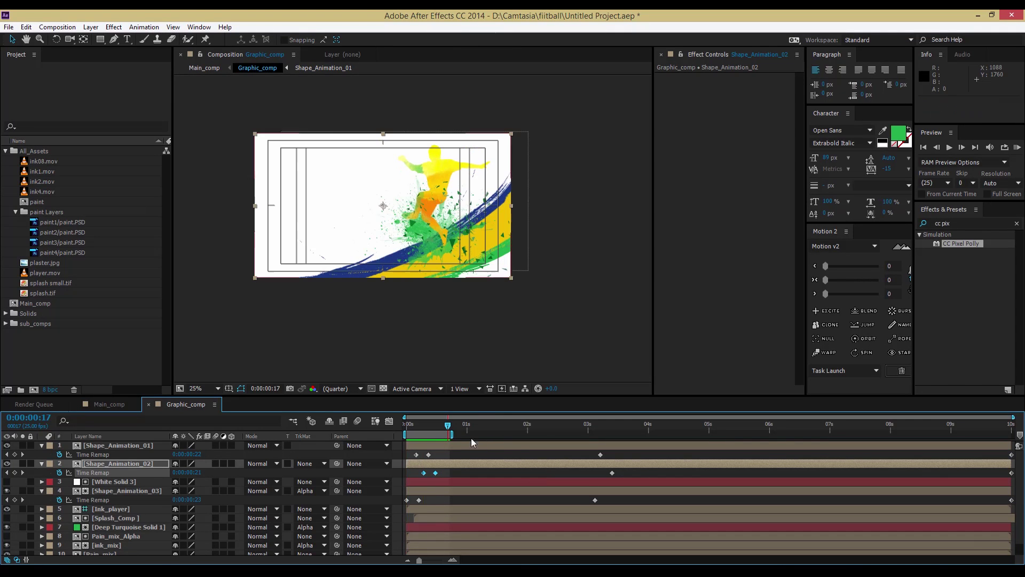
{"action": "left_click_drag", "start_coordinate": [453, 434], "coordinate": [622, 447]}
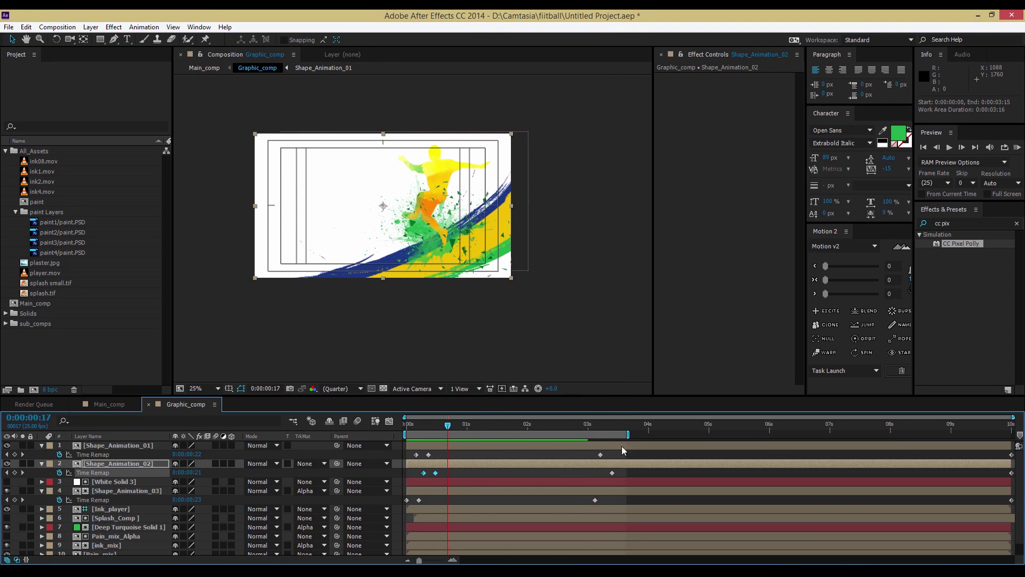
{"action": "left_click_drag", "start_coordinate": [458, 433], "coordinate": [582, 453]}
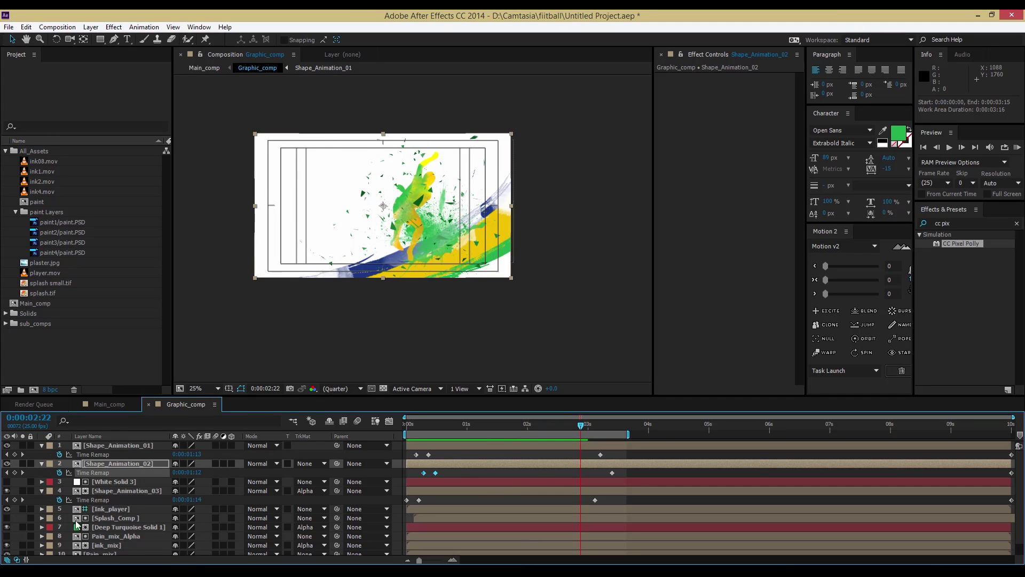
Step: Collapse the three Shape_Animation layers and open the ink_mix precomp
{"action": "left_click", "coordinate": [41, 463]}
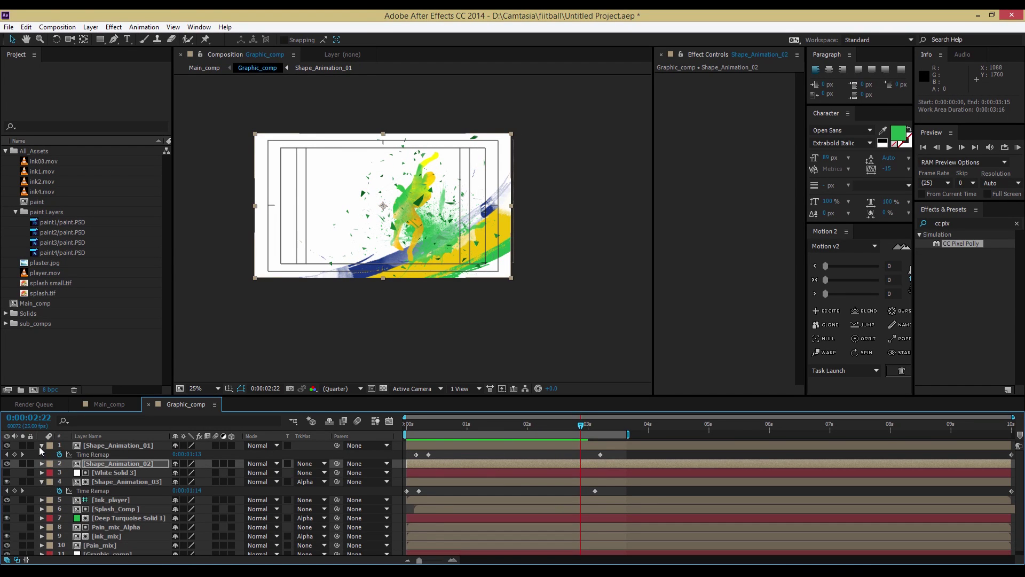
{"action": "left_click", "coordinate": [42, 445]}
{"action": "left_click", "coordinate": [43, 473]}
{"action": "left_click", "coordinate": [84, 542]}
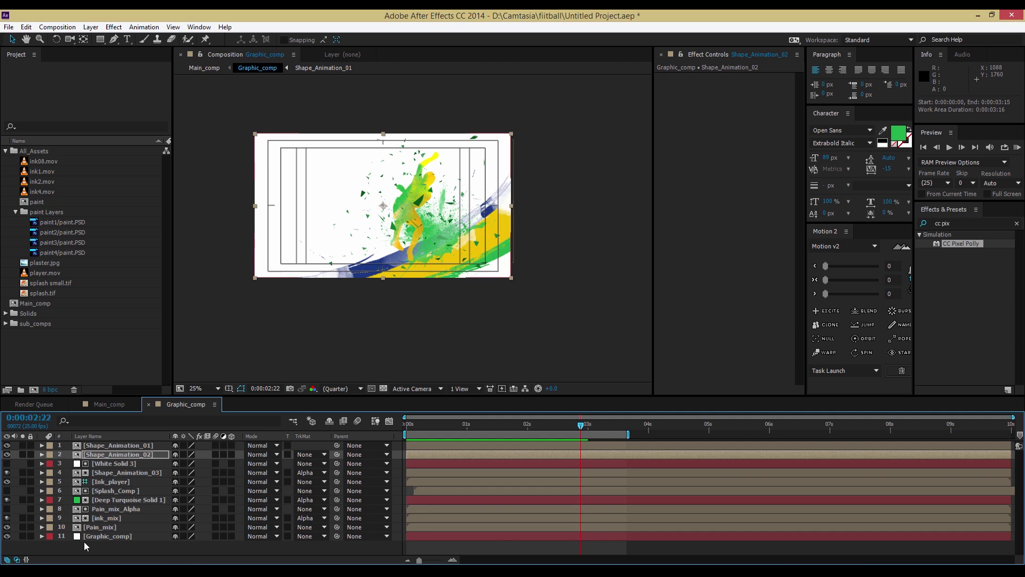
{"action": "left_click", "coordinate": [108, 518]}
{"action": "double_click", "coordinate": [114, 516]}
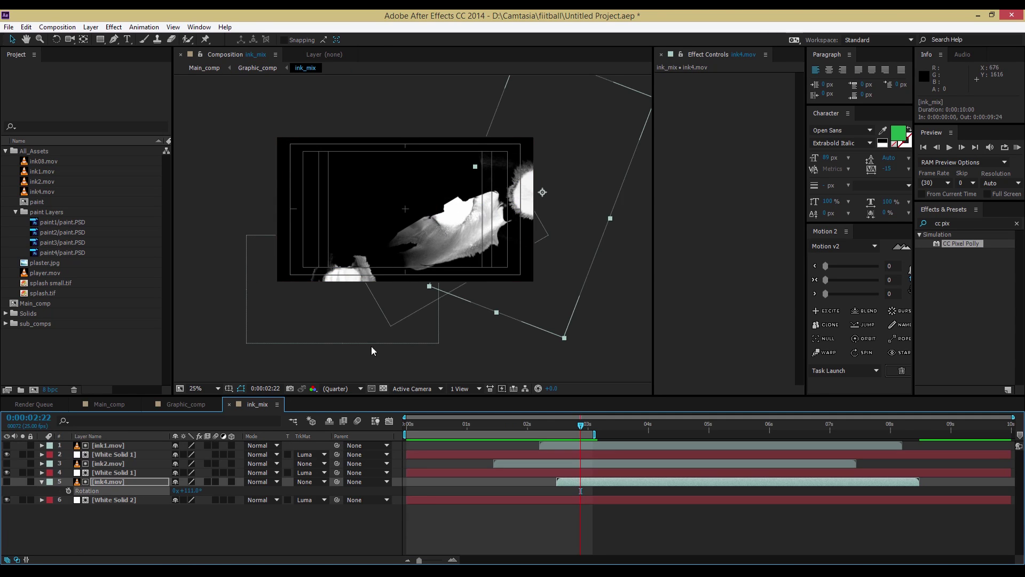
Step: Pick out the ink2.mov layer and move its splash down and to the right
{"action": "left_click", "coordinate": [440, 237]}
{"action": "left_click", "coordinate": [109, 446]}
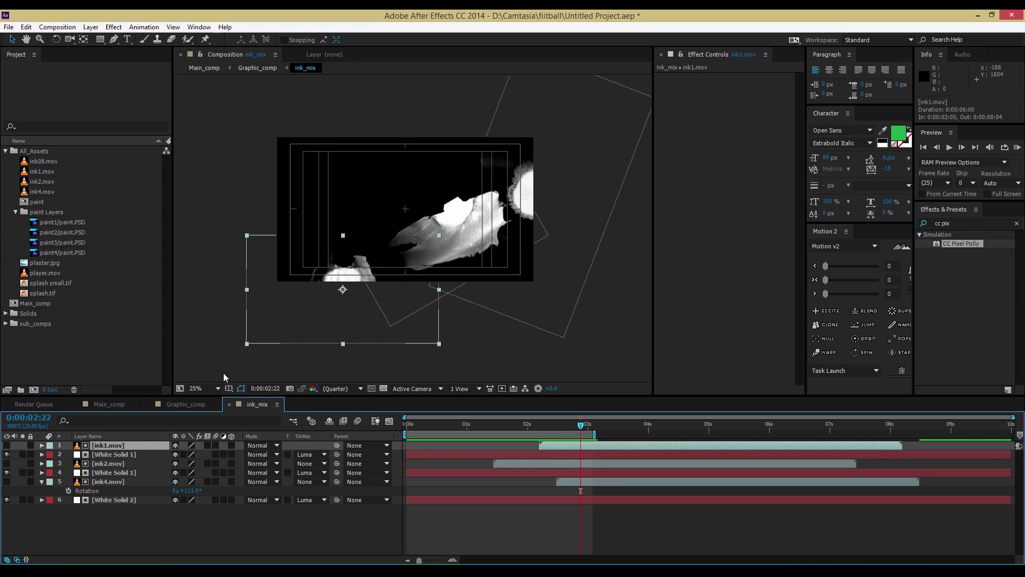
{"action": "left_click", "coordinate": [112, 472]}
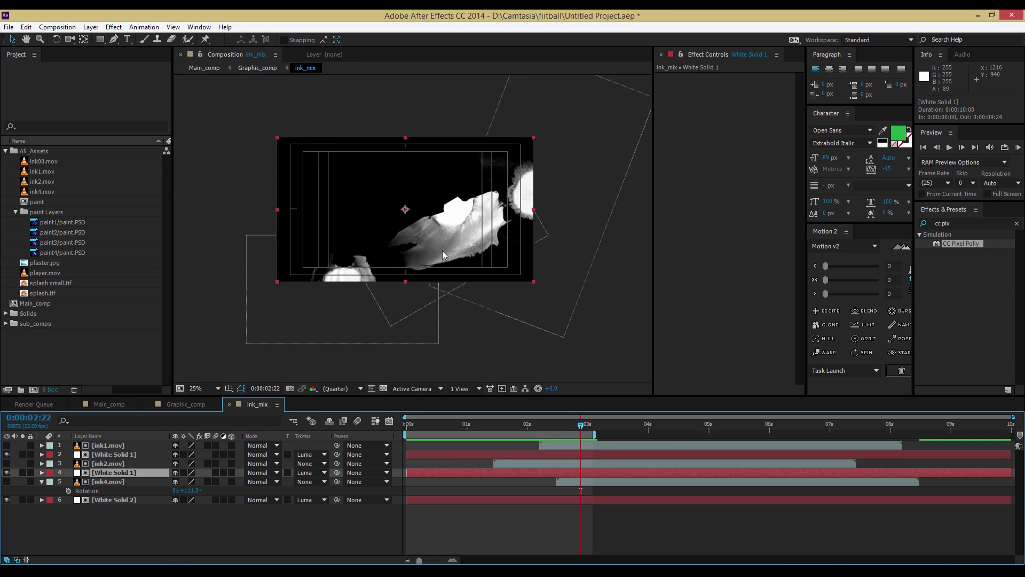
{"action": "left_click", "coordinate": [112, 482]}
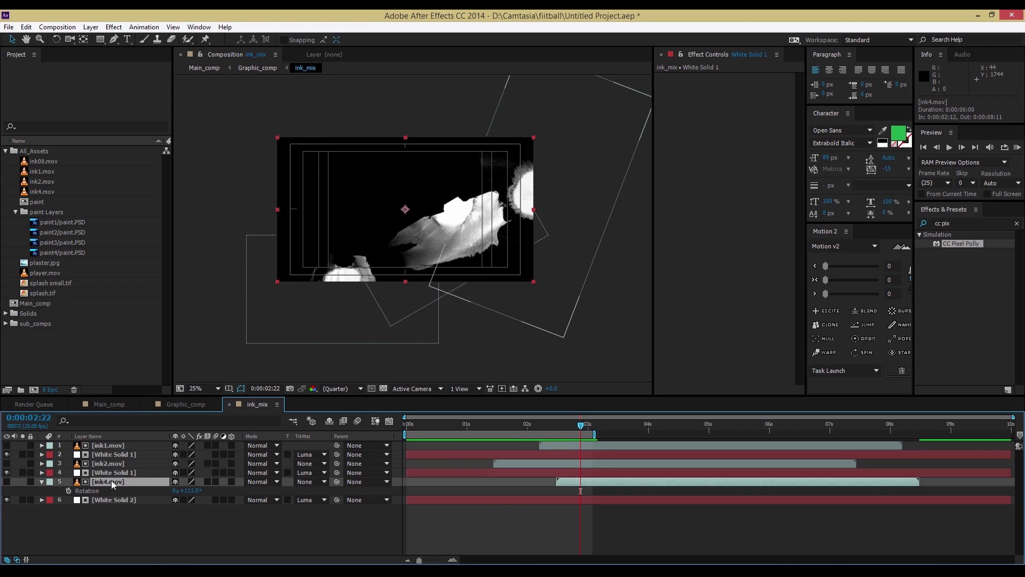
{"action": "left_click", "coordinate": [110, 463]}
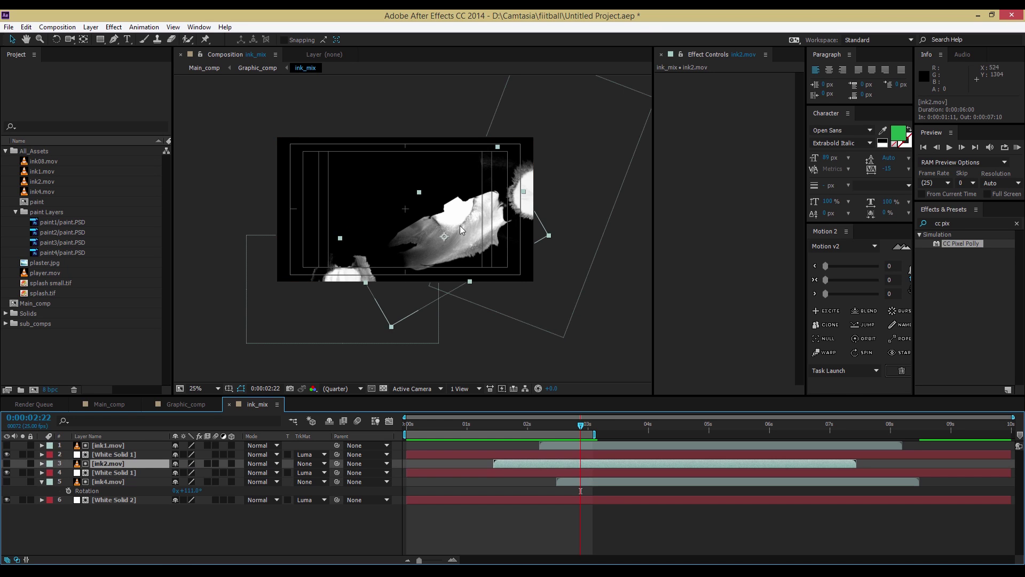
{"action": "left_click_drag", "start_coordinate": [434, 226], "coordinate": [433, 245]}
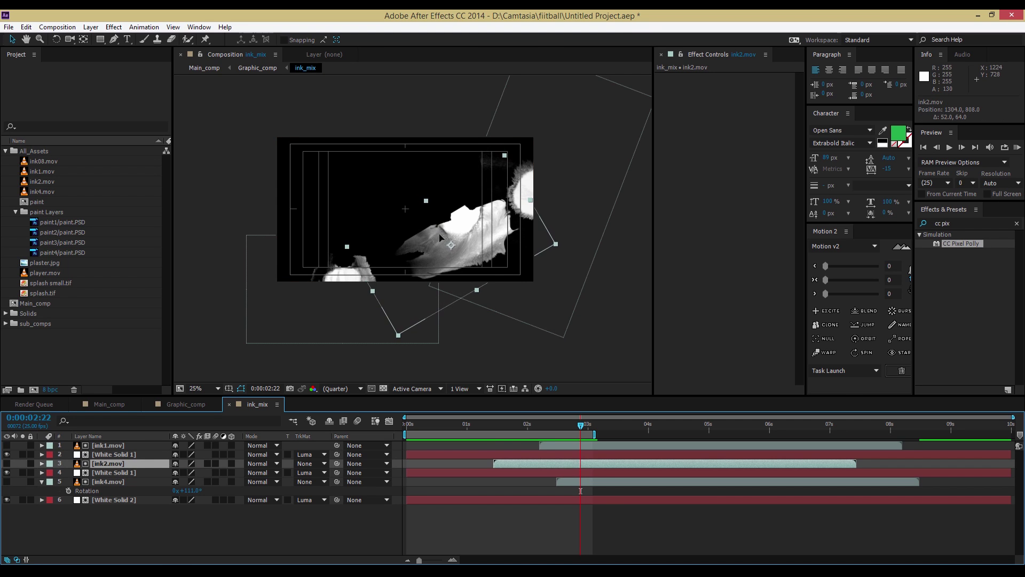
Step: Scale ink2.mov from 71% to 79.8% and check the result in Graphic_comp
{"action": "key", "text": "s"}
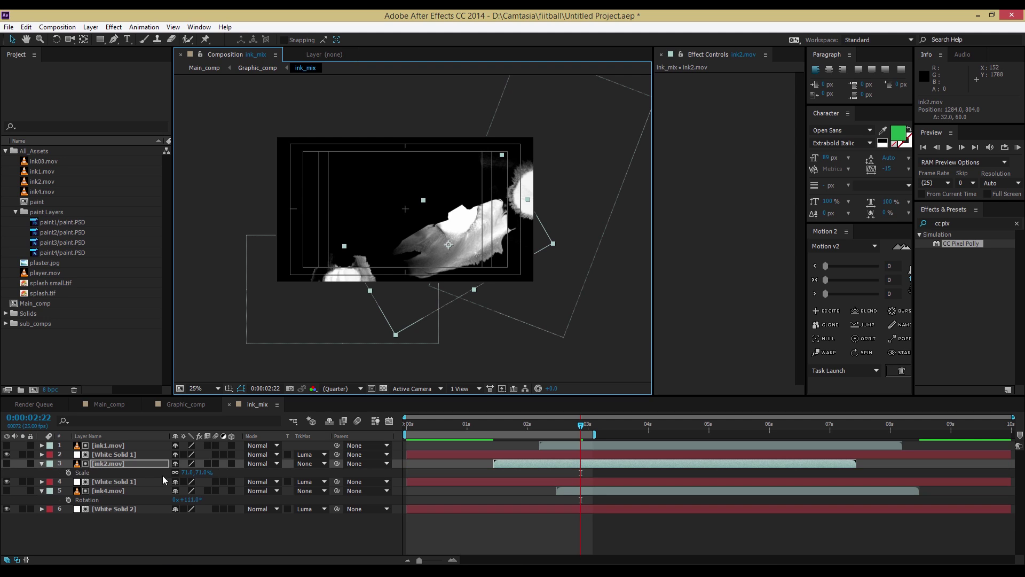
{"action": "left_click_drag", "start_coordinate": [184, 473], "coordinate": [189, 406]}
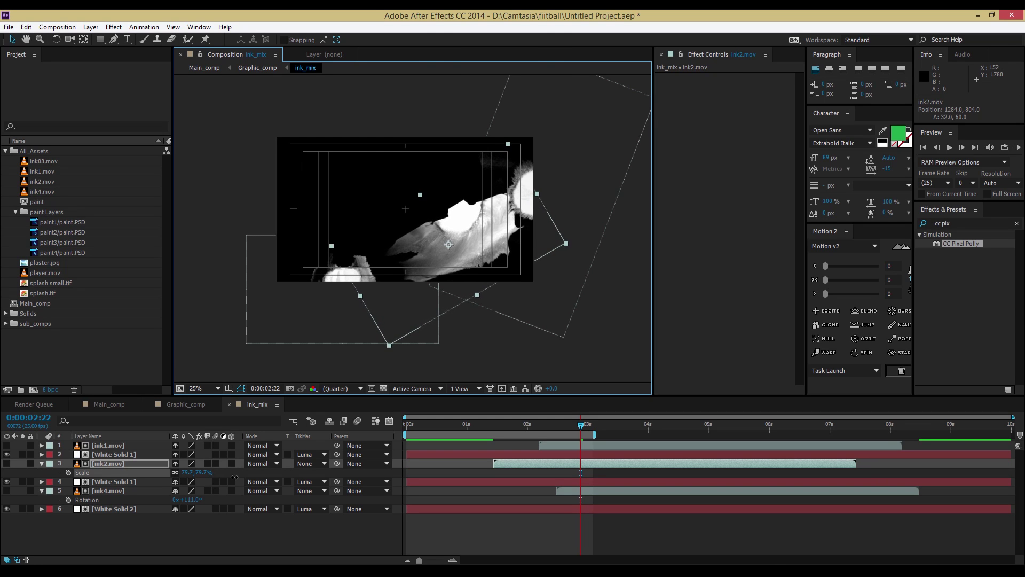
{"action": "left_click", "coordinate": [188, 403]}
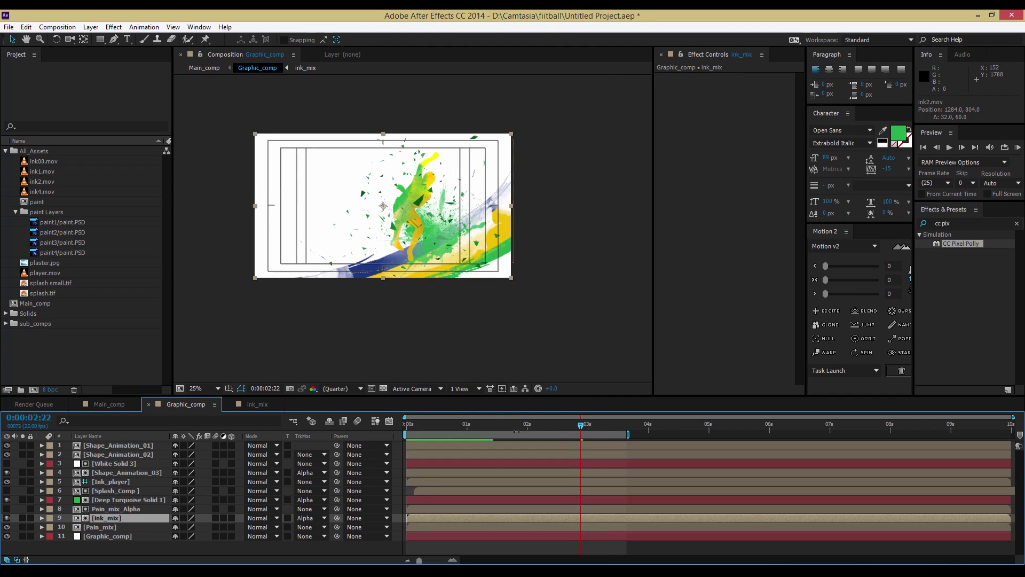
{"action": "mouse_move", "coordinate": [578, 427]}
{"action": "left_mouse_down"}
{"action": "mouse_move", "coordinate": [574, 456]}
{"action": "mouse_move", "coordinate": [530, 456]}
{"action": "mouse_move", "coordinate": [573, 457]}
{"action": "left_mouse_up"}
Step: In ink_mix, scale ink1.mov to 89.3% and nudge it up-right, then view Graphic_comp
{"action": "left_click", "coordinate": [248, 405]}
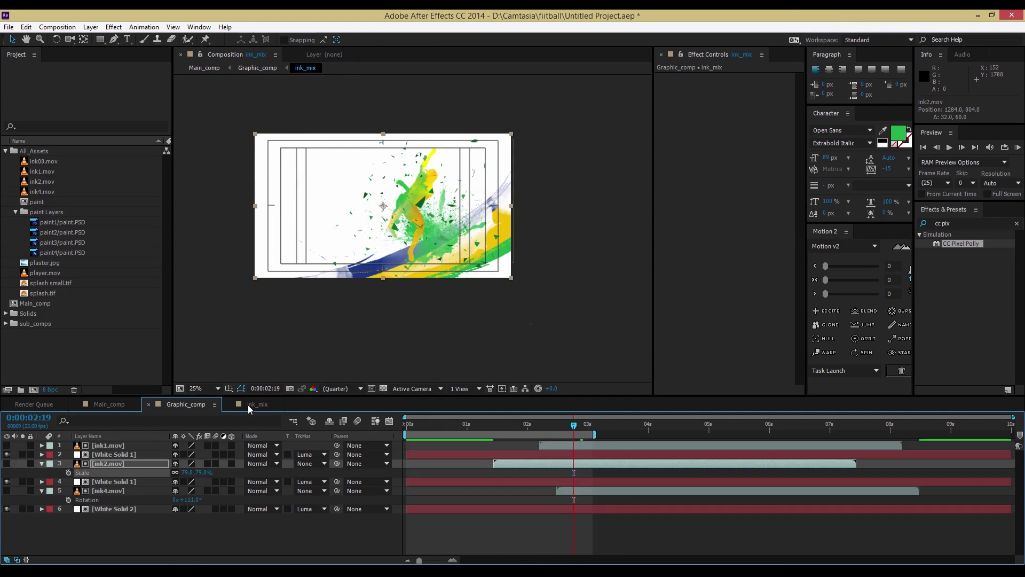
{"action": "left_click", "coordinate": [102, 491]}
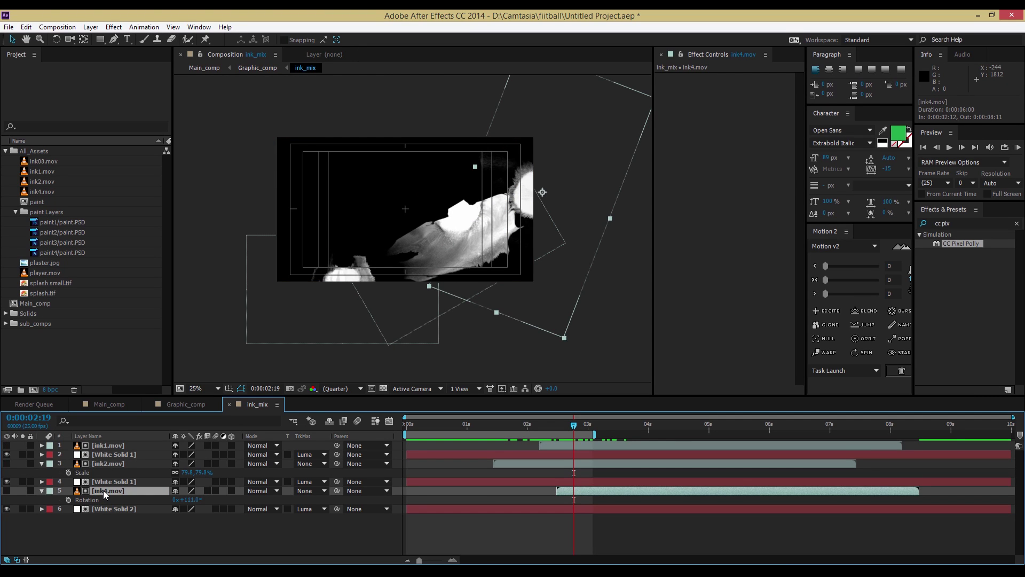
{"action": "left_click", "coordinate": [104, 444]}
{"action": "key", "text": "s"}
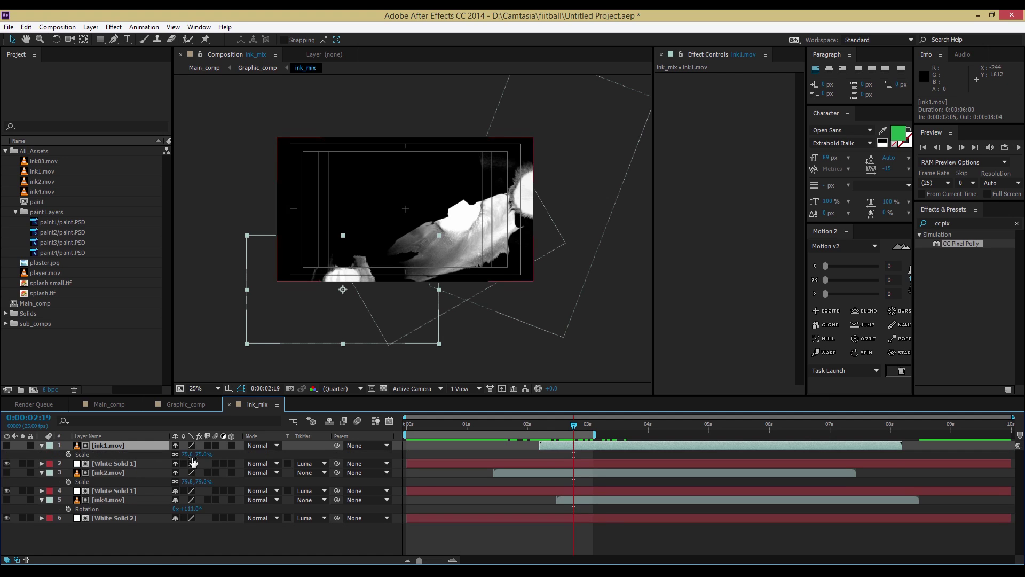
{"action": "left_click_drag", "start_coordinate": [190, 453], "coordinate": [273, 464]}
{"action": "key", "text": "Return"}
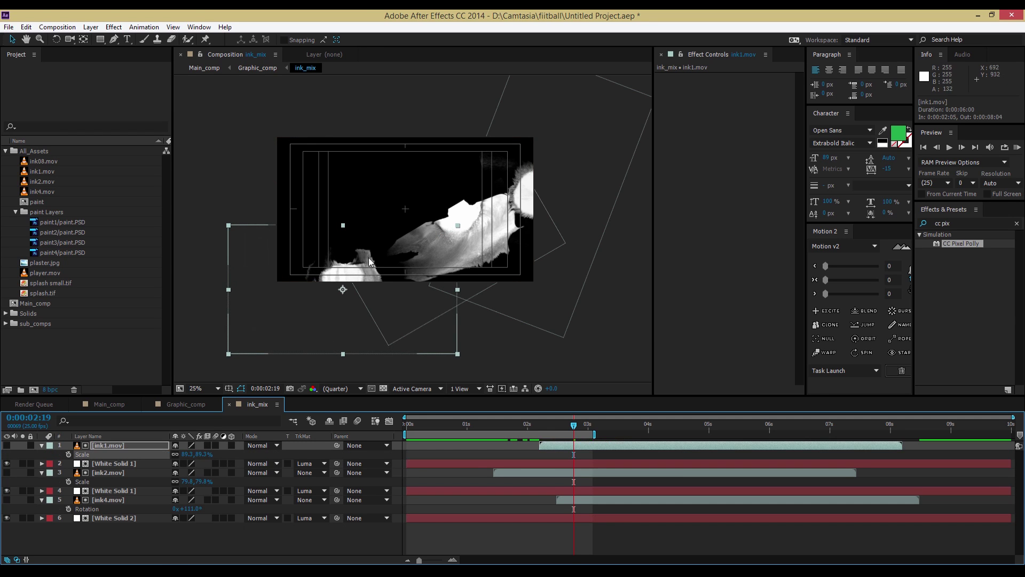
{"action": "left_click_drag", "start_coordinate": [335, 276], "coordinate": [339, 271]}
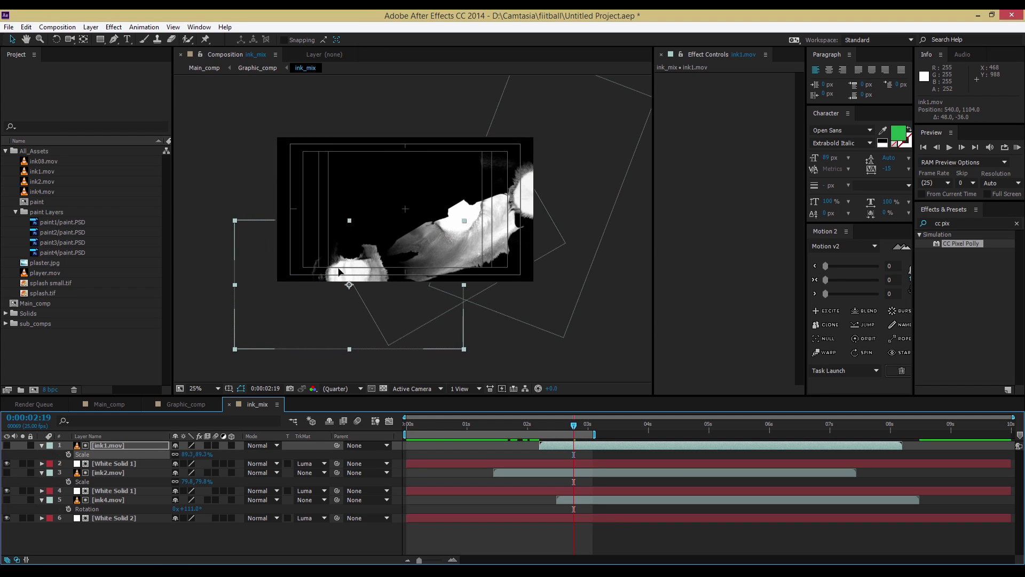
{"action": "left_click", "coordinate": [189, 404]}
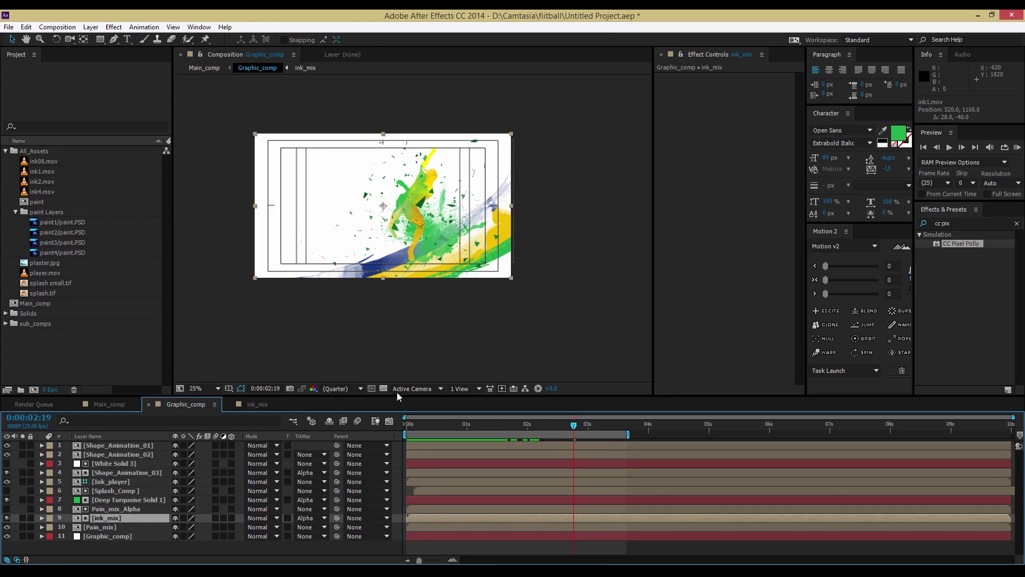
Step: Review the ink reveal around 3 seconds in Graphic_comp, then switch to Main_comp
{"action": "left_click_drag", "start_coordinate": [522, 428], "coordinate": [636, 439]}
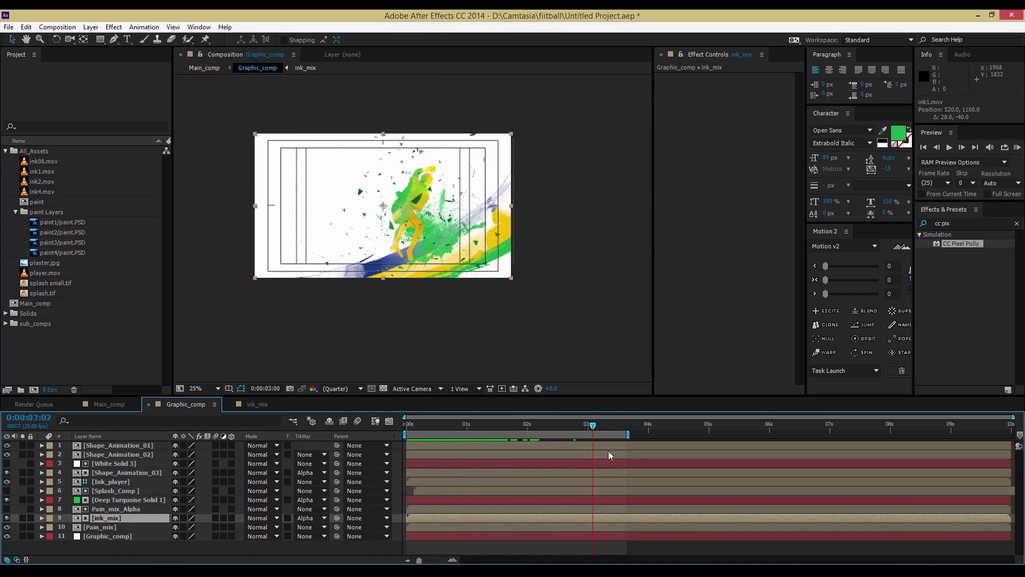
{"action": "mouse_move", "coordinate": [635, 439]}
{"action": "left_mouse_down"}
{"action": "mouse_move", "coordinate": [631, 451]}
{"action": "mouse_move", "coordinate": [585, 447]}
{"action": "left_mouse_up"}
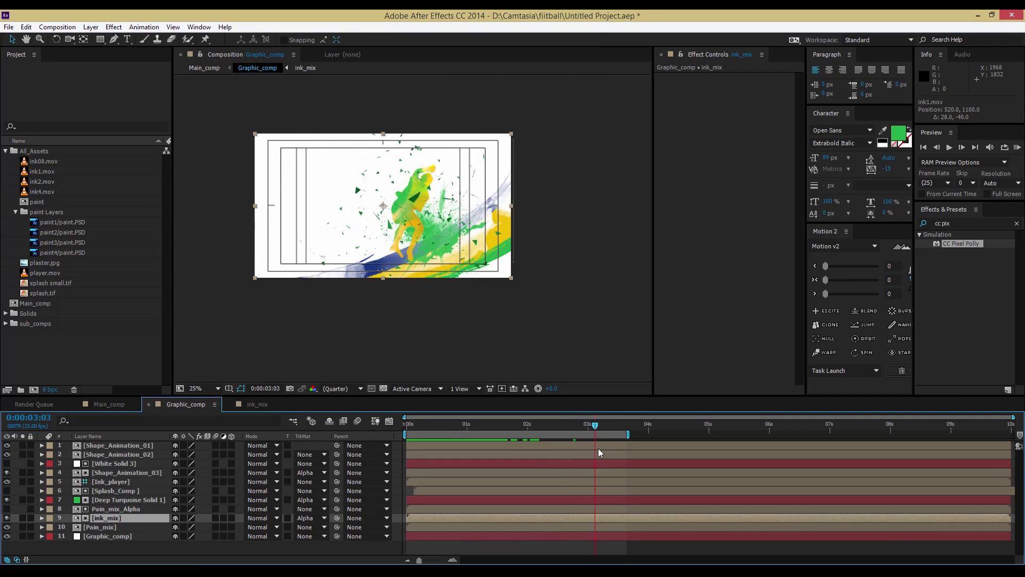
{"action": "left_click", "coordinate": [108, 404]}
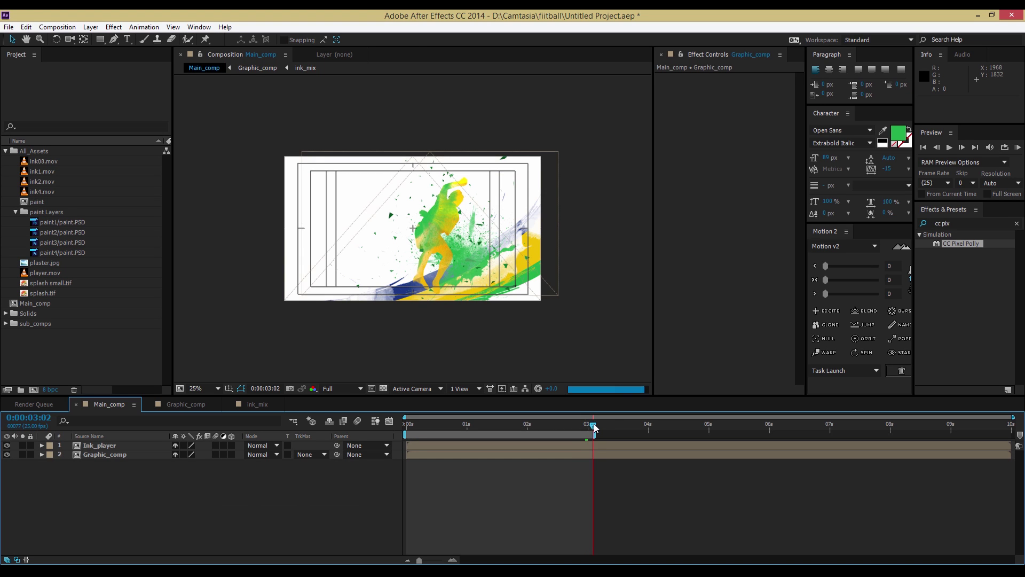
Step: Move the Ink_player layer right by raising its Position X value, and save the project
{"action": "mouse_move", "coordinate": [592, 424]}
{"action": "left_mouse_down"}
{"action": "mouse_move", "coordinate": [443, 426]}
{"action": "mouse_move", "coordinate": [496, 437]}
{"action": "mouse_move", "coordinate": [427, 439]}
{"action": "left_mouse_up"}
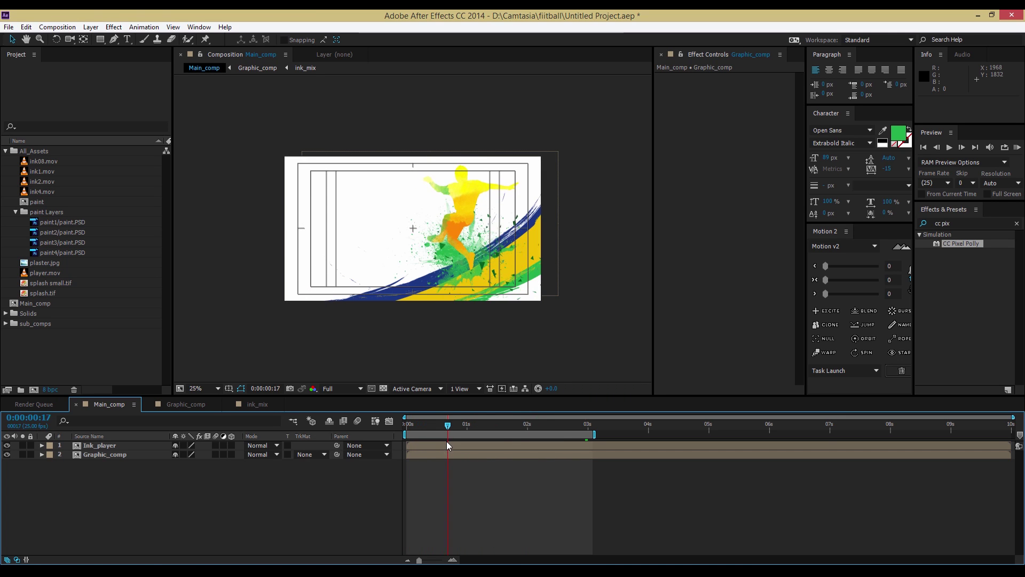
{"action": "left_click_drag", "start_coordinate": [427, 439], "coordinate": [587, 449]}
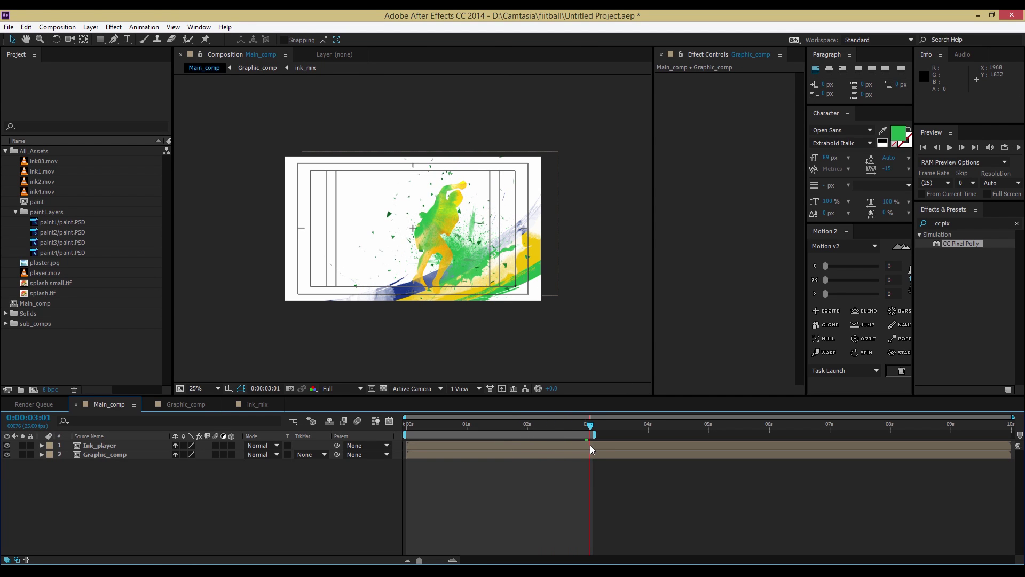
{"action": "left_click_drag", "start_coordinate": [572, 446], "coordinate": [579, 444]}
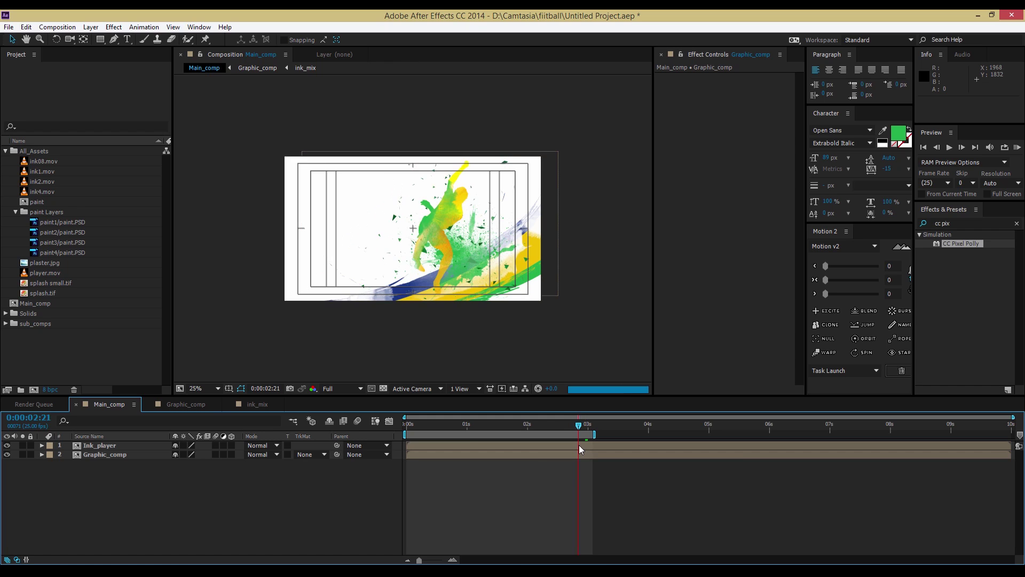
{"action": "left_click", "coordinate": [102, 446]}
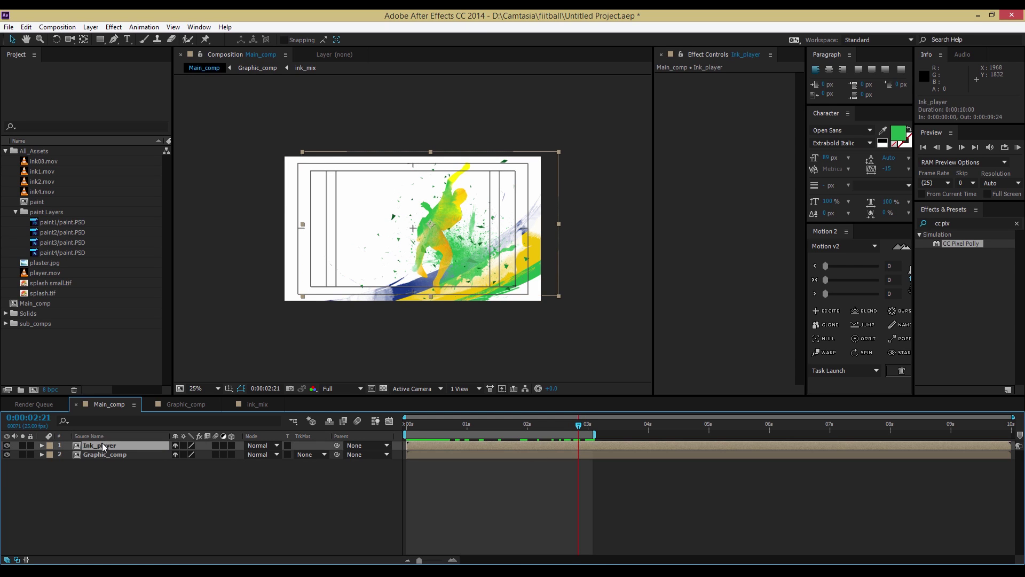
{"action": "key", "text": "p"}
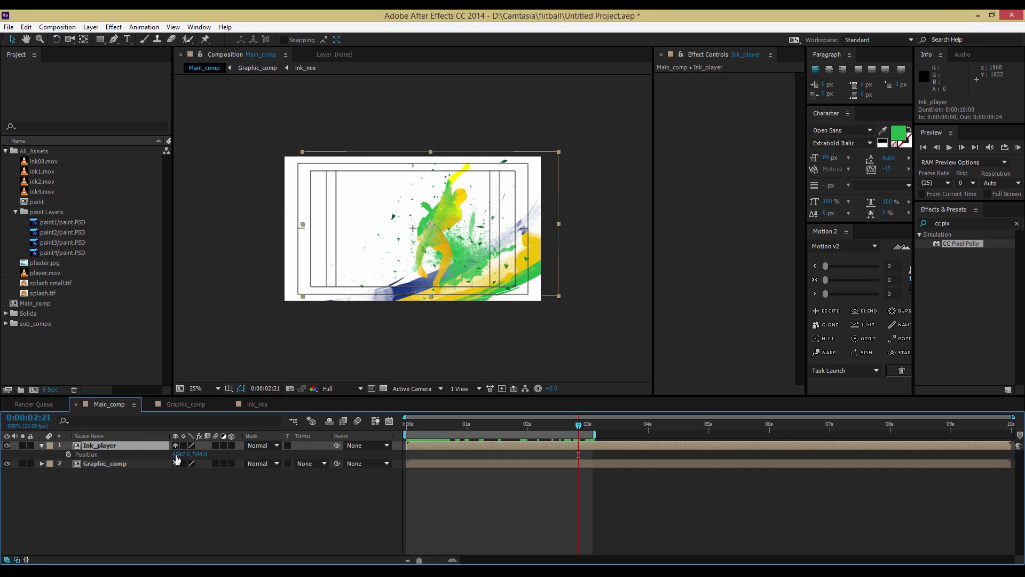
{"action": "left_click_drag", "start_coordinate": [179, 454], "coordinate": [211, 454]}
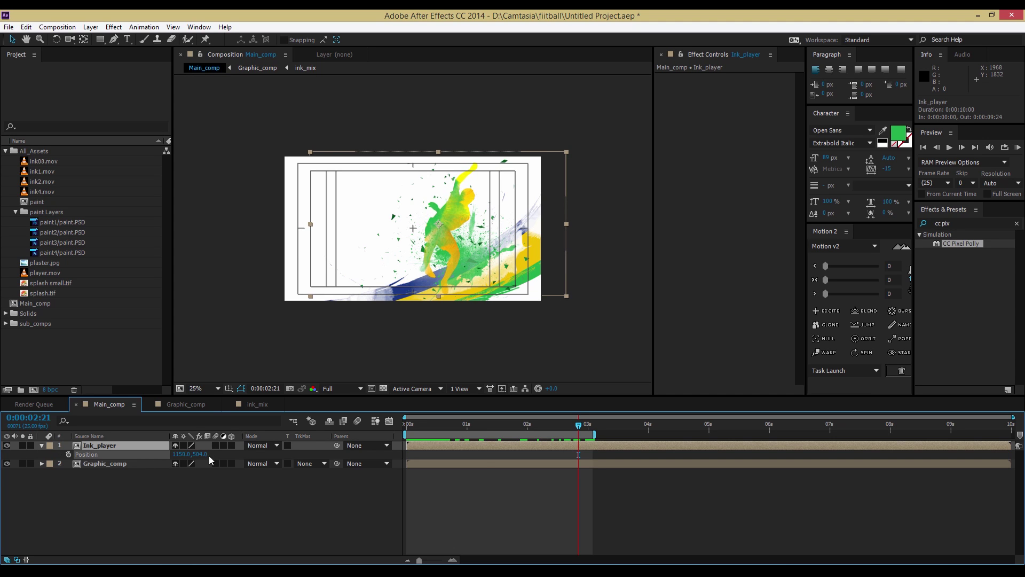
{"action": "mouse_move", "coordinate": [533, 424]}
{"action": "left_mouse_down"}
{"action": "mouse_move", "coordinate": [516, 424]}
{"action": "mouse_move", "coordinate": [560, 431]}
{"action": "left_mouse_up"}
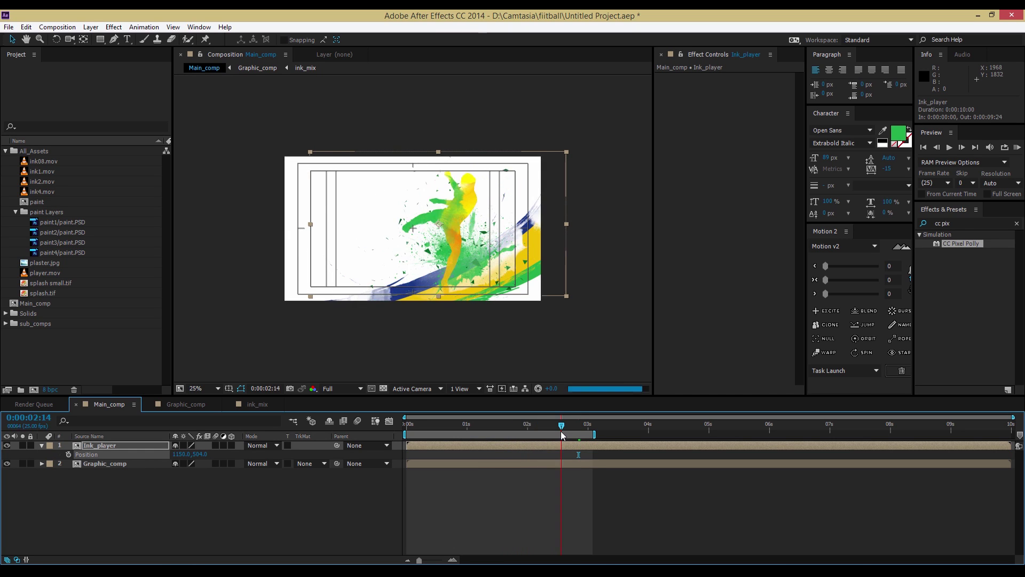
{"action": "mouse_move", "coordinate": [561, 431]}
{"action": "left_mouse_down"}
{"action": "mouse_move", "coordinate": [404, 439]}
{"action": "mouse_move", "coordinate": [562, 442]}
{"action": "left_mouse_up"}
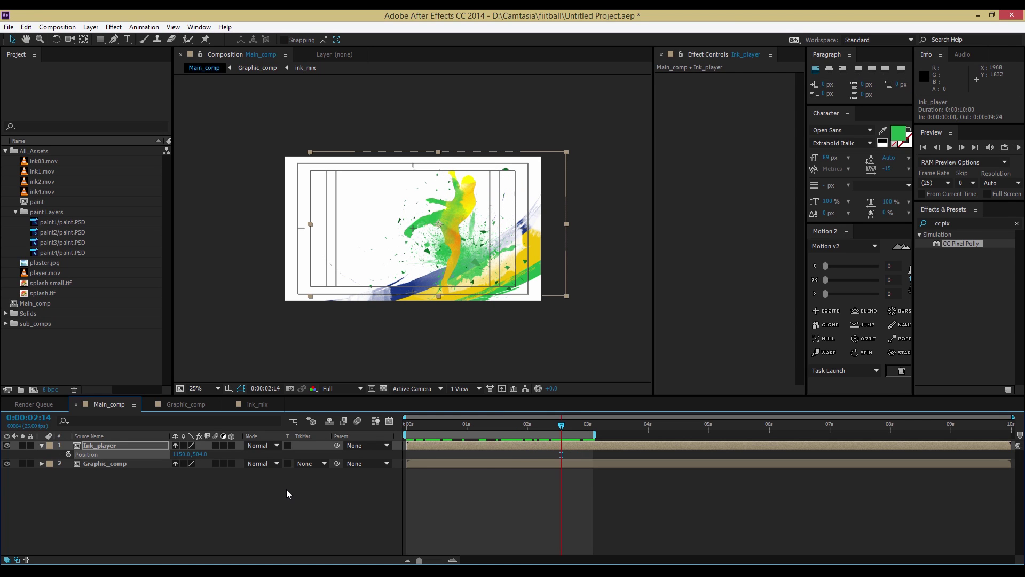
{"action": "key", "text": "ctrl+s"}
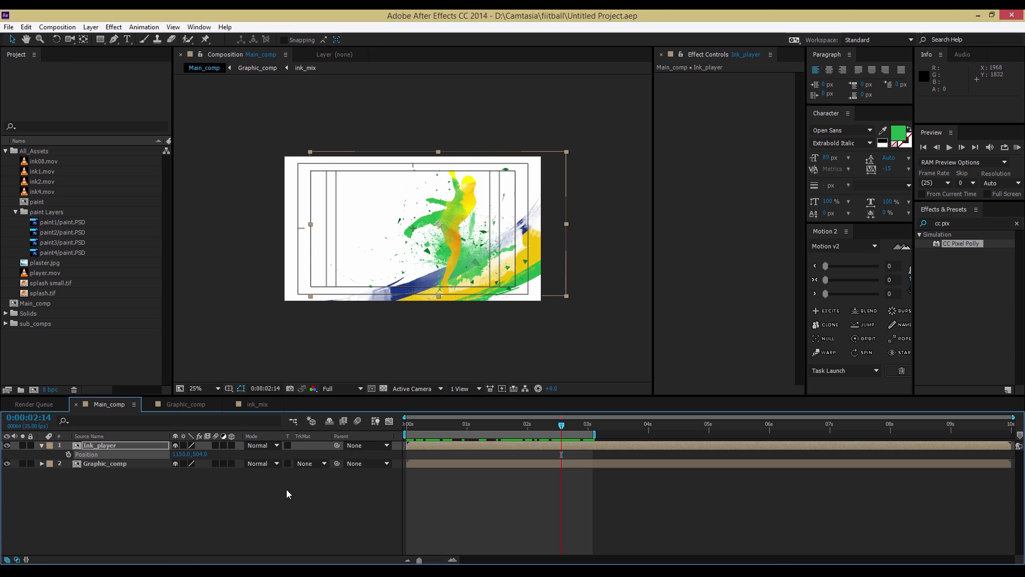
Step: Turn on the 3D layer switch for Ink_player and Graphic_comp
{"action": "left_click", "coordinate": [90, 501]}
{"action": "left_click", "coordinate": [41, 445]}
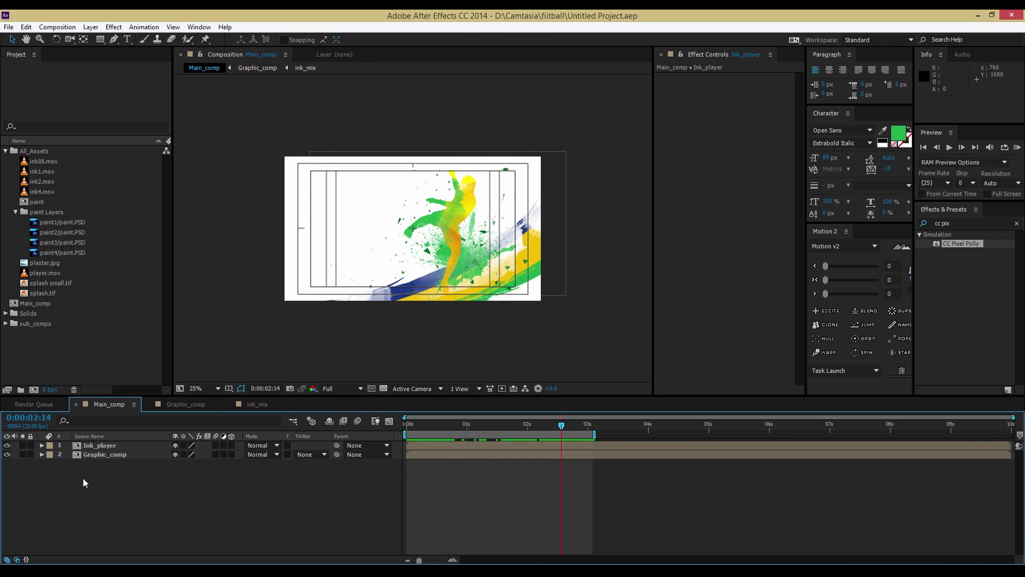
{"action": "left_click", "coordinate": [231, 445]}
{"action": "left_click", "coordinate": [232, 454]}
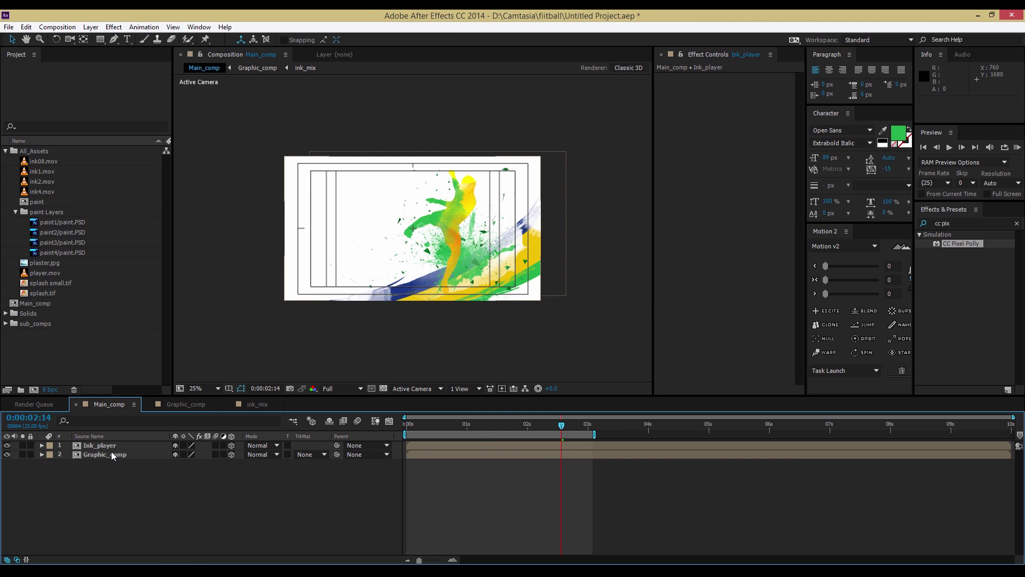
Step: Add a white solid, move it to the bottom of the stack, and rename it Bg
{"action": "right_click", "coordinate": [128, 503]}
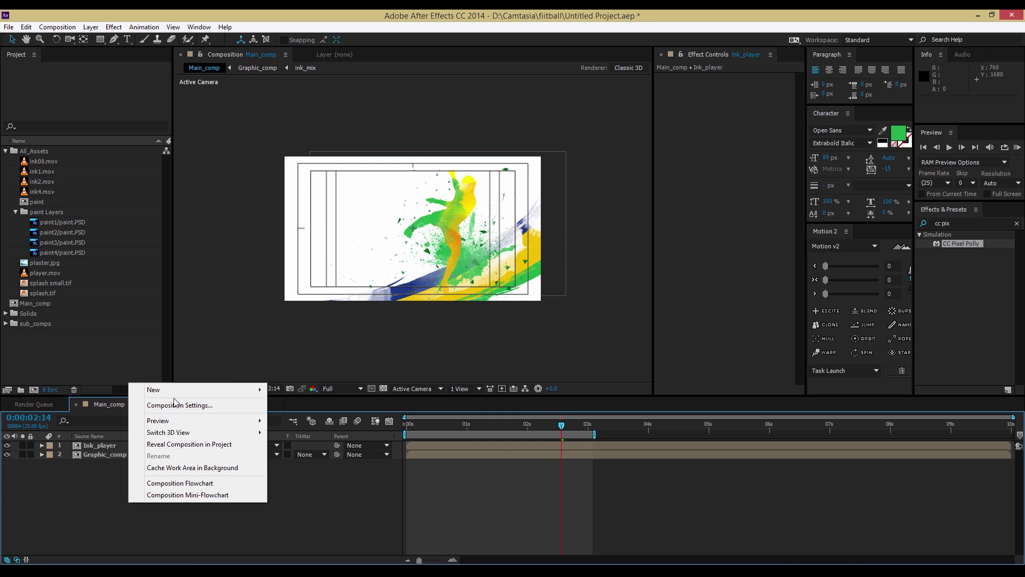
{"action": "mouse_move", "coordinate": [175, 393]}
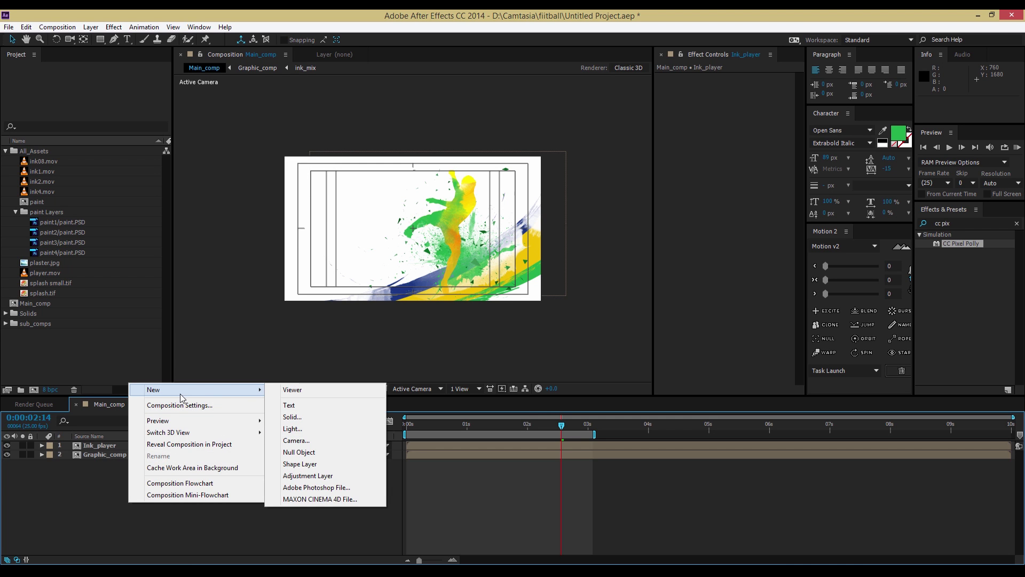
{"action": "left_click", "coordinate": [293, 417]}
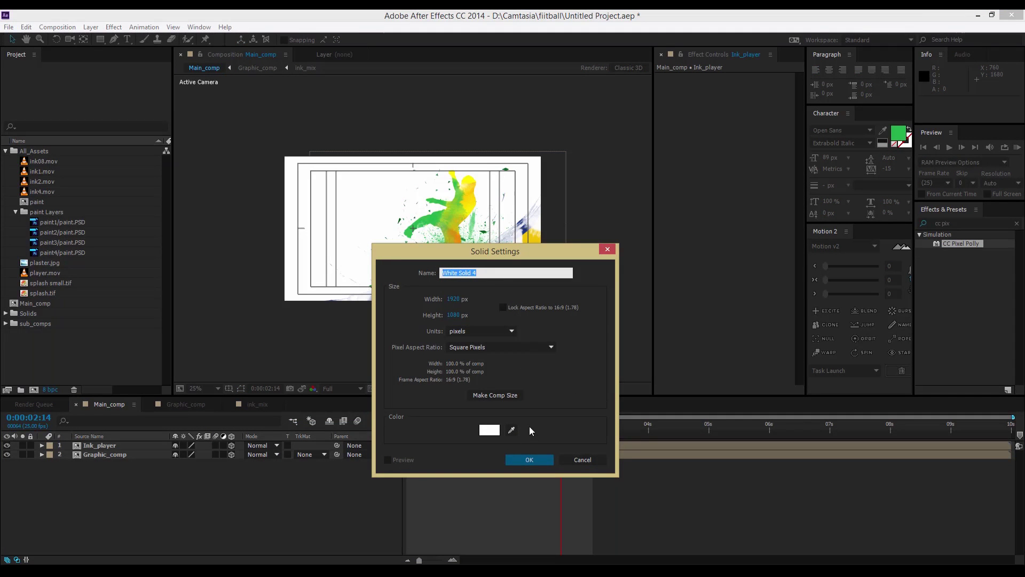
{"action": "left_click", "coordinate": [534, 460]}
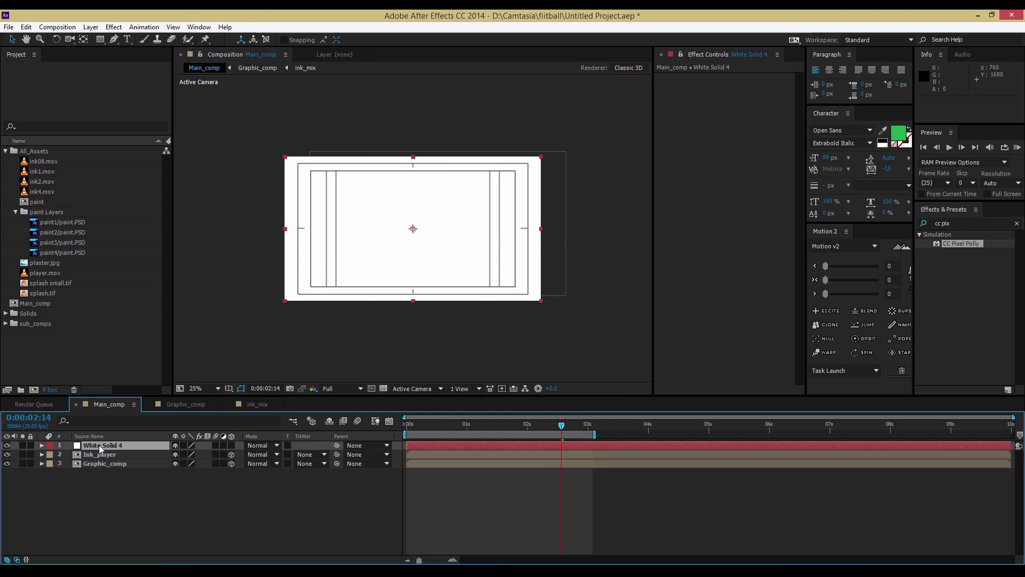
{"action": "left_click_drag", "start_coordinate": [123, 445], "coordinate": [101, 473]}
{"action": "key", "text": "Return"}
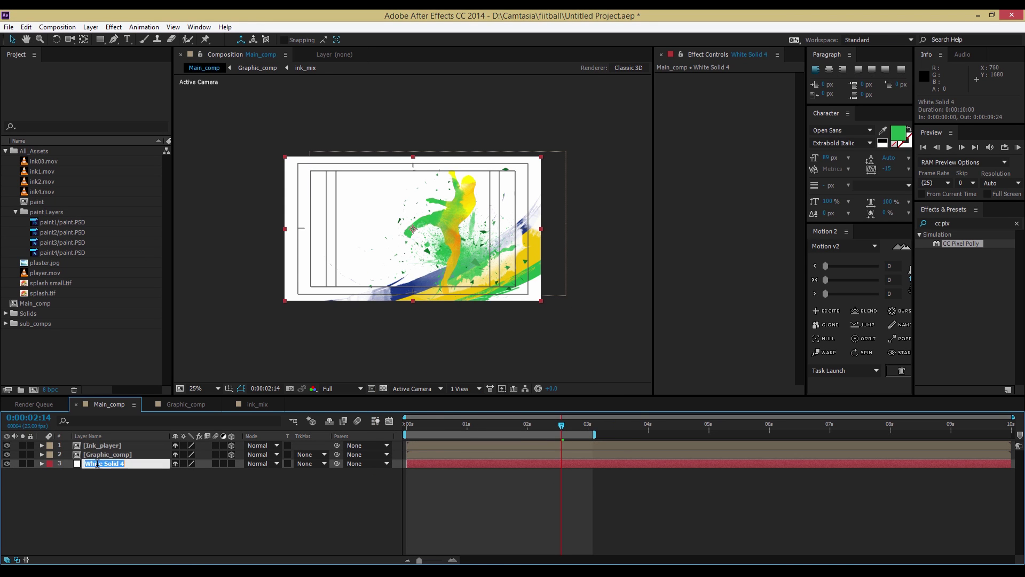
{"action": "type", "text": "Bg"}
{"action": "left_click", "coordinate": [101, 489]}
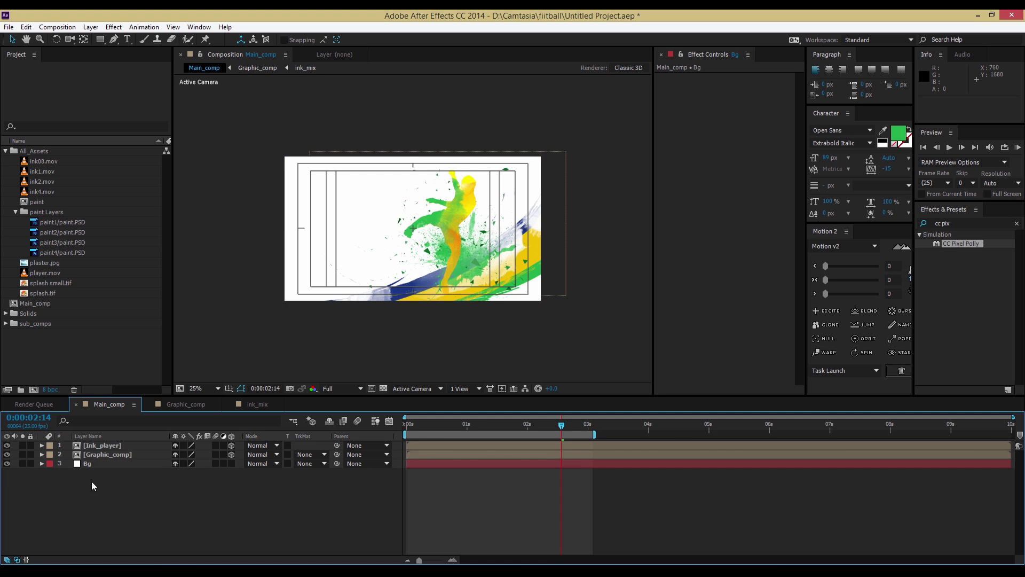
Step: Compare layers by toggling their visibility and view Composition Settings without changing anything
{"action": "left_click", "coordinate": [6, 445]}
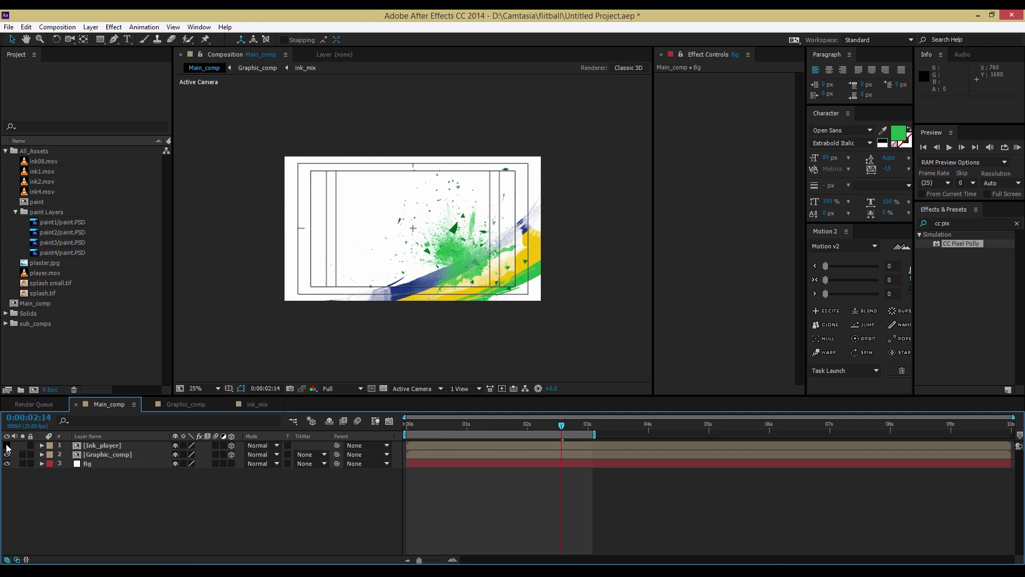
{"action": "left_click", "coordinate": [7, 446]}
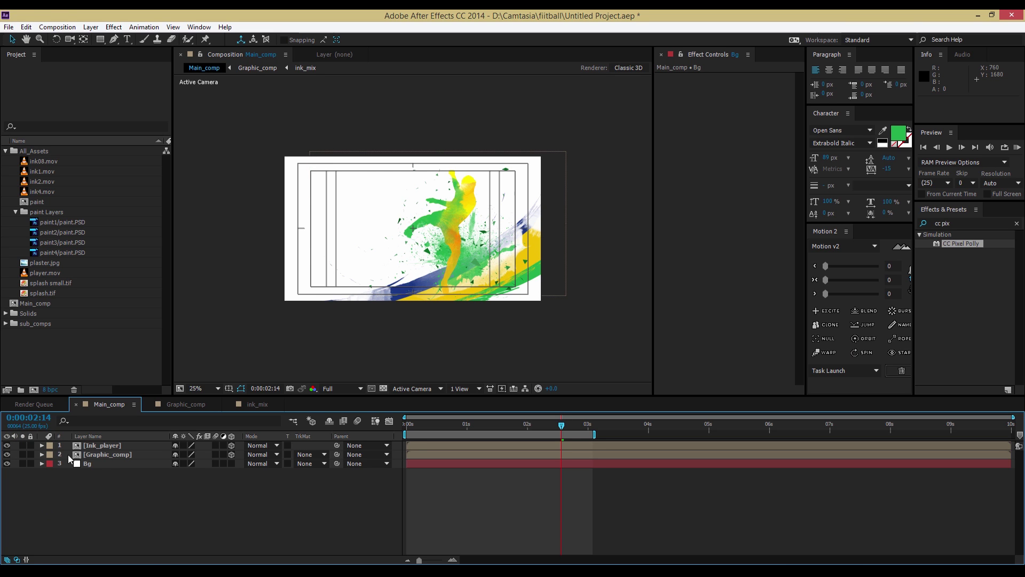
{"action": "left_click", "coordinate": [57, 27]}
{"action": "left_click", "coordinate": [68, 55]}
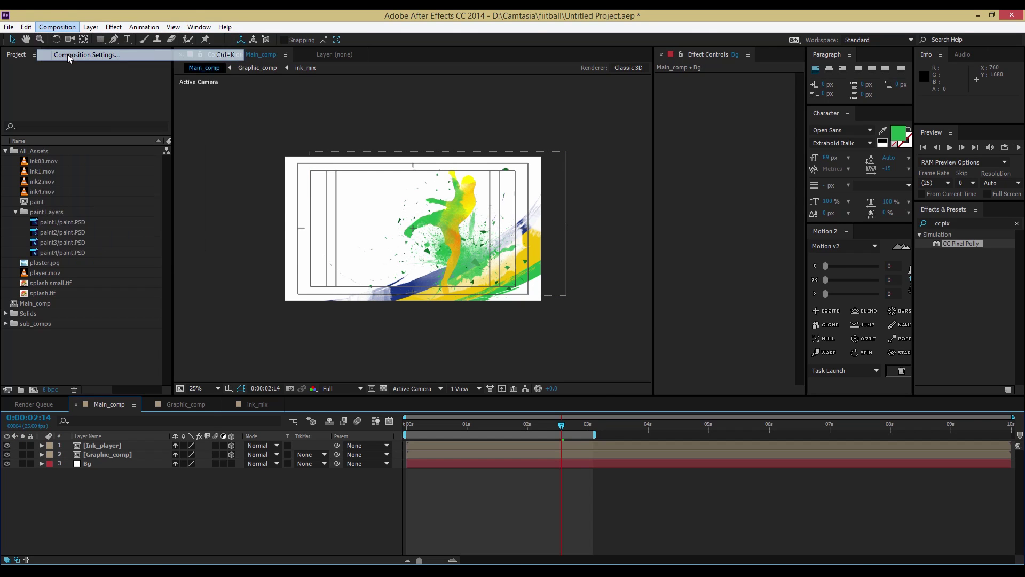
{"action": "left_click", "coordinate": [804, 422]}
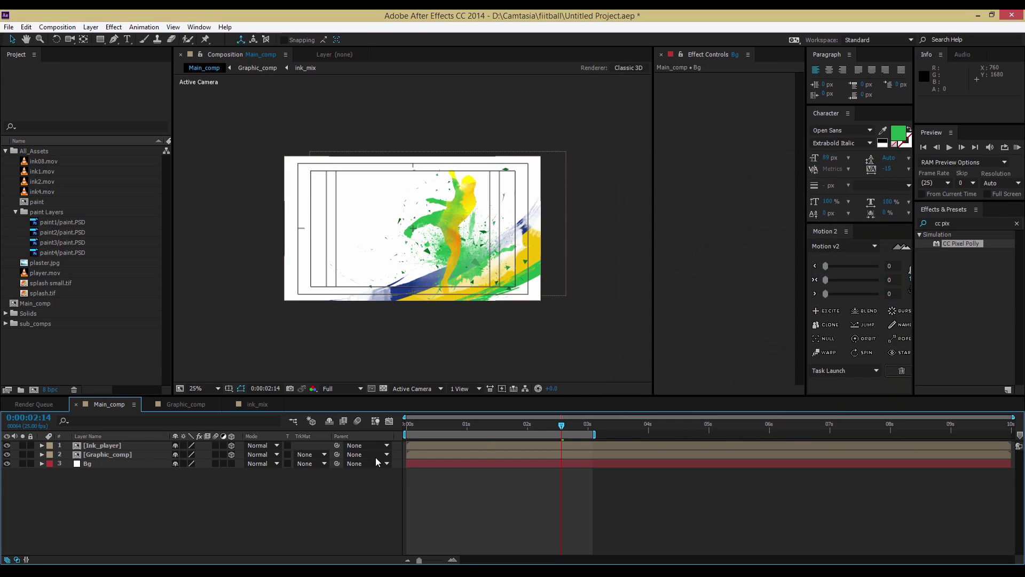
{"action": "left_click_drag", "start_coordinate": [6, 445], "coordinate": [6, 454]}
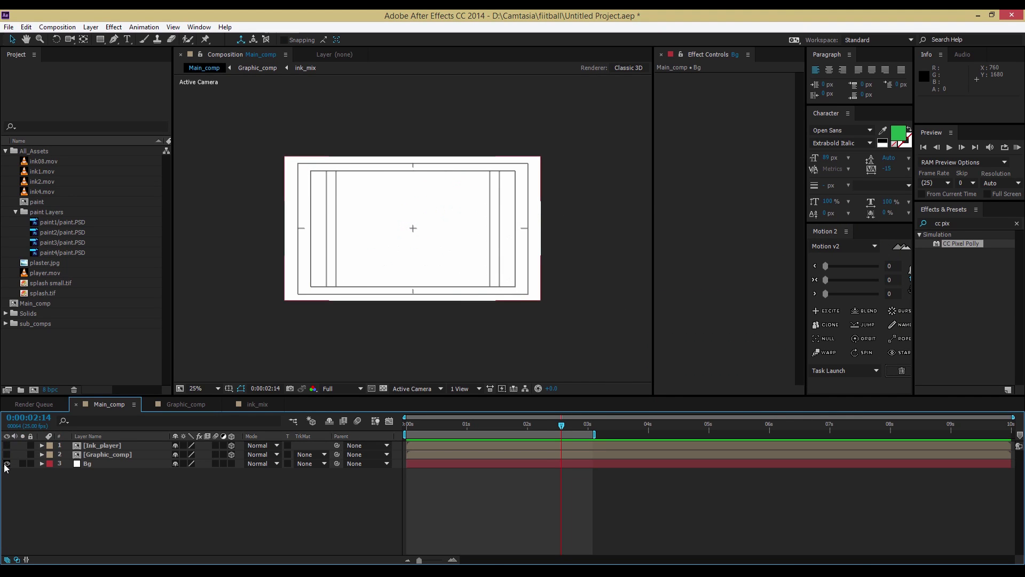
{"action": "left_click", "coordinate": [6, 464]}
{"action": "left_click", "coordinate": [6, 464]}
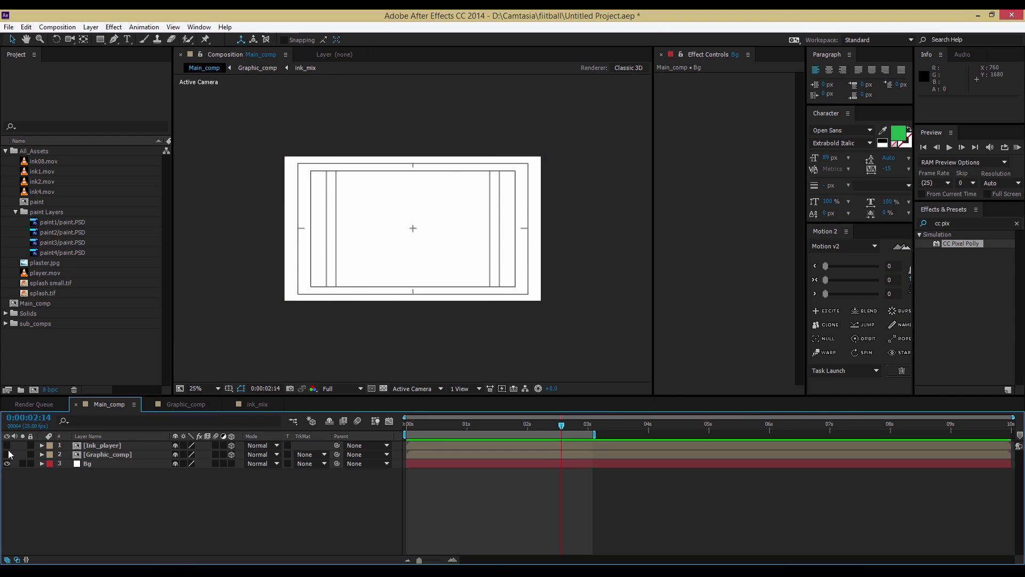
{"action": "left_click", "coordinate": [8, 455]}
{"action": "left_click", "coordinate": [6, 446]}
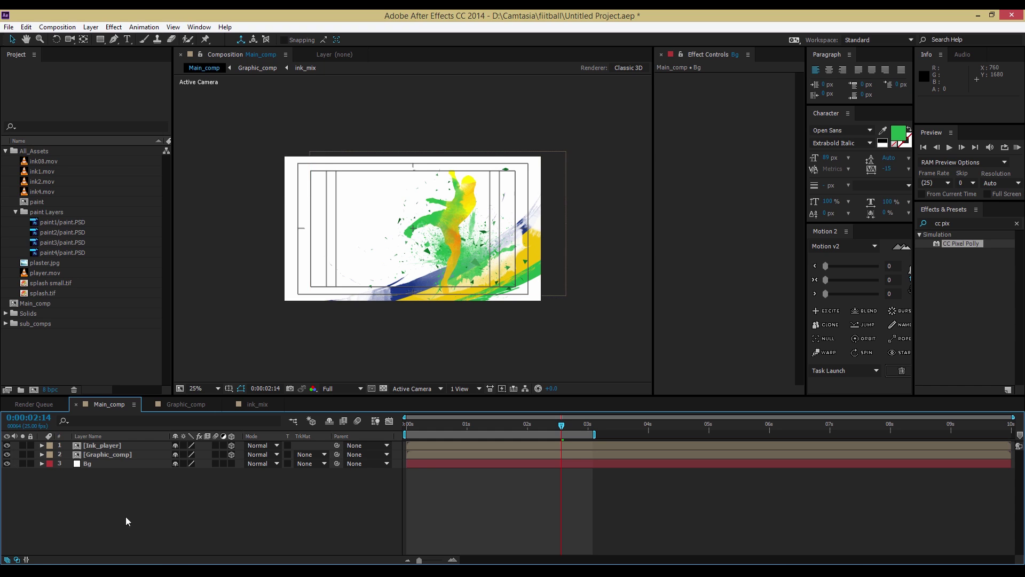
Step: Scale the Bg layer to 250% and add plaster.jpg into Main_comp above Bg
{"action": "left_click", "coordinate": [88, 463]}
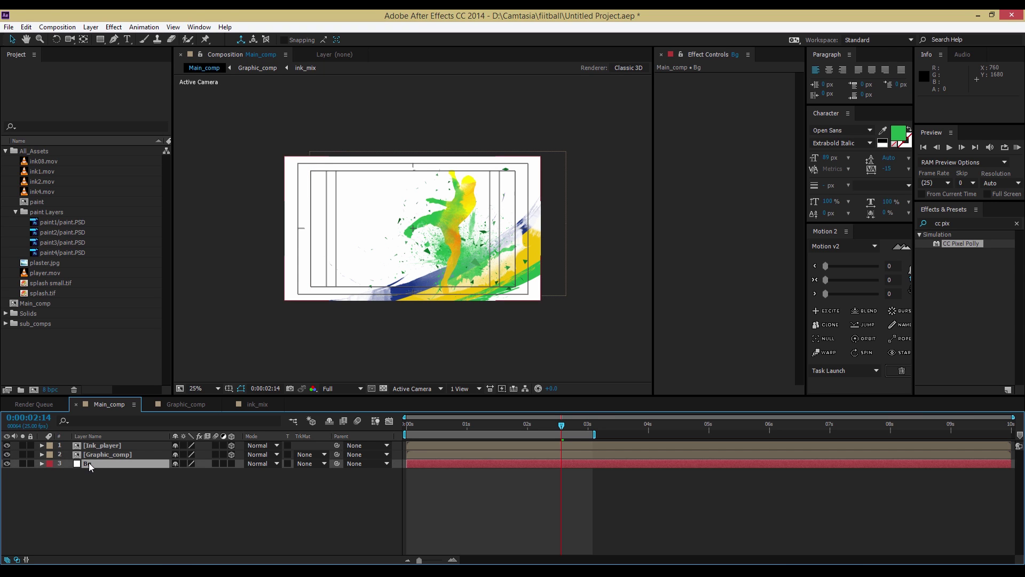
{"action": "key", "text": "s"}
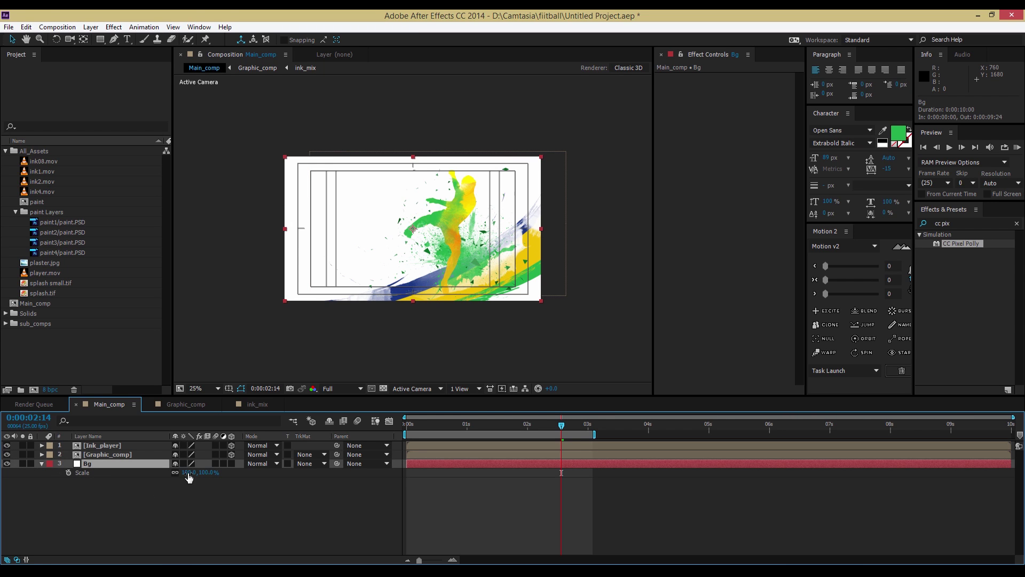
{"action": "left_click_drag", "start_coordinate": [189, 473], "coordinate": [233, 483]}
{"action": "left_click", "coordinate": [189, 472]}
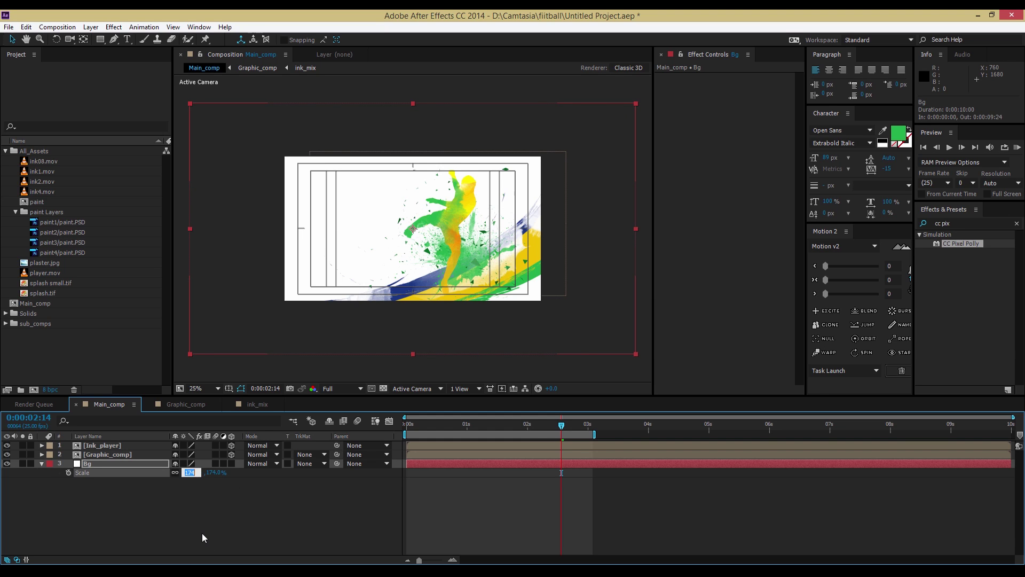
{"action": "type", "text": "250"}
{"action": "key", "text": "Return"}
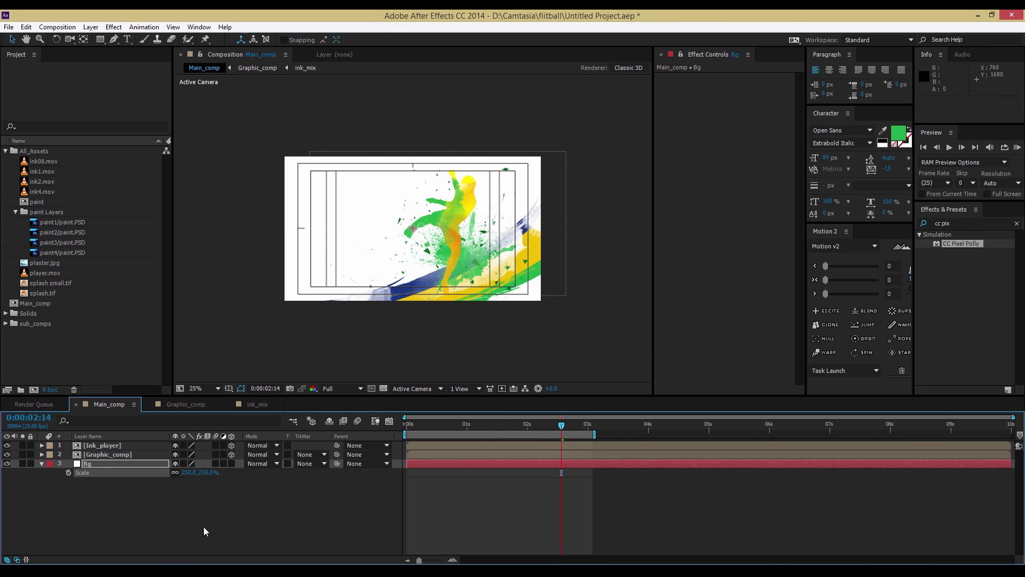
{"action": "key", "text": "comma"}
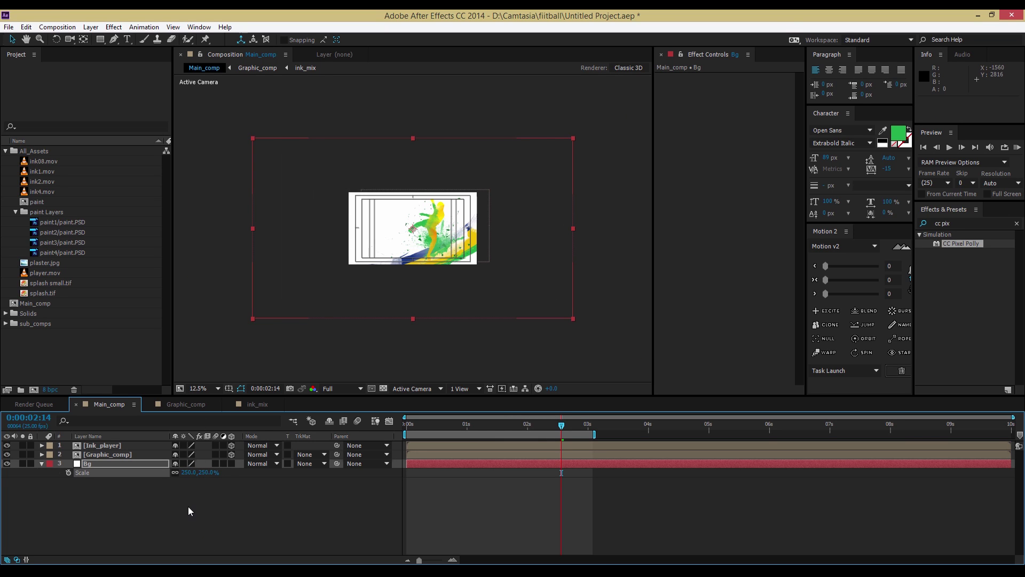
{"action": "left_click", "coordinate": [189, 507]}
{"action": "left_click_drag", "start_coordinate": [35, 264], "coordinate": [75, 459]}
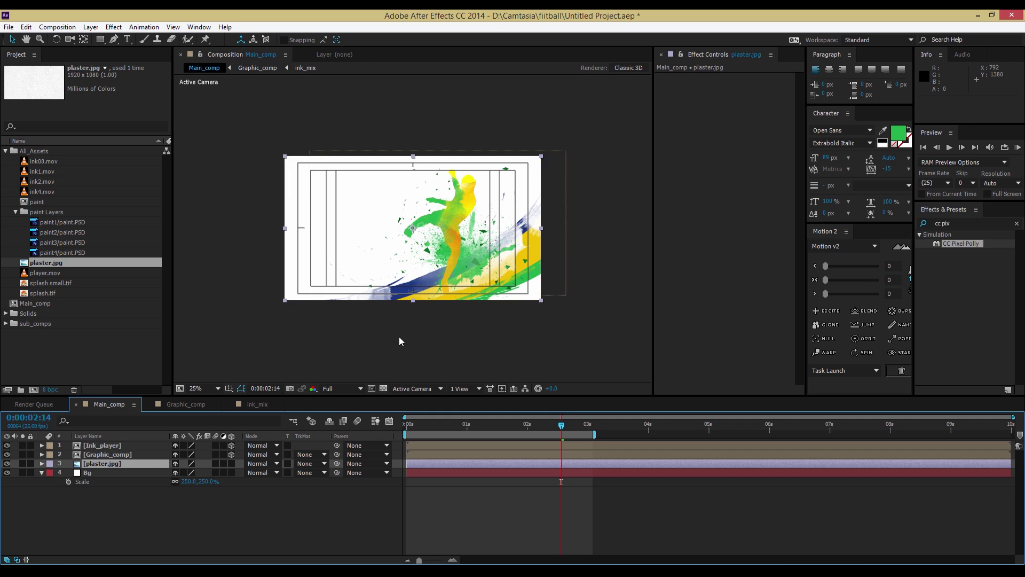
Step: Make the plaster.jpg and Bg layers 3D layers
{"action": "double_click", "coordinate": [80, 463]}
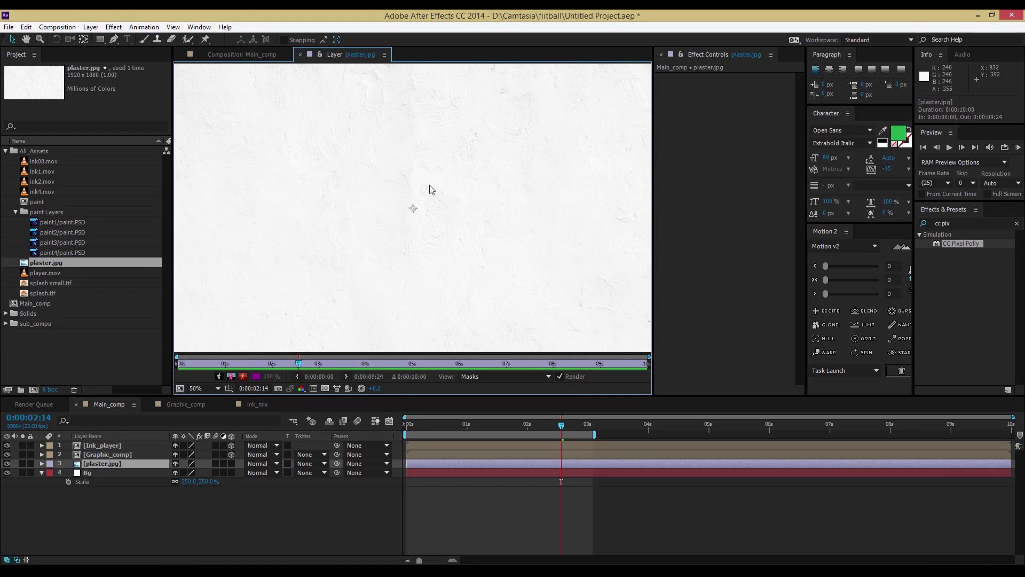
{"action": "left_click", "coordinate": [241, 54]}
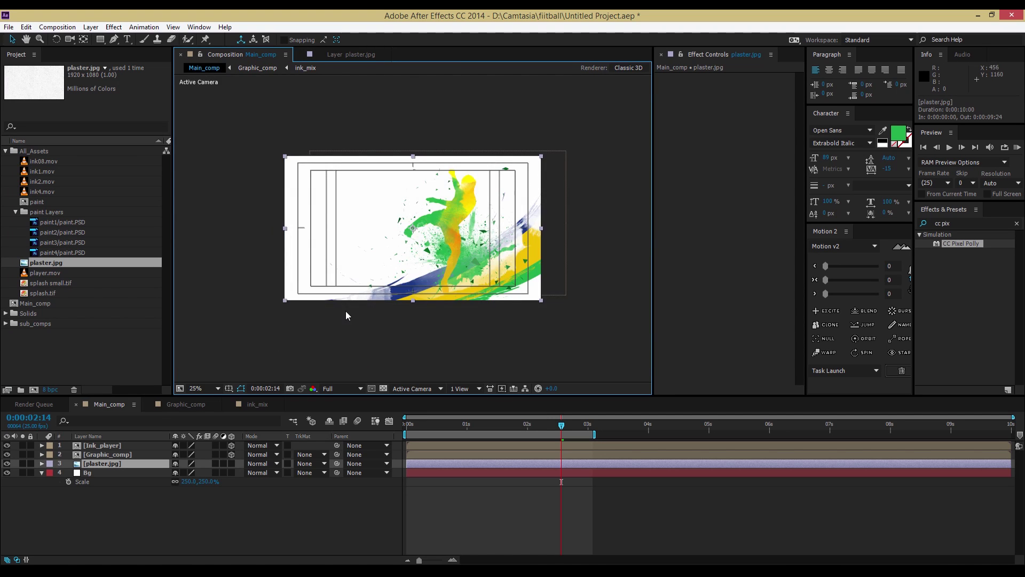
{"action": "key", "text": "period"}
{"action": "key", "text": "period"}
{"action": "key", "text": "period"}
{"action": "key", "text": "comma"}
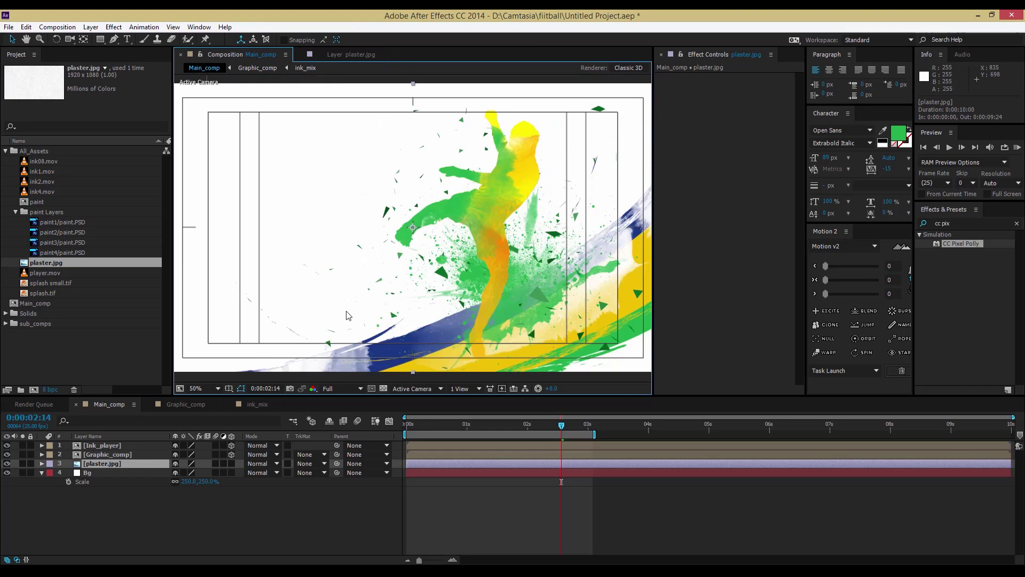
{"action": "key", "text": "comma"}
{"action": "key", "text": "comma"}
{"action": "key", "text": "period"}
{"action": "key", "text": "period"}
{"action": "left_click", "coordinate": [232, 464]}
{"action": "left_click", "coordinate": [232, 464]}
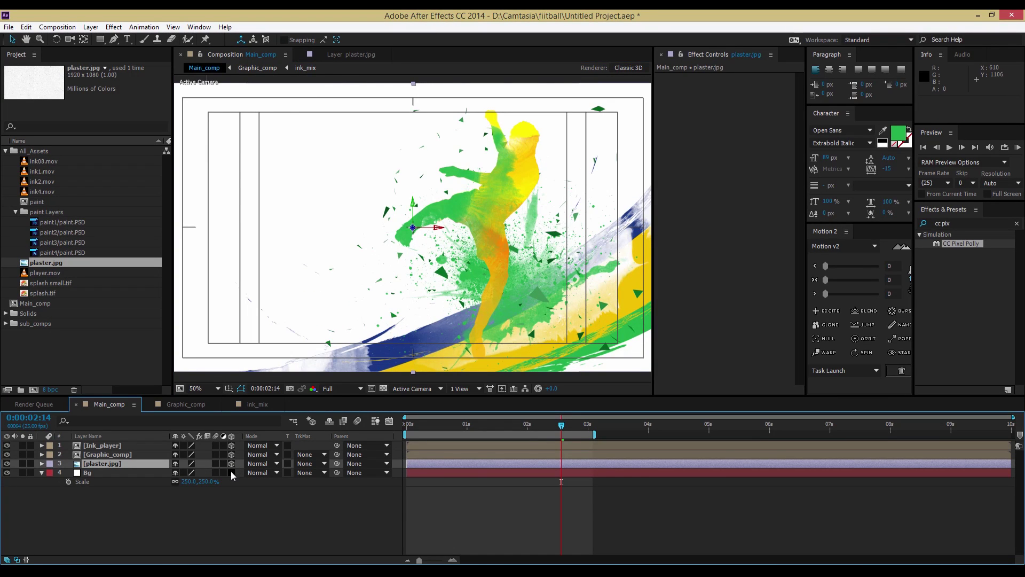
{"action": "left_click", "coordinate": [232, 473]}
Step: Set plaster.jpg's blending mode to Multiply
{"action": "key", "text": "comma"}
{"action": "key", "text": "comma"}
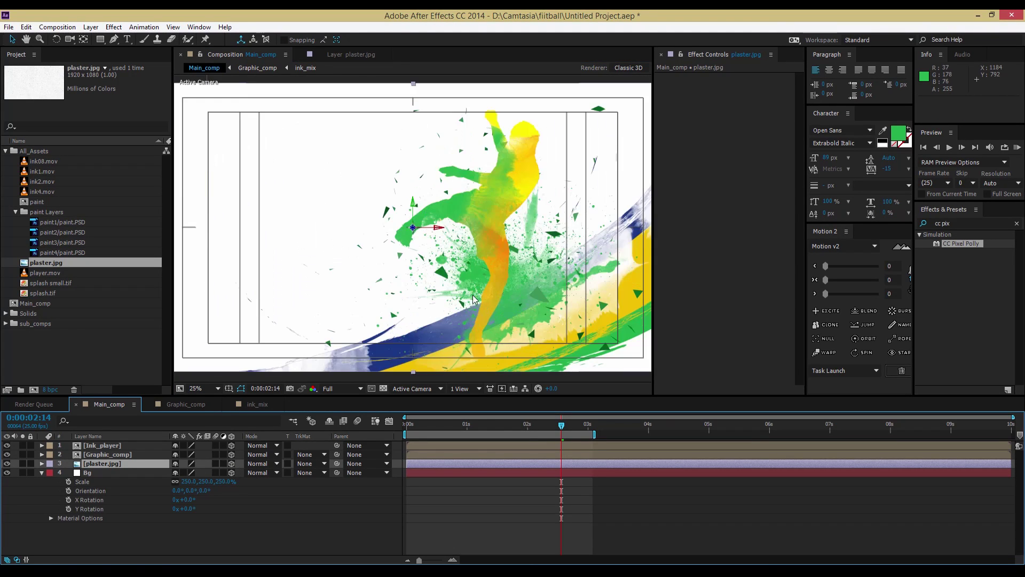
{"action": "key", "text": "period"}
{"action": "key", "text": "period"}
{"action": "left_click", "coordinate": [257, 472]}
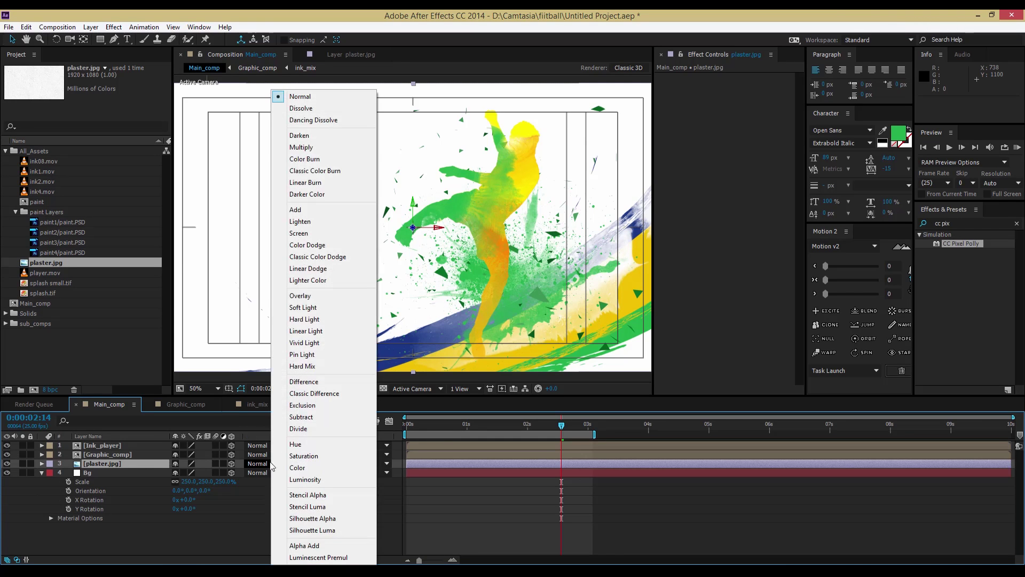
{"action": "left_click", "coordinate": [302, 148]}
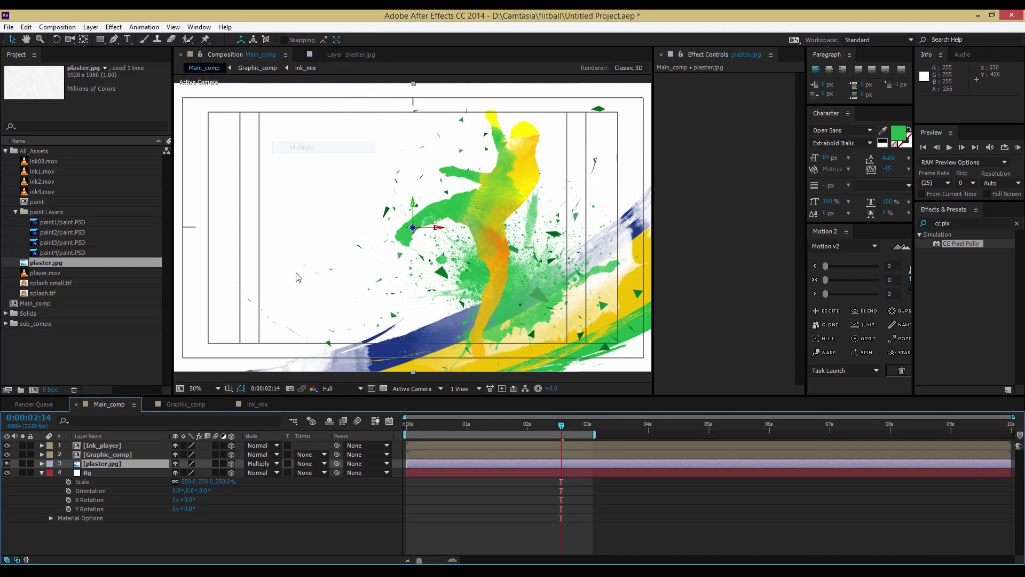
{"action": "left_click", "coordinate": [42, 473]}
{"action": "scroll", "coordinate": [447, 284], "scroll_direction": "down", "scroll_amount": 1}
{"action": "scroll", "coordinate": [449, 309], "scroll_direction": "up", "scroll_amount": 1}
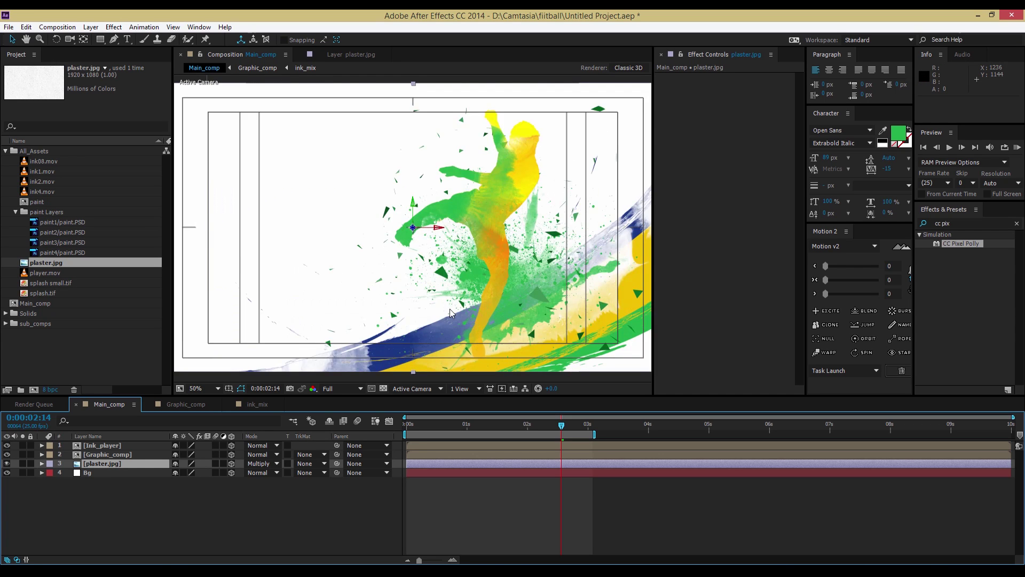
{"action": "scroll", "coordinate": [449, 309], "scroll_direction": "down", "scroll_amount": 2}
{"action": "left_click", "coordinate": [186, 538]}
Step: Add a new camera layer, Camera 1, with the default camera settings
{"action": "right_click", "coordinate": [137, 521]}
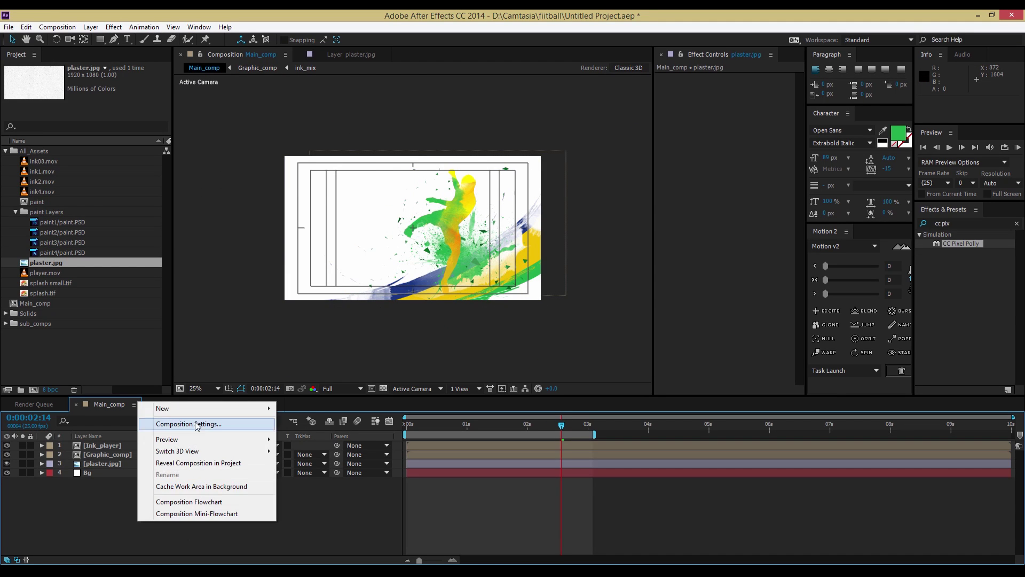
{"action": "mouse_move", "coordinate": [165, 408]}
{"action": "left_click", "coordinate": [303, 459]}
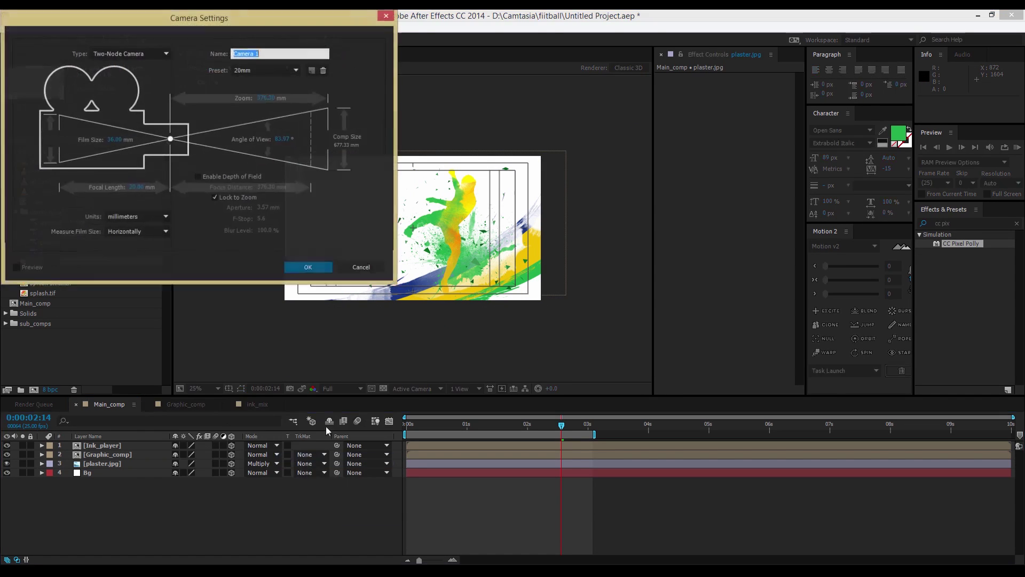
{"action": "left_click", "coordinate": [302, 271]}
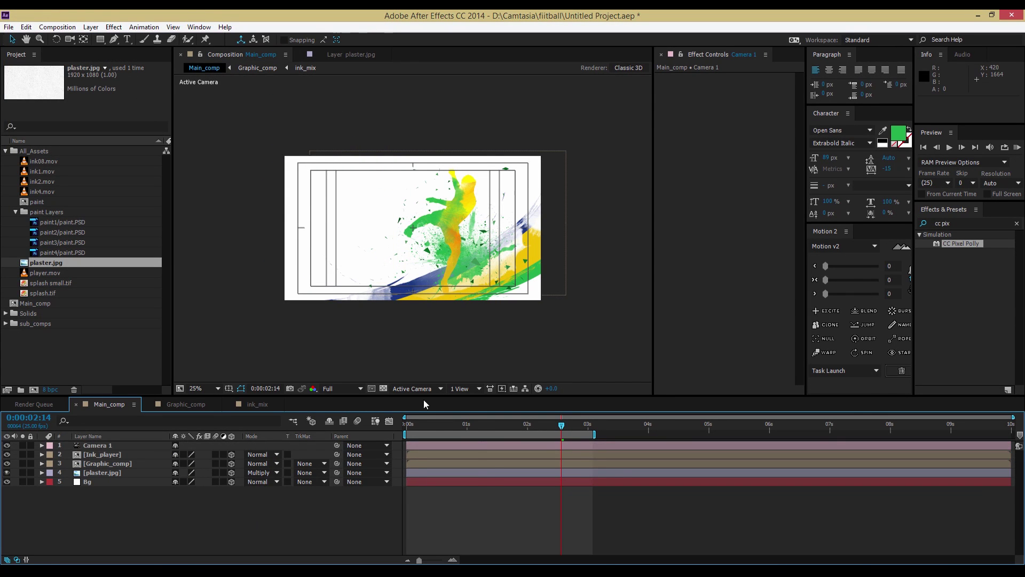
Step: In Top view, push Bg, plaster.jpg and Graphic_comp back to different depths, Graphic_comp to Z 528
{"action": "left_click", "coordinate": [422, 388]}
{"action": "left_click", "coordinate": [414, 455]}
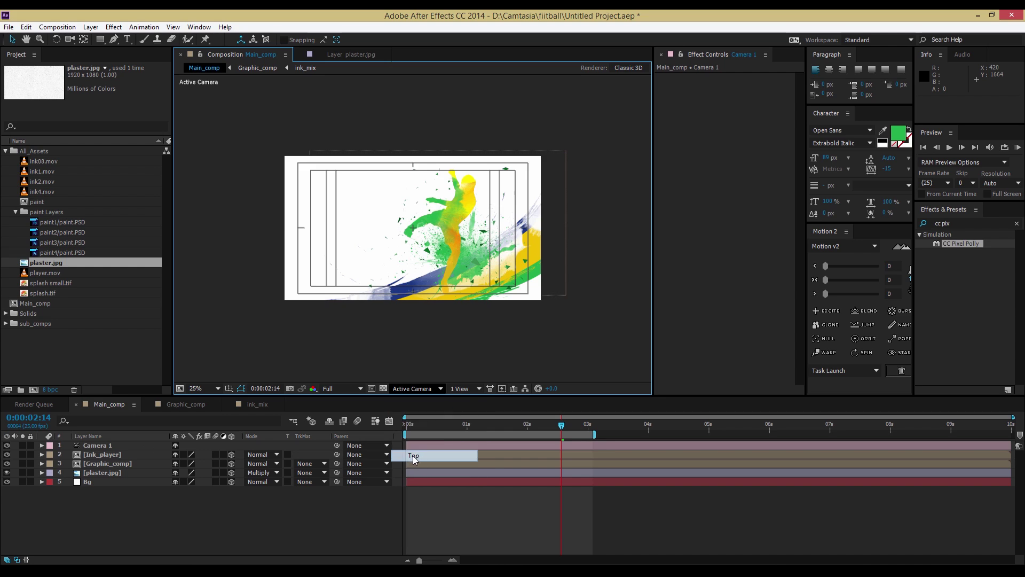
{"action": "scroll", "coordinate": [445, 327], "scroll_direction": "down", "scroll_amount": 1}
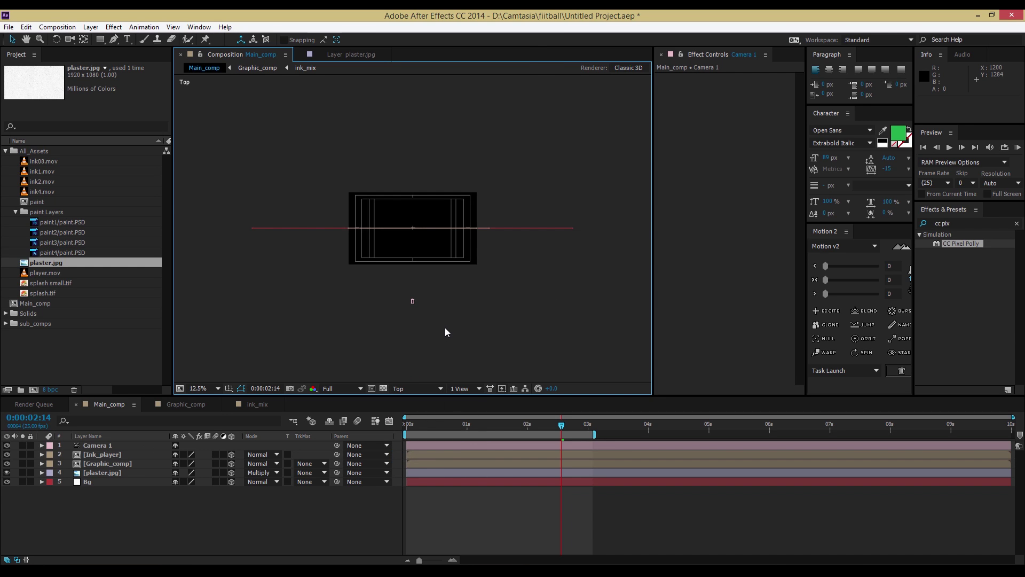
{"action": "left_click", "coordinate": [95, 481]}
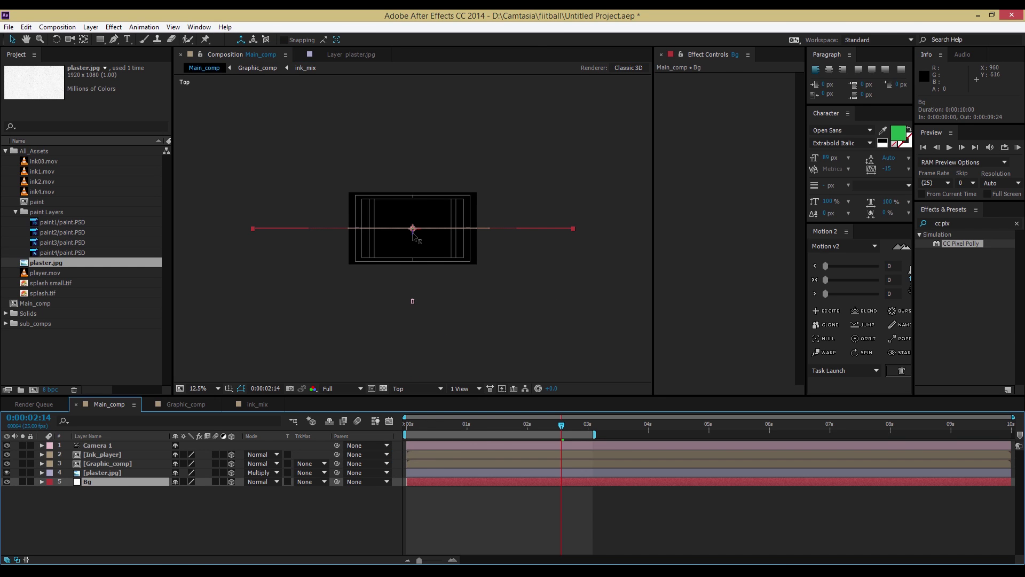
{"action": "left_click_drag", "start_coordinate": [413, 233], "coordinate": [414, 162]}
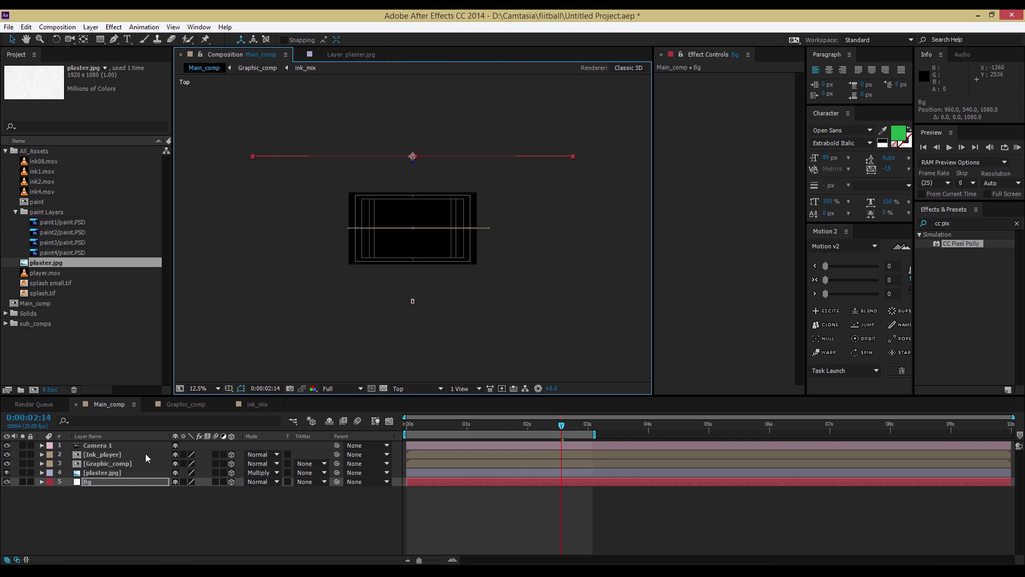
{"action": "left_click", "coordinate": [109, 472]}
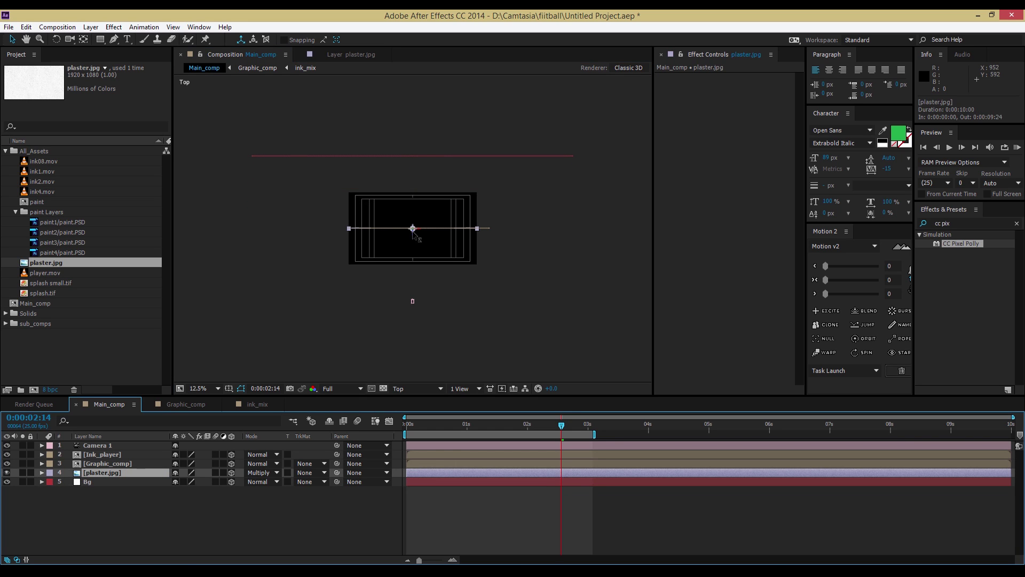
{"action": "left_click_drag", "start_coordinate": [413, 233], "coordinate": [414, 174]}
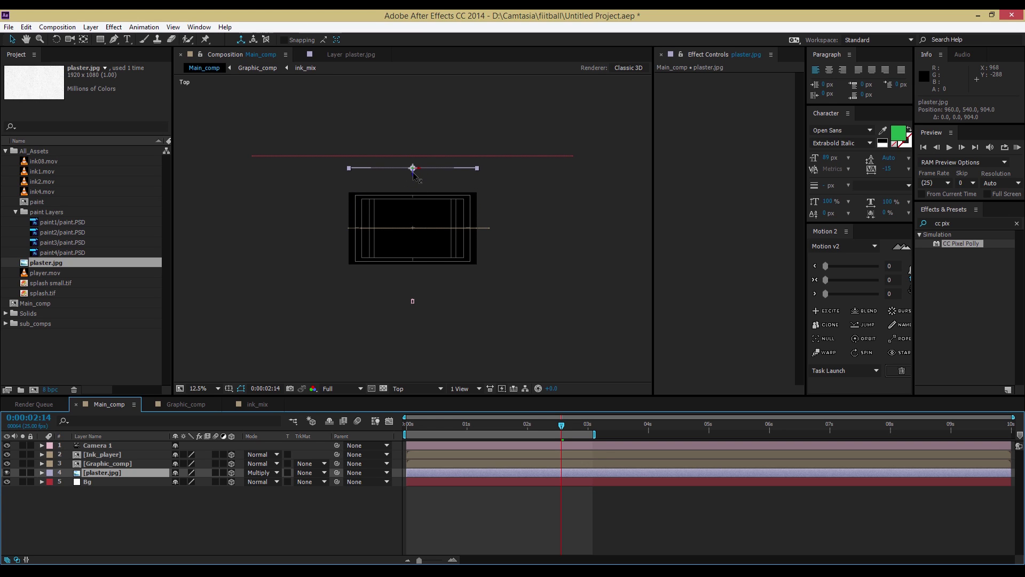
{"action": "left_click", "coordinate": [394, 242]}
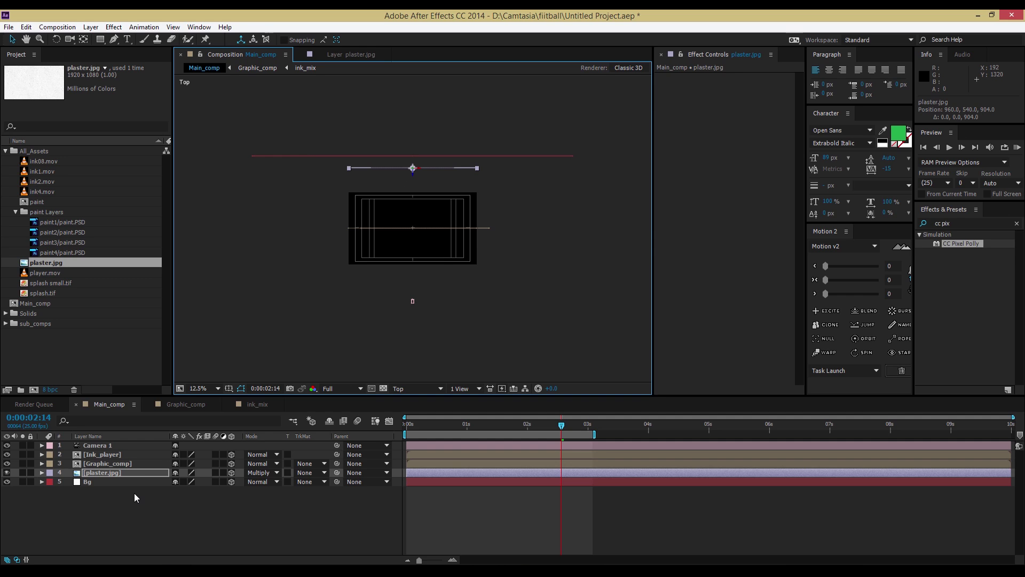
{"action": "left_click", "coordinate": [107, 463]}
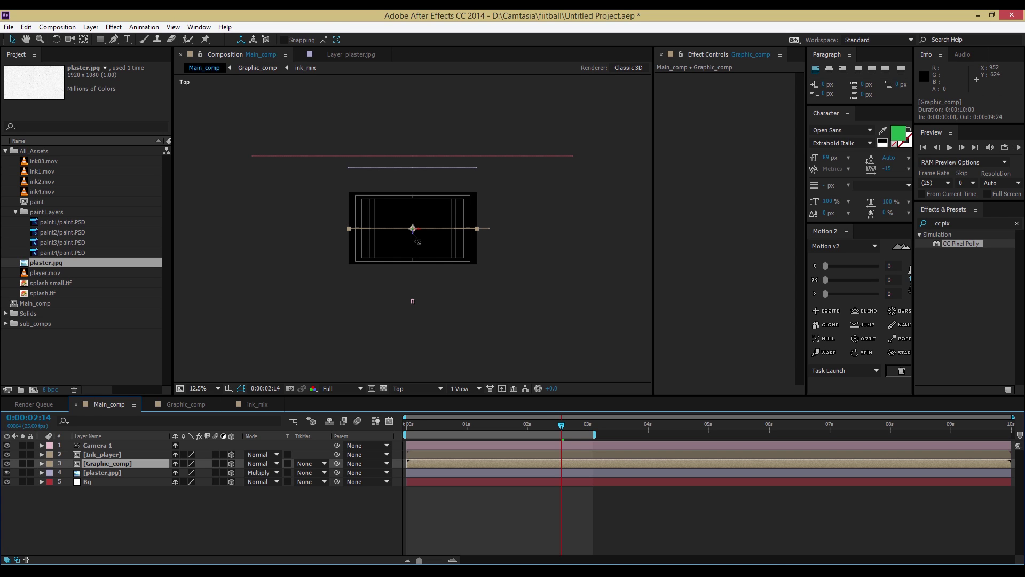
{"action": "left_click_drag", "start_coordinate": [413, 235], "coordinate": [413, 197]}
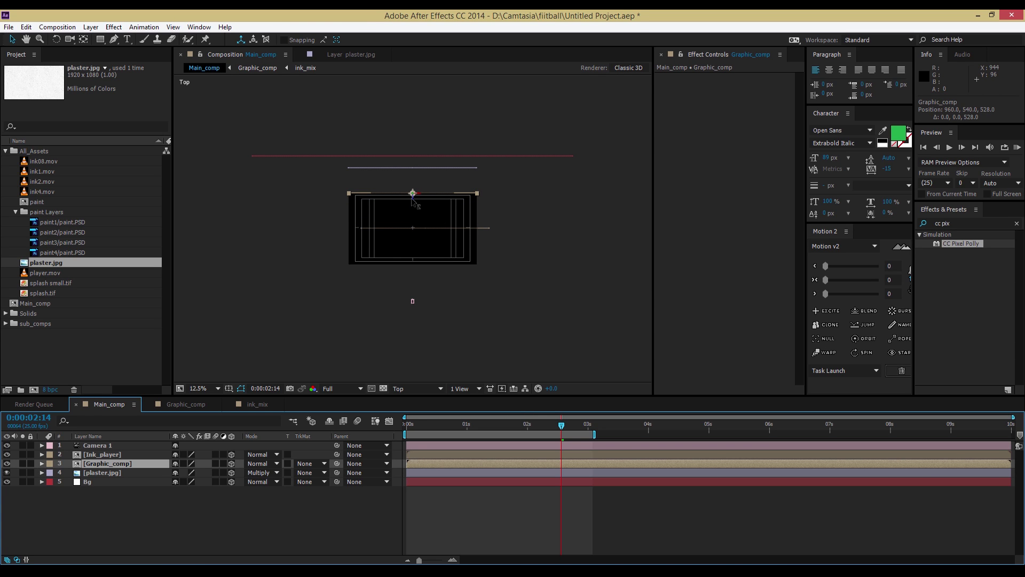
Step: Switch the 3D view back to Camera 1
{"action": "left_click", "coordinate": [175, 520]}
{"action": "key", "text": "period"}
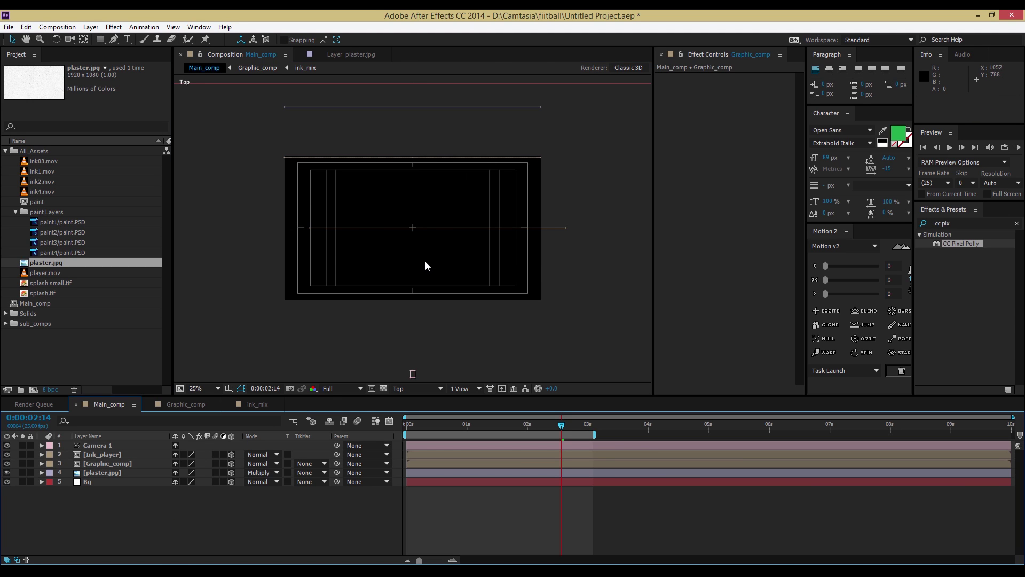
{"action": "key", "text": "comma"}
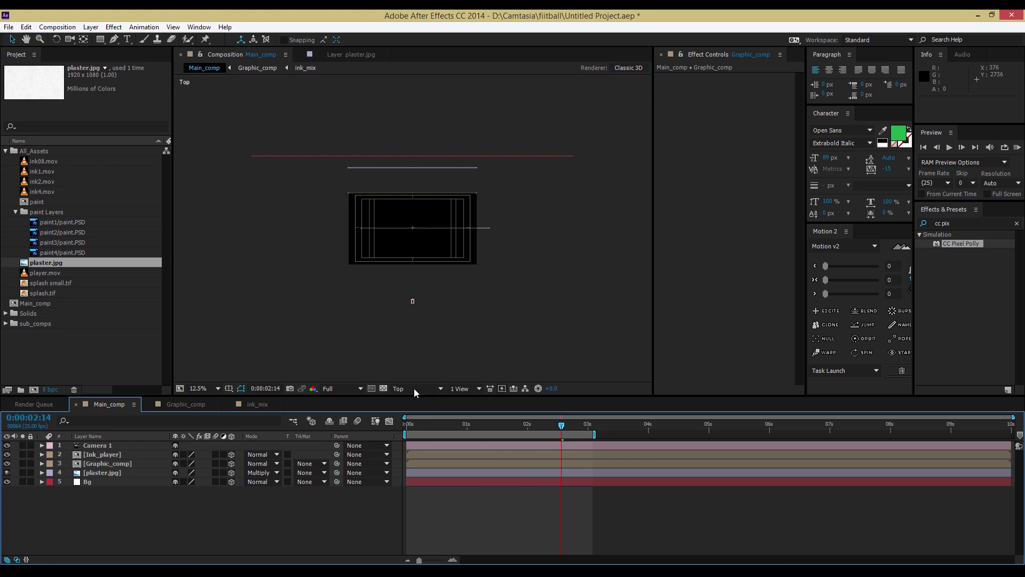
{"action": "left_click", "coordinate": [414, 389]}
{"action": "left_click", "coordinate": [420, 416]}
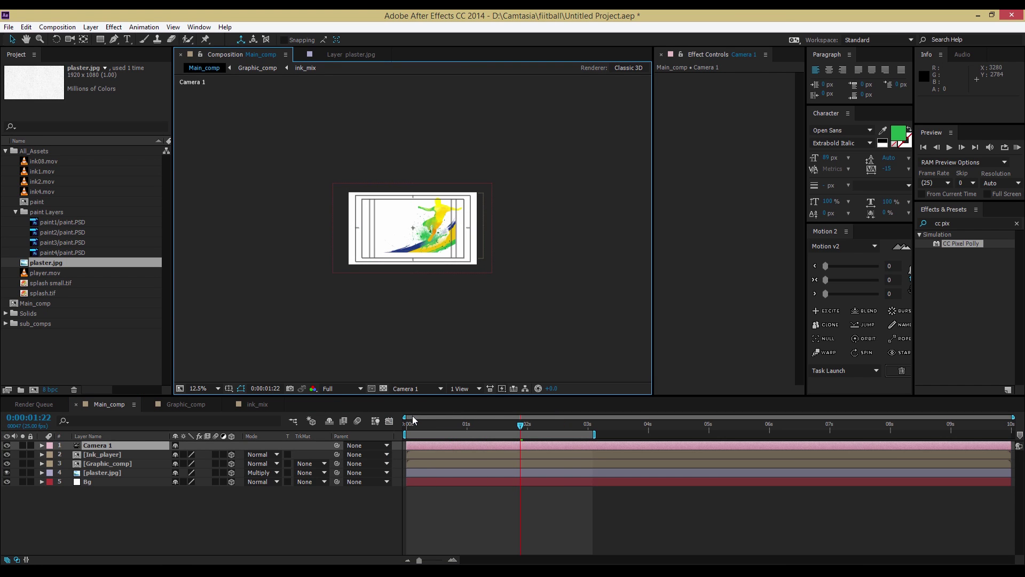
Step: Scale the Graphic_comp layer up to 155% in its Transform properties
{"action": "key", "text": "period"}
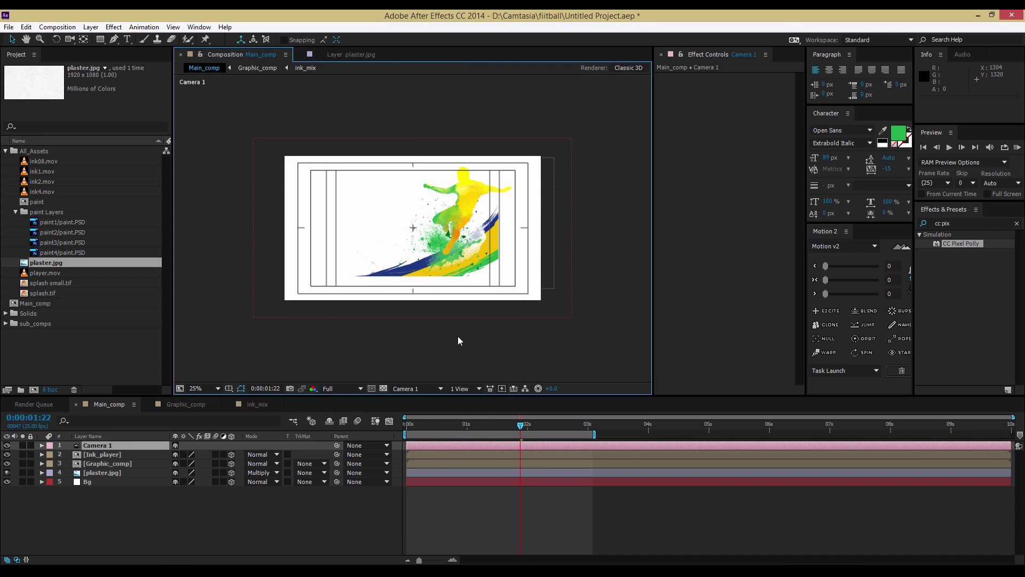
{"action": "left_click_drag", "start_coordinate": [415, 427], "coordinate": [510, 442]}
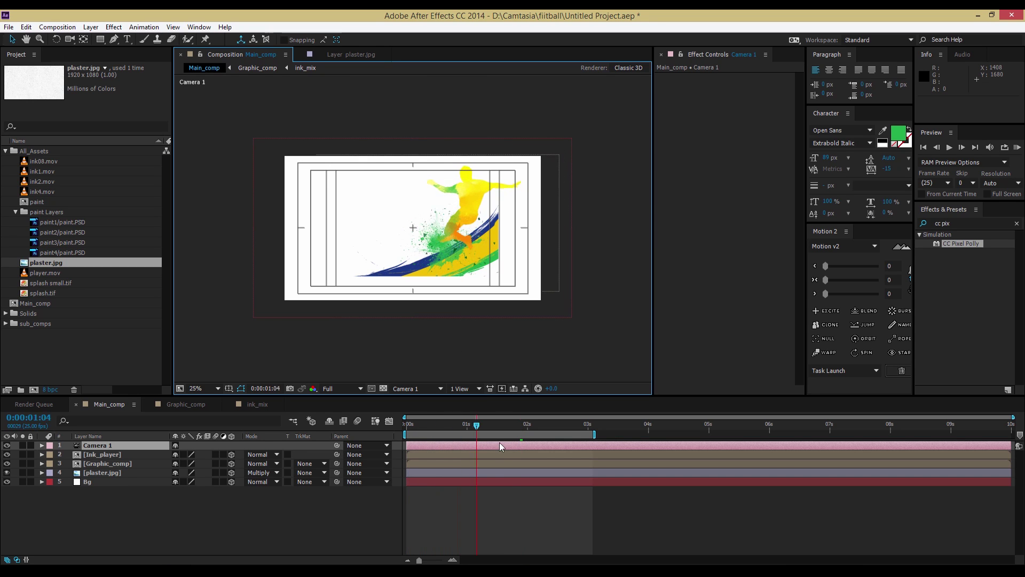
{"action": "left_click", "coordinate": [105, 463]}
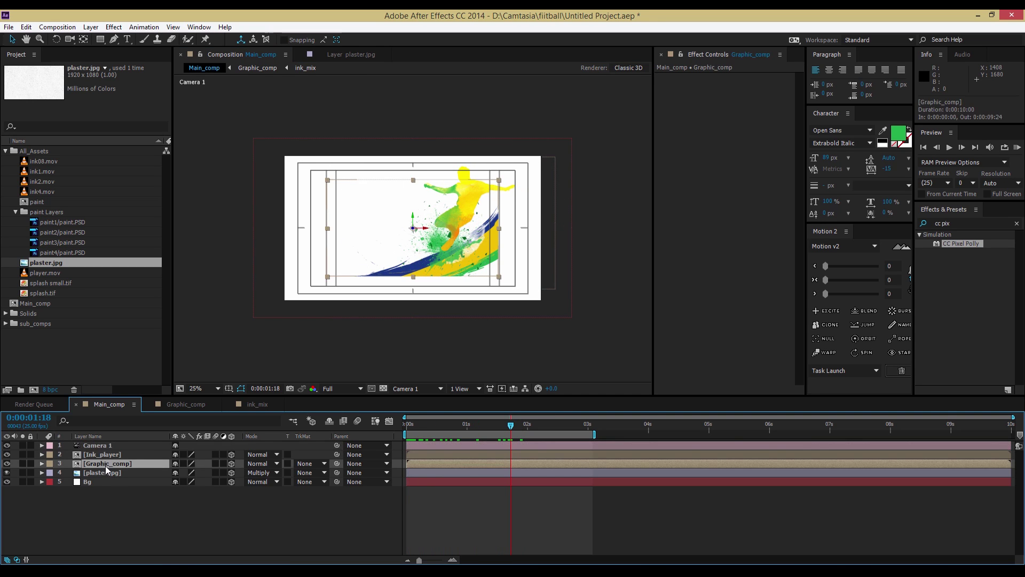
{"action": "left_click", "coordinate": [42, 463]}
{"action": "left_click", "coordinate": [51, 472]}
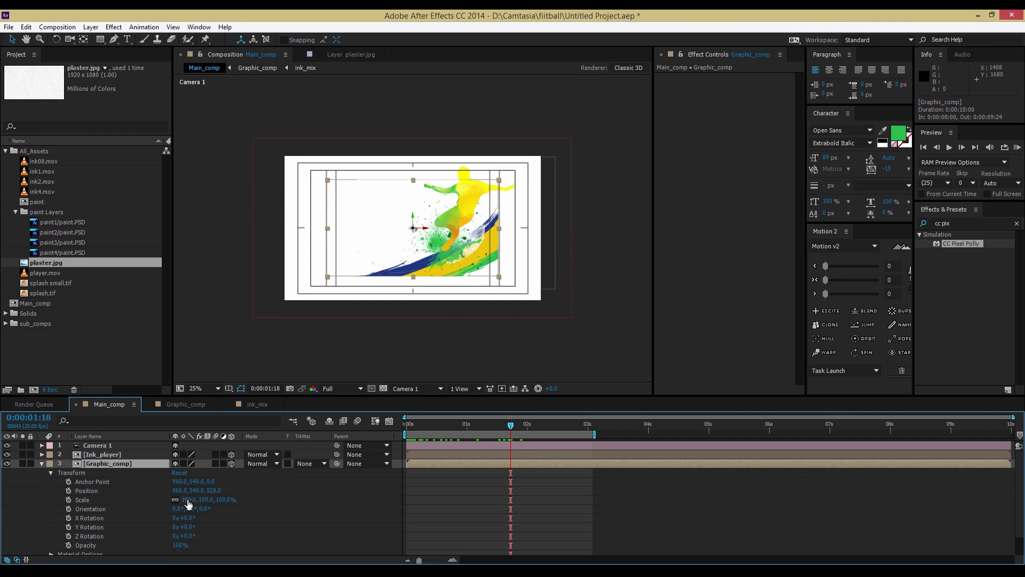
{"action": "left_click_drag", "start_coordinate": [188, 499], "coordinate": [219, 500]}
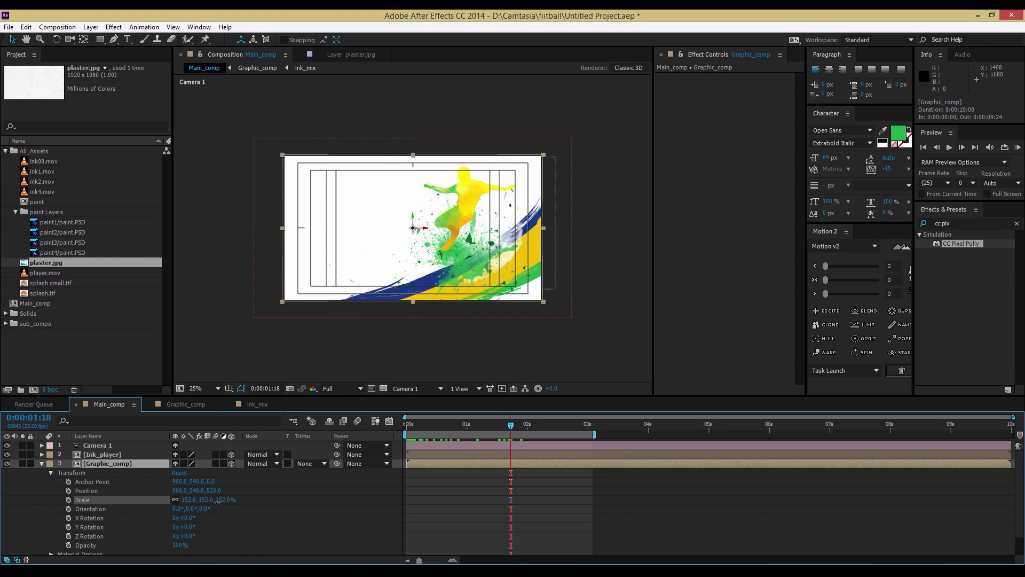
{"action": "left_click", "coordinate": [189, 500]}
{"action": "type", "text": "1"}
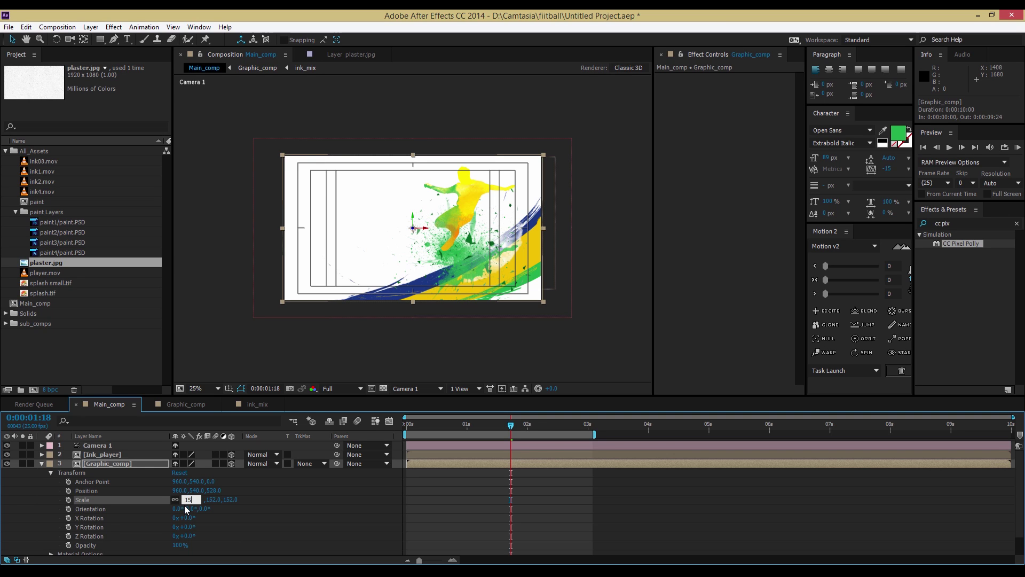
{"action": "type", "text": "5"}
{"action": "key", "text": "Return"}
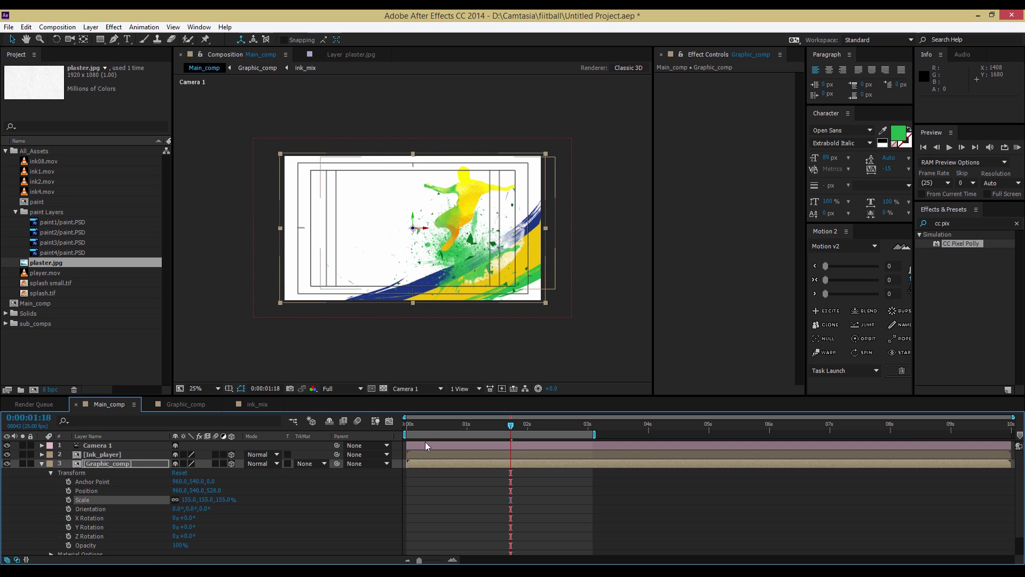
Step: Play back Main_comp to check how the enlarged Graphic_comp fills the frame
{"action": "left_click_drag", "start_coordinate": [421, 428], "coordinate": [447, 430]}
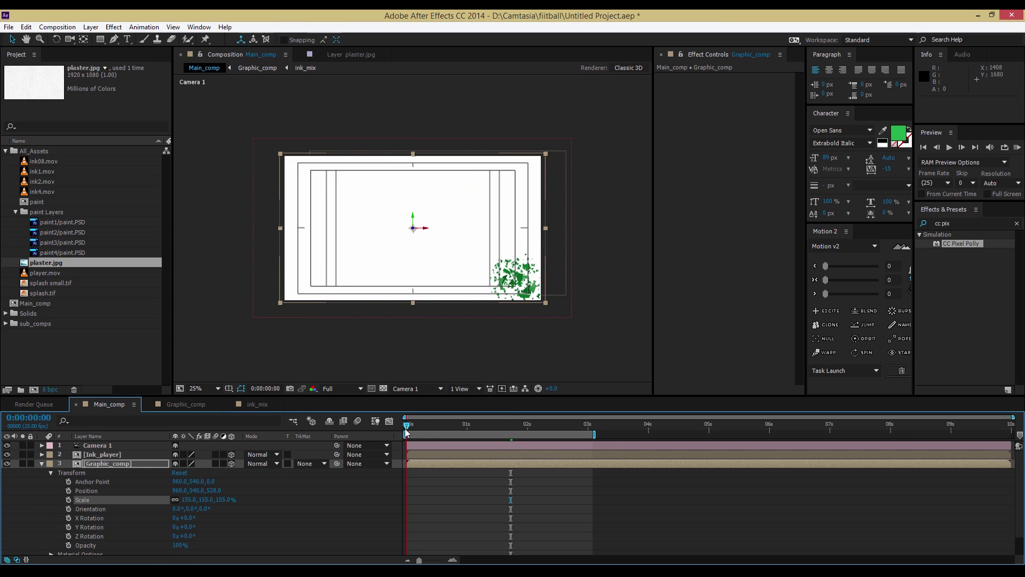
{"action": "key", "text": "space"}
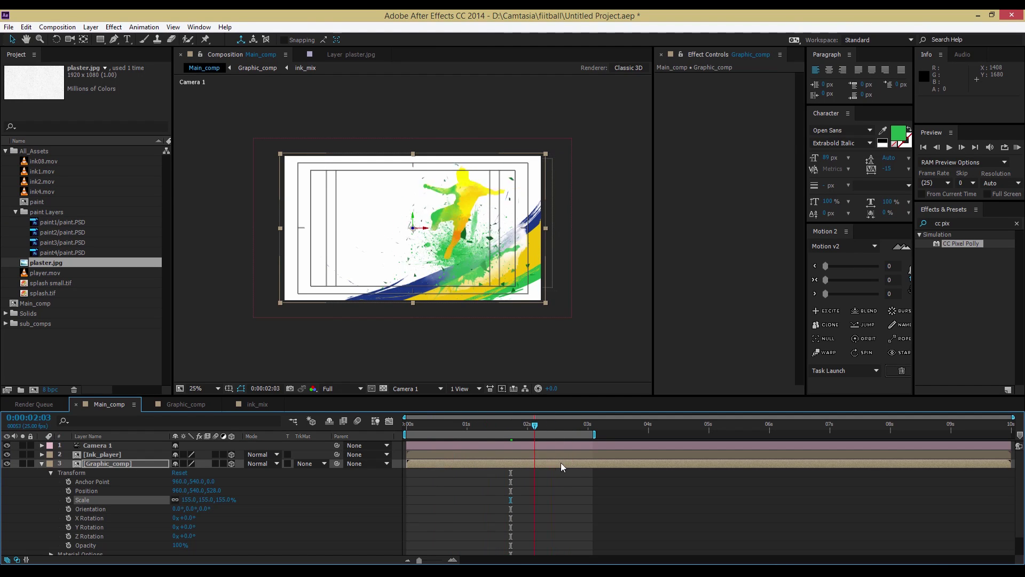
{"action": "left_click", "coordinate": [41, 463]}
{"action": "left_click", "coordinate": [54, 505]}
{"action": "left_click_drag", "start_coordinate": [416, 433], "coordinate": [553, 443]}
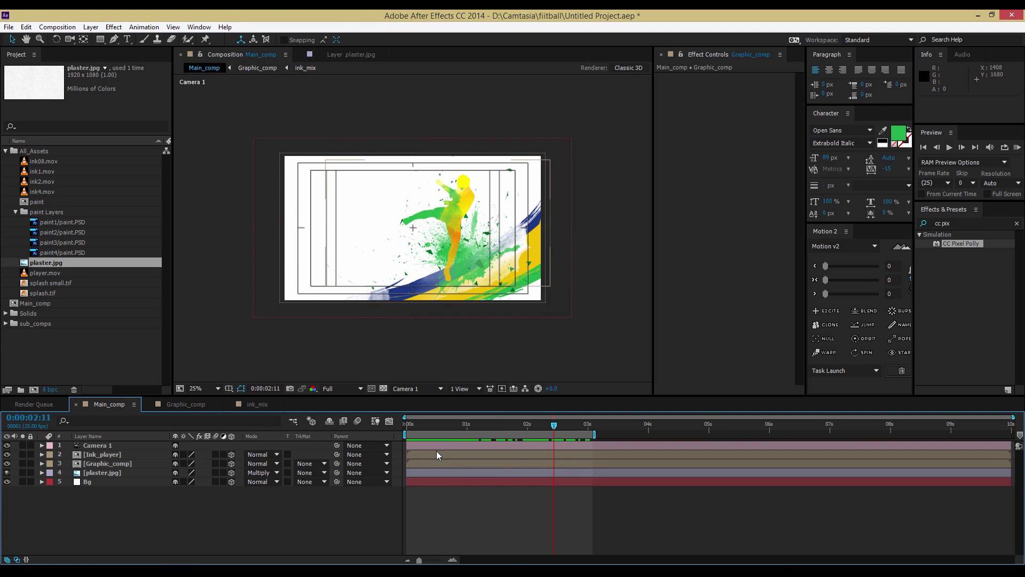
Step: Switch Main_comp's 3D view to Top and select Camera 1
{"action": "left_click", "coordinate": [399, 389]}
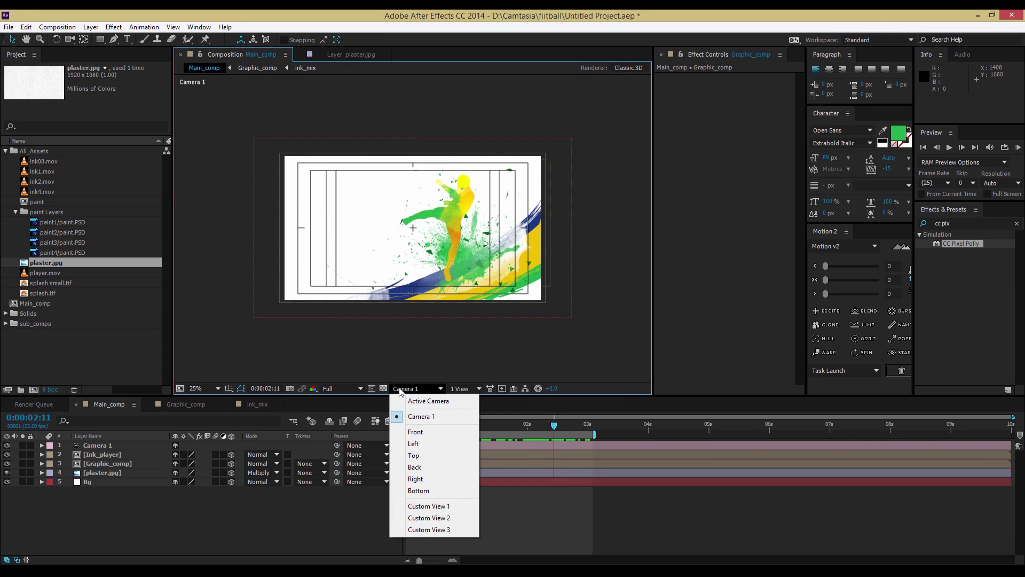
{"action": "left_click", "coordinate": [414, 455]}
{"action": "key", "text": "comma"}
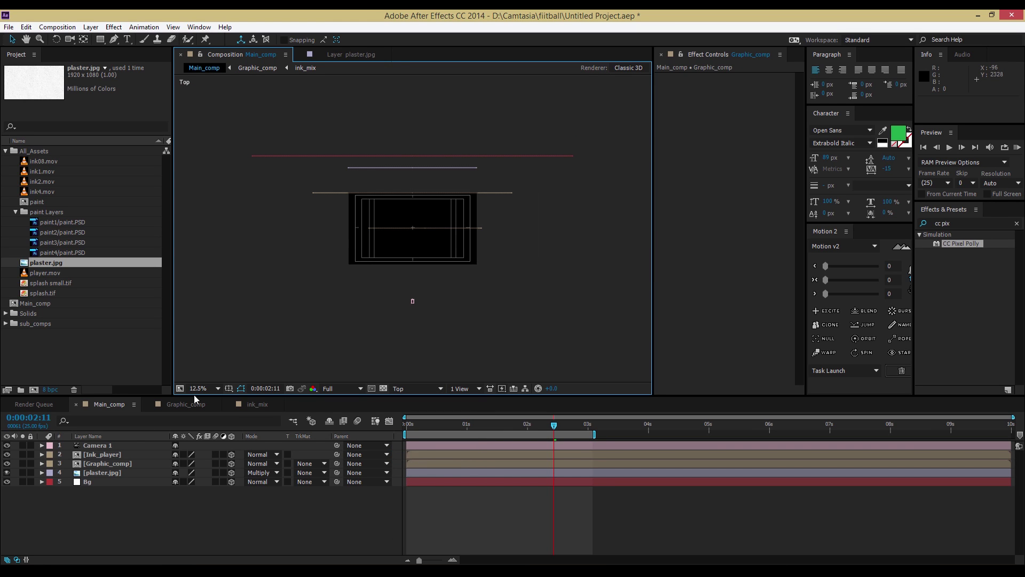
{"action": "left_click", "coordinate": [104, 446]}
{"action": "key", "text": "period"}
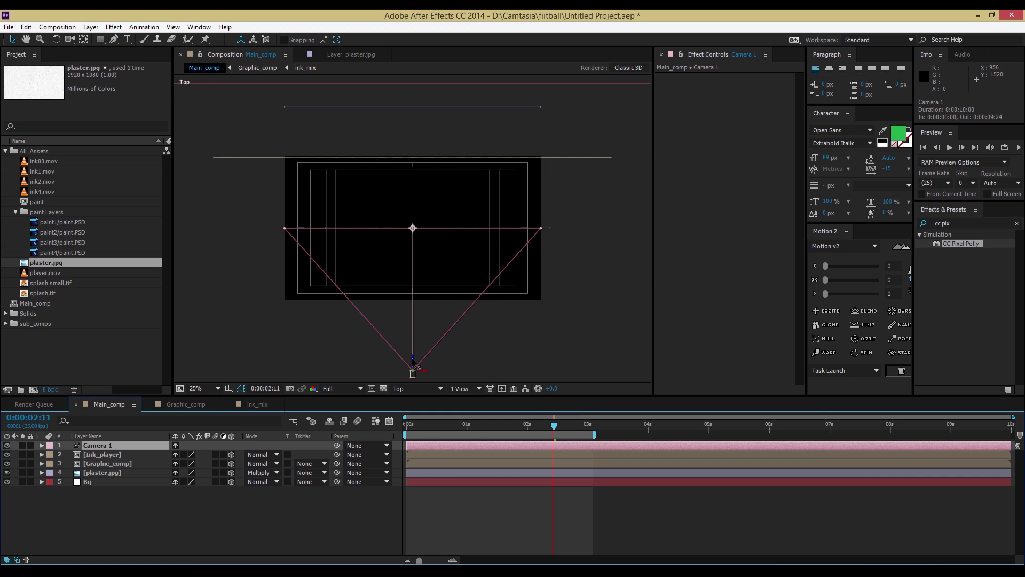
Step: Keyframe Camera 1's Position at 0:00:03:00 as 960, 540, -1066.7
{"action": "left_click_drag", "start_coordinate": [413, 362], "coordinate": [414, 319]}
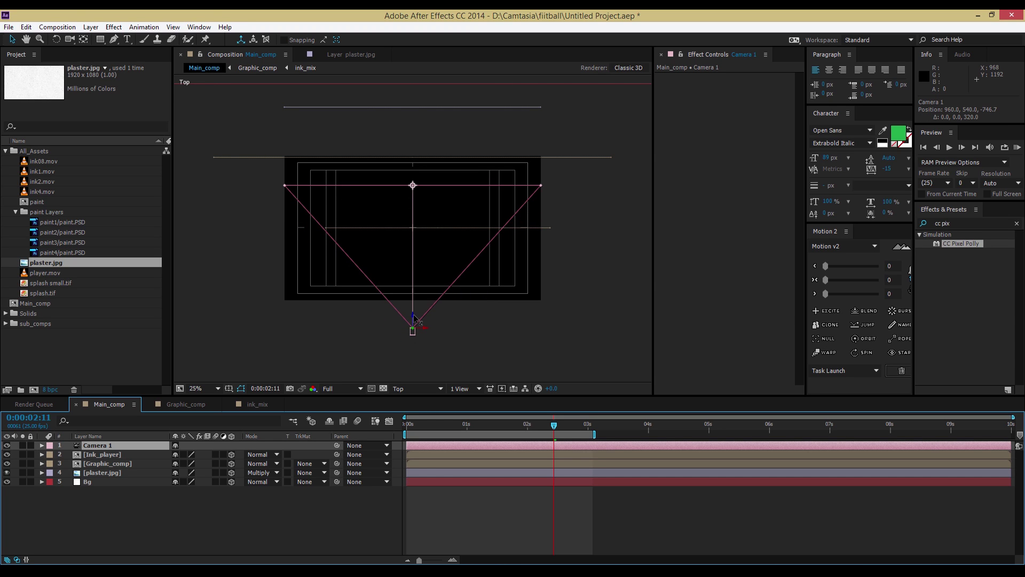
{"action": "key", "text": "ctrl+z"}
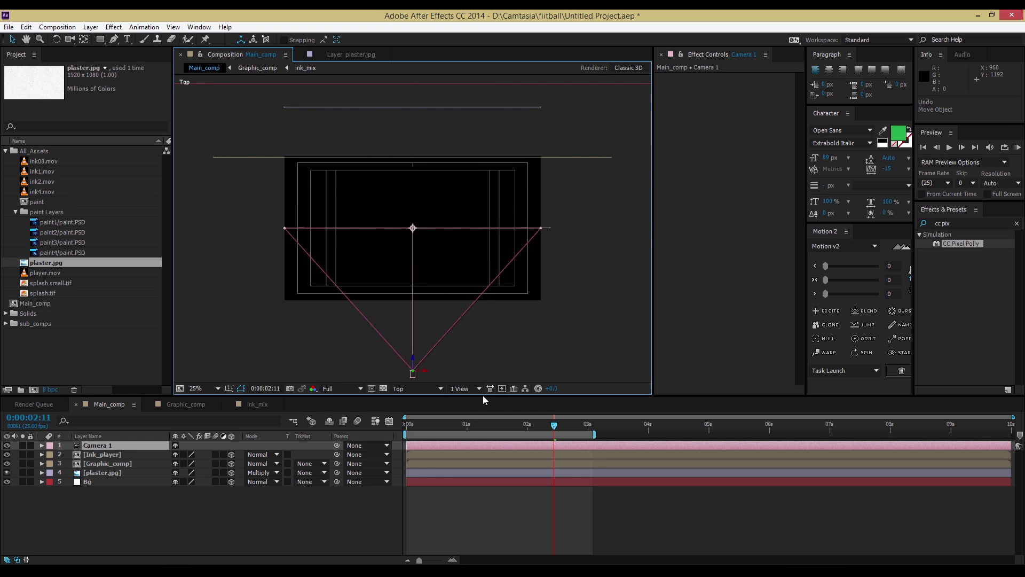
{"action": "left_click_drag", "start_coordinate": [556, 429], "coordinate": [575, 433]}
{"action": "left_click", "coordinate": [587, 443]}
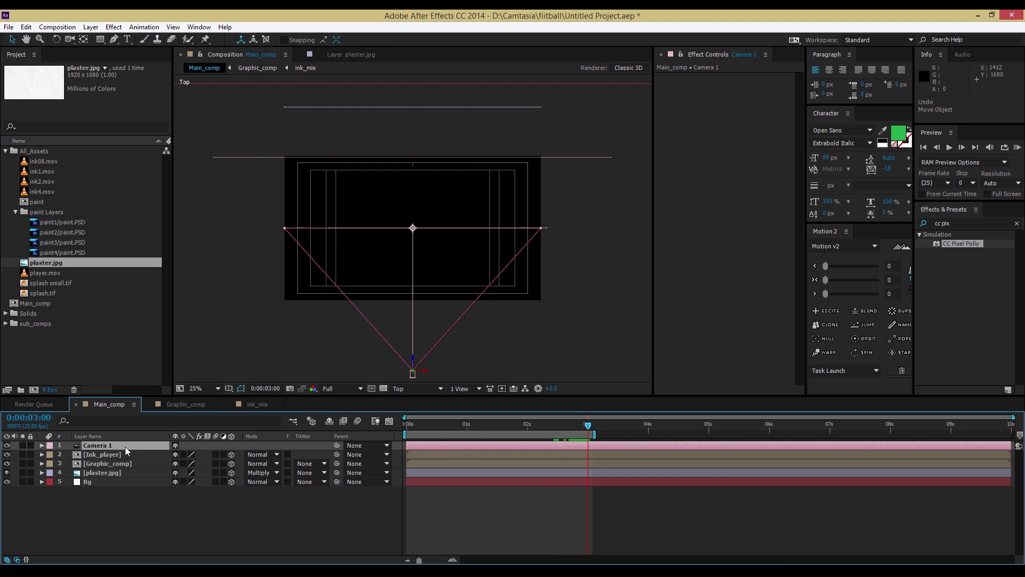
{"action": "key", "text": "alt+shift+p"}
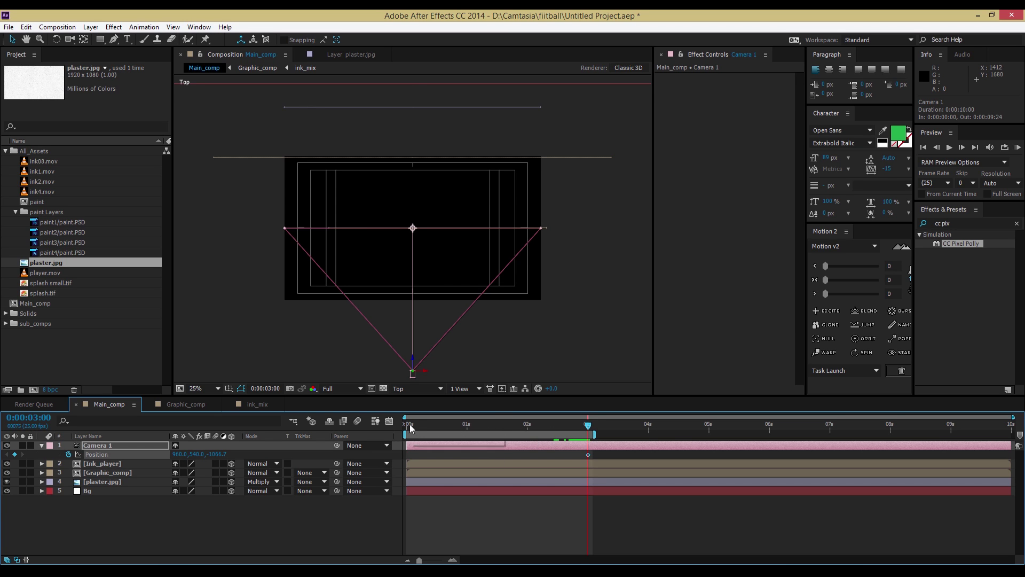
Step: At 0:00, move Camera 1 closer to a Z position of -550.7
{"action": "left_click_drag", "start_coordinate": [410, 427], "coordinate": [403, 429]}
{"action": "left_click_drag", "start_coordinate": [414, 361], "coordinate": [417, 295]}
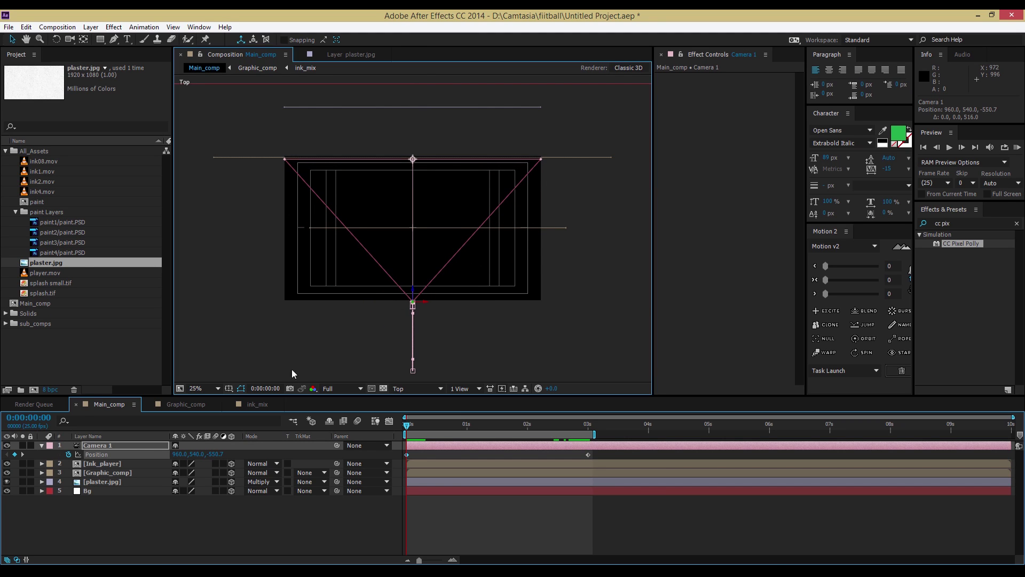
{"action": "left_click", "coordinate": [136, 448]}
Step: Keyframe Camera 1's Orientation with a 30° Z roll at 0s and about 3° at 3s
{"action": "key", "text": "shift+r"}
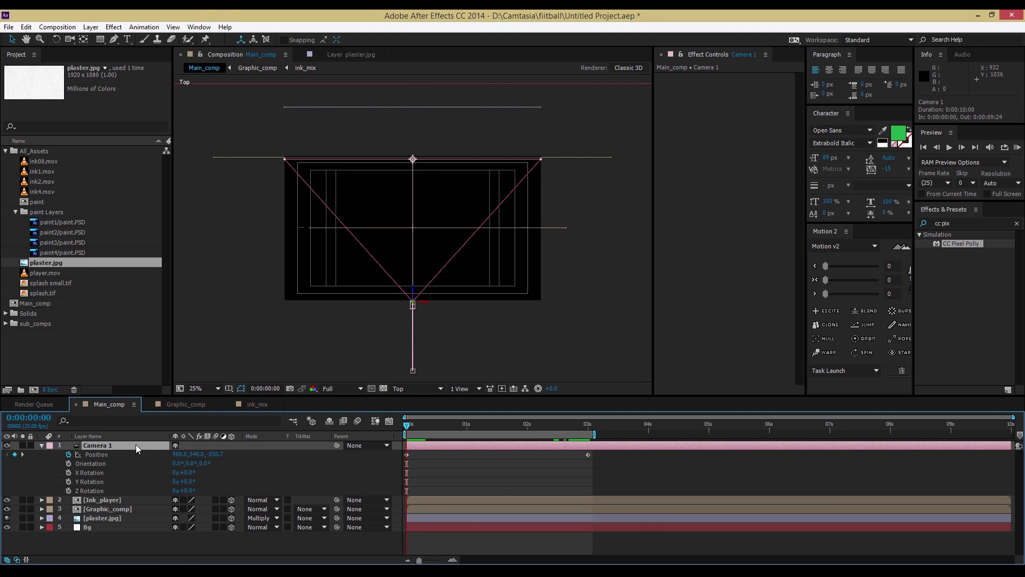
{"action": "left_click", "coordinate": [69, 462]}
{"action": "type", "text": "360"}
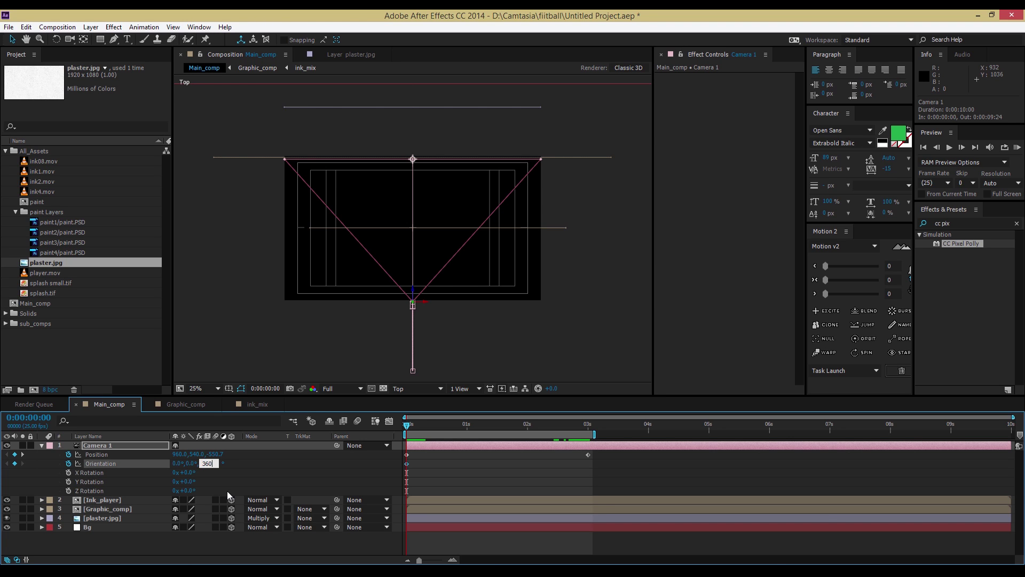
{"action": "key", "text": "Return"}
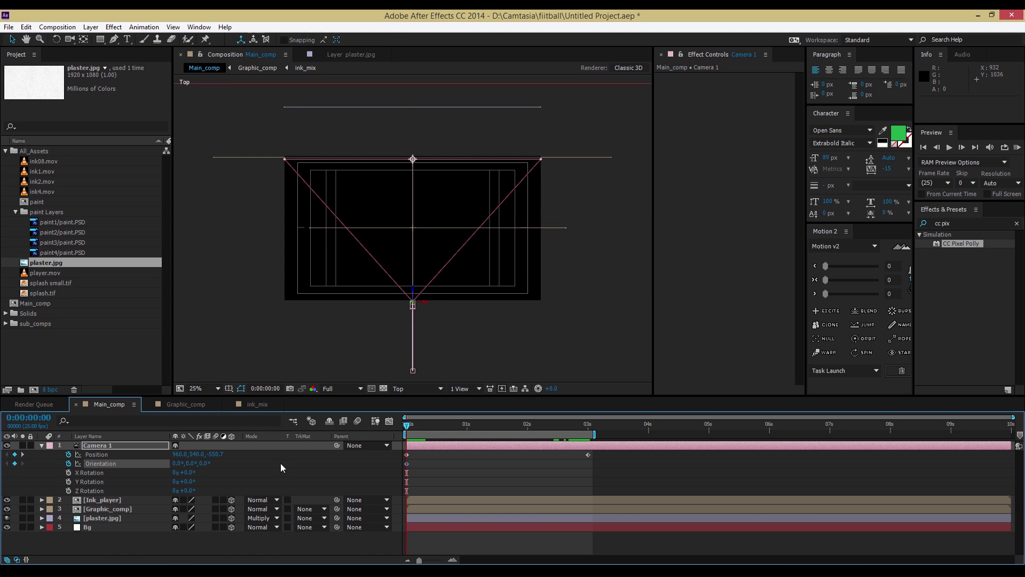
{"action": "left_click_drag", "start_coordinate": [207, 463], "coordinate": [382, 473]}
{"action": "left_click_drag", "start_coordinate": [414, 426], "coordinate": [589, 483]}
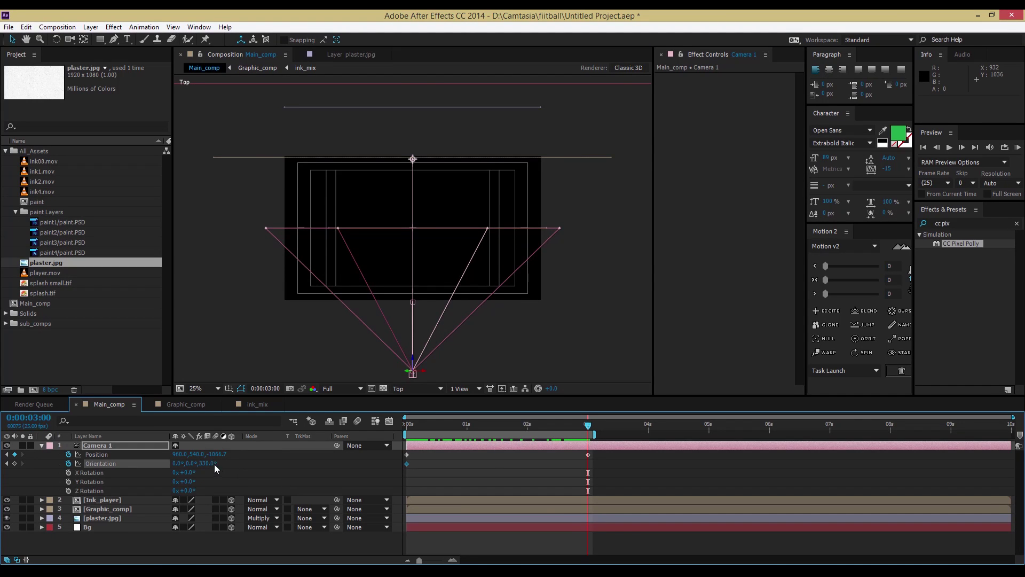
{"action": "left_click_drag", "start_coordinate": [213, 463], "coordinate": [37, 466]}
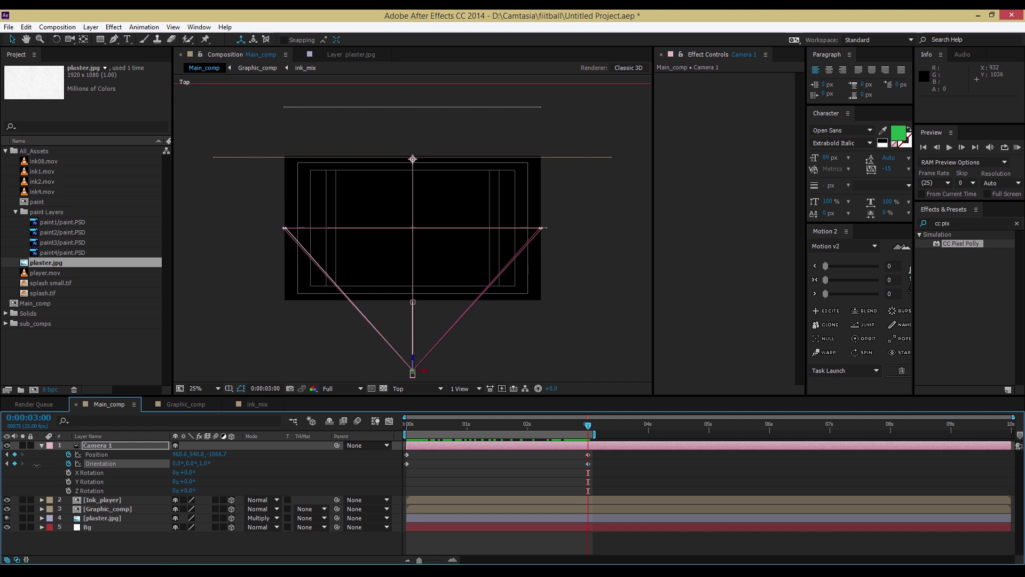
{"action": "left_click_drag", "start_coordinate": [36, 466], "coordinate": [38, 466]}
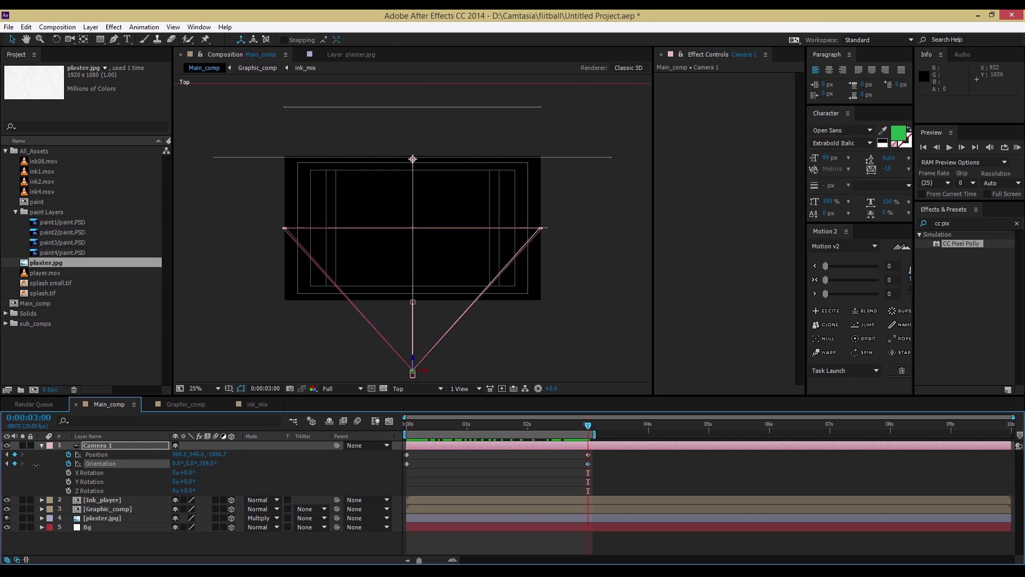
Step: View the scene through Camera 1 and set its Orientation Z to 0° at 3 seconds
{"action": "left_click", "coordinate": [417, 389]}
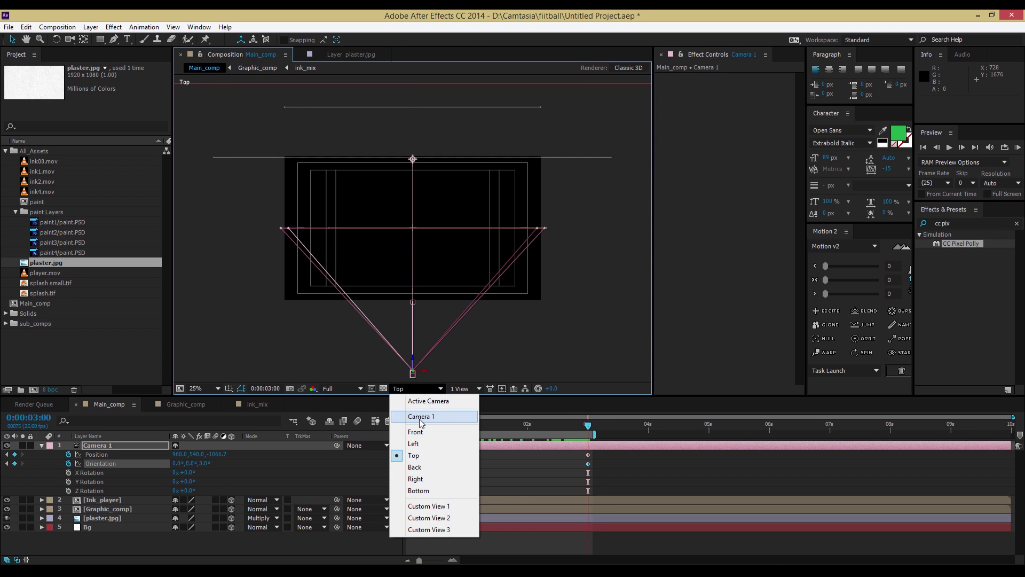
{"action": "left_click", "coordinate": [422, 417]}
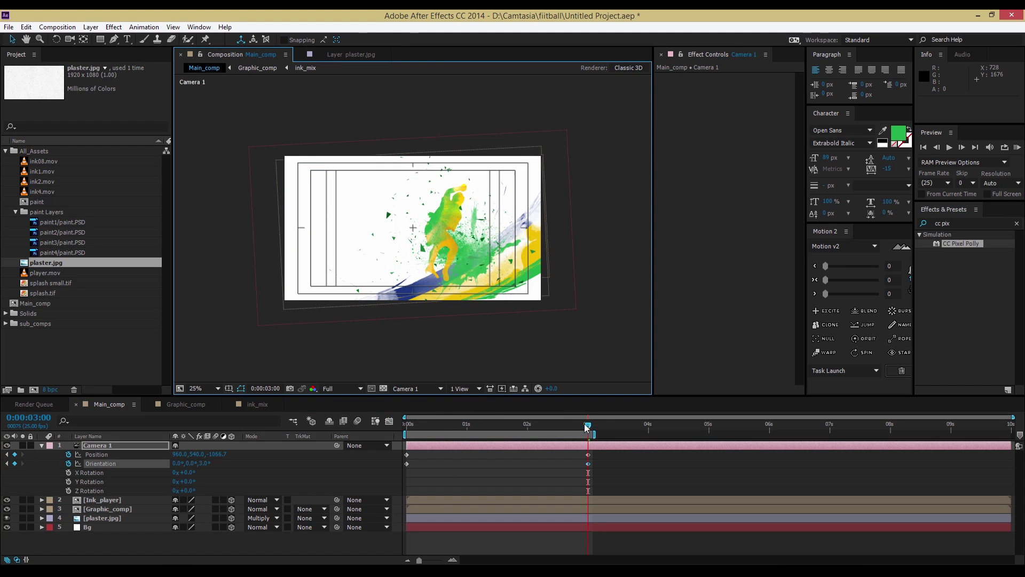
{"action": "mouse_move", "coordinate": [586, 427]}
{"action": "left_mouse_down"}
{"action": "mouse_move", "coordinate": [418, 423]}
{"action": "mouse_move", "coordinate": [390, 435]}
{"action": "mouse_move", "coordinate": [524, 452]}
{"action": "mouse_move", "coordinate": [393, 457]}
{"action": "mouse_move", "coordinate": [589, 456]}
{"action": "left_mouse_up"}
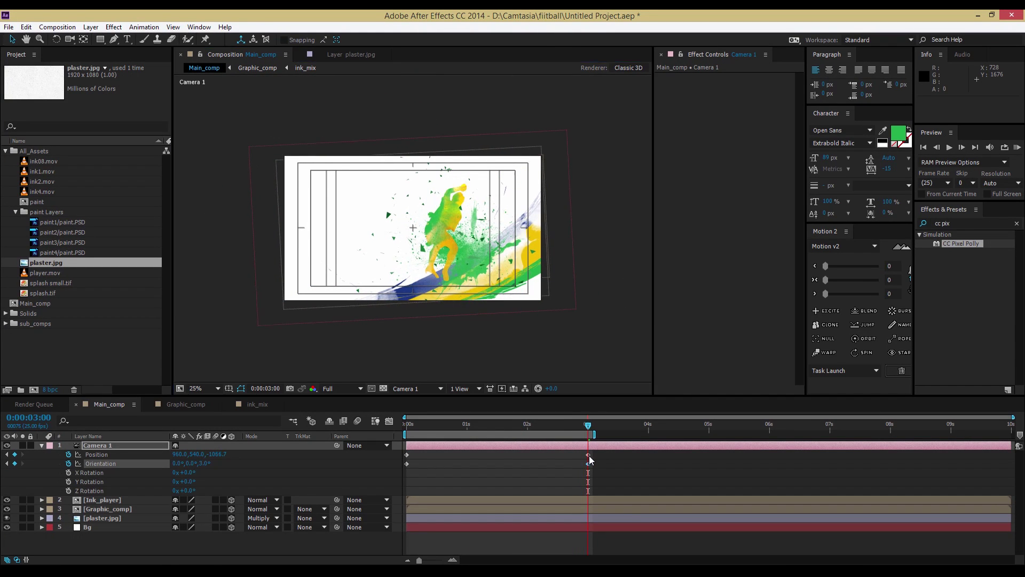
{"action": "left_click_drag", "start_coordinate": [204, 468], "coordinate": [182, 463]}
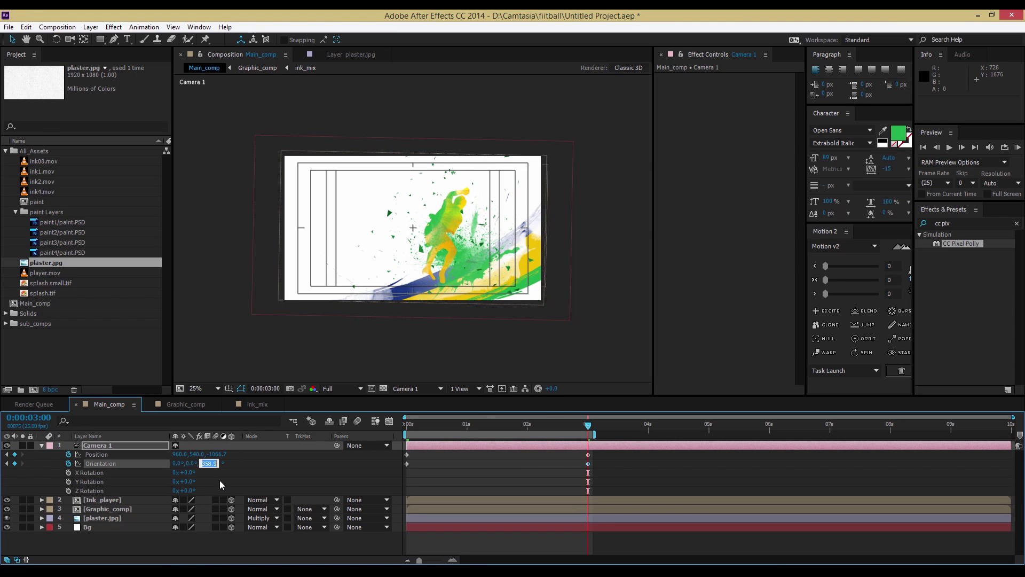
{"action": "key", "text": "Return"}
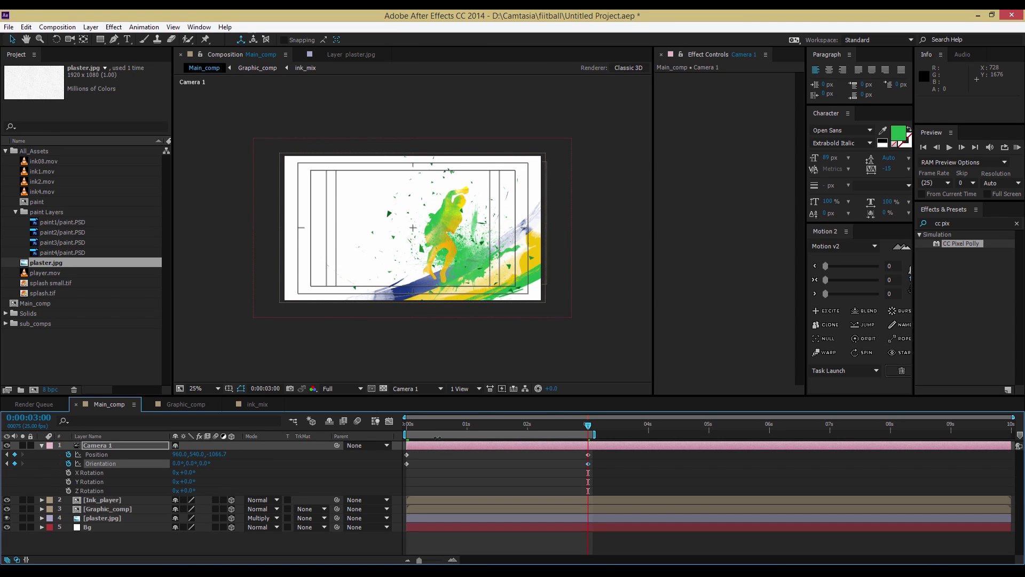
Step: Fine-tune Camera 1's starting Z roll at 0:00, scrubbing to check the move
{"action": "left_click", "coordinate": [407, 426]}
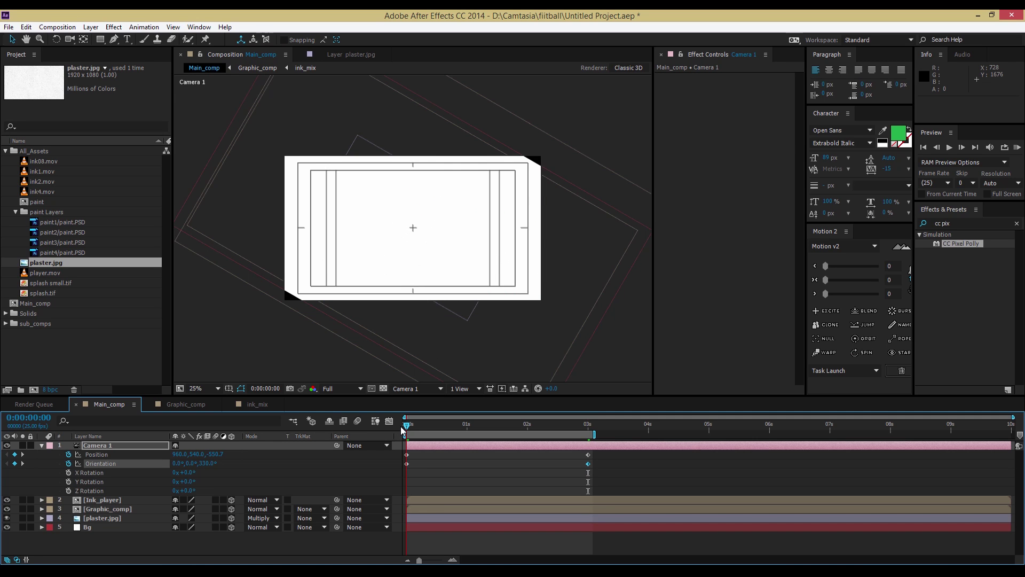
{"action": "mouse_move", "coordinate": [203, 463]}
{"action": "left_mouse_down"}
{"action": "mouse_move", "coordinate": [191, 463]}
{"action": "mouse_move", "coordinate": [292, 476]}
{"action": "left_mouse_up"}
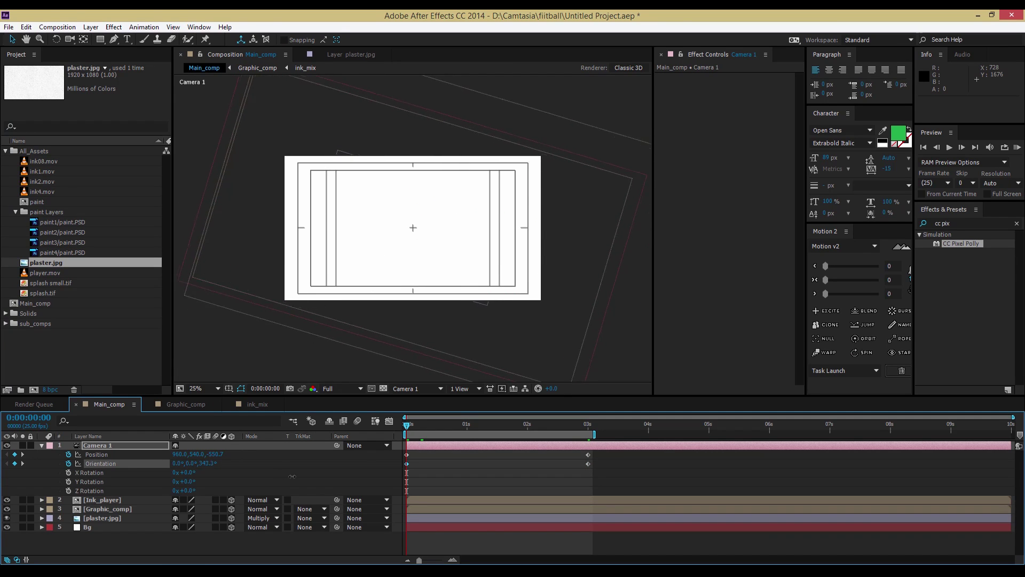
{"action": "left_click_drag", "start_coordinate": [409, 432], "coordinate": [587, 439]}
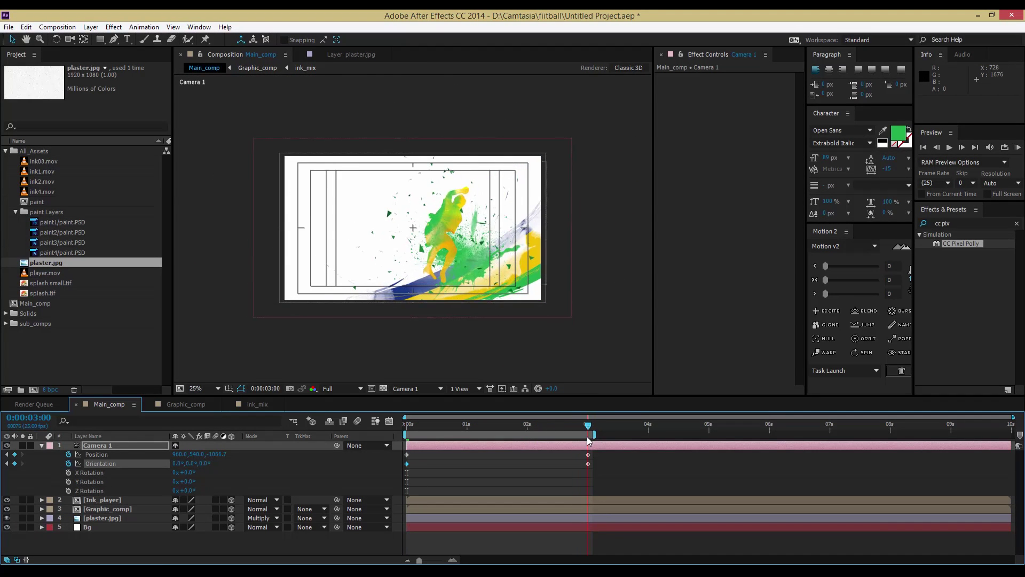
{"action": "mouse_move", "coordinate": [587, 440]}
{"action": "left_mouse_down"}
{"action": "mouse_move", "coordinate": [455, 442]}
{"action": "mouse_move", "coordinate": [586, 436]}
{"action": "left_mouse_up"}
{"action": "left_click_drag", "start_coordinate": [586, 435], "coordinate": [364, 436]}
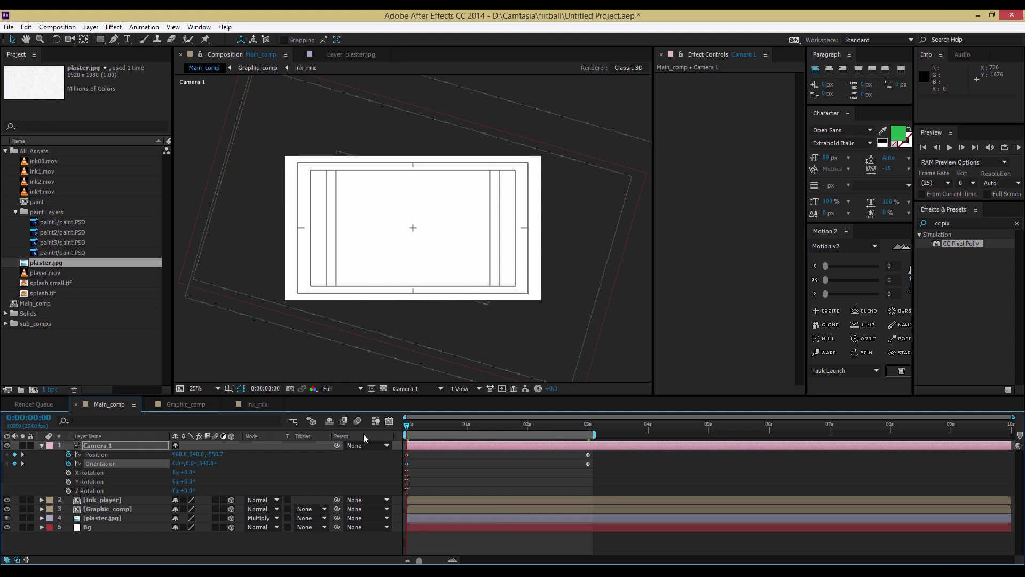
{"action": "mouse_move", "coordinate": [209, 463]}
{"action": "left_mouse_down"}
{"action": "mouse_move", "coordinate": [199, 463]}
{"action": "mouse_move", "coordinate": [244, 460]}
{"action": "left_mouse_up"}
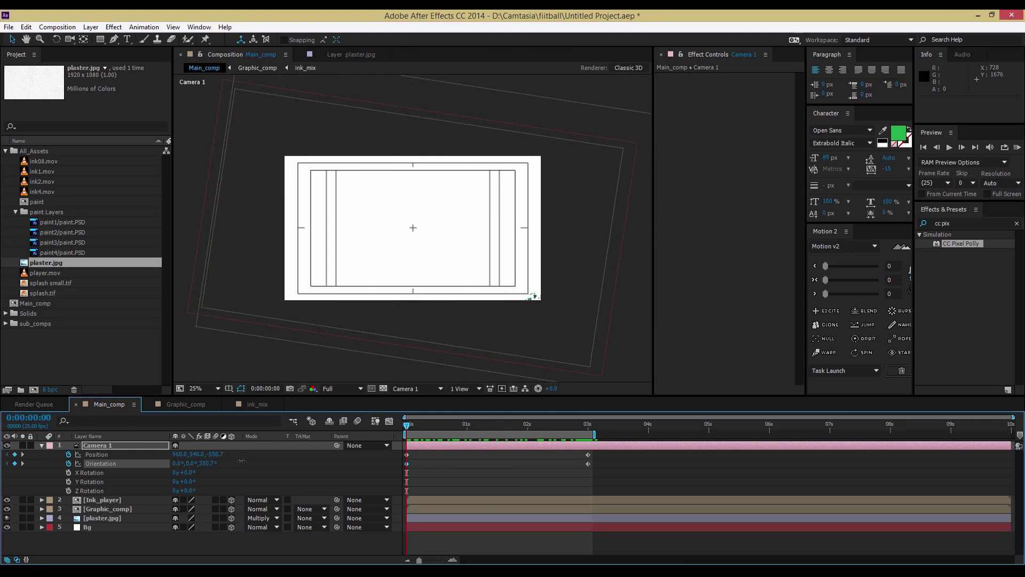
Step: Scrub to the 3-second keyframe to review the roll, then collapse Camera 1's properties
{"action": "mouse_move", "coordinate": [445, 430]}
{"action": "left_mouse_down"}
{"action": "mouse_move", "coordinate": [600, 453]}
{"action": "mouse_move", "coordinate": [515, 447]}
{"action": "left_mouse_up"}
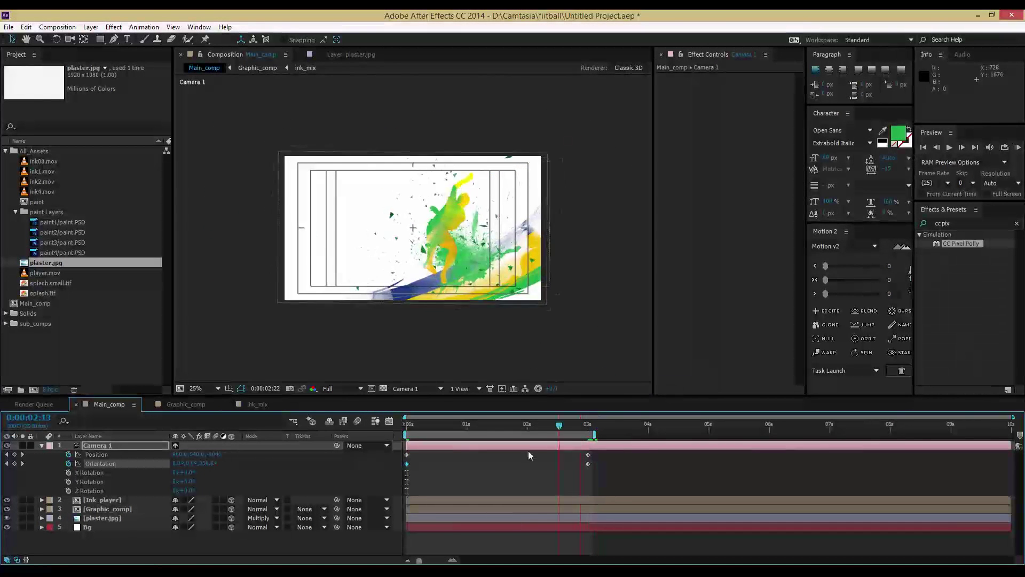
{"action": "left_click_drag", "start_coordinate": [535, 447], "coordinate": [588, 457]}
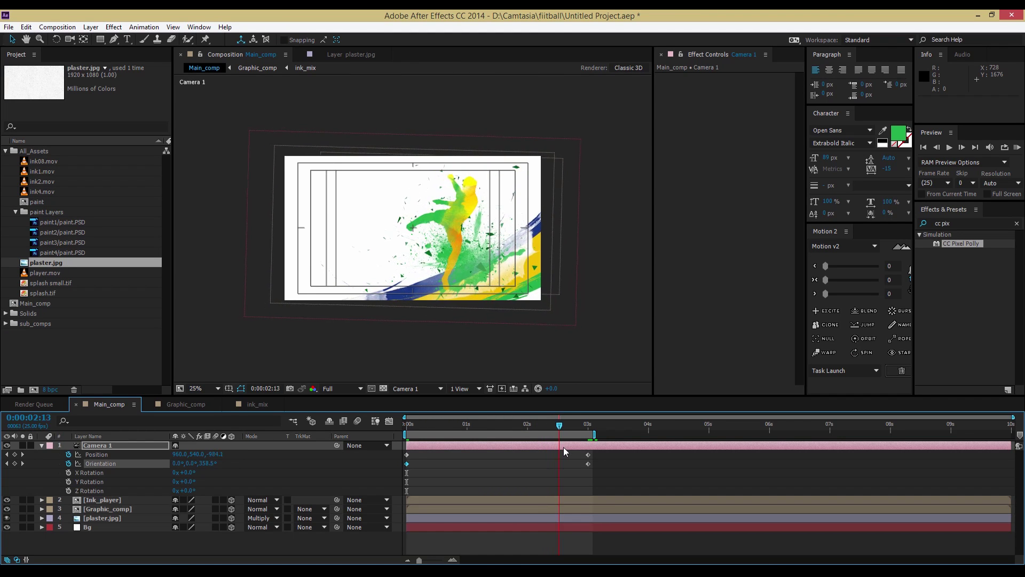
{"action": "key", "text": "Page_Down"}
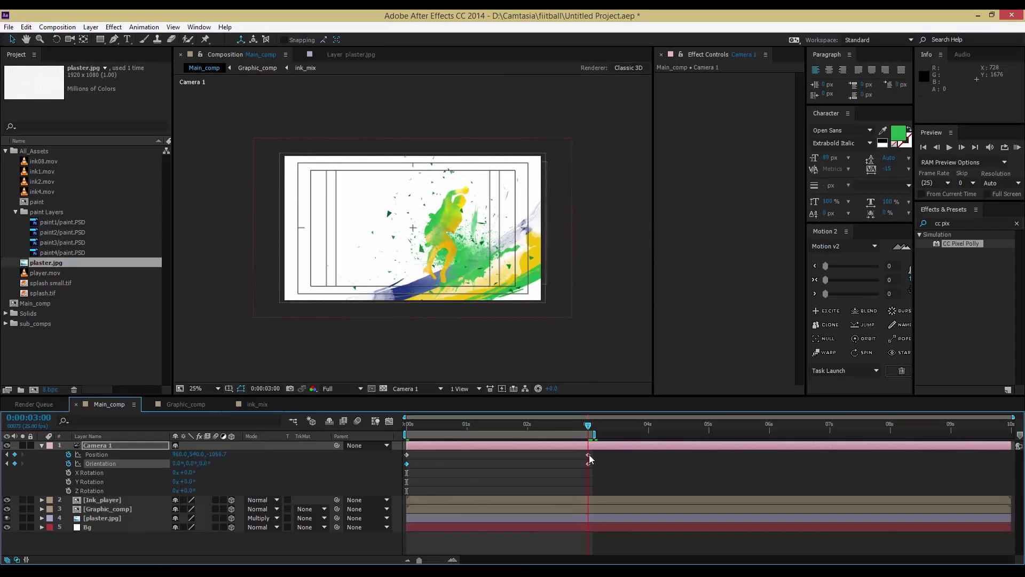
{"action": "left_click", "coordinate": [42, 446]}
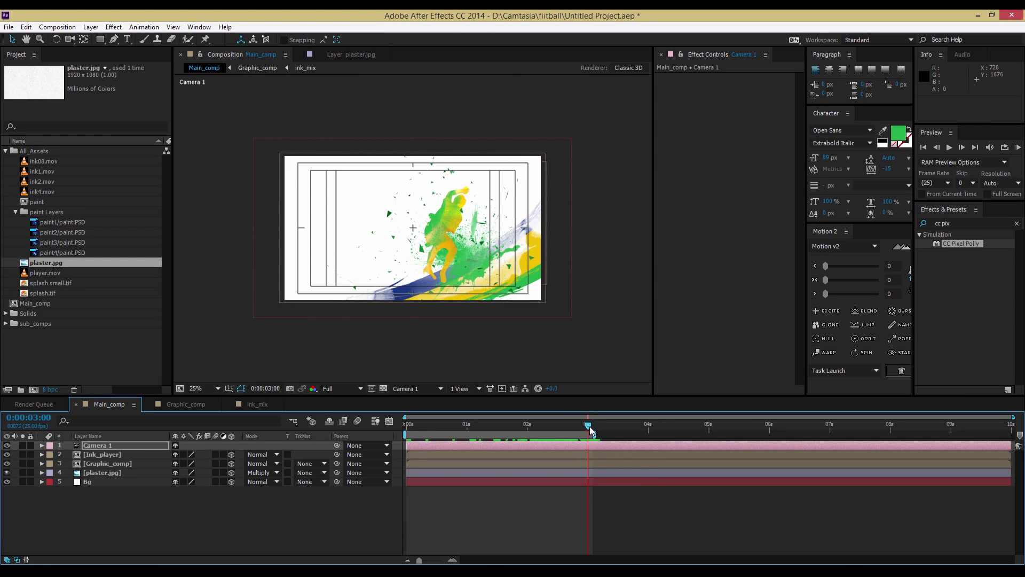
{"action": "mouse_move", "coordinate": [590, 427]}
{"action": "left_mouse_down"}
{"action": "mouse_move", "coordinate": [565, 426]}
{"action": "mouse_move", "coordinate": [584, 431]}
{"action": "left_mouse_up"}
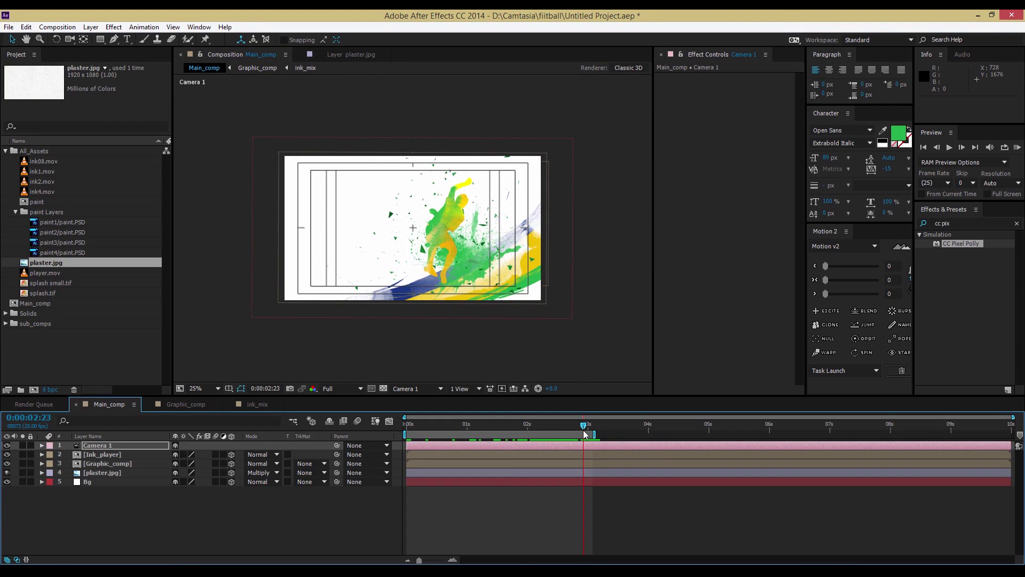
Step: Trim Ink_player to end at the current time, then preview Main_comp and stop playback
{"action": "left_click", "coordinate": [104, 454]}
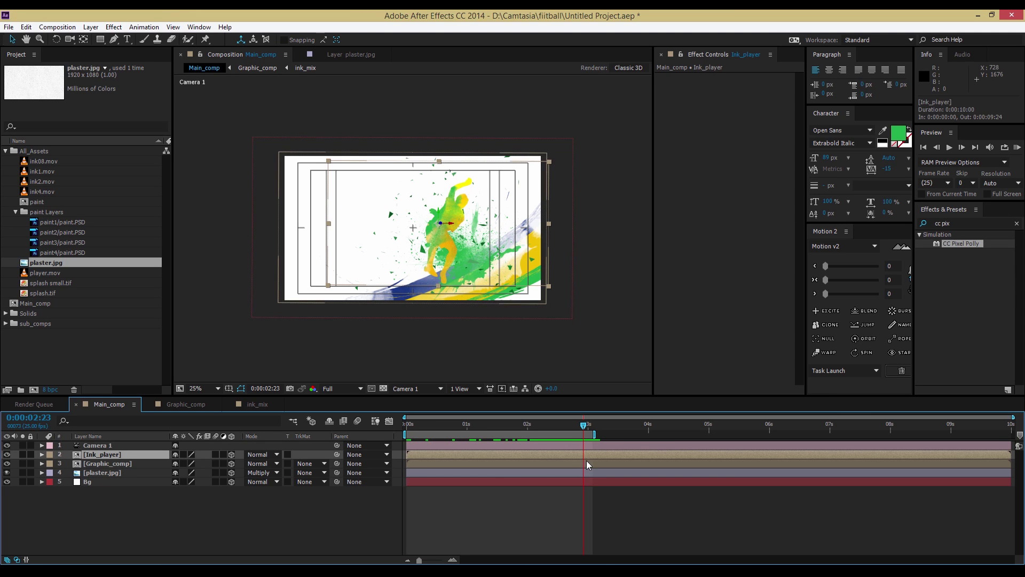
{"action": "key", "text": "alt+bracketright"}
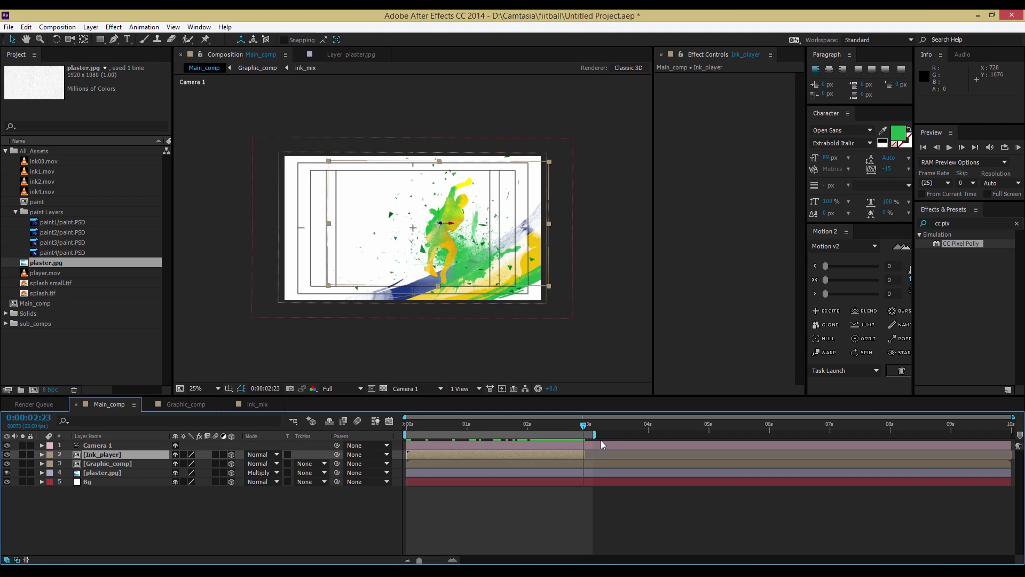
{"action": "left_click_drag", "start_coordinate": [582, 423], "coordinate": [507, 424]}
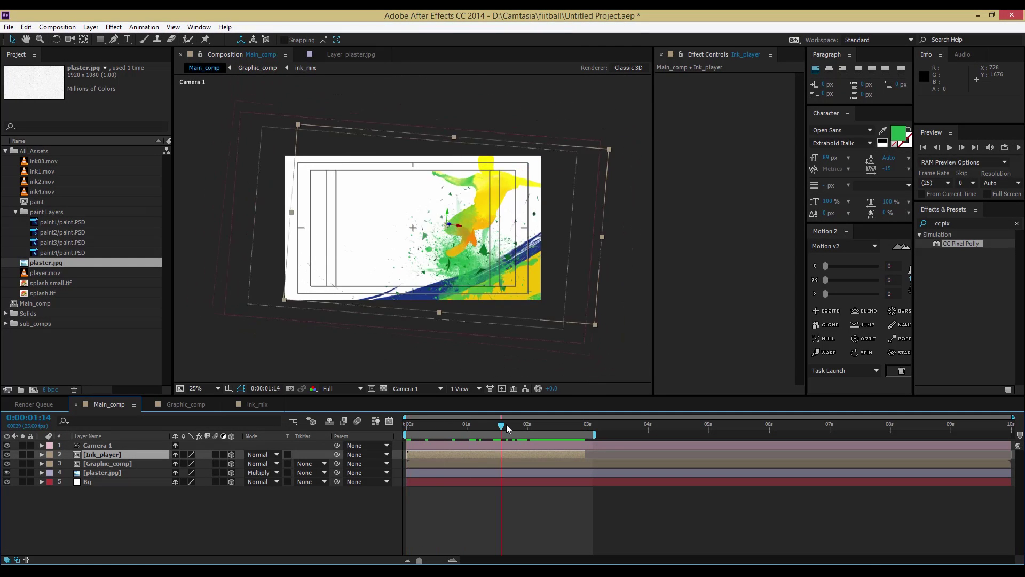
{"action": "key", "text": "KP_0"}
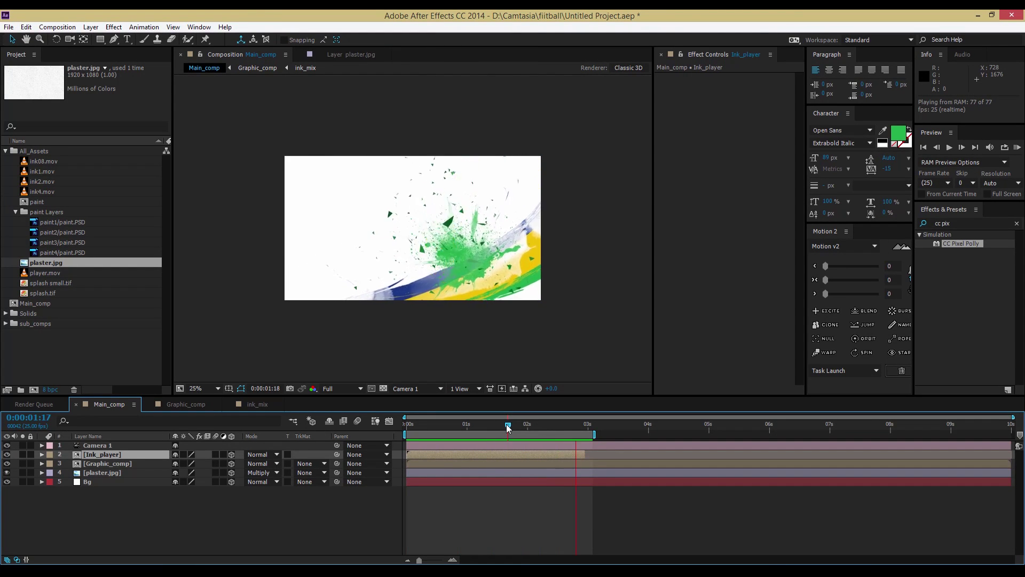
{"action": "key", "text": "space"}
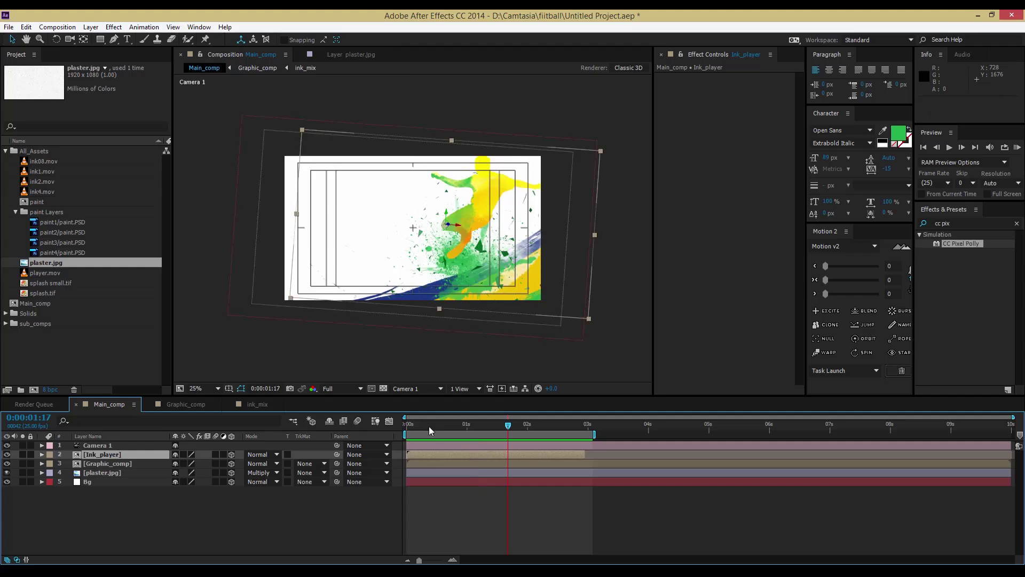
{"action": "mouse_move", "coordinate": [428, 426]}
{"action": "left_mouse_down"}
{"action": "mouse_move", "coordinate": [566, 453]}
{"action": "mouse_move", "coordinate": [440, 460]}
{"action": "mouse_move", "coordinate": [589, 474]}
{"action": "mouse_move", "coordinate": [470, 484]}
{"action": "mouse_move", "coordinate": [584, 495]}
{"action": "left_mouse_up"}
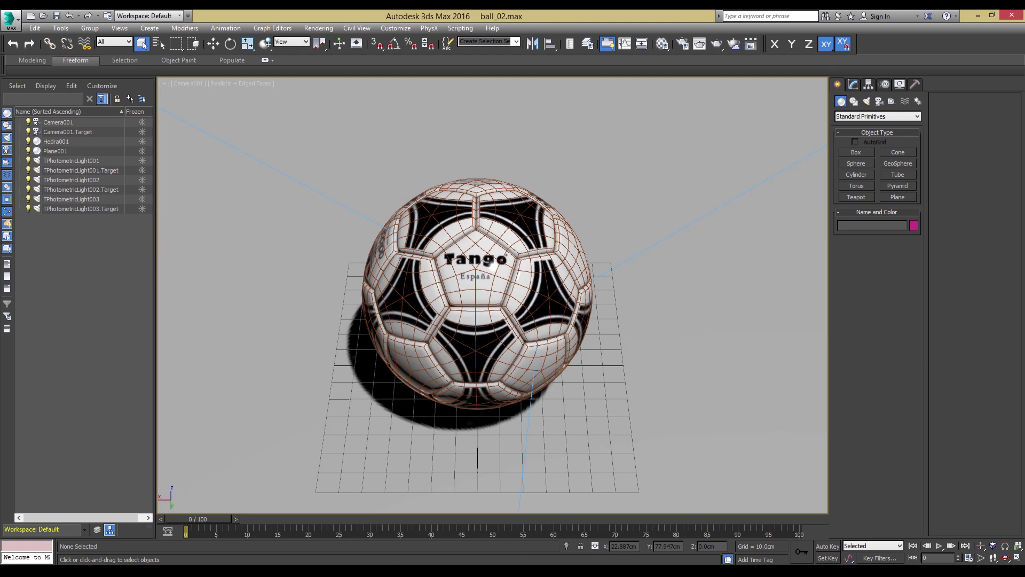
Step: Choose Export from the 3ds Max application menu for the ball scene
{"action": "left_click", "coordinate": [10, 20]}
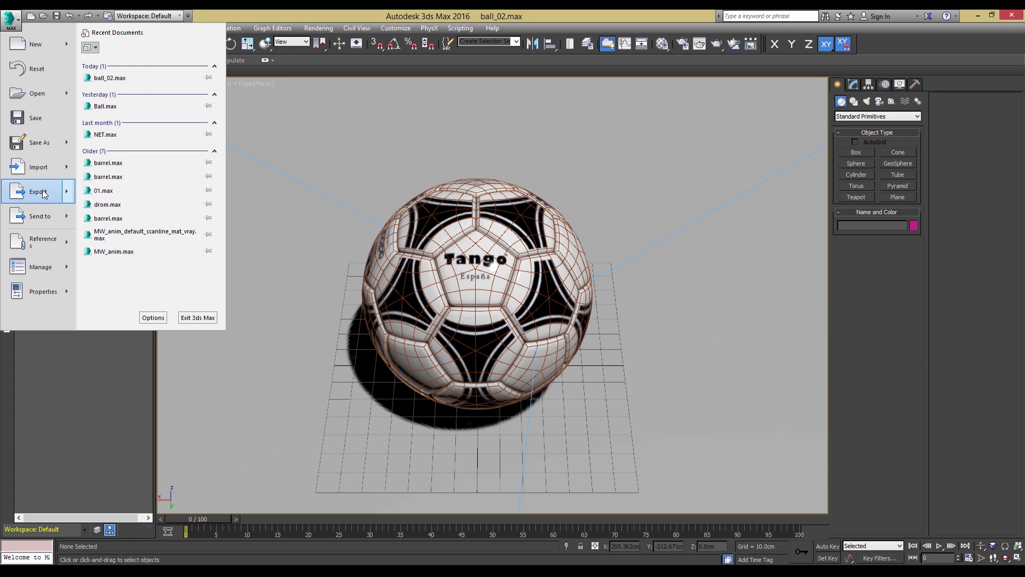
{"action": "mouse_move", "coordinate": [44, 194]}
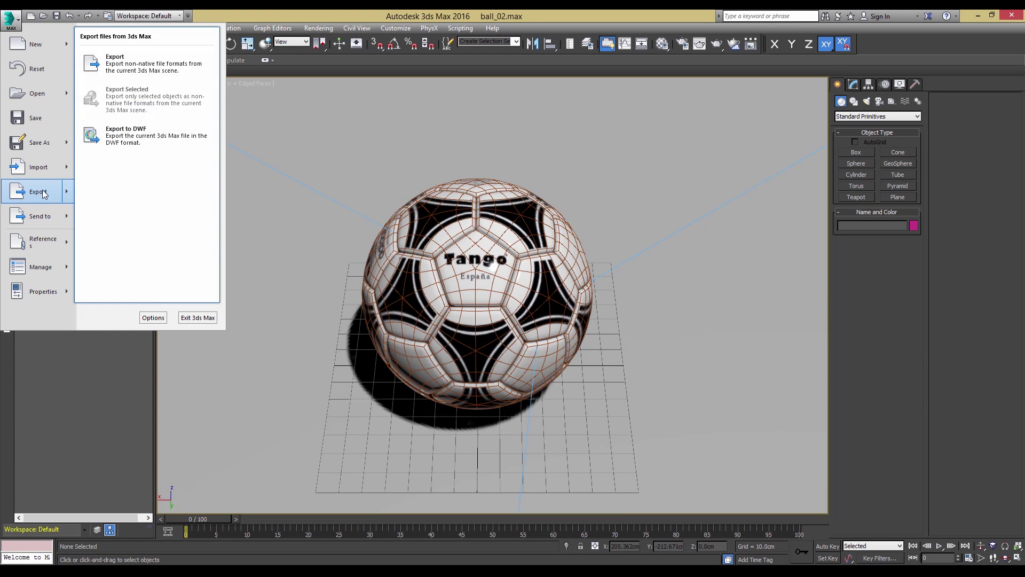
{"action": "left_click", "coordinate": [126, 68]}
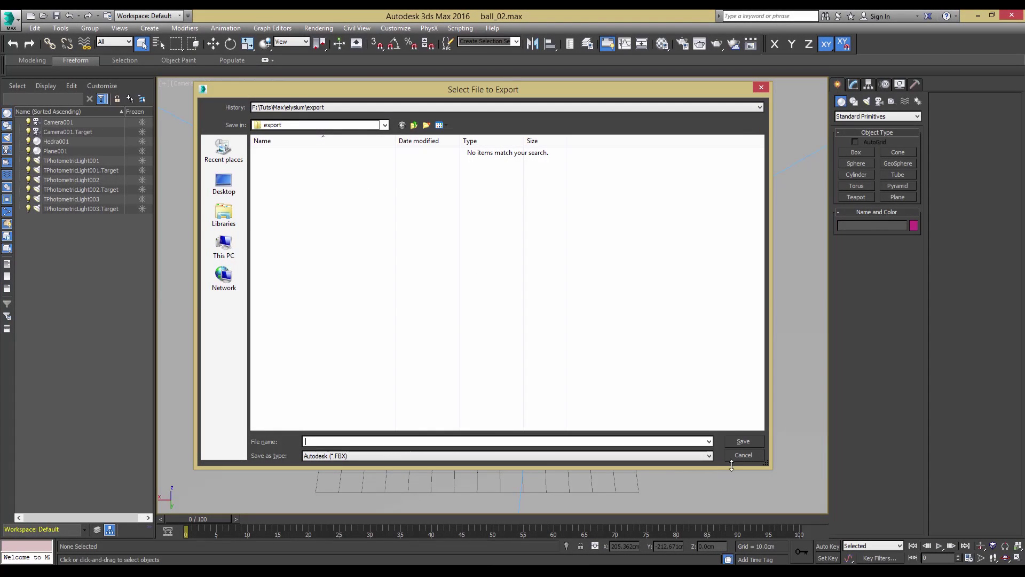
Step: Export the scene in gw::OBJ-Exporter format as 'Ball' into D:\Camtasia
{"action": "left_click", "coordinate": [709, 455]}
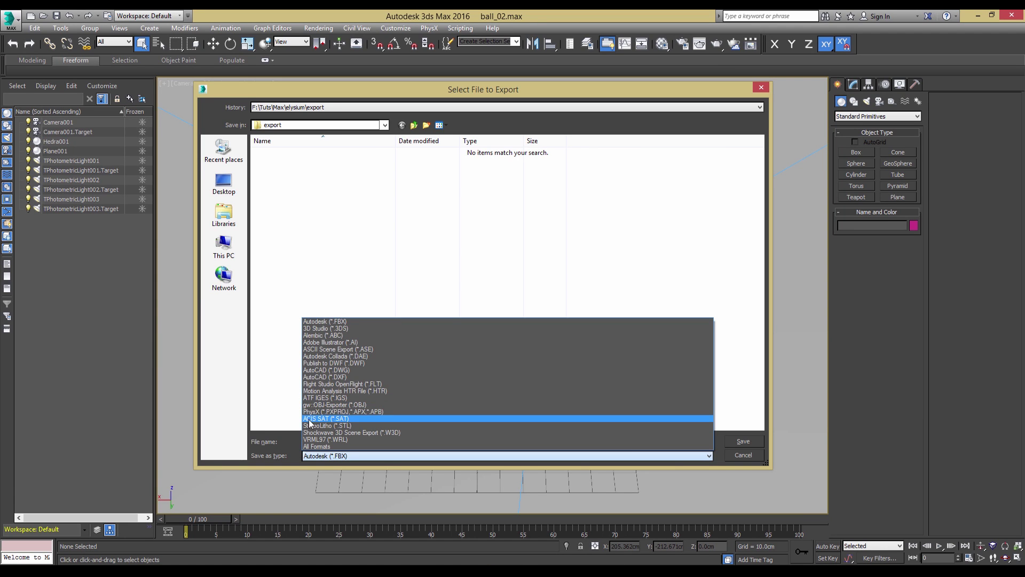
{"action": "left_click", "coordinate": [341, 409]}
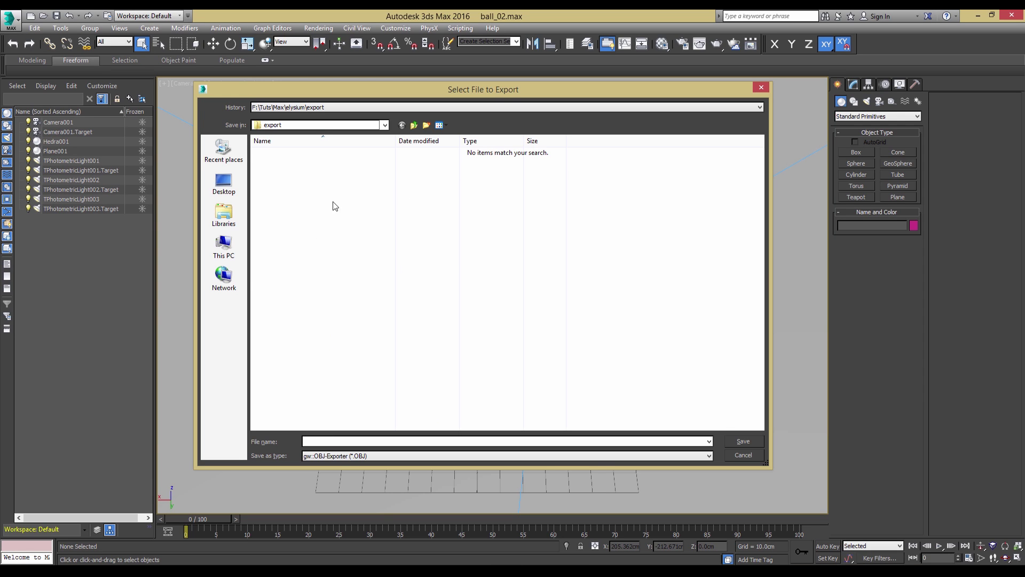
{"action": "left_click", "coordinate": [224, 183]}
{"action": "left_click", "coordinate": [508, 155]}
{"action": "double_click", "coordinate": [508, 155]}
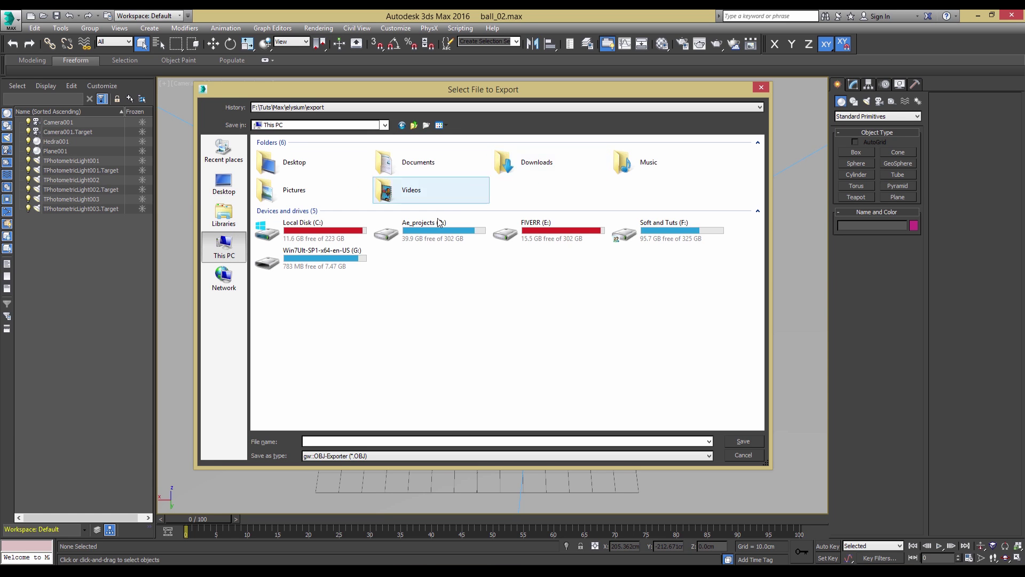
{"action": "double_click", "coordinate": [433, 235]}
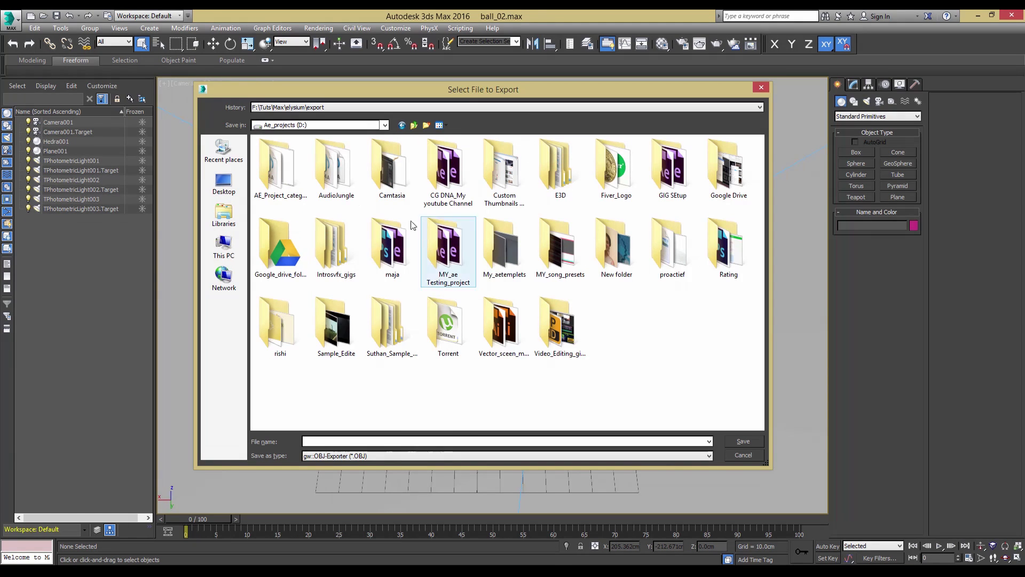
{"action": "double_click", "coordinate": [393, 183]}
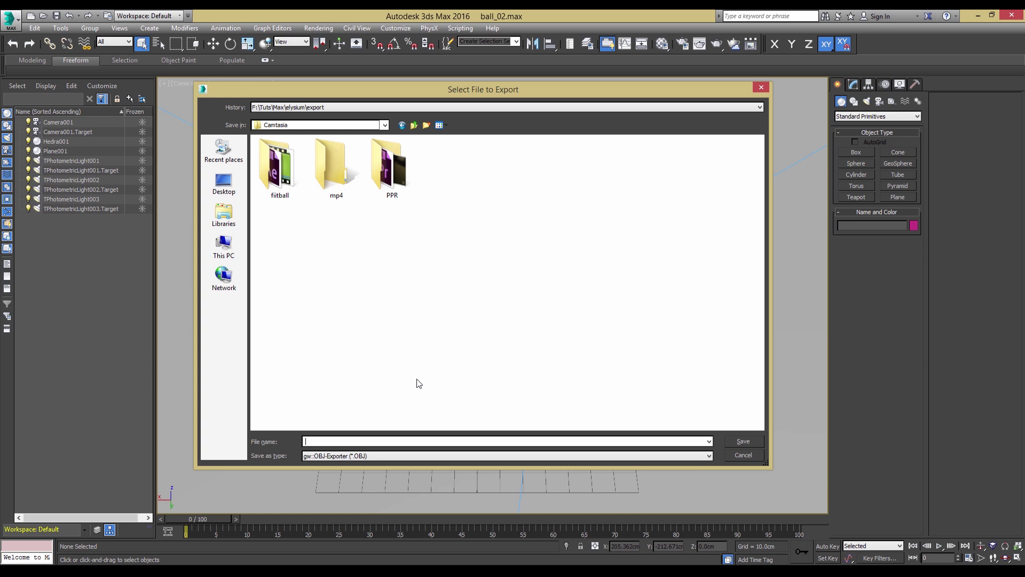
{"action": "type", "text": "Ball"}
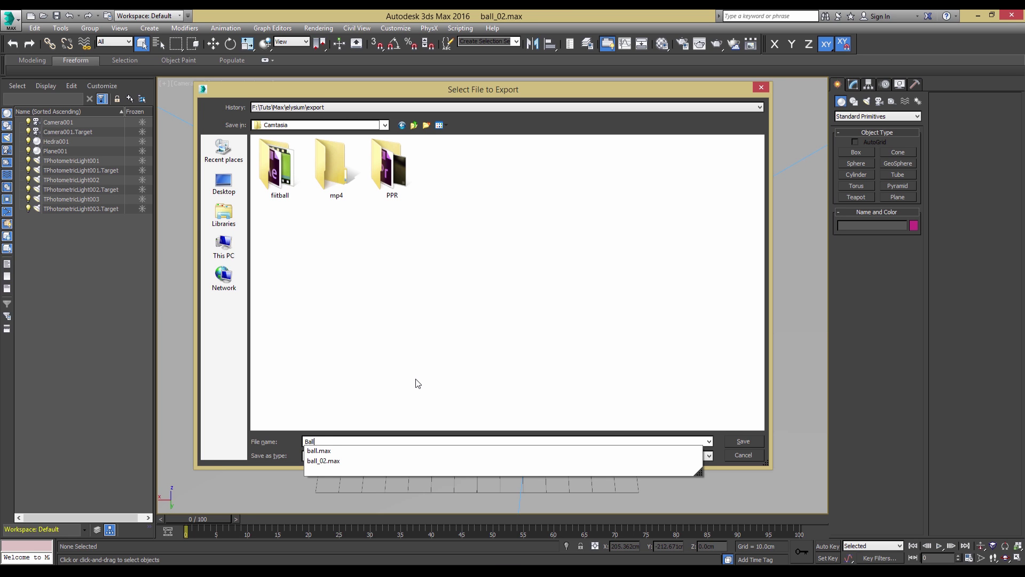
{"action": "left_click", "coordinate": [733, 444]}
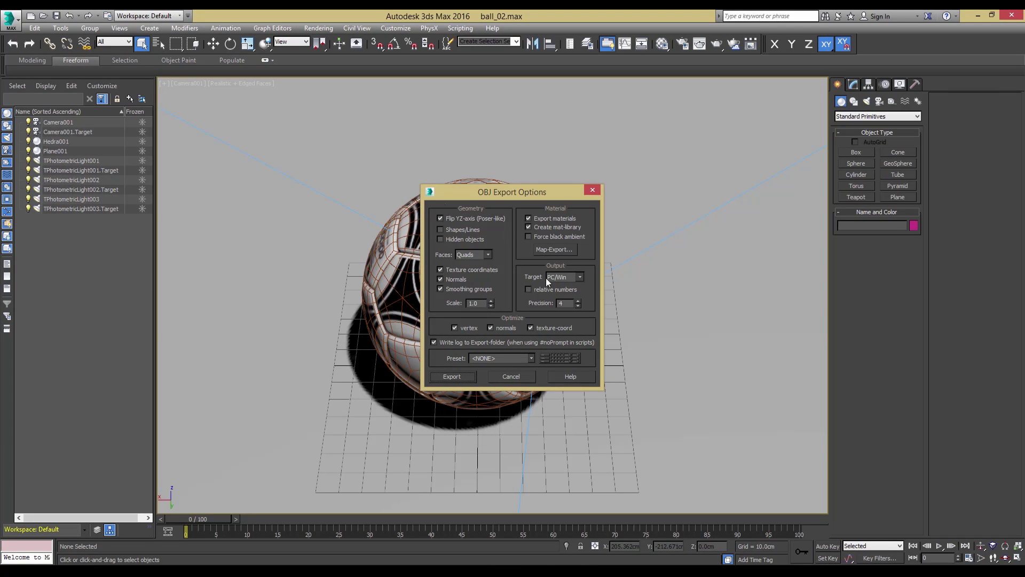
Step: Run the OBJ export with the current options and close the statistics window
{"action": "left_click", "coordinate": [456, 377]}
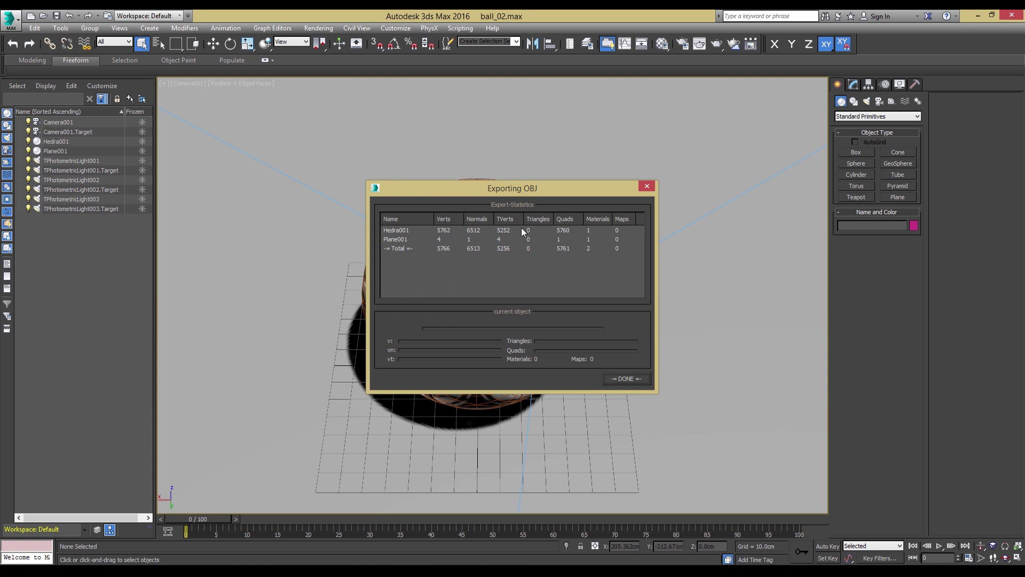
{"action": "left_click", "coordinate": [620, 380]}
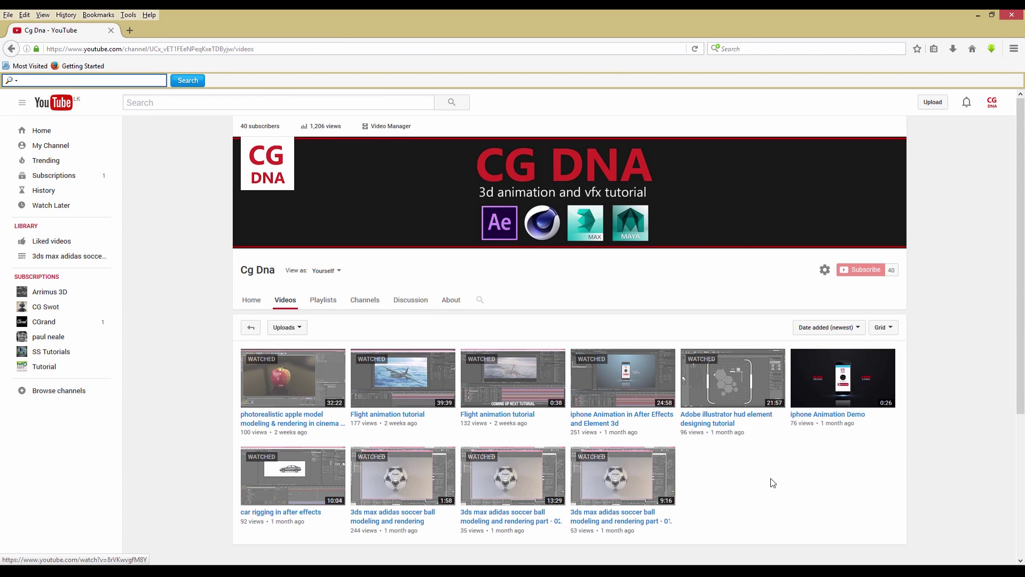
Step: Close the Firefox YouTube window and make the After Effects timeline active
{"action": "left_click", "coordinate": [1012, 17]}
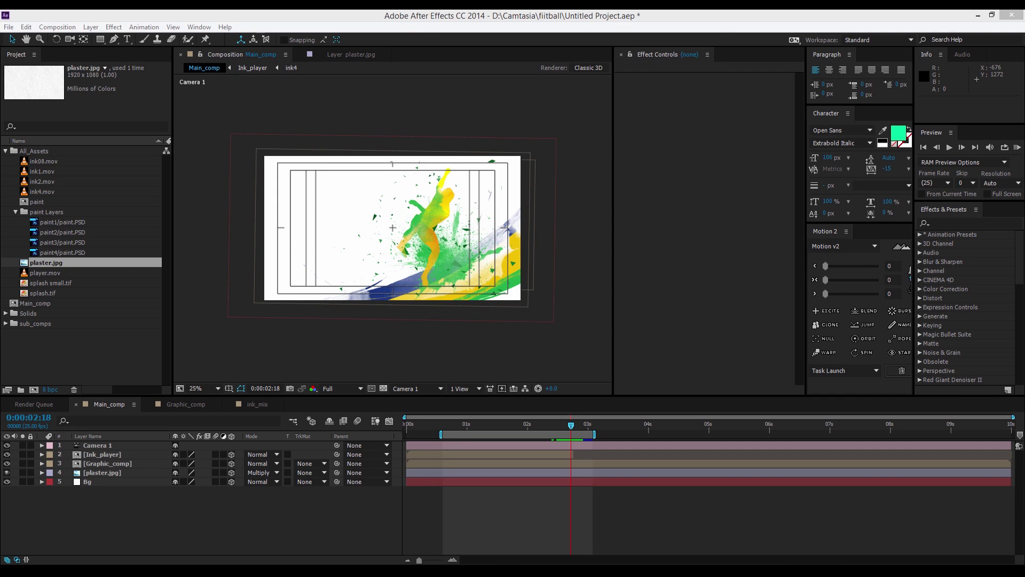
{"action": "left_click", "coordinate": [287, 518]}
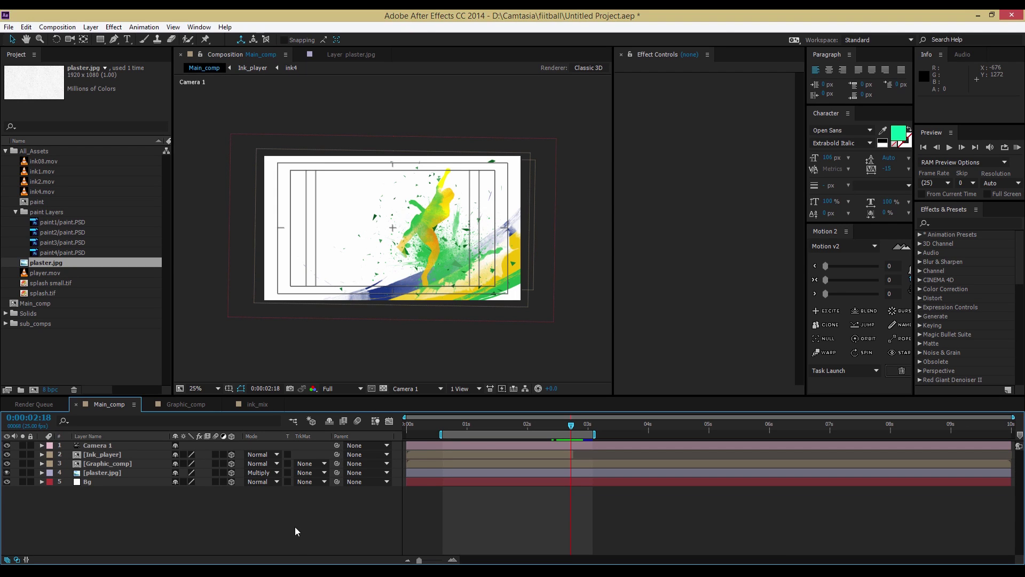
Step: Create a black full-size solid layer named e3D in Main_comp
{"action": "right_click", "coordinate": [229, 510]}
{"action": "mouse_move", "coordinate": [280, 398]}
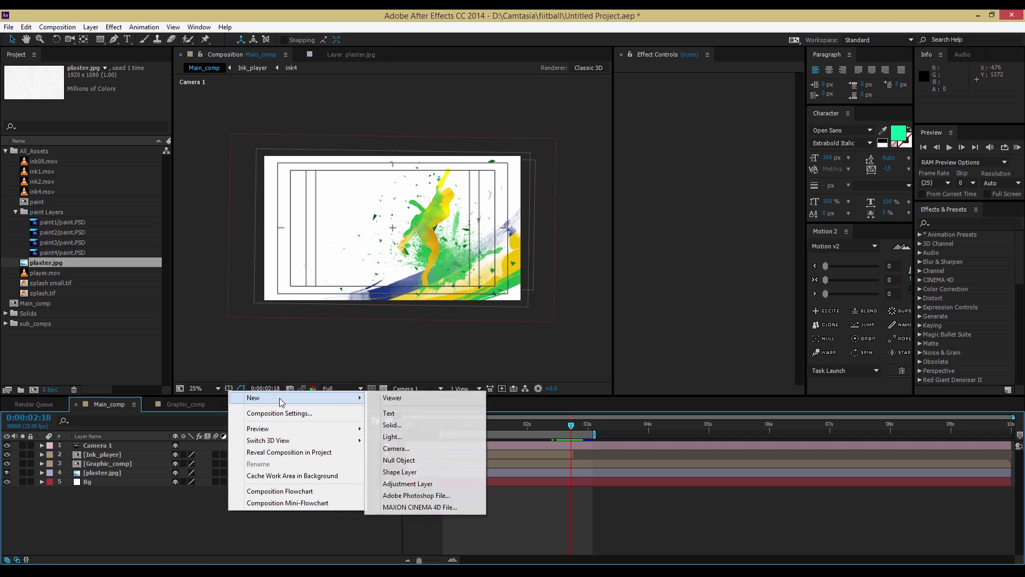
{"action": "left_click", "coordinate": [402, 425]}
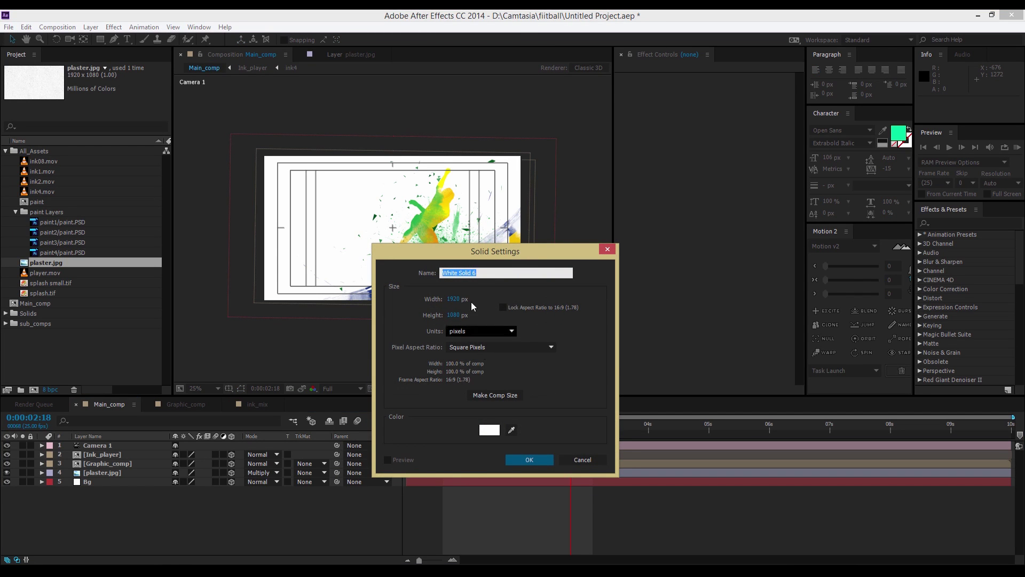
{"action": "type", "text": "e3D"}
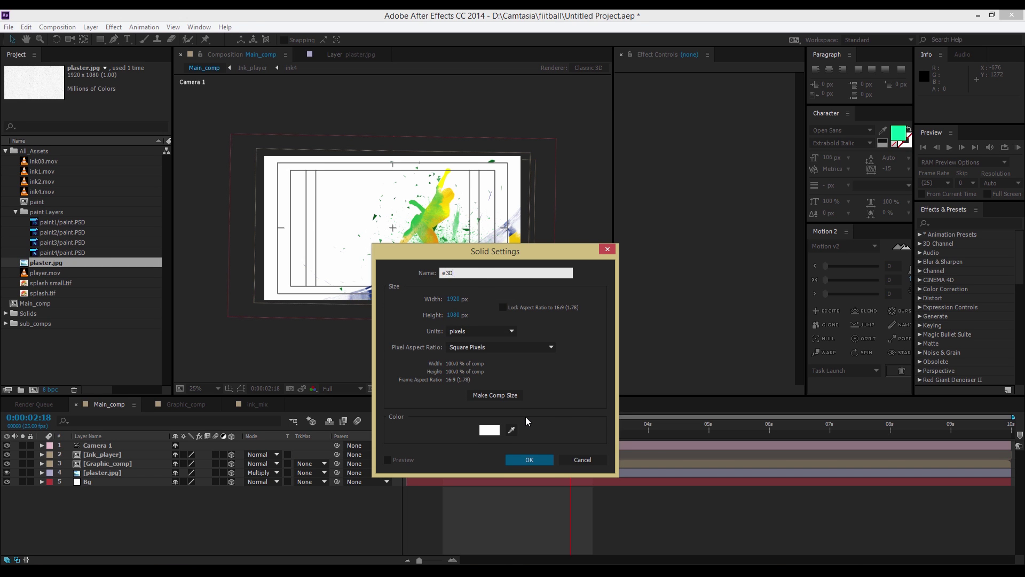
{"action": "left_click", "coordinate": [491, 430]}
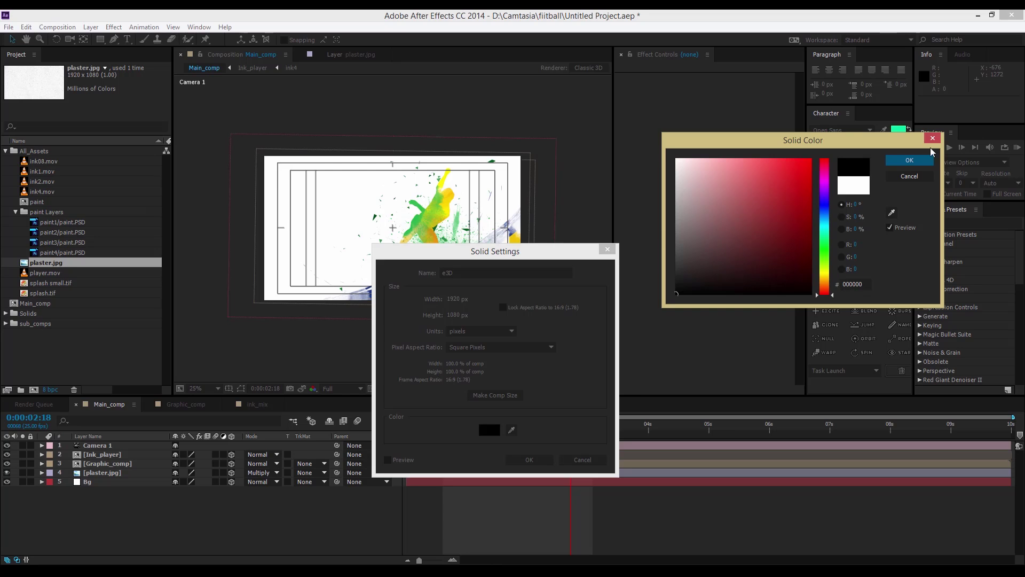
{"action": "left_click", "coordinate": [925, 160]}
{"action": "left_click", "coordinate": [540, 460]}
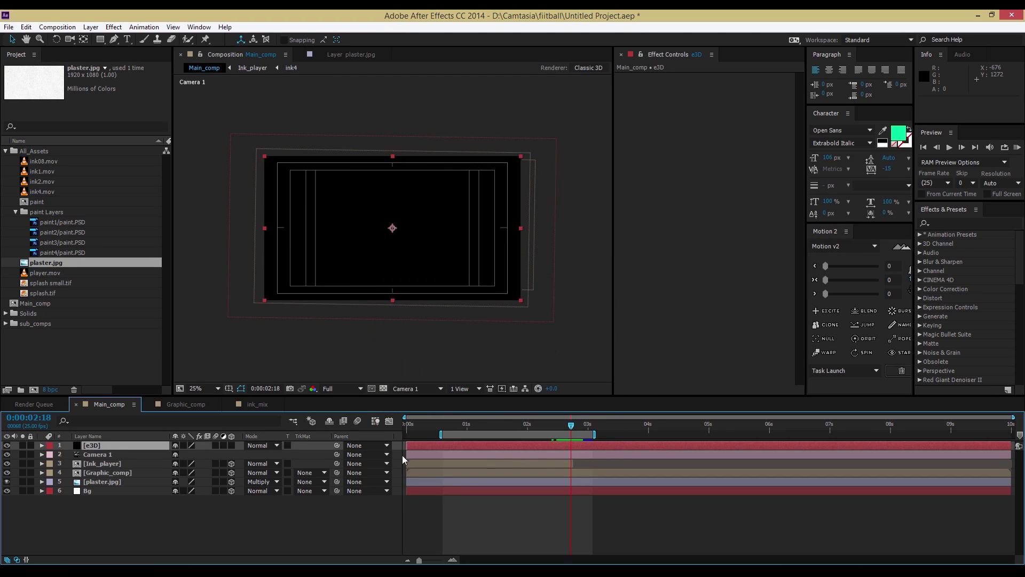
Step: Move the e3D layer directly below Camera 1 and select it
{"action": "left_click_drag", "start_coordinate": [104, 446], "coordinate": [105, 464]}
{"action": "left_click", "coordinate": [160, 536]}
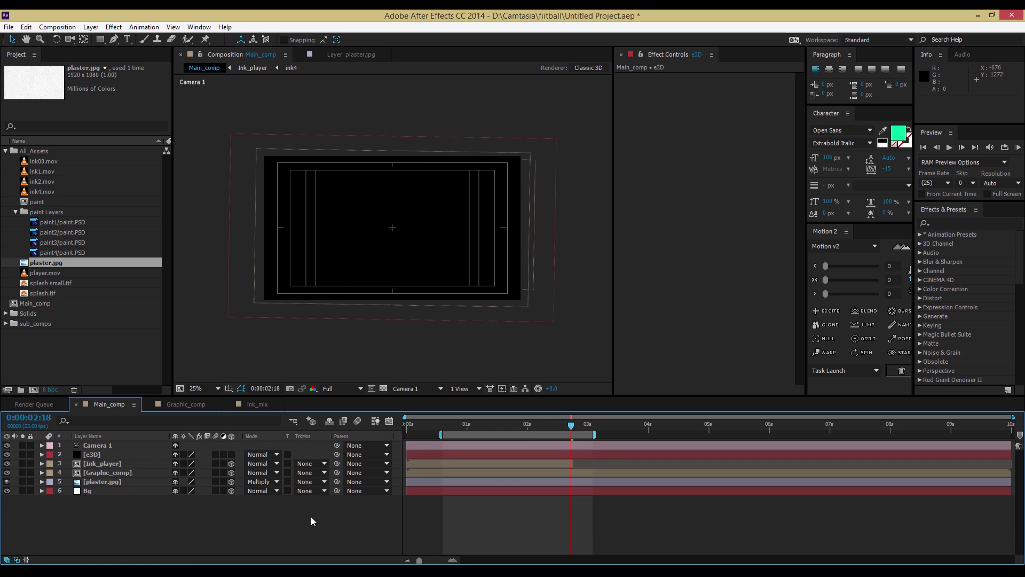
{"action": "left_click", "coordinate": [92, 455]}
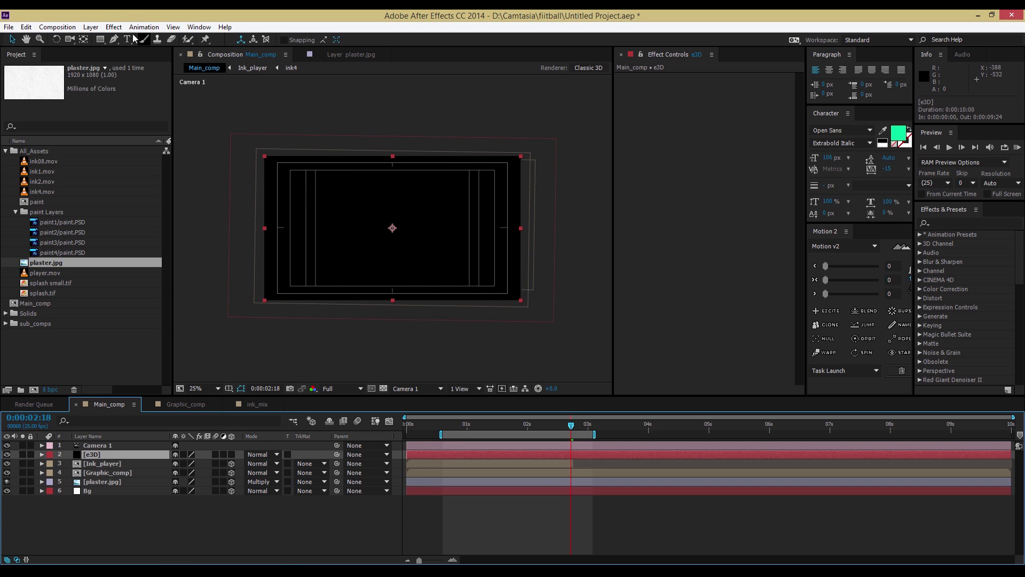
Step: Apply Video Copilot's Element effect to the e3D solid and open its Scene Setup
{"action": "left_click", "coordinate": [115, 26]}
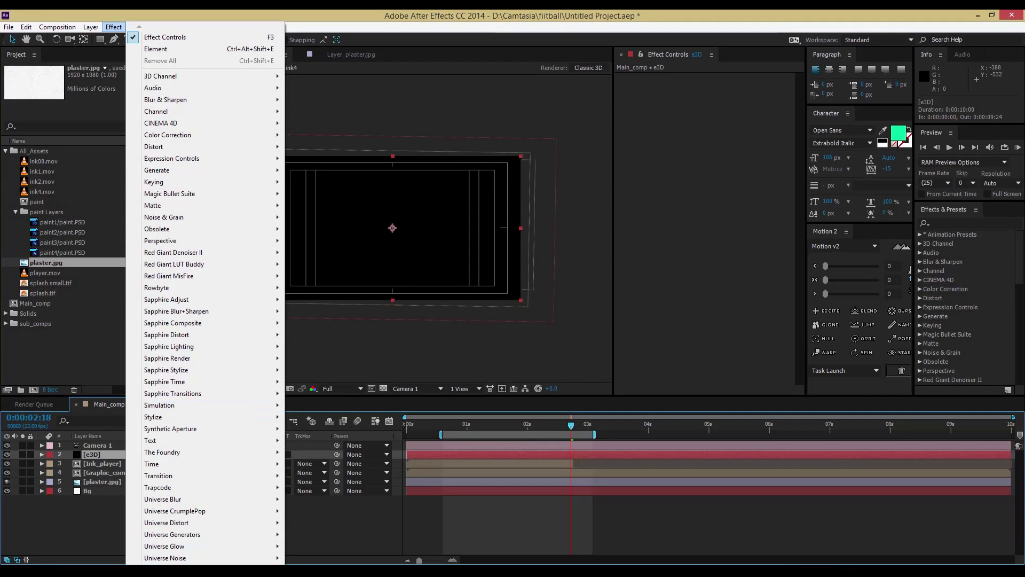
{"action": "scroll", "coordinate": [209, 293], "scroll_direction": "down", "scroll_amount": 3}
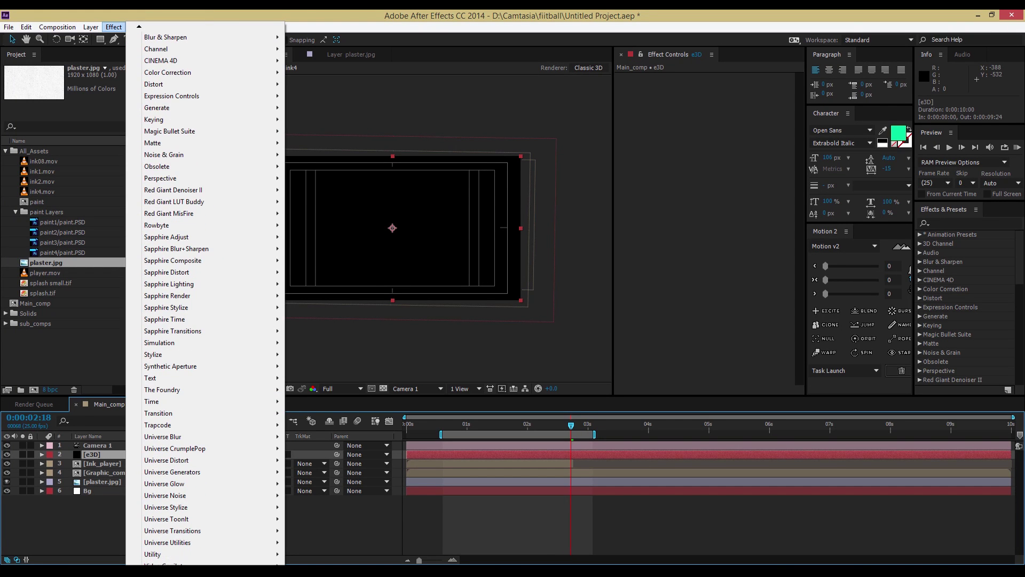
{"action": "mouse_move", "coordinate": [214, 558]}
{"action": "left_click", "coordinate": [312, 530]}
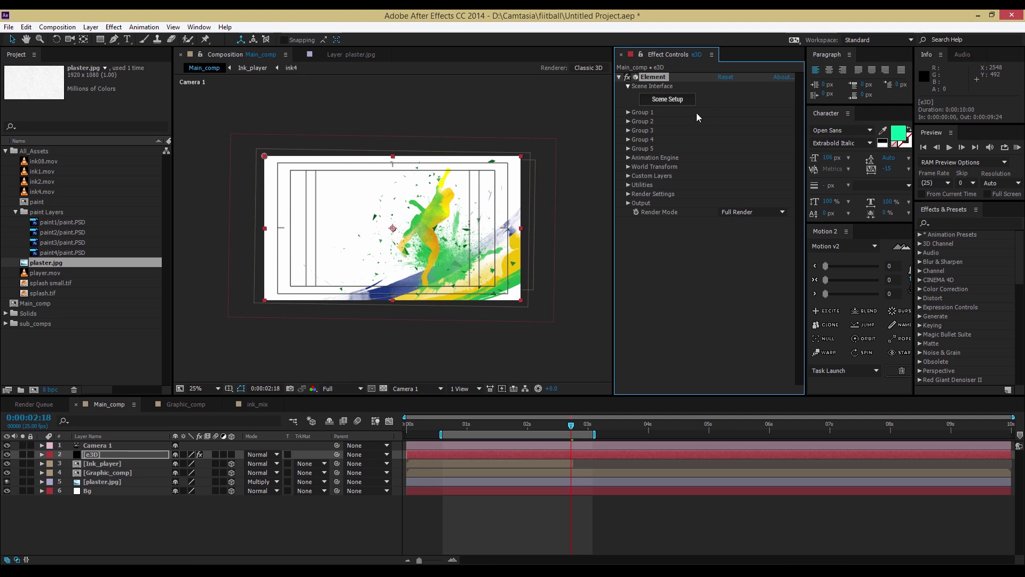
{"action": "left_click", "coordinate": [674, 102]}
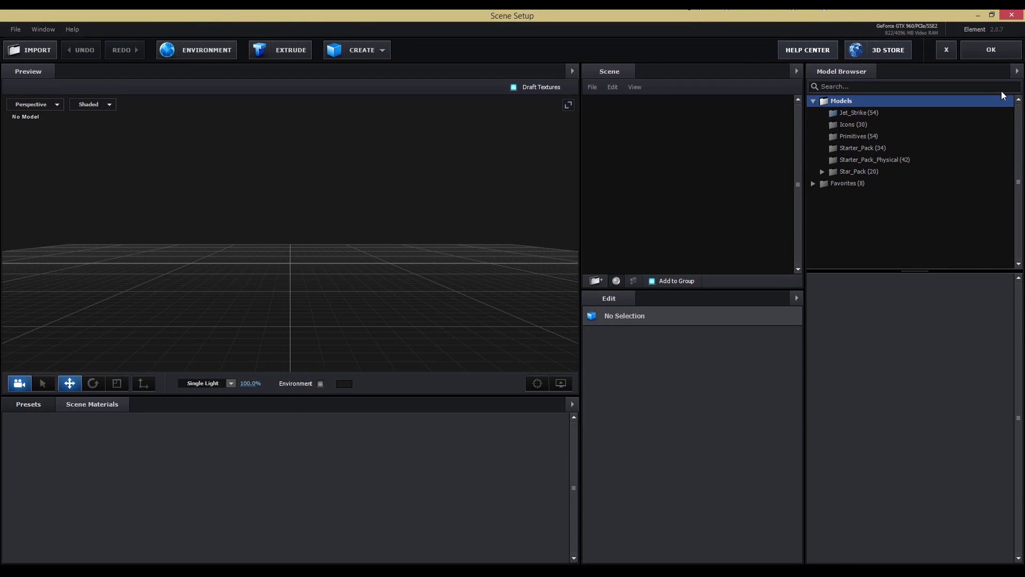
Step: Import the ball.obj soccer model into the Element scene
{"action": "left_click", "coordinate": [1017, 72]}
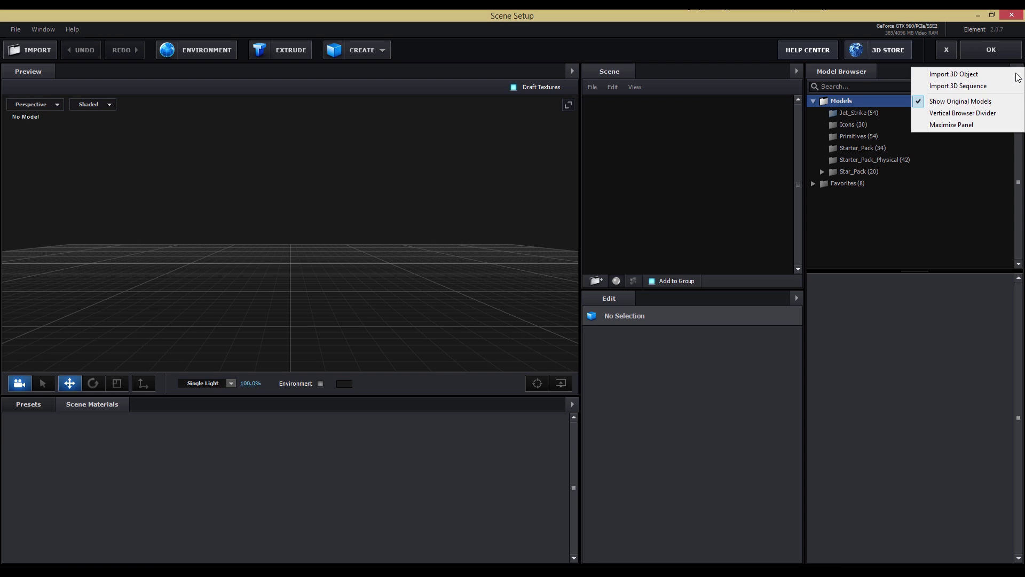
{"action": "left_click", "coordinate": [980, 76]}
{"action": "double_click", "coordinate": [122, 96]}
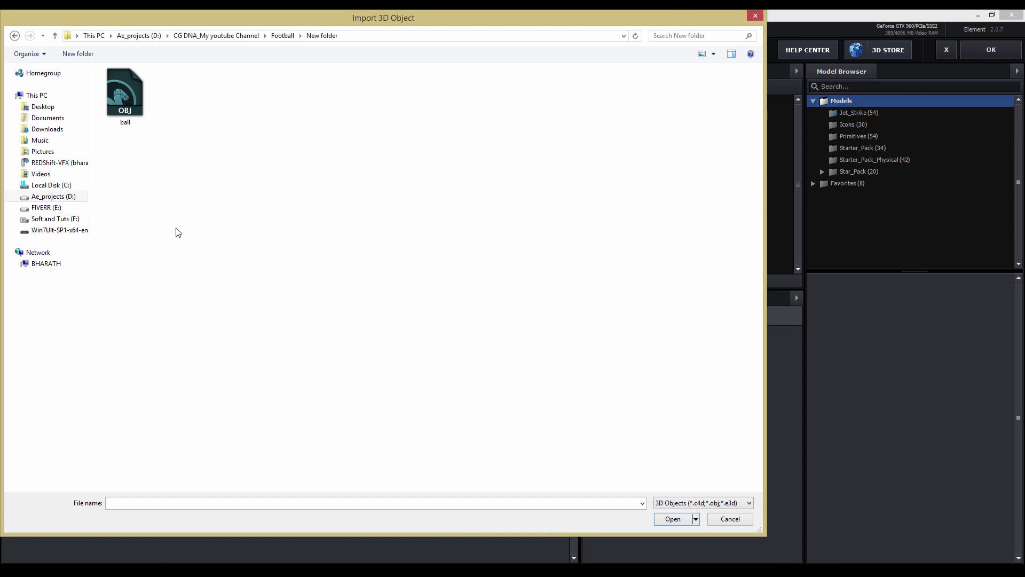
{"action": "left_click", "coordinate": [127, 97]}
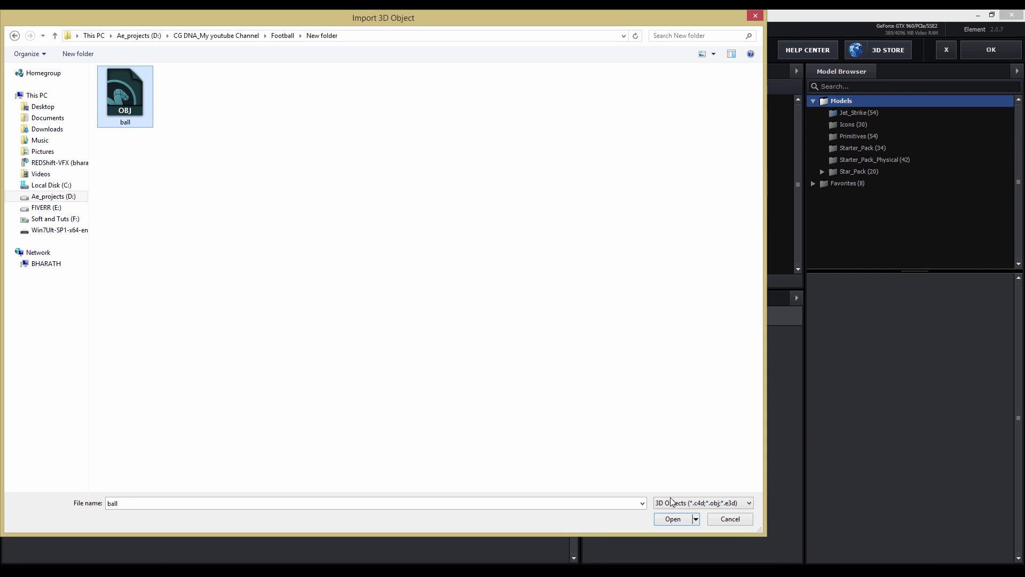
{"action": "left_click", "coordinate": [671, 520]}
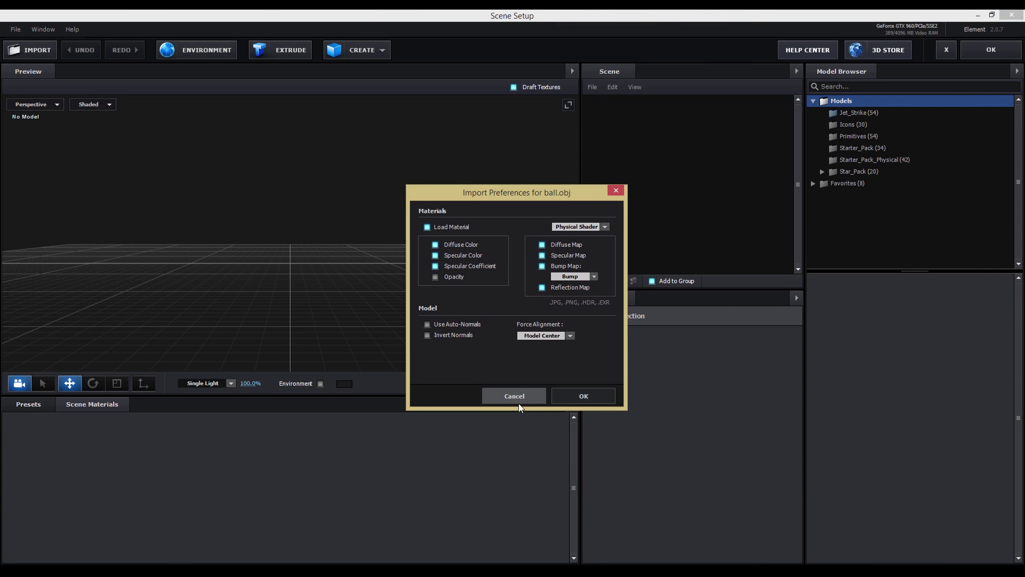
{"action": "left_click", "coordinate": [583, 396]}
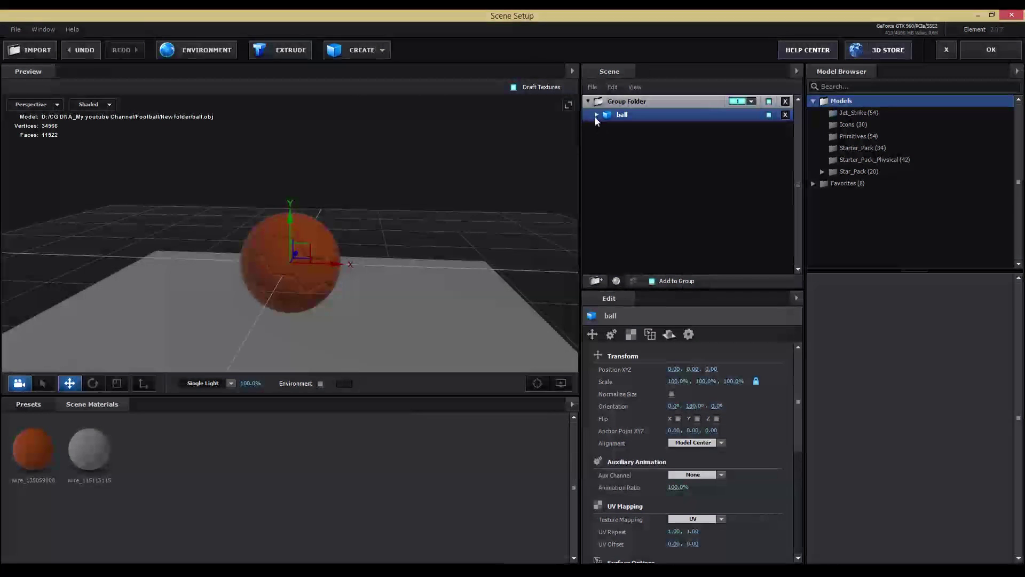
Step: Hide the wire_115115115 floor plane part and select the wire_135059008 material
{"action": "left_click", "coordinate": [597, 115]}
{"action": "left_click", "coordinate": [769, 141]}
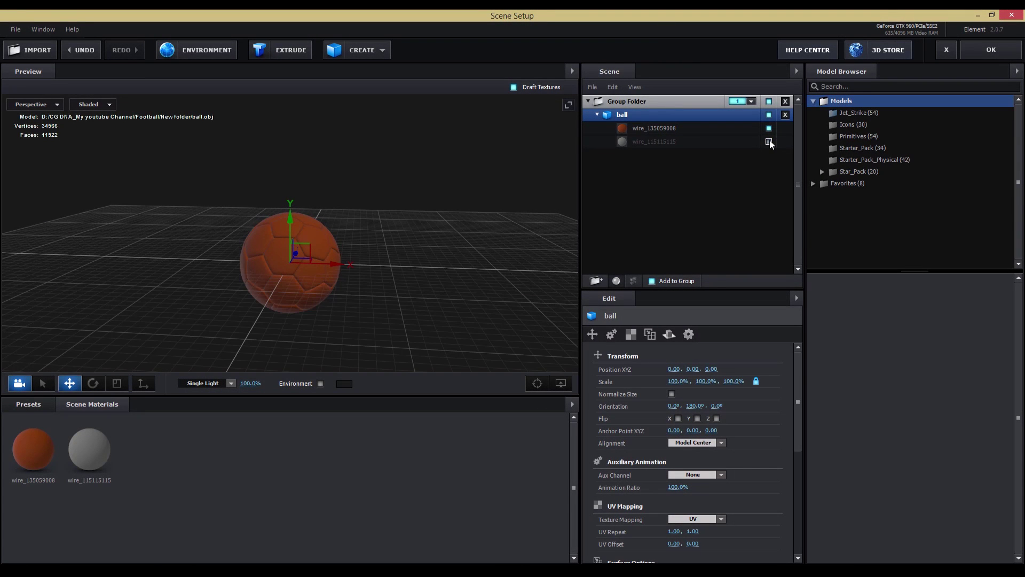
{"action": "mouse_move", "coordinate": [406, 253]}
{"action": "left_mouse_down"}
{"action": "mouse_move", "coordinate": [463, 268]}
{"action": "mouse_move", "coordinate": [377, 257]}
{"action": "mouse_move", "coordinate": [407, 259]}
{"action": "left_mouse_up"}
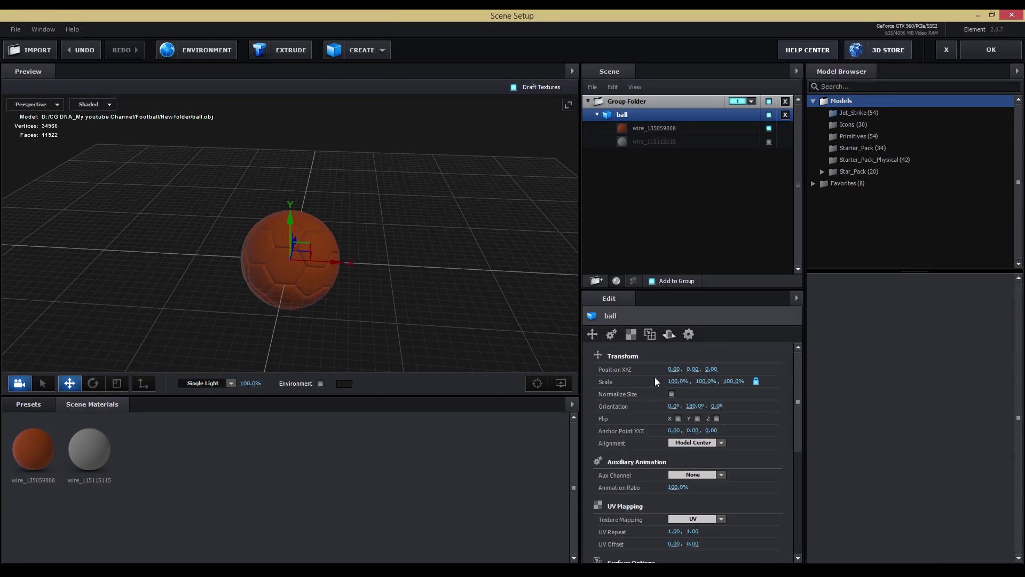
{"action": "left_click", "coordinate": [650, 131]}
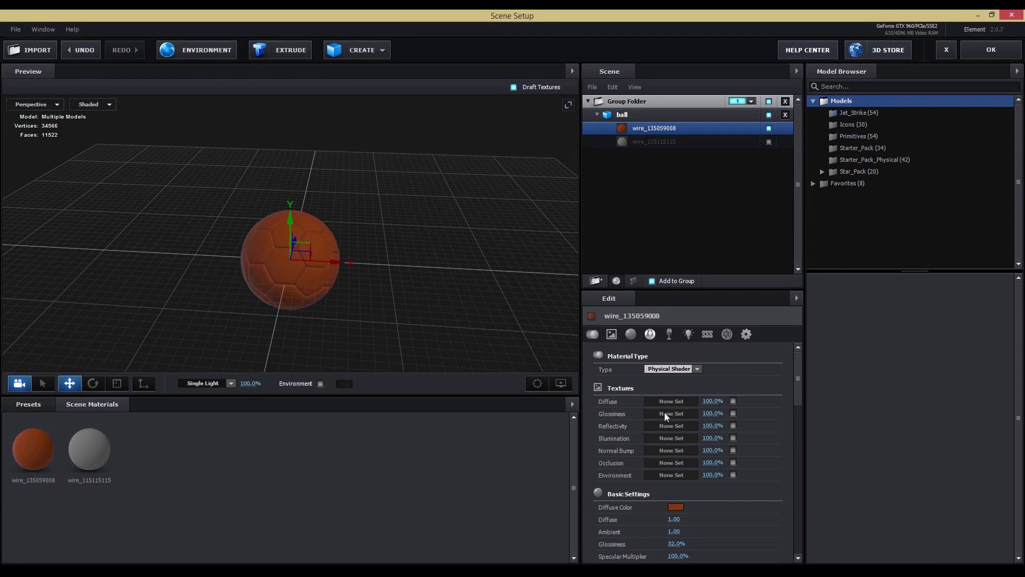
Step: Assign texture.jpg as the ball material's diffuse texture
{"action": "left_click", "coordinate": [678, 402]}
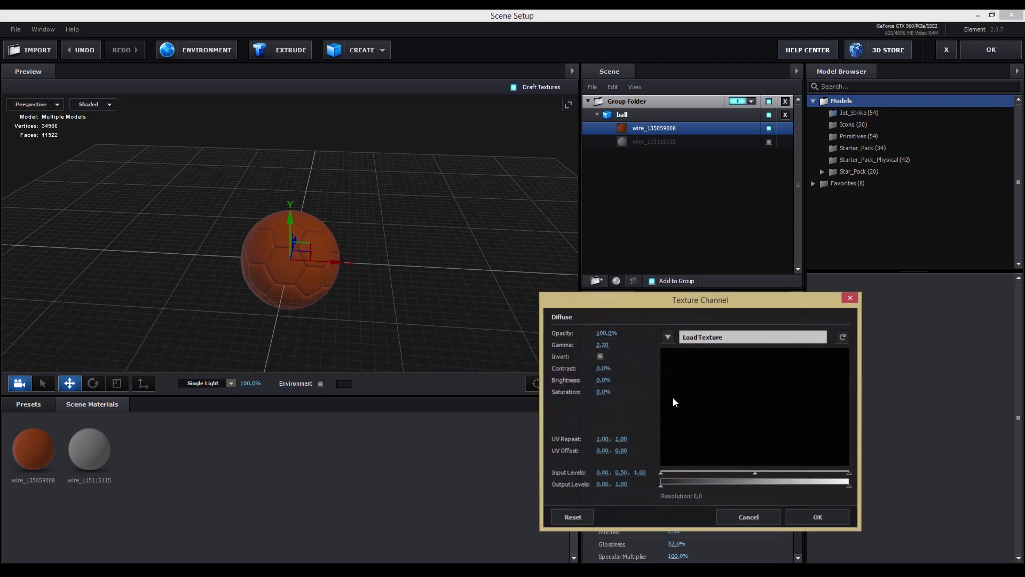
{"action": "left_click", "coordinate": [697, 342]}
{"action": "left_click", "coordinate": [389, 149]}
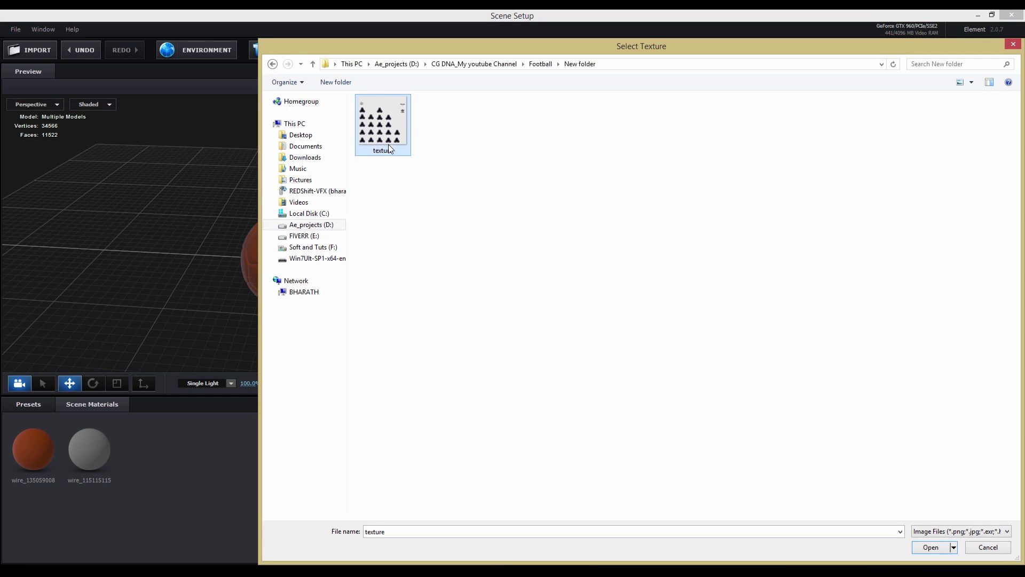
{"action": "left_click", "coordinate": [929, 548]}
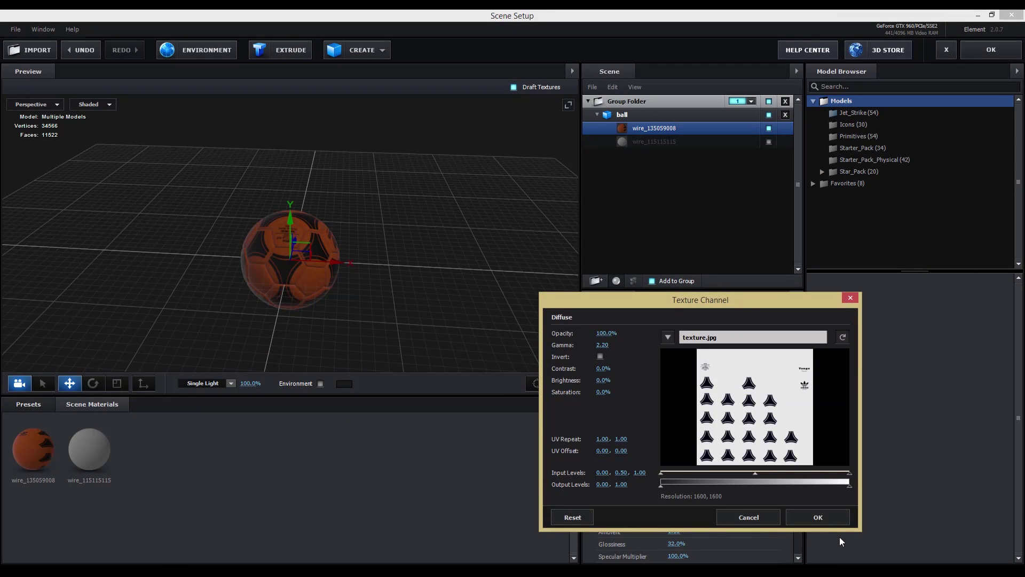
{"action": "left_click", "coordinate": [808, 517]}
{"action": "mouse_move", "coordinate": [356, 273]}
{"action": "left_mouse_down"}
{"action": "mouse_move", "coordinate": [386, 264]}
{"action": "mouse_move", "coordinate": [335, 281]}
{"action": "mouse_move", "coordinate": [400, 221]}
{"action": "mouse_move", "coordinate": [455, 245]}
{"action": "mouse_move", "coordinate": [303, 239]}
{"action": "mouse_move", "coordinate": [267, 156]}
{"action": "mouse_move", "coordinate": [297, 233]}
{"action": "mouse_move", "coordinate": [396, 258]}
{"action": "left_mouse_up"}
{"action": "scroll", "coordinate": [346, 261], "scroll_direction": "up", "scroll_amount": 3}
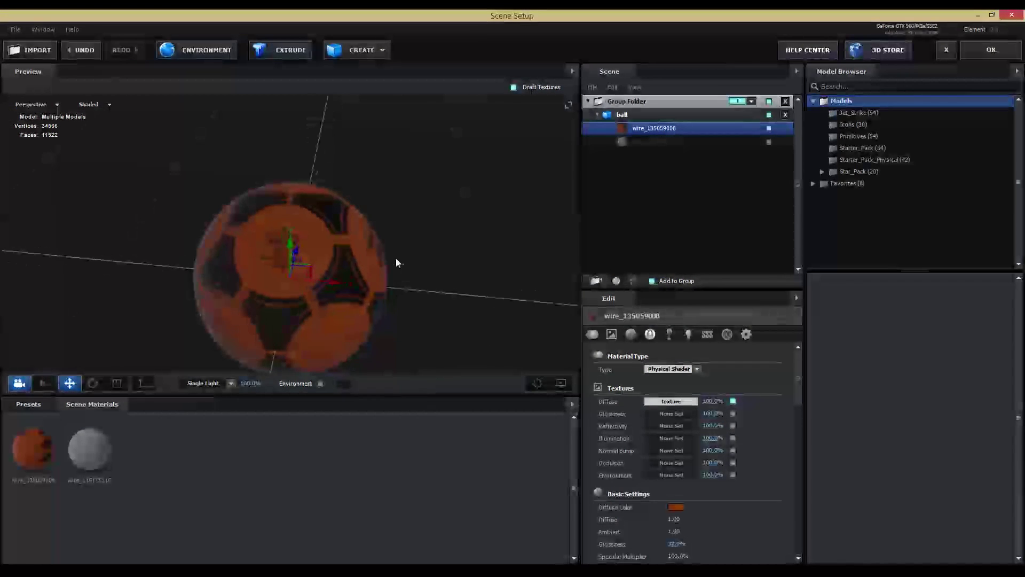
Step: Set the material's Diffuse Color to white
{"action": "left_click", "coordinate": [675, 506]}
{"action": "mouse_move", "coordinate": [700, 442]}
{"action": "left_mouse_down"}
{"action": "mouse_move", "coordinate": [712, 424]}
{"action": "mouse_move", "coordinate": [710, 455]}
{"action": "mouse_move", "coordinate": [726, 409]}
{"action": "left_mouse_up"}
{"action": "mouse_move", "coordinate": [728, 483]}
{"action": "left_mouse_down"}
{"action": "mouse_move", "coordinate": [713, 500]}
{"action": "mouse_move", "coordinate": [704, 454]}
{"action": "mouse_move", "coordinate": [582, 421]}
{"action": "left_mouse_up"}
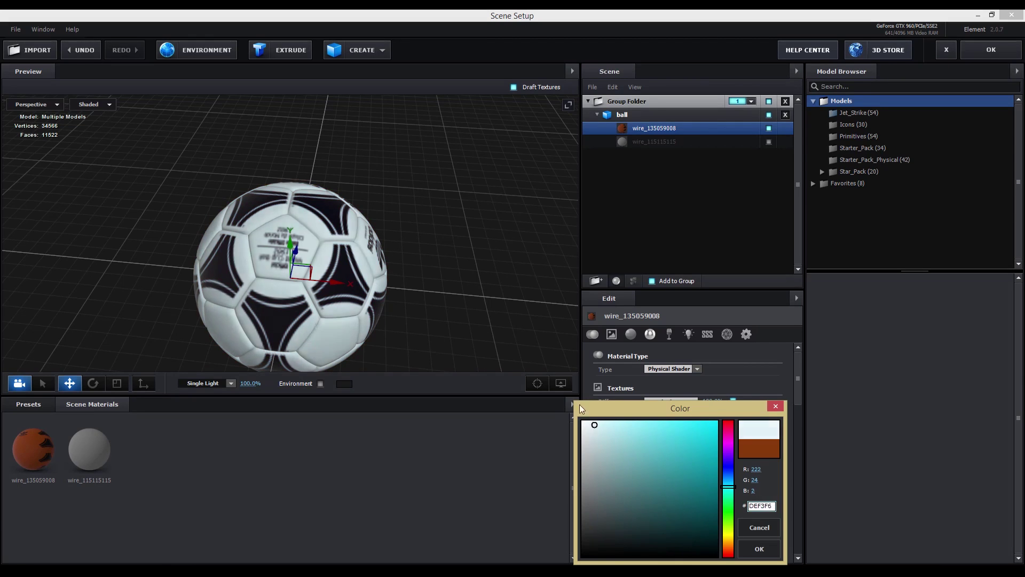
{"action": "left_click", "coordinate": [729, 512]}
{"action": "mouse_move", "coordinate": [717, 422]}
{"action": "left_mouse_down"}
{"action": "mouse_move", "coordinate": [718, 534]}
{"action": "mouse_move", "coordinate": [552, 382]}
{"action": "left_mouse_up"}
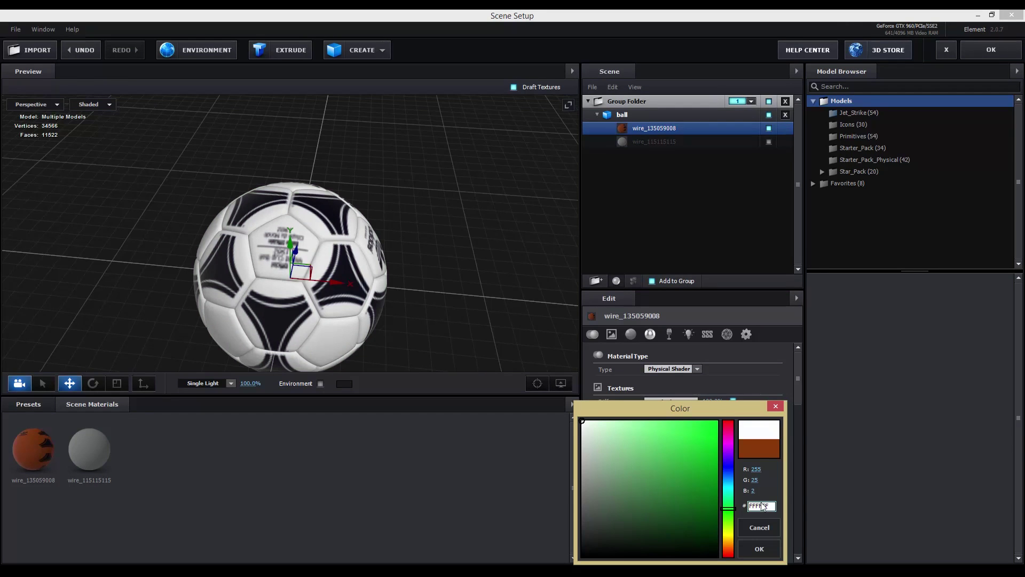
{"action": "left_click_drag", "start_coordinate": [720, 408], "coordinate": [665, 324]}
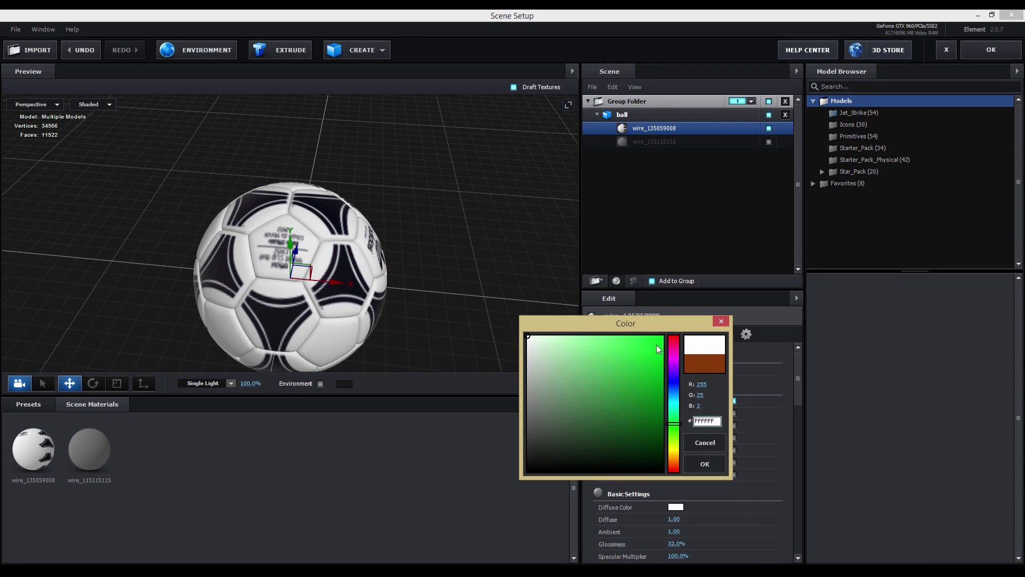
{"action": "left_click", "coordinate": [700, 463]}
Step: Raise the material's Diffuse strength to 1.41
{"action": "left_click_drag", "start_coordinate": [469, 261], "coordinate": [457, 249]}
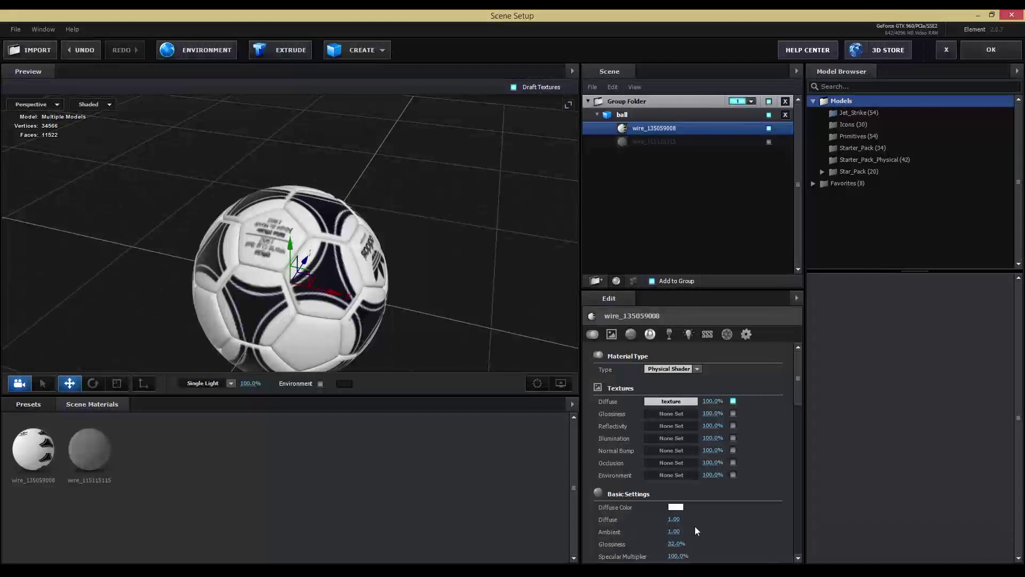
{"action": "left_click_drag", "start_coordinate": [673, 520], "coordinate": [696, 520]}
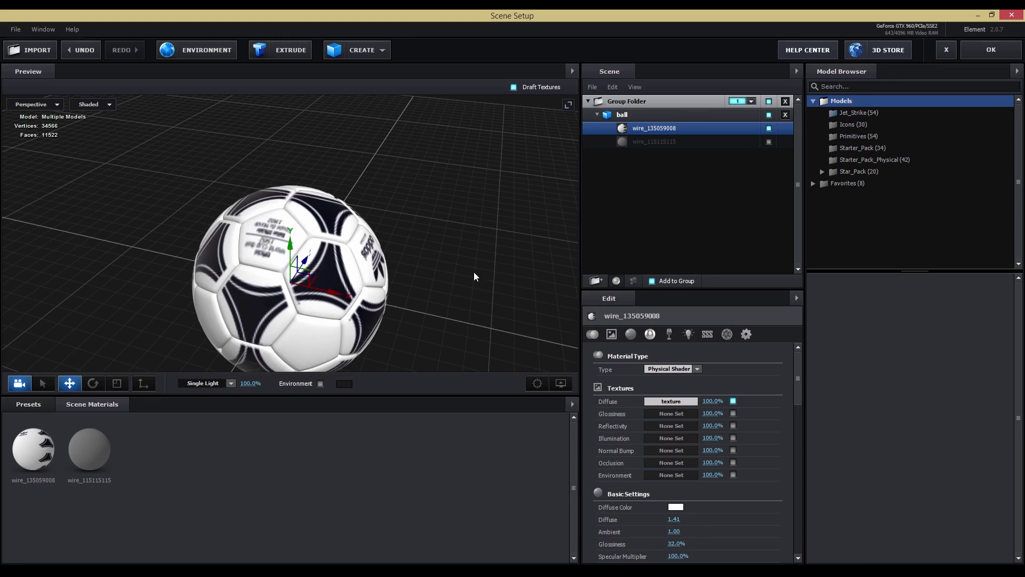
{"action": "left_click_drag", "start_coordinate": [475, 275], "coordinate": [396, 243]}
{"action": "left_click", "coordinate": [208, 52]}
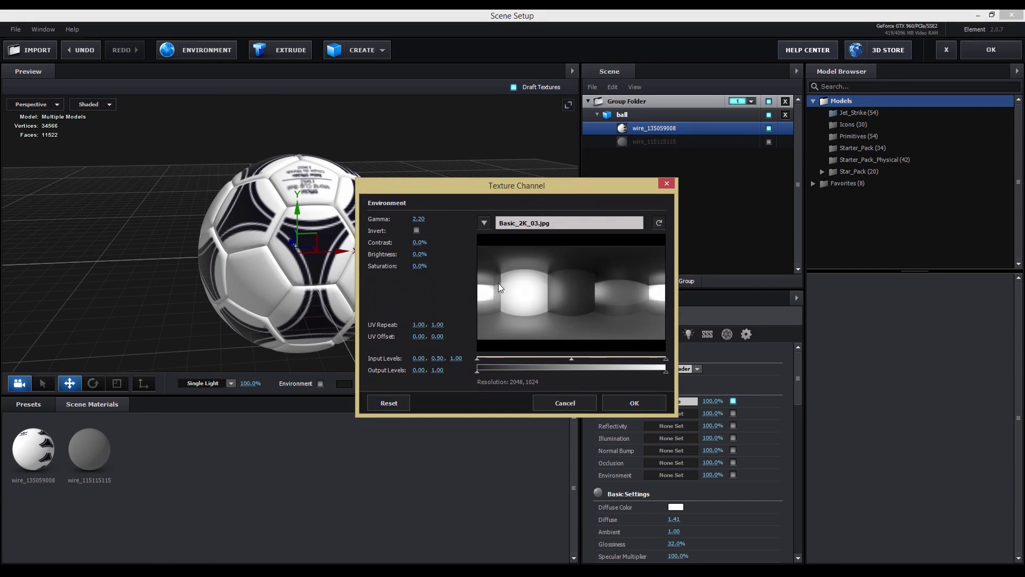
Step: Load Studio_warm.png as the environment map and apply the scene back to Main_comp
{"action": "left_click", "coordinate": [484, 223]}
{"action": "left_click", "coordinate": [503, 223]}
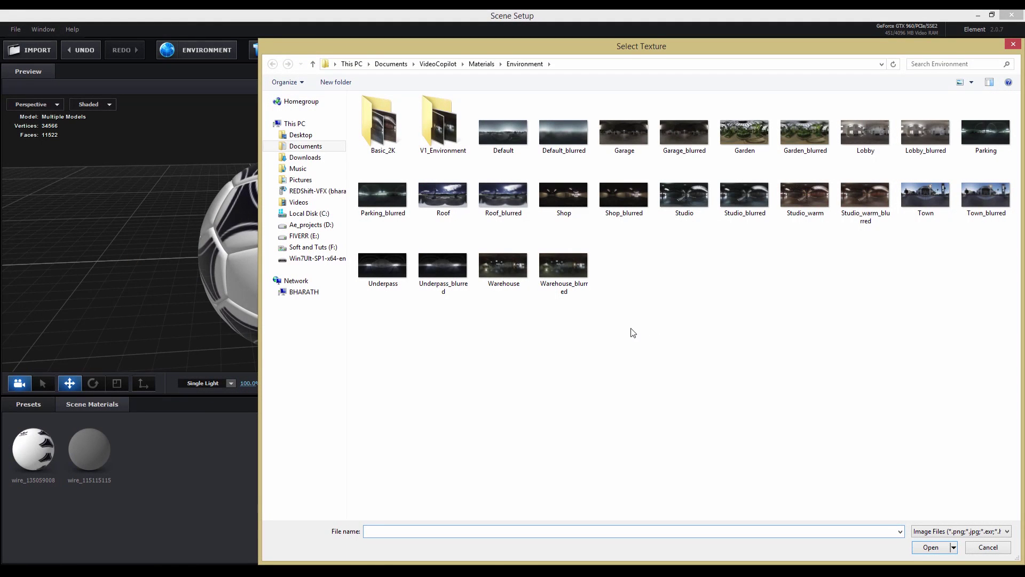
{"action": "left_click", "coordinate": [807, 199]}
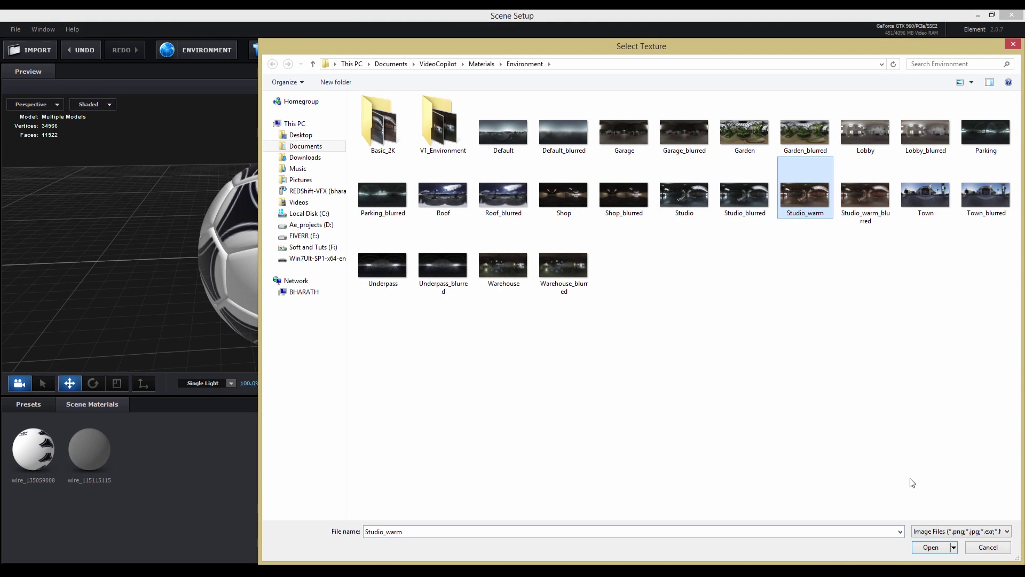
{"action": "left_click", "coordinate": [931, 547]}
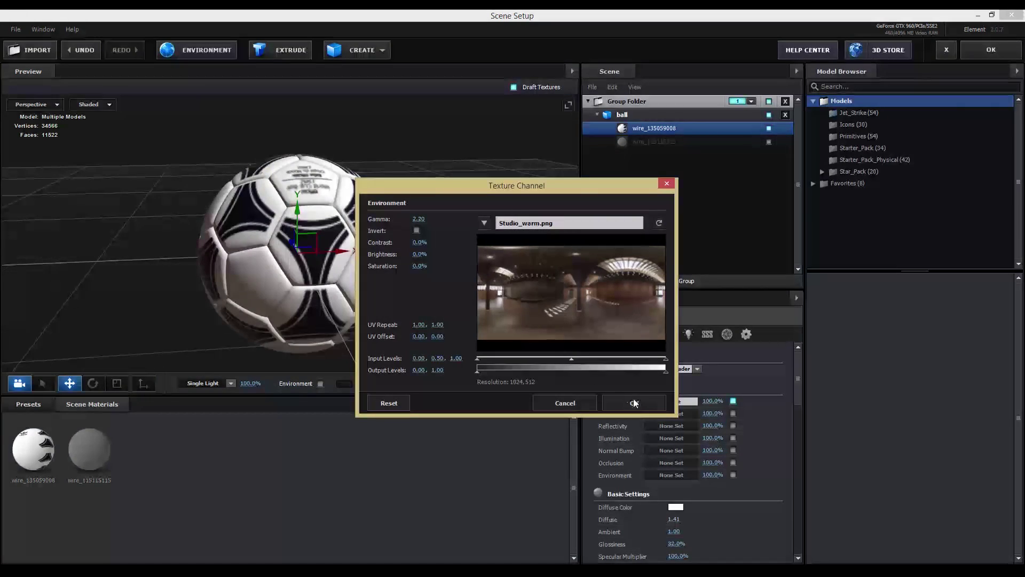
{"action": "left_click", "coordinate": [632, 401]}
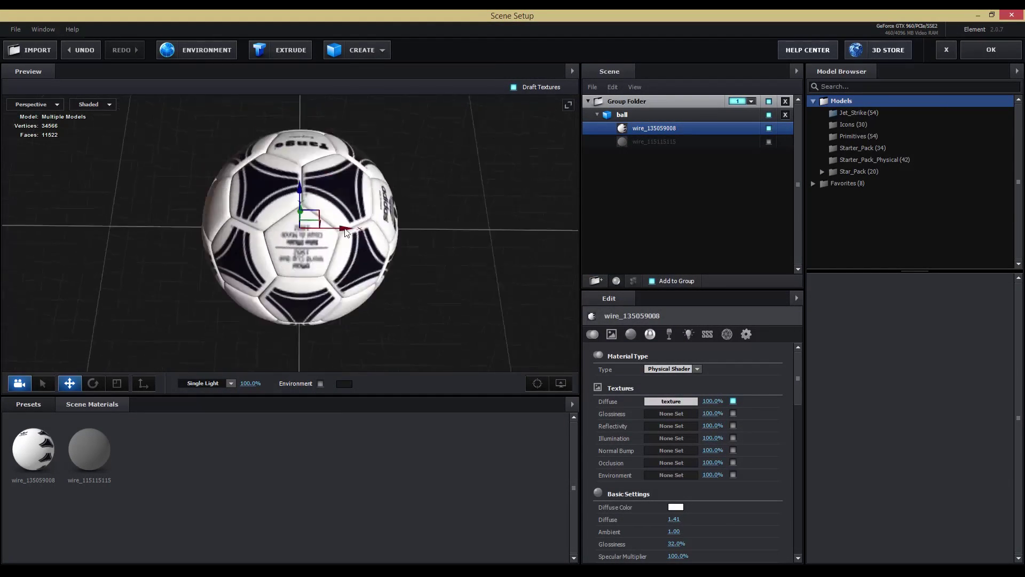
{"action": "mouse_move", "coordinate": [332, 153]}
{"action": "left_mouse_down"}
{"action": "mouse_move", "coordinate": [377, 219]}
{"action": "mouse_move", "coordinate": [408, 297]}
{"action": "left_mouse_up"}
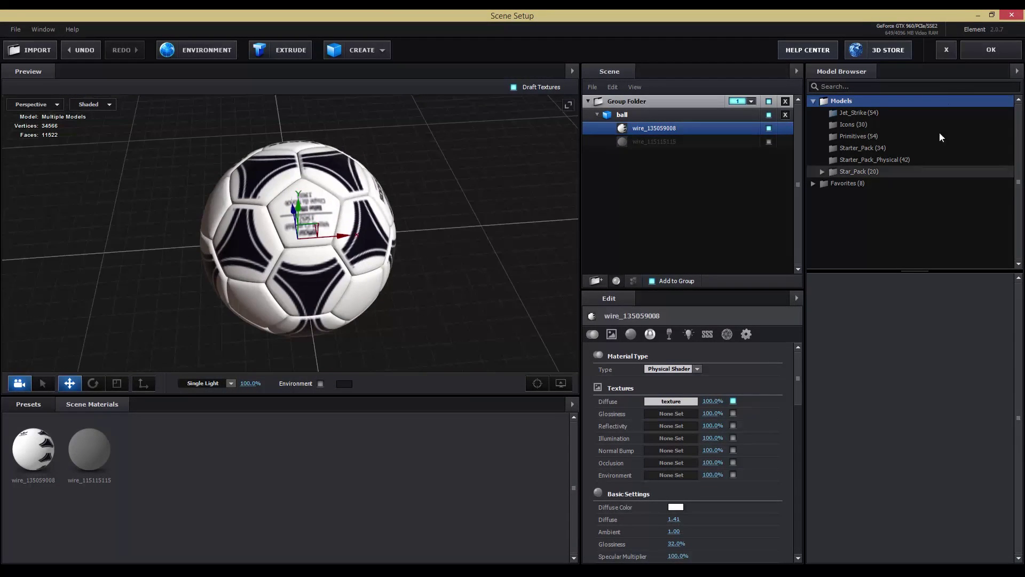
{"action": "left_click", "coordinate": [989, 50]}
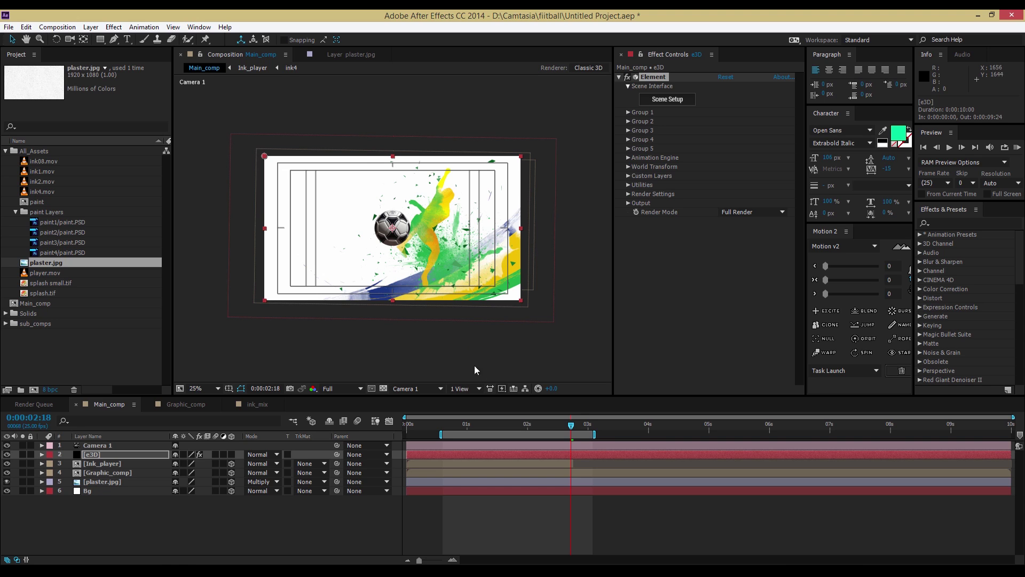
{"action": "key", "text": "period"}
{"action": "key", "text": "period"}
{"action": "key", "text": "comma"}
{"action": "key", "text": "comma"}
{"action": "left_click", "coordinate": [475, 426]}
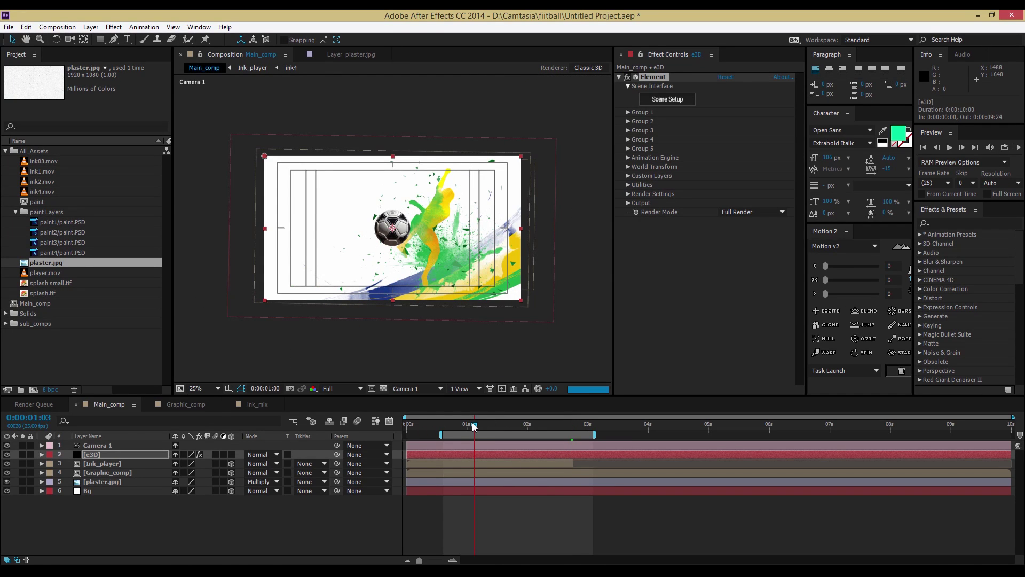
{"action": "mouse_move", "coordinate": [474, 426]}
{"action": "left_mouse_down"}
{"action": "mouse_move", "coordinate": [453, 424]}
{"action": "mouse_move", "coordinate": [530, 426]}
{"action": "left_mouse_up"}
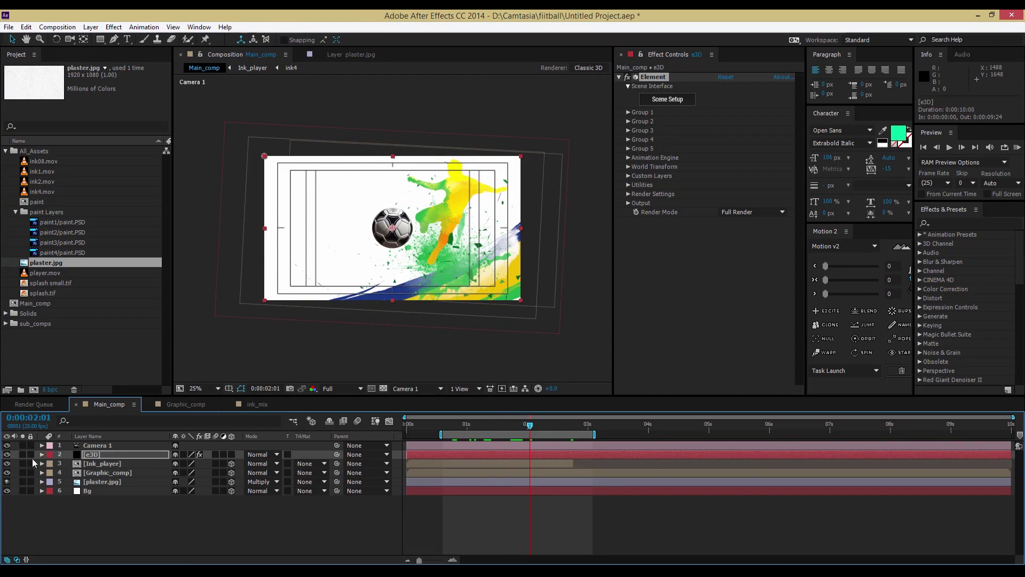
{"action": "left_click", "coordinate": [7, 455]}
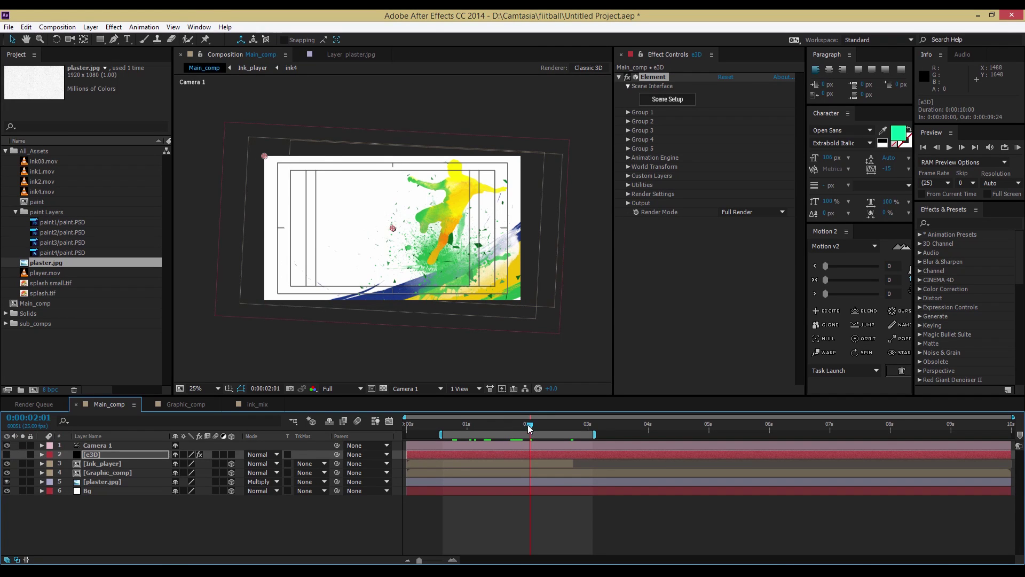
{"action": "left_click_drag", "start_coordinate": [530, 427], "coordinate": [539, 426]}
{"action": "left_click", "coordinate": [572, 463]}
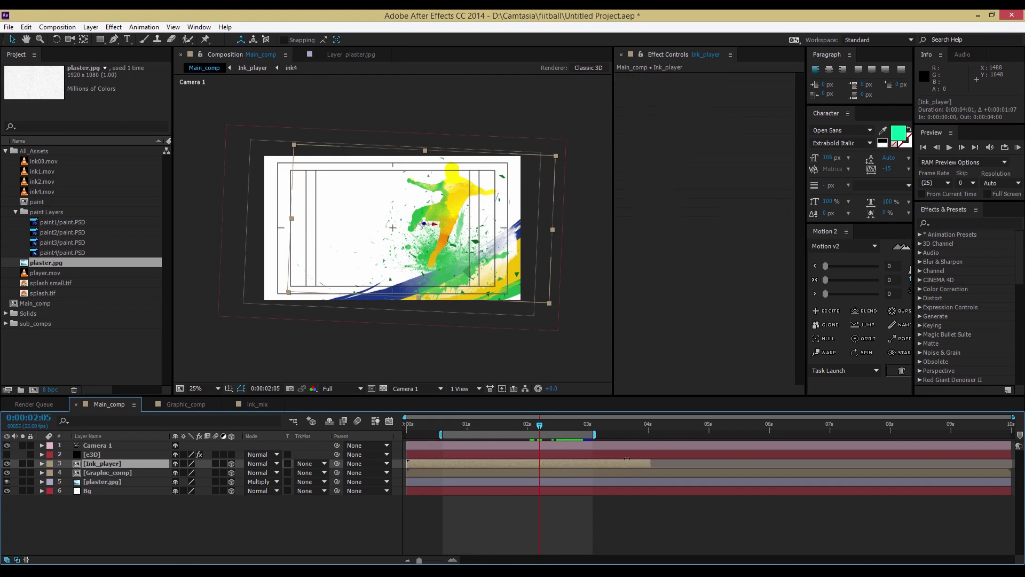
{"action": "left_click_drag", "start_coordinate": [545, 427], "coordinate": [551, 431]}
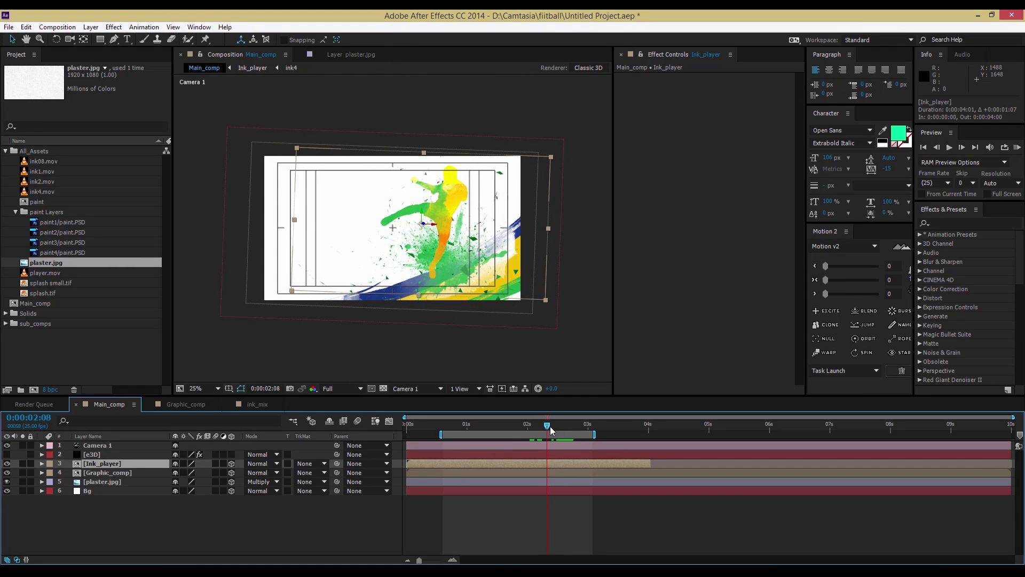
{"action": "left_click", "coordinate": [7, 454]}
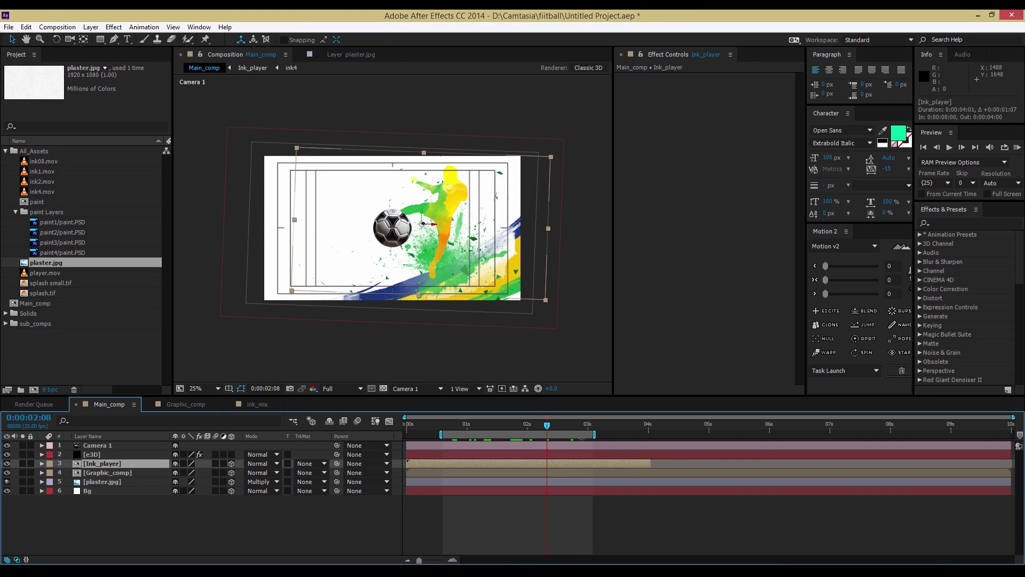
Step: Fade the e3D layer to 34% opacity
{"action": "left_click", "coordinate": [61, 455]}
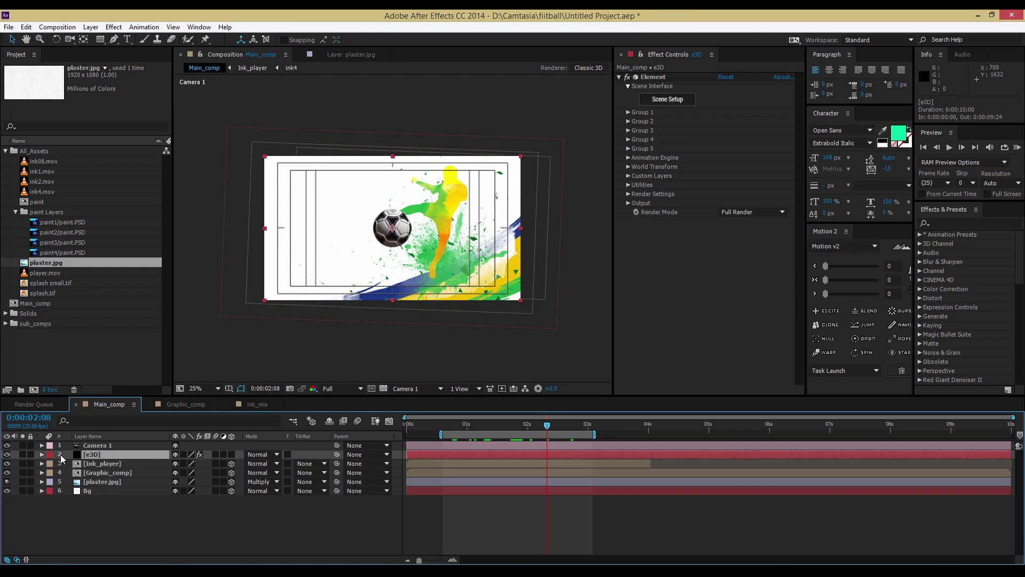
{"action": "key", "text": "t"}
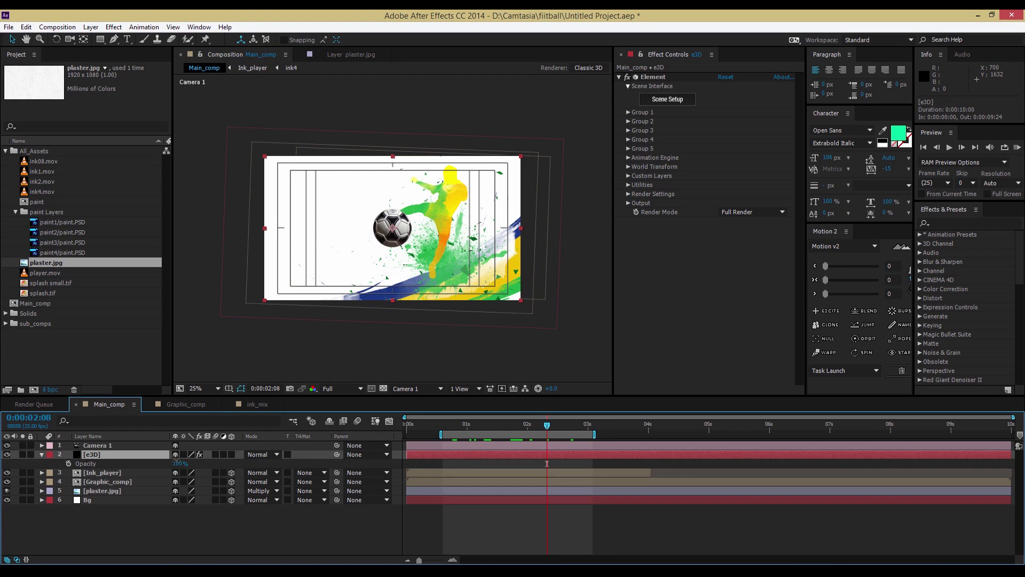
{"action": "left_click_drag", "start_coordinate": [176, 461], "coordinate": [145, 460]}
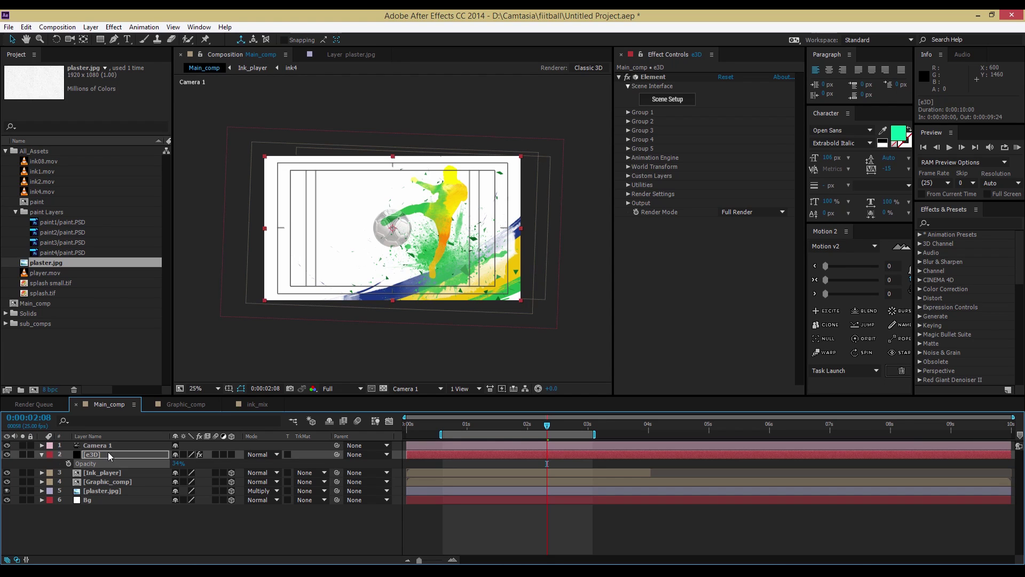
Step: Shrink Group 1 Particle Size to 7.10 and pick the ball's Position XY in the viewer
{"action": "left_click", "coordinate": [628, 113]}
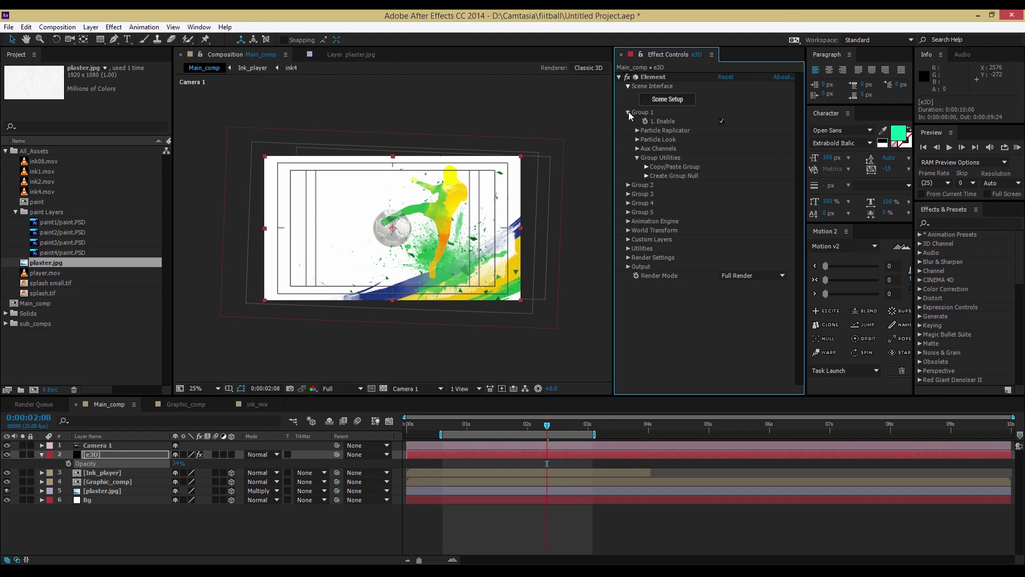
{"action": "left_click", "coordinate": [638, 140]}
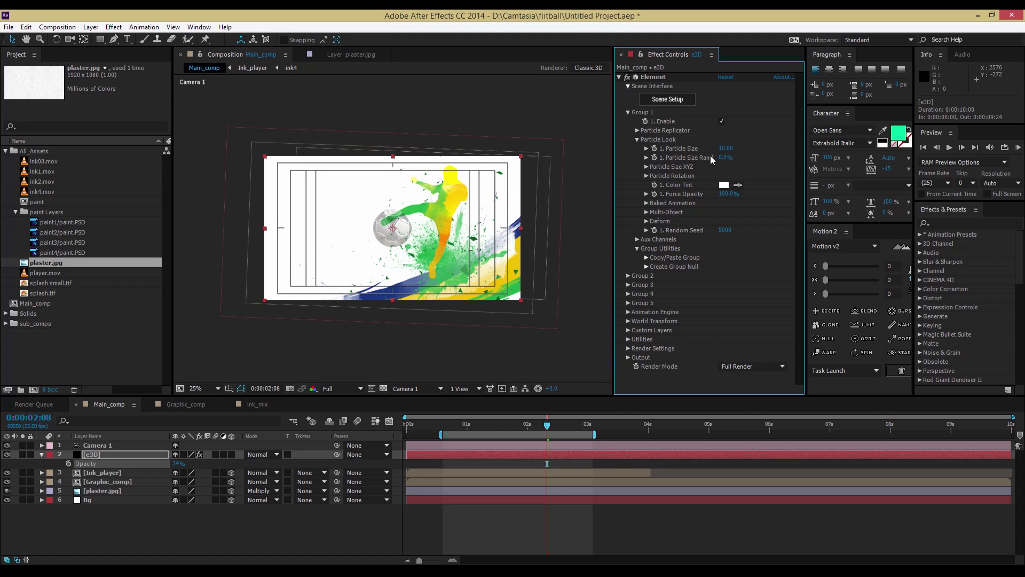
{"action": "left_click_drag", "start_coordinate": [727, 150], "coordinate": [709, 148]}
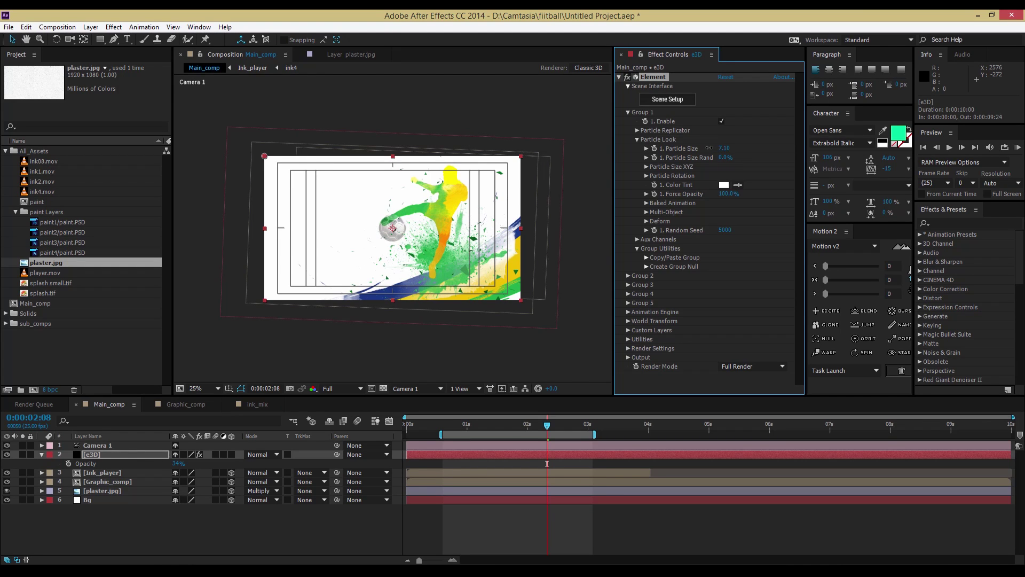
{"action": "left_click", "coordinate": [638, 130]}
{"action": "left_click", "coordinate": [724, 157]}
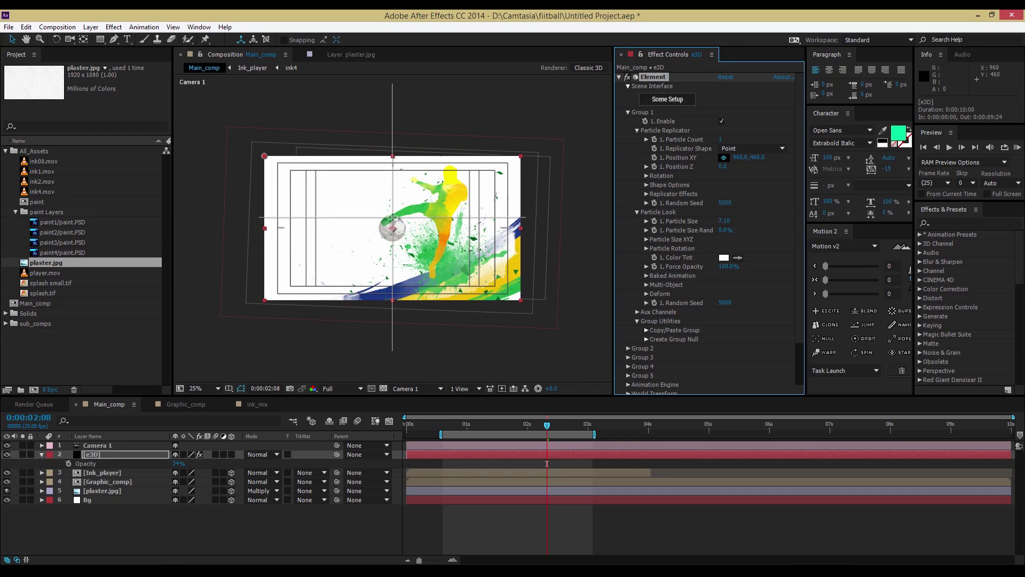
Step: Lower the ball slightly via Position XY and reduce Particle Size to 5.30
{"action": "left_click", "coordinate": [392, 227]}
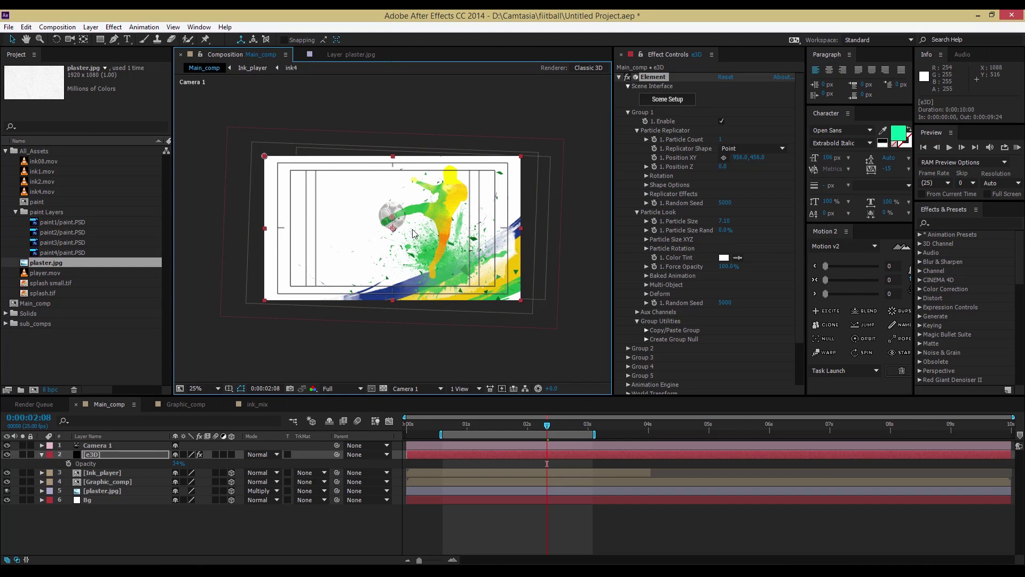
{"action": "key", "text": "period"}
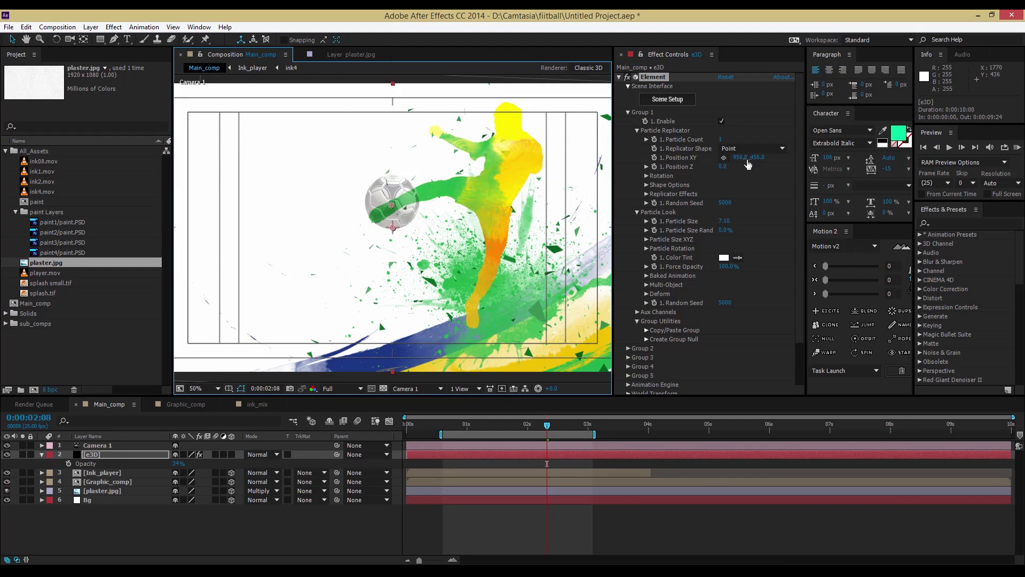
{"action": "mouse_move", "coordinate": [756, 162]}
{"action": "left_mouse_down"}
{"action": "mouse_move", "coordinate": [730, 157]}
{"action": "mouse_move", "coordinate": [764, 157]}
{"action": "left_mouse_up"}
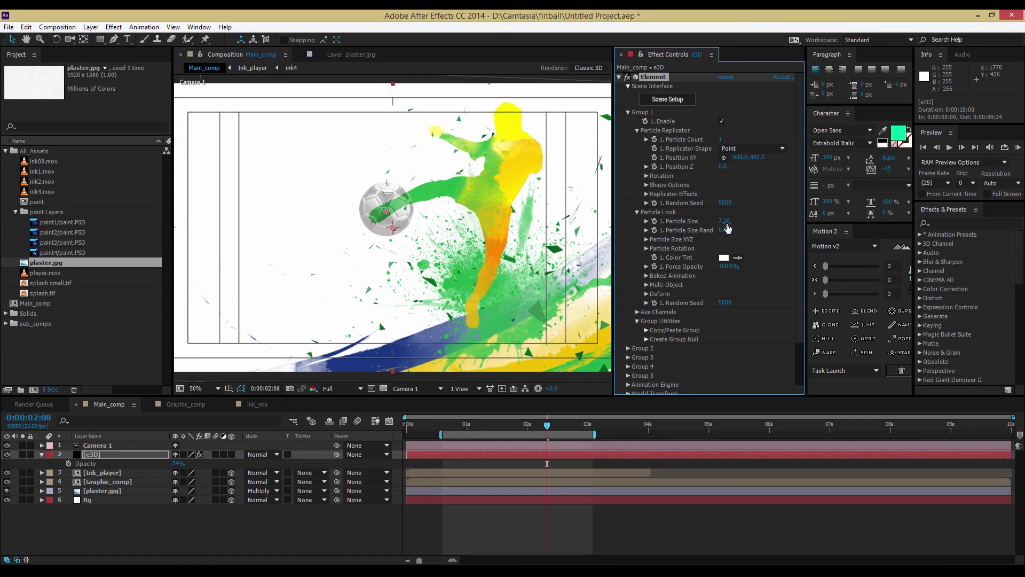
{"action": "left_click_drag", "start_coordinate": [724, 221], "coordinate": [714, 221]}
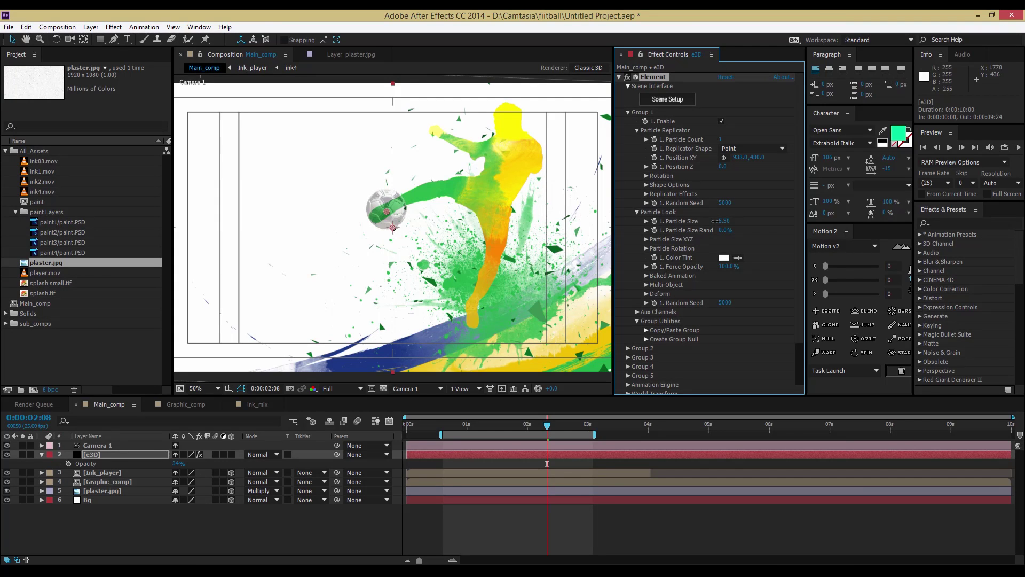
{"action": "key", "text": "comma"}
{"action": "key", "text": "comma"}
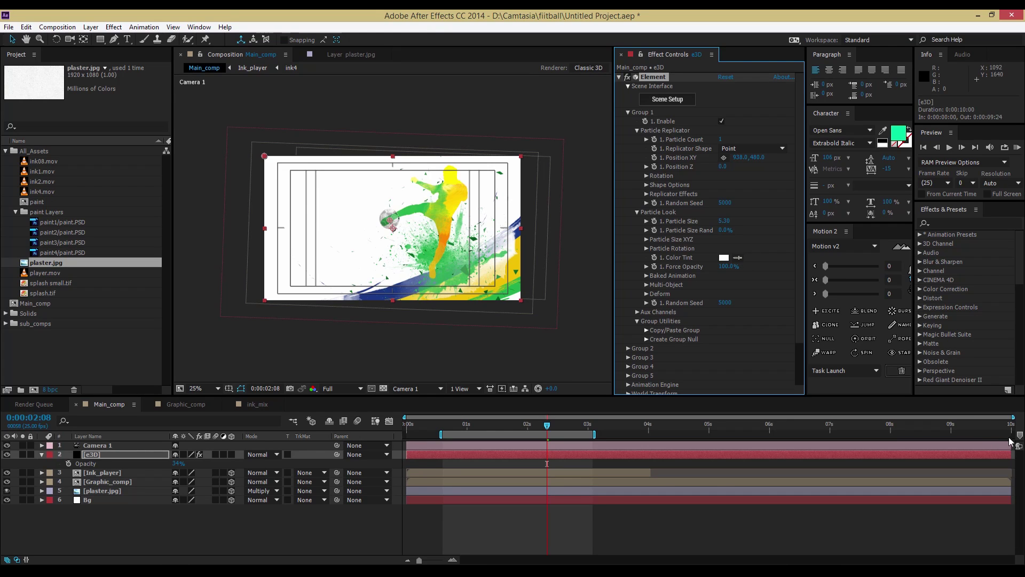
Step: Add composition marker 1 at 0:00:02:08, where the foot meets the ball
{"action": "left_click_drag", "start_coordinate": [1020, 439], "coordinate": [547, 469]}
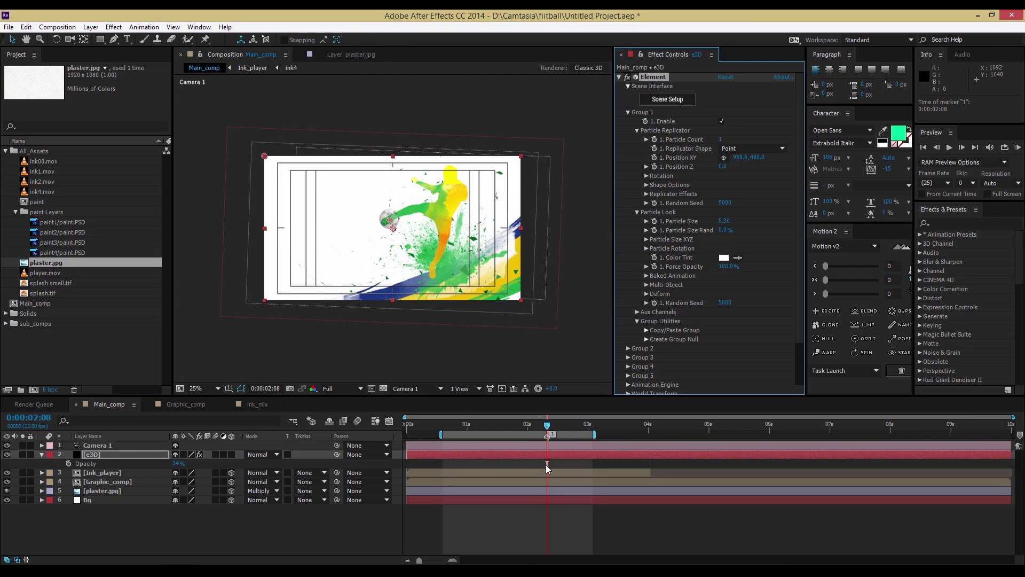
{"action": "left_click", "coordinate": [206, 531]}
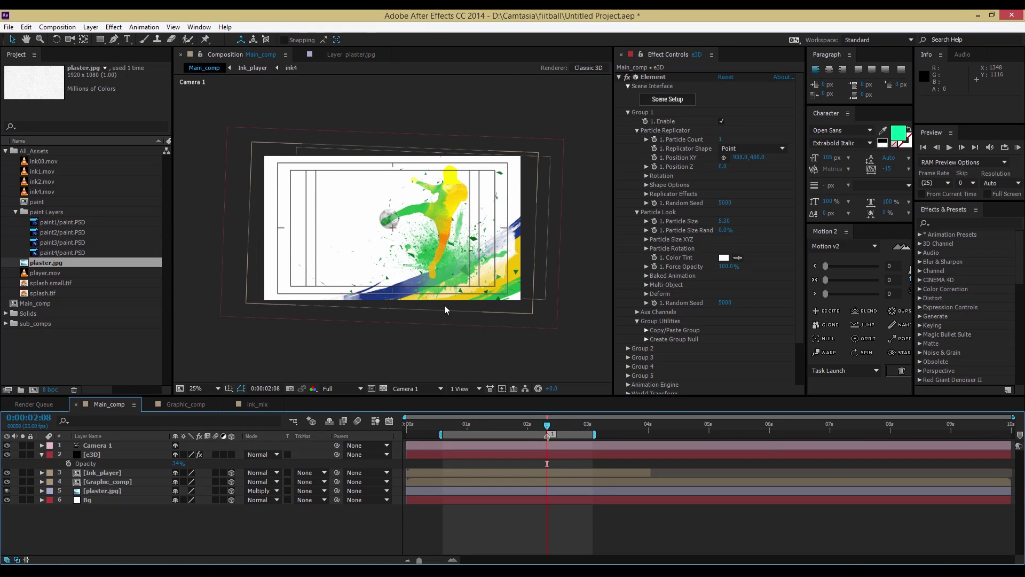
{"action": "key", "text": "period"}
{"action": "key", "text": "comma"}
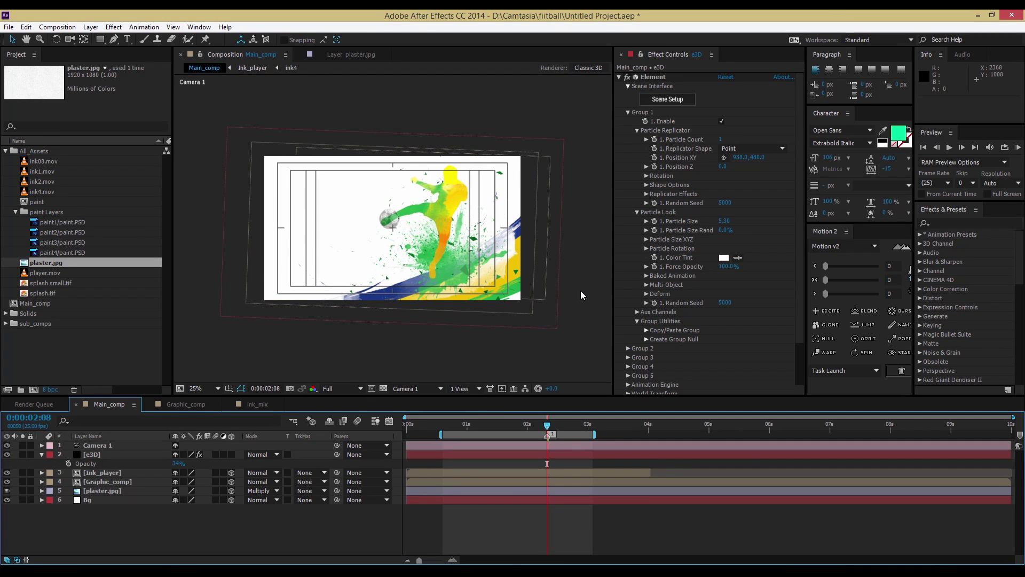
Step: Keyframe the ball's Position XY at 938, 480 and reveal the e3D keyframes
{"action": "left_click", "coordinate": [655, 161]}
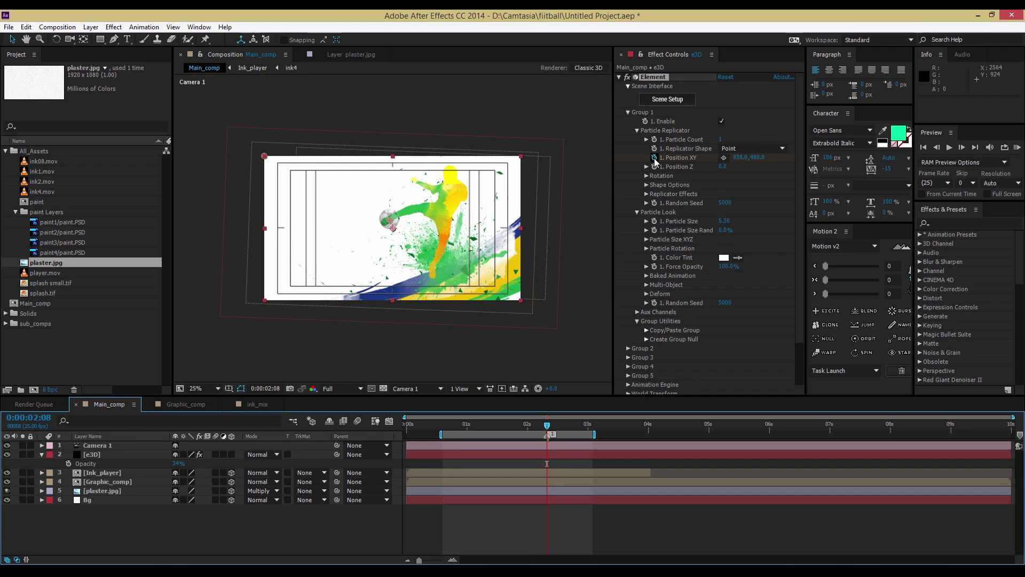
{"action": "left_click", "coordinate": [95, 455]}
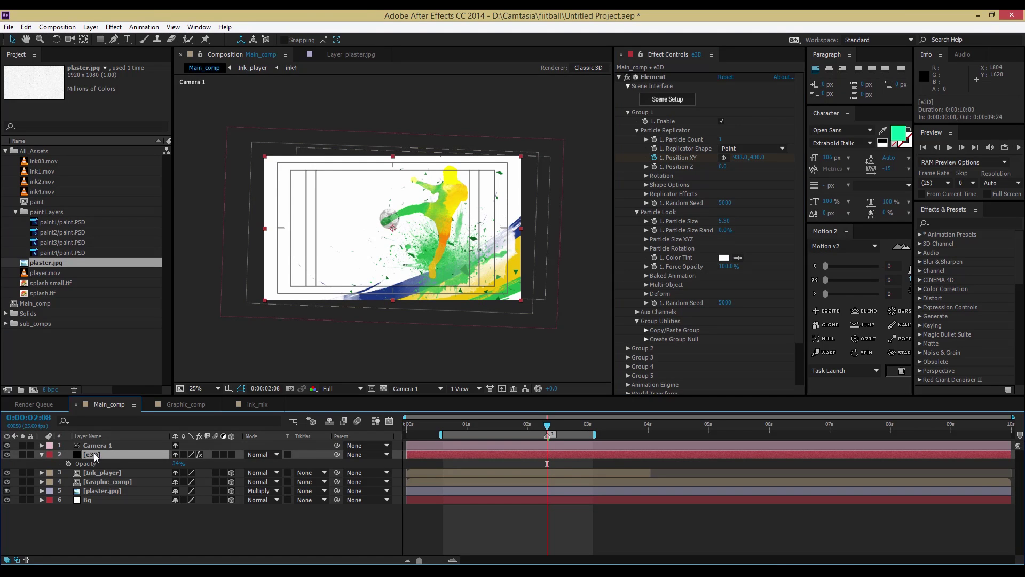
{"action": "key", "text": "u"}
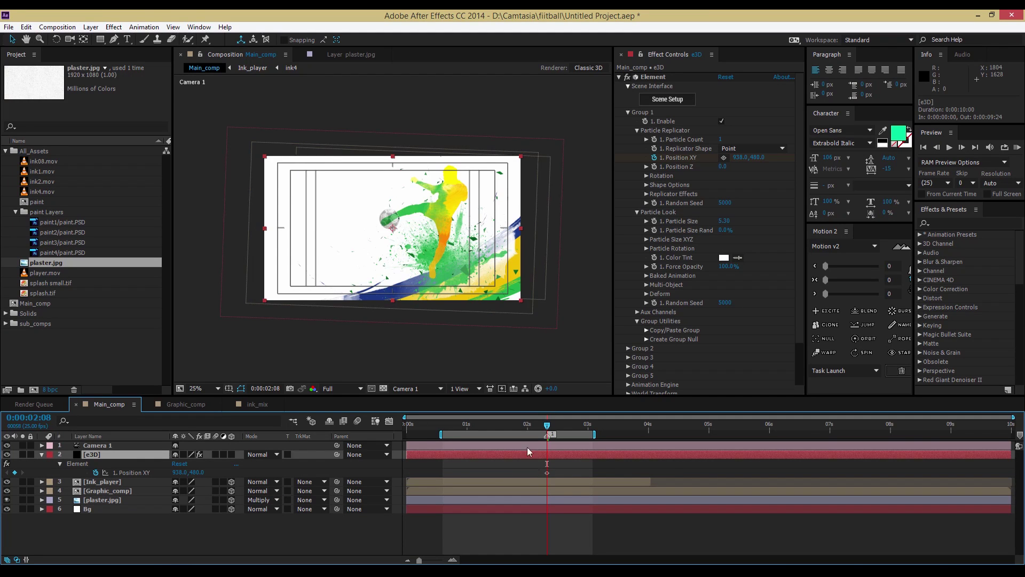
{"action": "scroll", "coordinate": [502, 366], "scroll_direction": "down", "scroll_amount": 2}
Step: Keyframe the ball's starting Position XY above the frame at 0:00:01:20, then return to 0:00:02:08
{"action": "left_click_drag", "start_coordinate": [547, 425], "coordinate": [516, 431]}
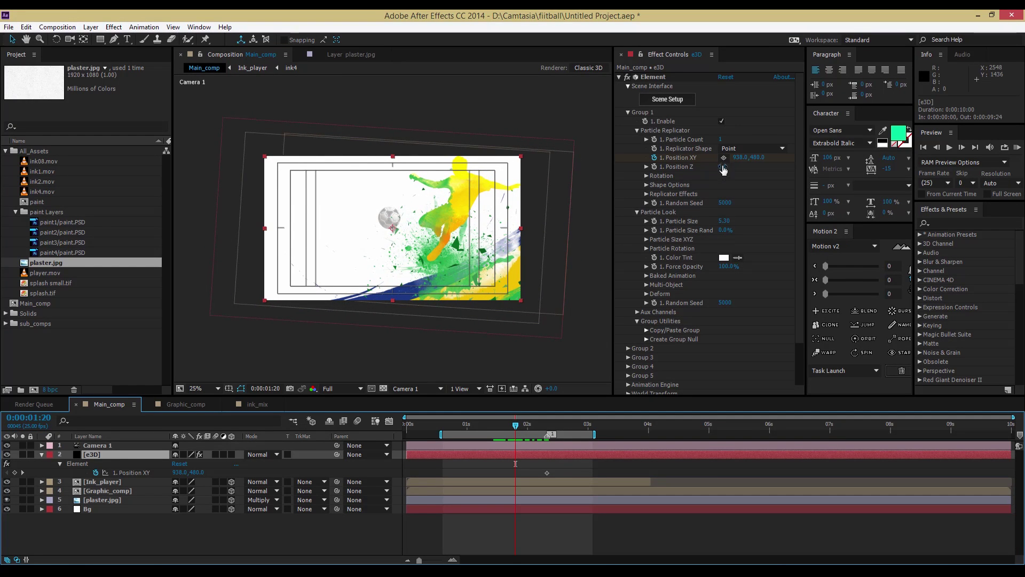
{"action": "left_click", "coordinate": [724, 158]}
{"action": "left_click_drag", "start_coordinate": [349, 142], "coordinate": [348, 140]}
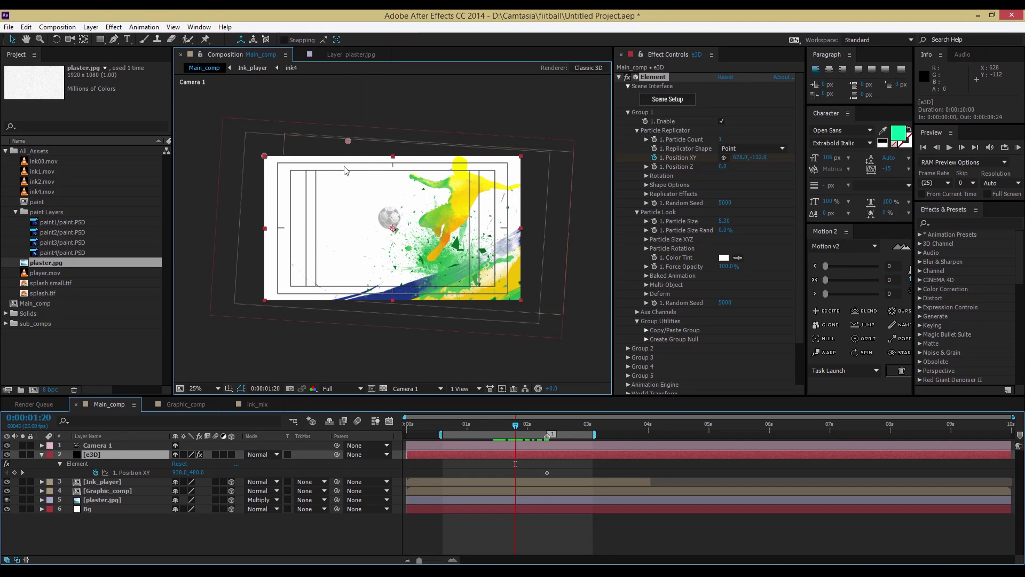
{"action": "left_click_drag", "start_coordinate": [519, 424], "coordinate": [553, 431]}
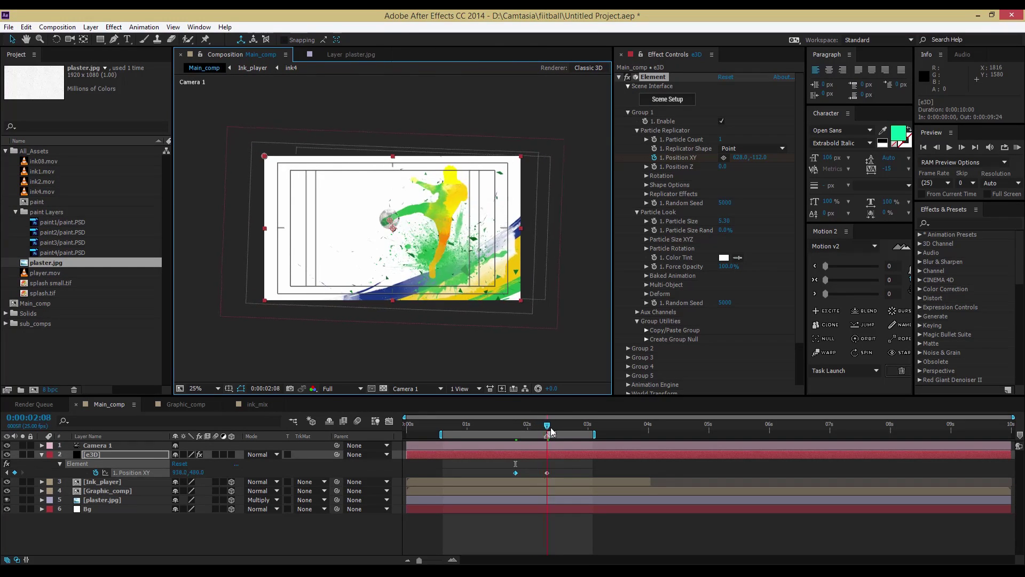
{"action": "left_click", "coordinate": [551, 432]}
{"action": "key", "text": "shift+1"}
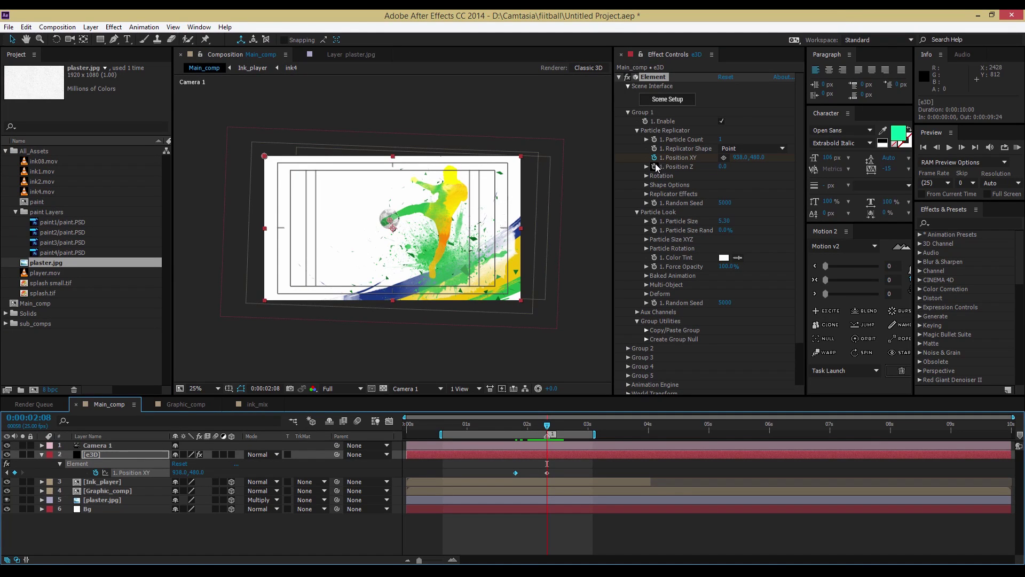
{"action": "left_click", "coordinate": [629, 289]}
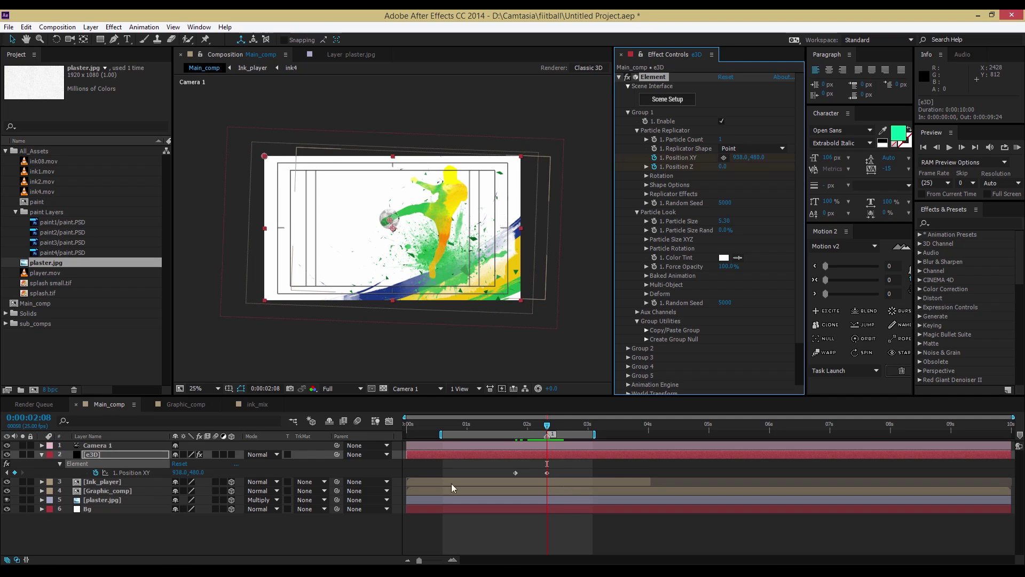
{"action": "left_click", "coordinate": [106, 456]}
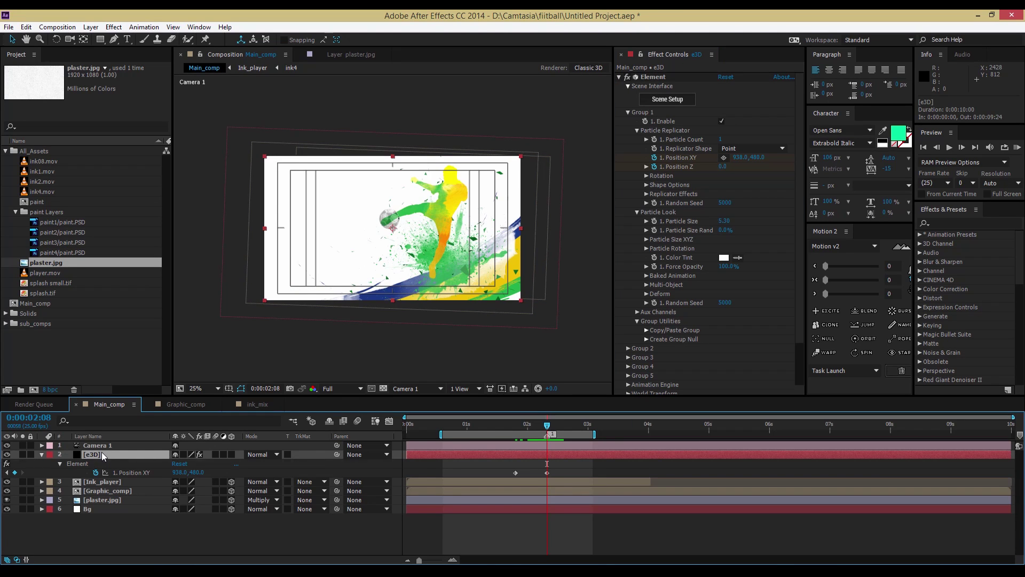
Step: At 0:00:02:14, keyframe Position Z -860 and Position XY 1026, 500
{"action": "key", "text": "u"}
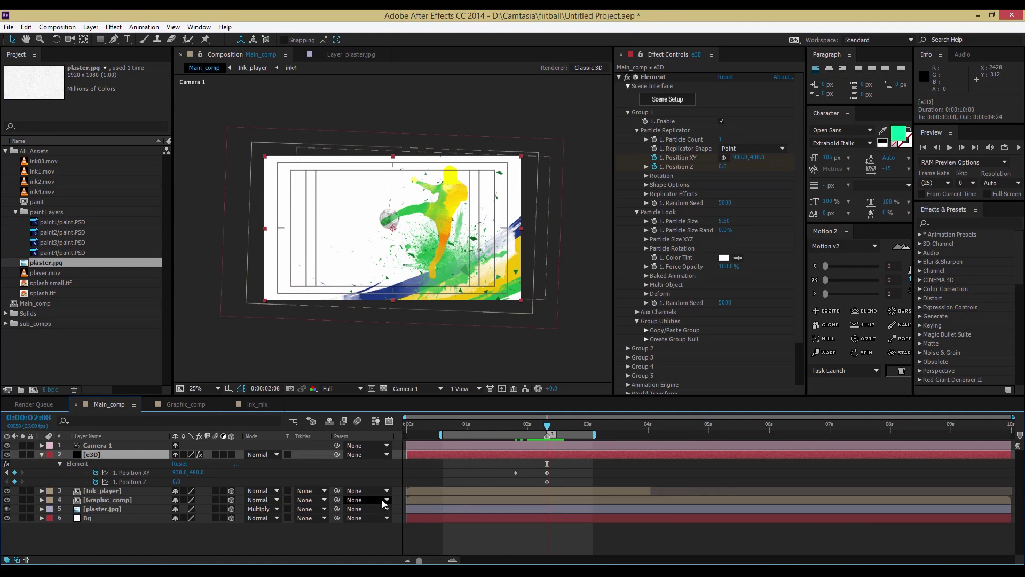
{"action": "left_click_drag", "start_coordinate": [549, 427], "coordinate": [562, 425]}
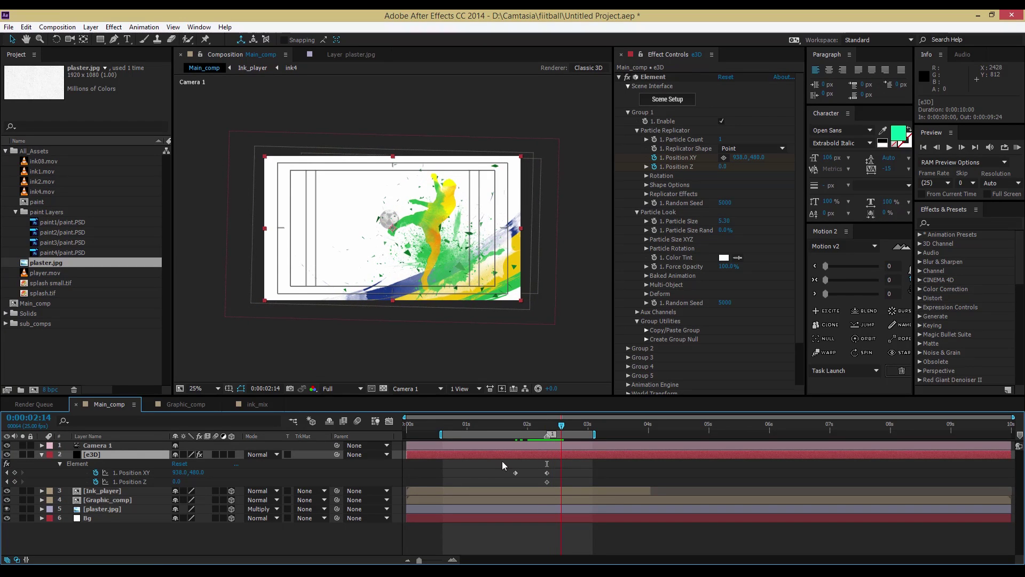
{"action": "left_click_drag", "start_coordinate": [724, 167], "coordinate": [678, 168]}
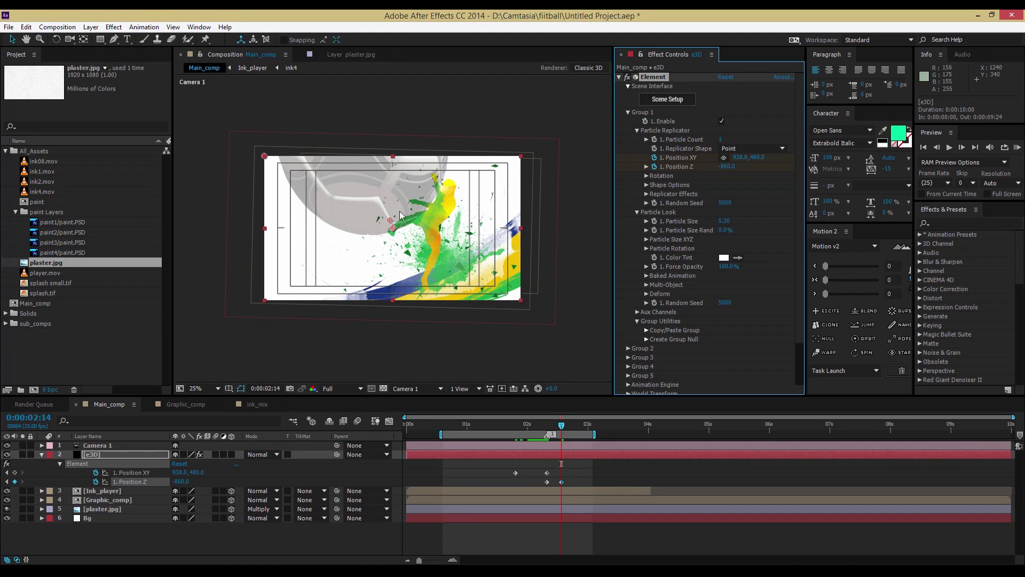
{"action": "left_click_drag", "start_coordinate": [392, 224], "coordinate": [402, 228]}
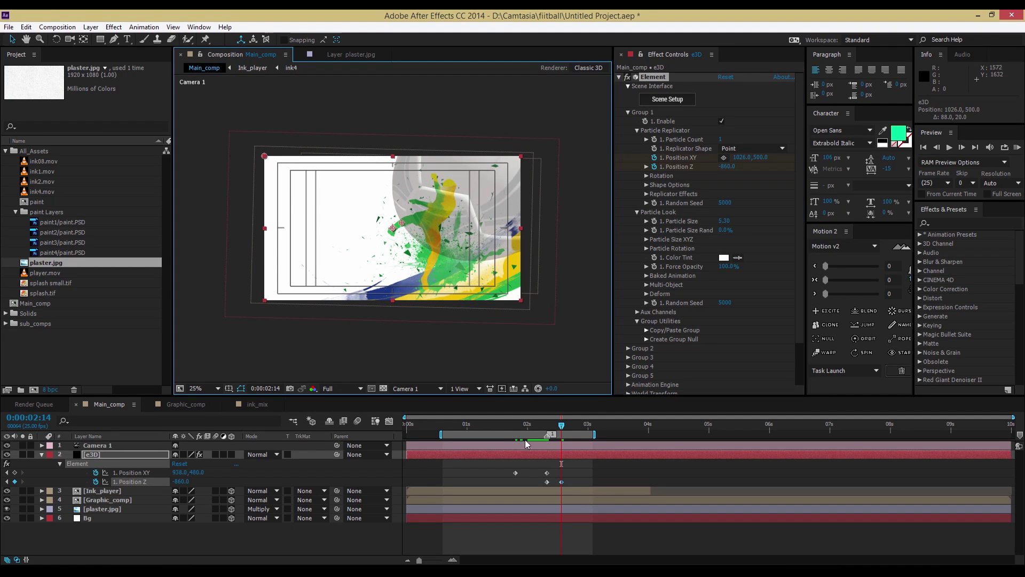
{"action": "mouse_move", "coordinate": [561, 425]}
{"action": "left_mouse_down"}
{"action": "mouse_move", "coordinate": [562, 435]}
{"action": "mouse_move", "coordinate": [500, 433]}
{"action": "left_mouse_up"}
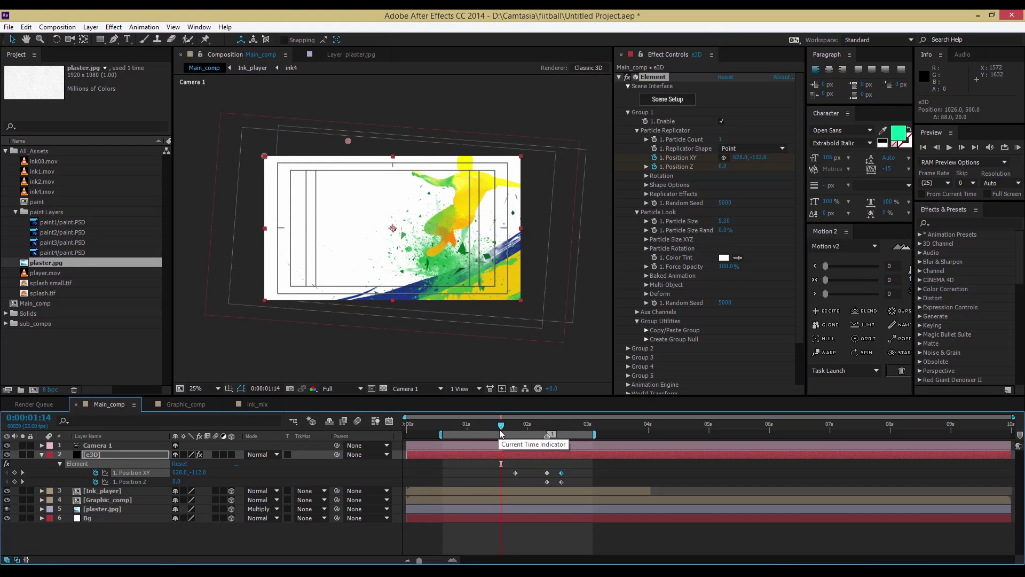
Step: Set the work area to 0:00:01:14–0:00:02:17 and preview resolution to Quarter
{"action": "key", "text": "b"}
{"action": "left_click_drag", "start_coordinate": [501, 430], "coordinate": [570, 432]}
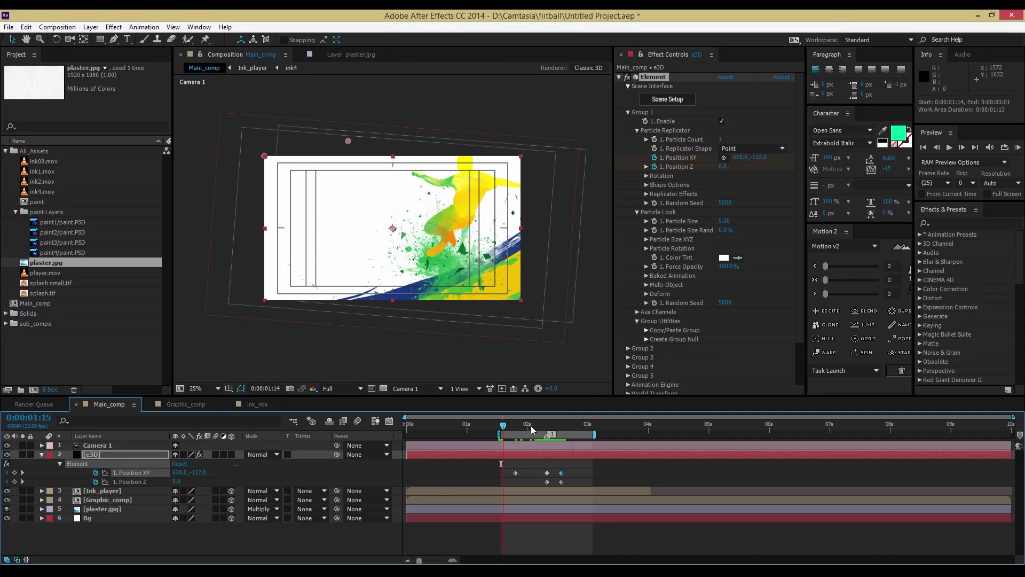
{"action": "key", "text": "n"}
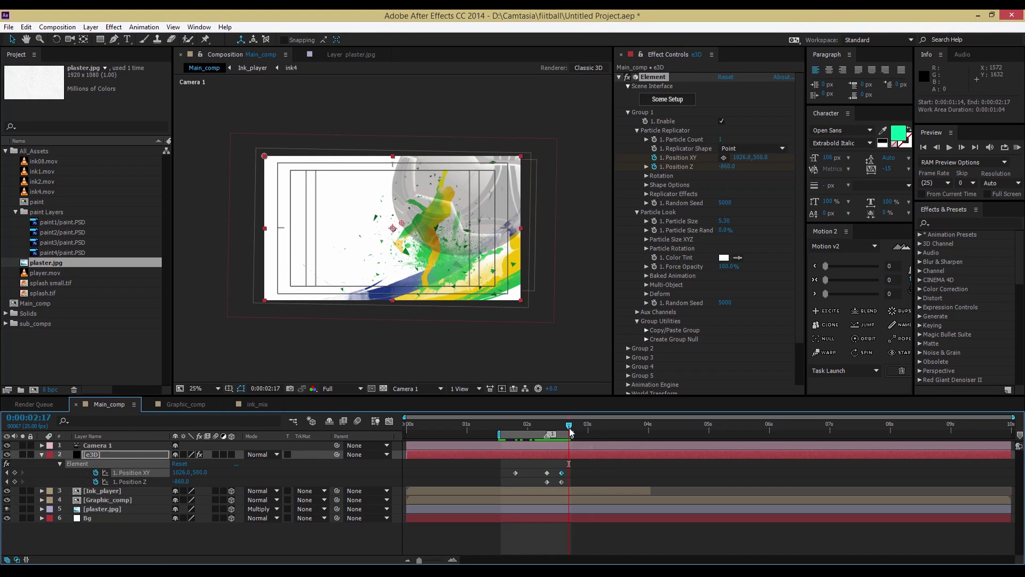
{"action": "left_click", "coordinate": [342, 388]}
{"action": "left_click", "coordinate": [344, 401]}
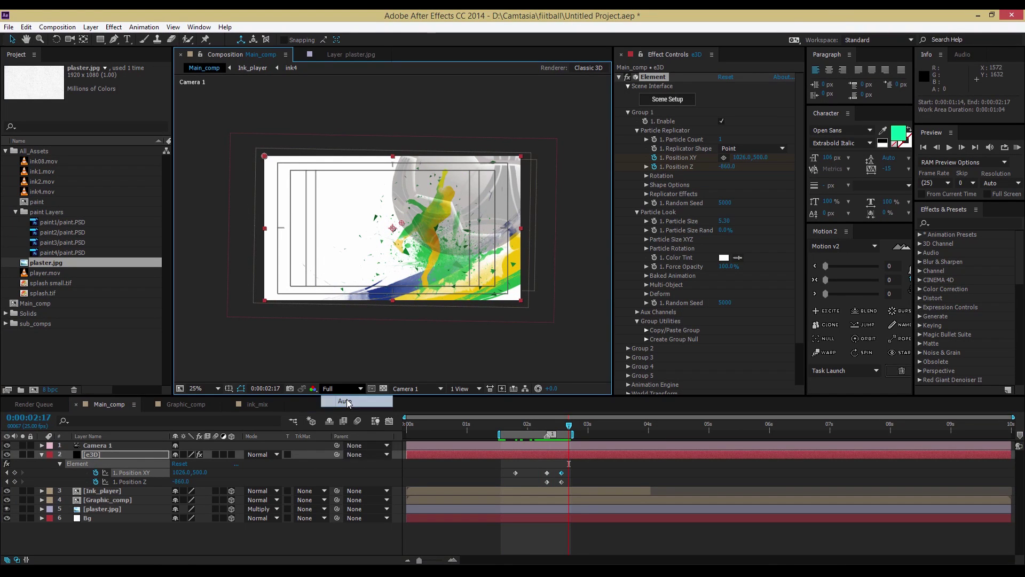
Step: RAM-preview the ball's flight and stop back at 0:00:02:14
{"action": "key", "text": "KP_0"}
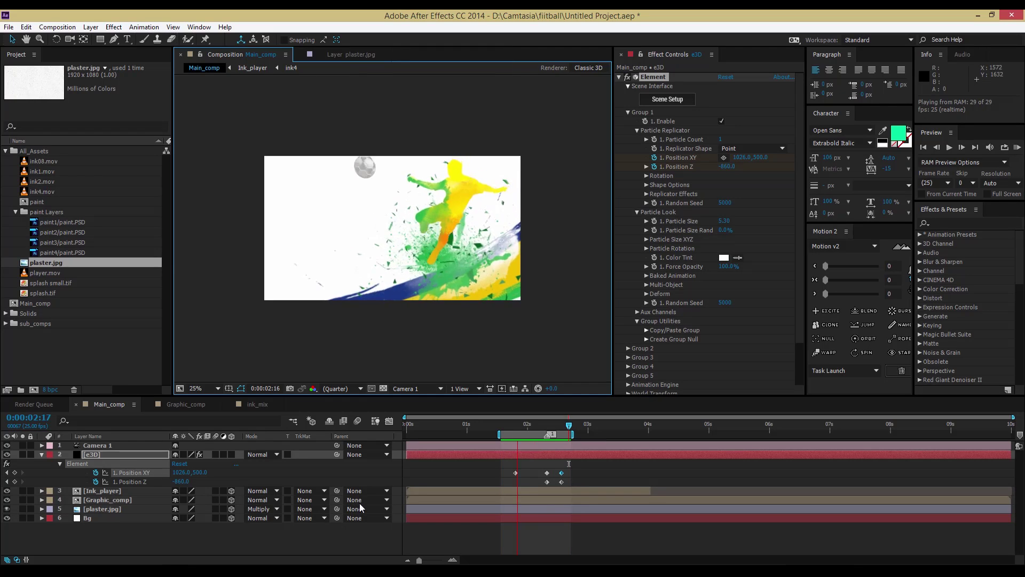
{"action": "key", "text": "space"}
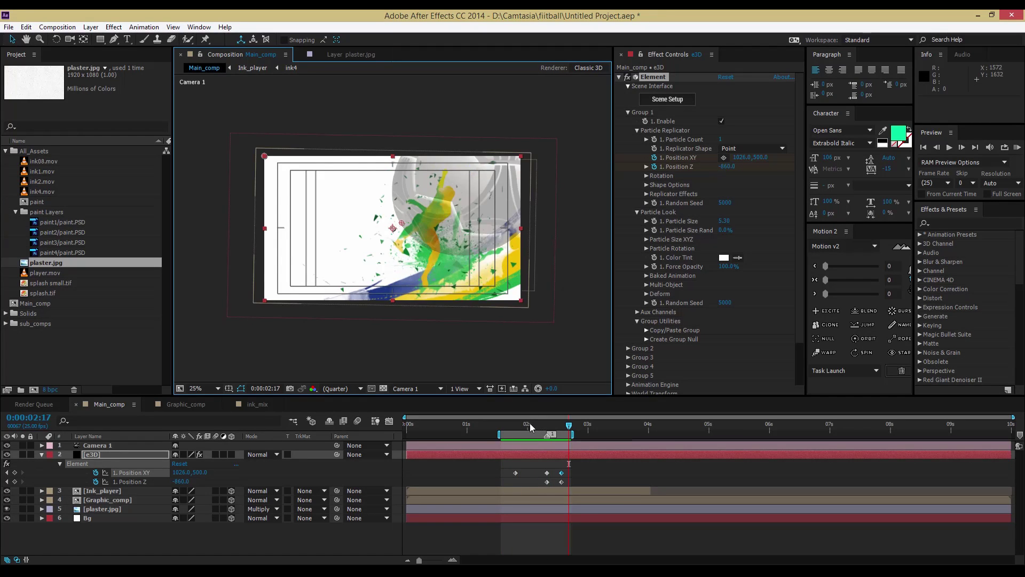
{"action": "key", "text": "j"}
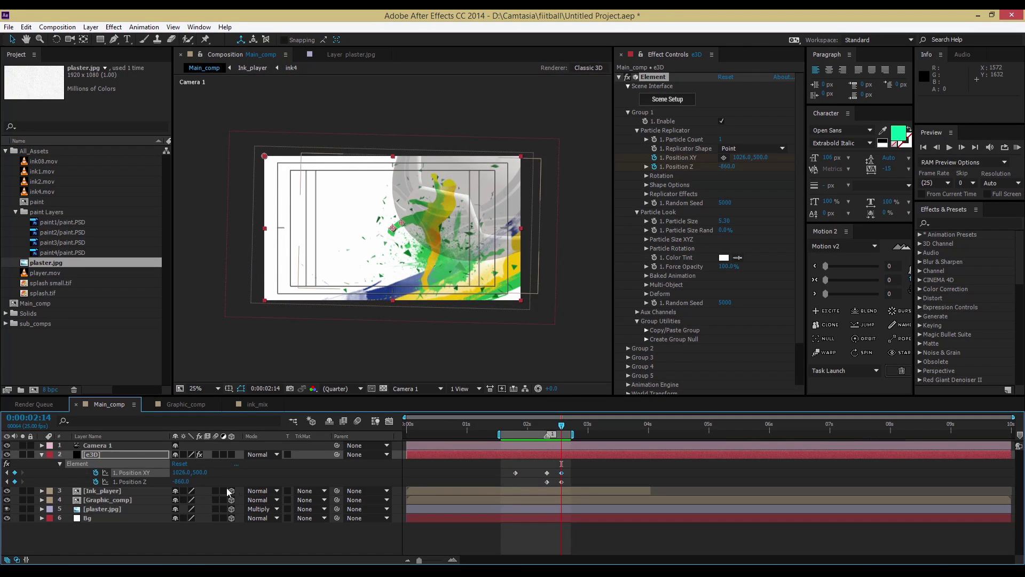
{"action": "left_click_drag", "start_coordinate": [180, 482], "coordinate": [174, 481]}
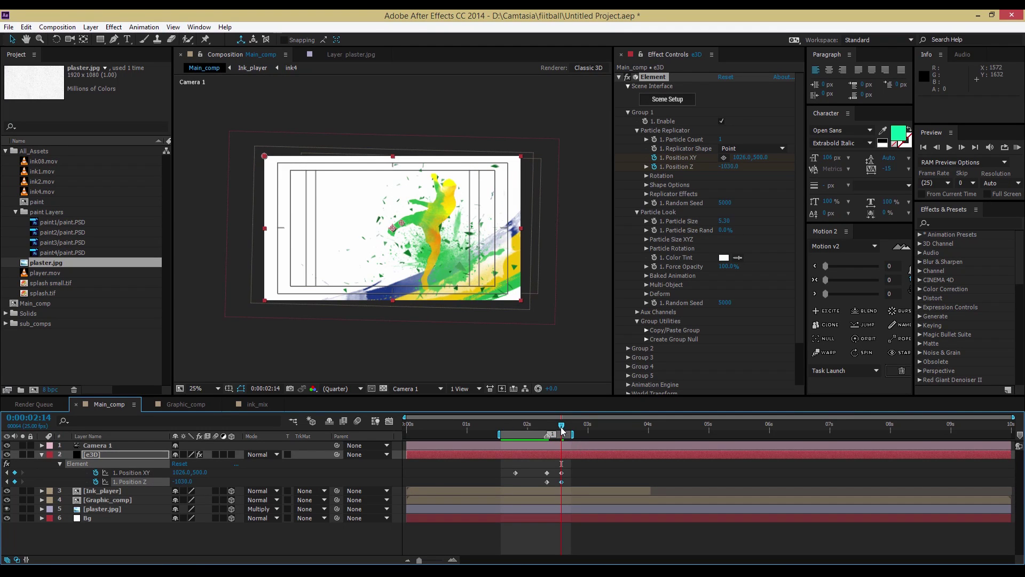
{"action": "left_click_drag", "start_coordinate": [563, 430], "coordinate": [546, 427]}
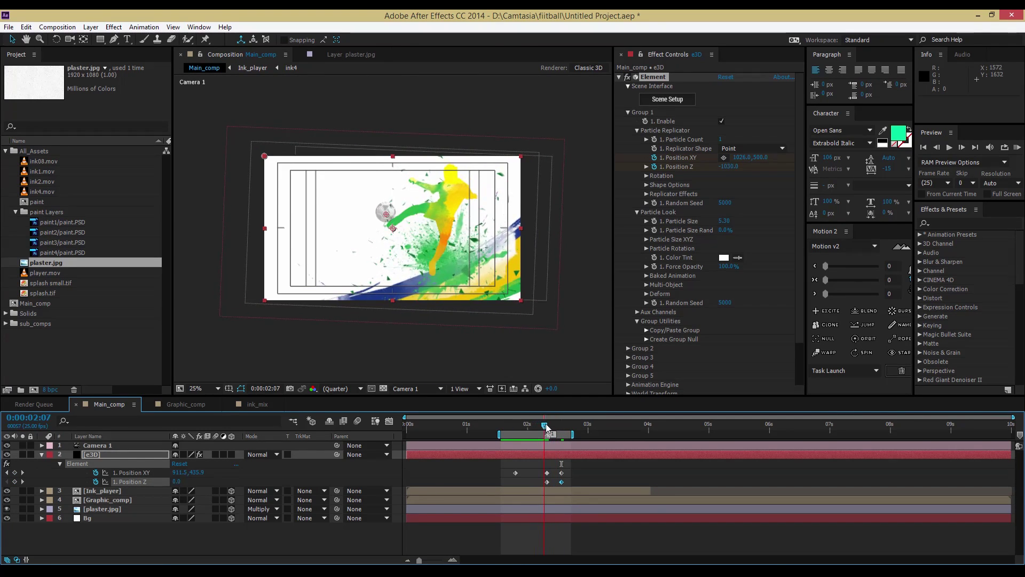
{"action": "left_click_drag", "start_coordinate": [546, 427], "coordinate": [522, 432]}
{"action": "key", "text": "KP_0"}
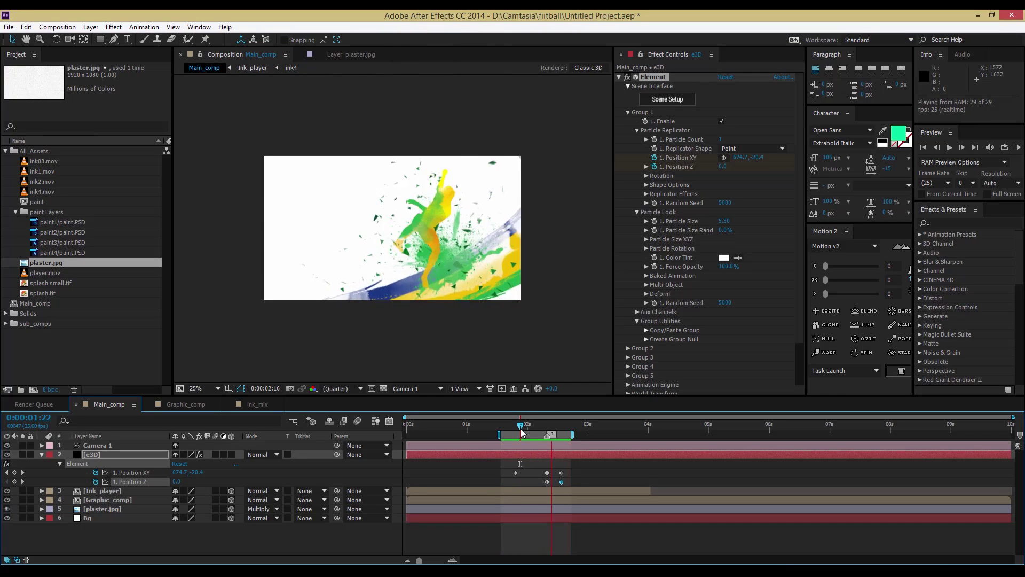
{"action": "left_click_drag", "start_coordinate": [539, 426], "coordinate": [551, 430]}
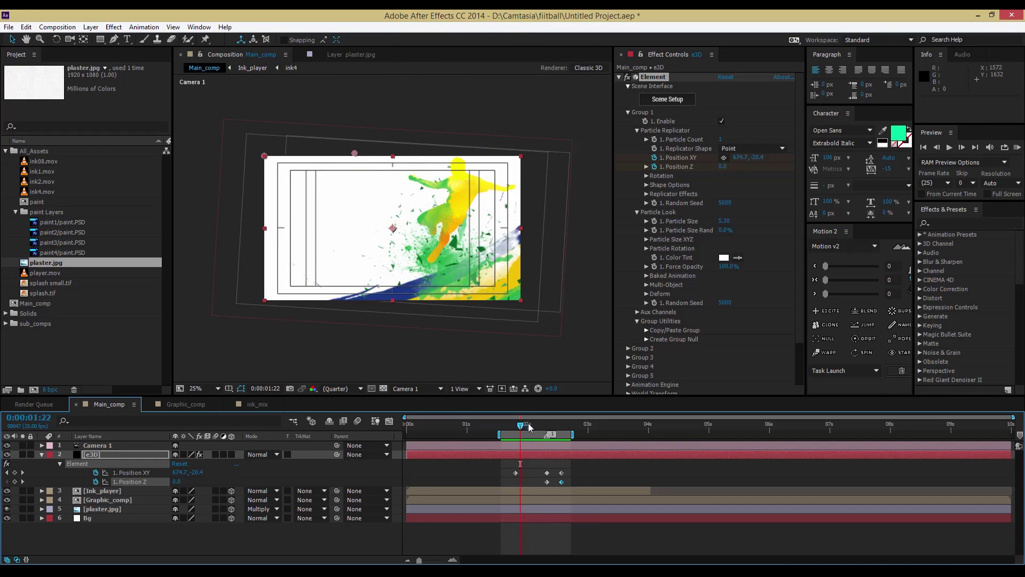
{"action": "key", "text": "Page_Up"}
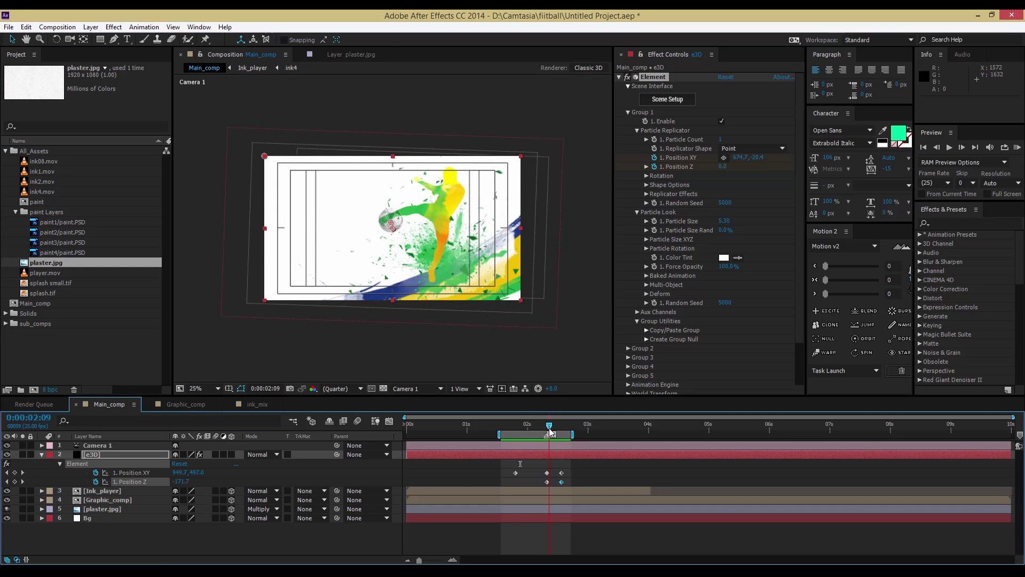
{"action": "key", "text": "Page_Up"}
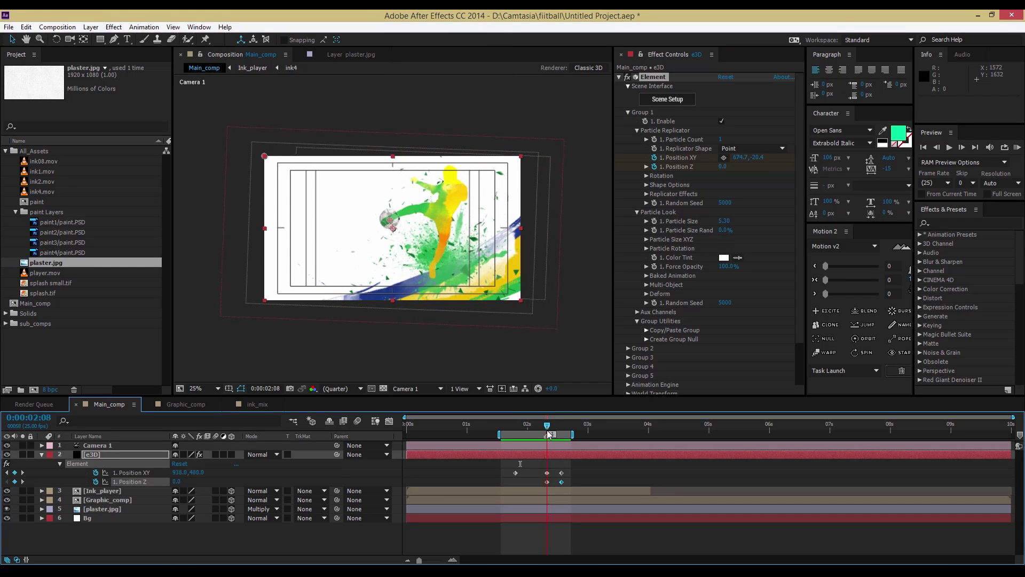
{"action": "key", "text": "Page_Down"}
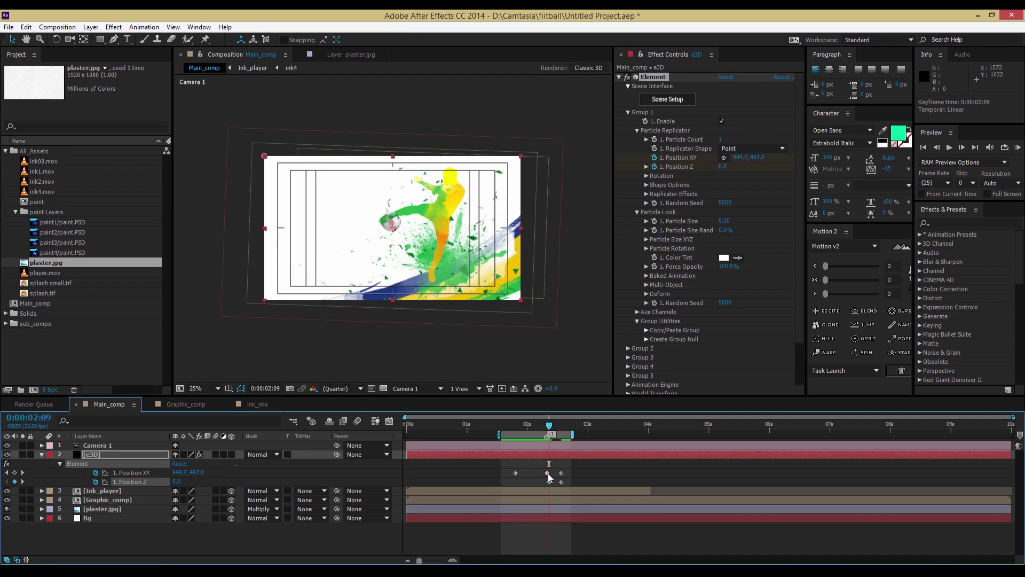
Step: Preview the ball flight from 2:06, then shift its last Position XY and Z keyframes a few frames later
{"action": "left_click", "coordinate": [548, 473]}
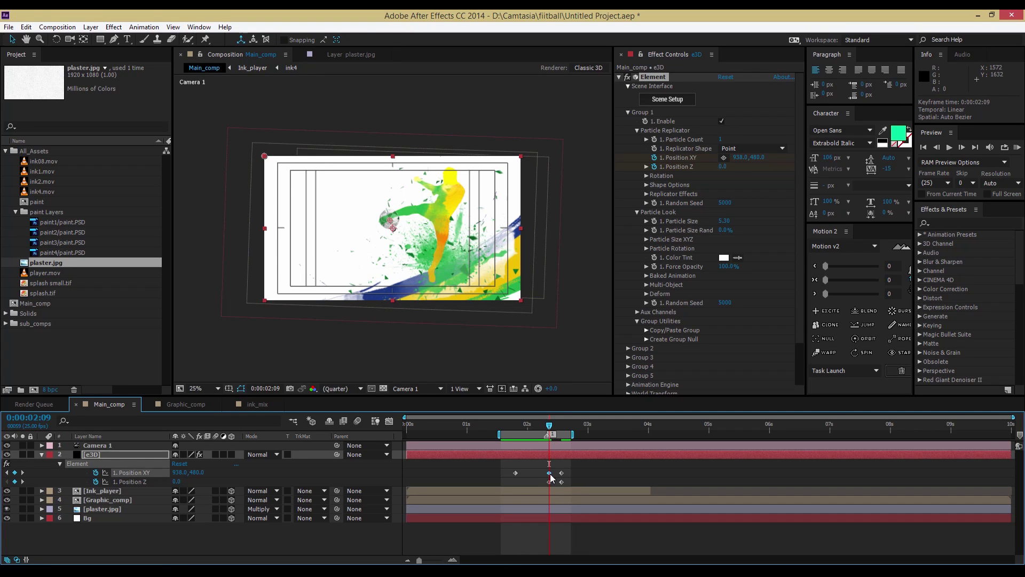
{"action": "left_click_drag", "start_coordinate": [556, 429], "coordinate": [543, 432]}
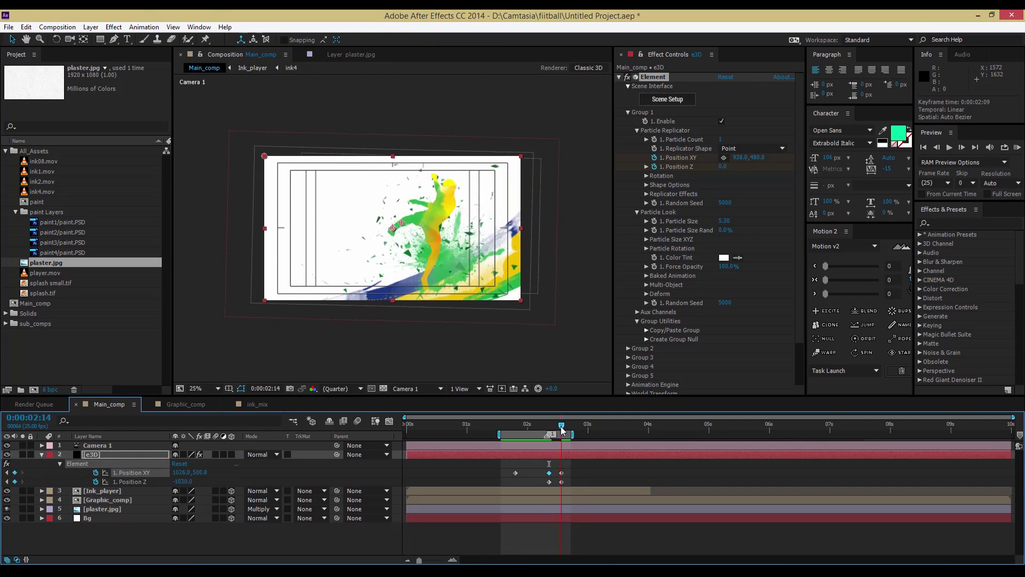
{"action": "key", "text": "KP_0"}
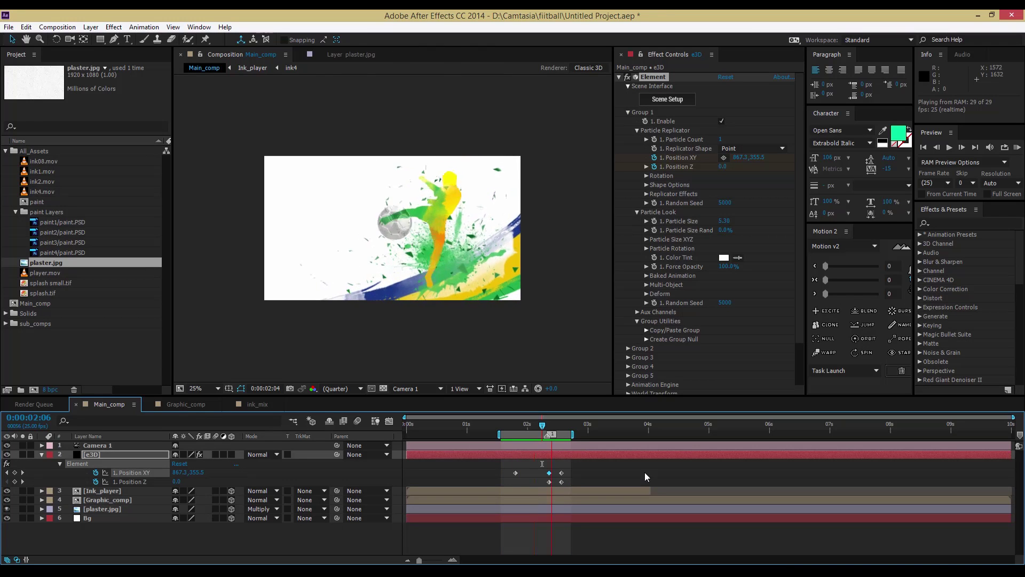
{"action": "left_click_drag", "start_coordinate": [541, 427], "coordinate": [550, 426]}
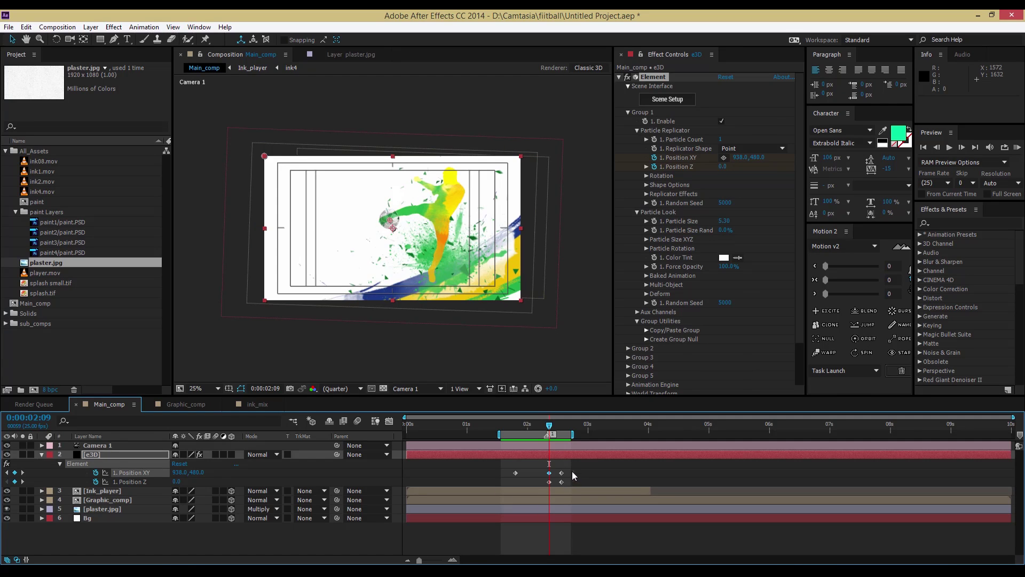
{"action": "mouse_move", "coordinate": [572, 470]}
{"action": "left_mouse_down"}
{"action": "mouse_move", "coordinate": [562, 486]}
{"action": "mouse_move", "coordinate": [567, 478]}
{"action": "left_mouse_up"}
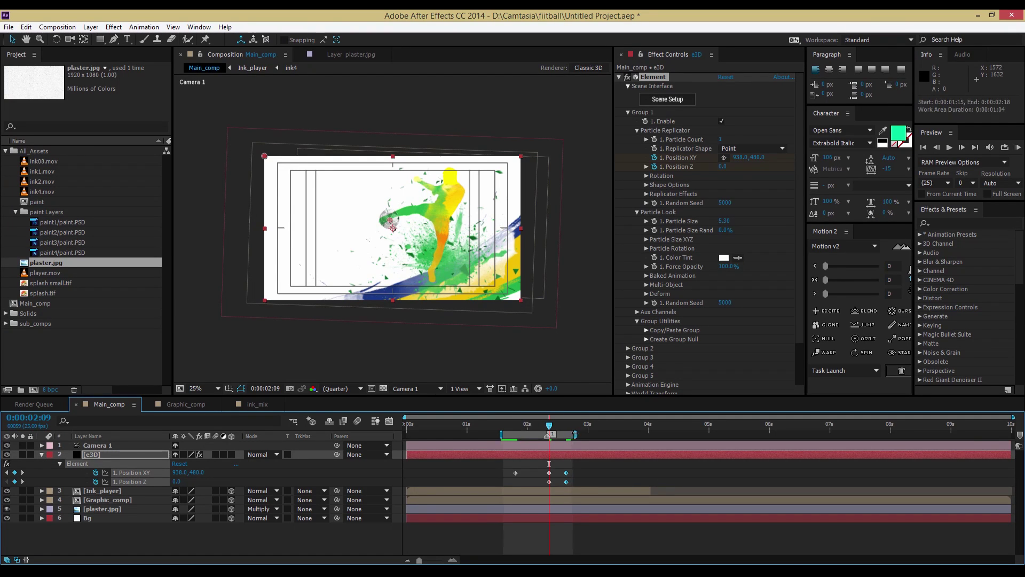
Step: Shift the work area slightly later and preview the ball, stopping at 2:16
{"action": "left_click_drag", "start_coordinate": [552, 434], "coordinate": [561, 434]}
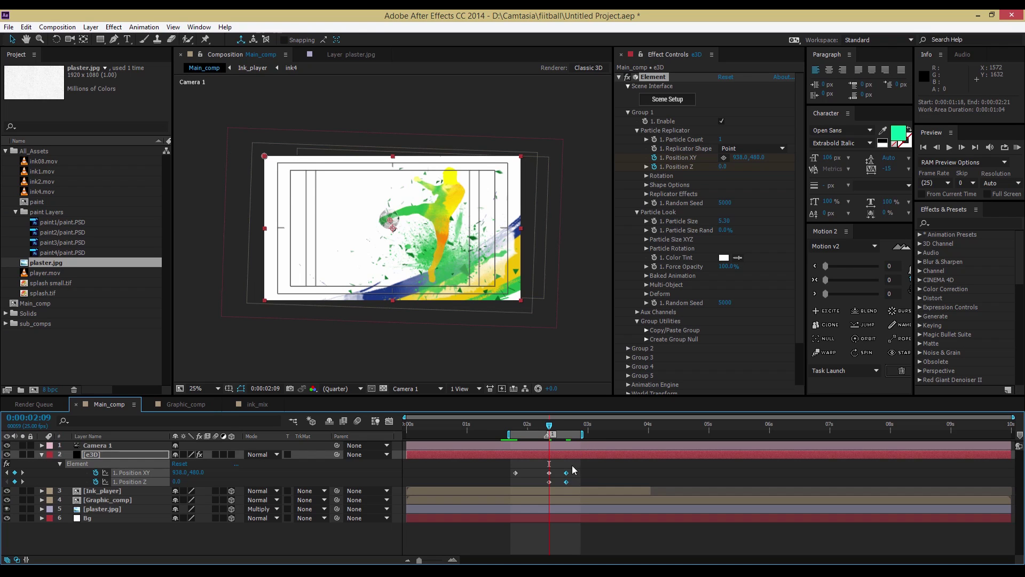
{"action": "key", "text": "KP_0"}
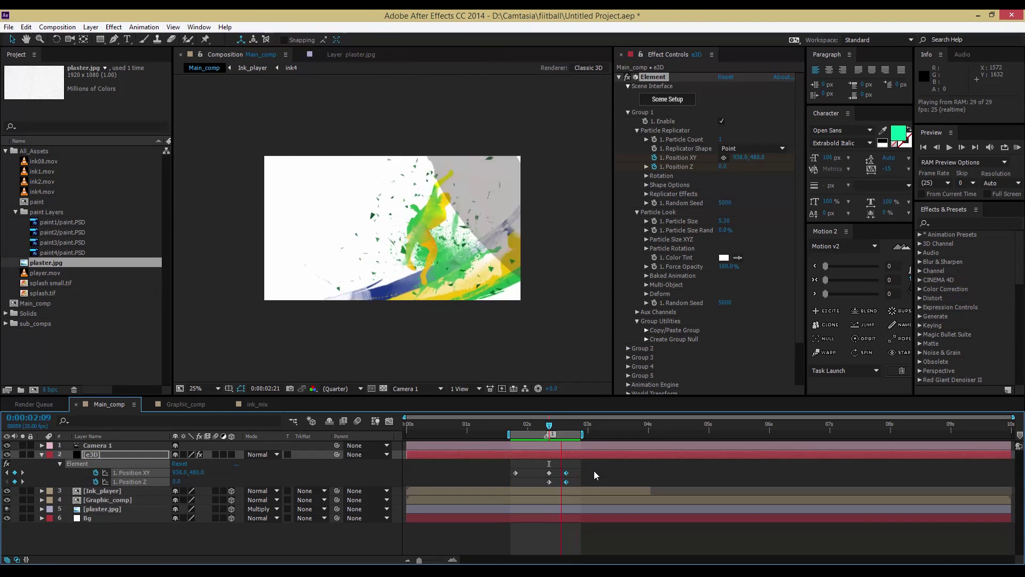
{"action": "left_click", "coordinate": [566, 424]}
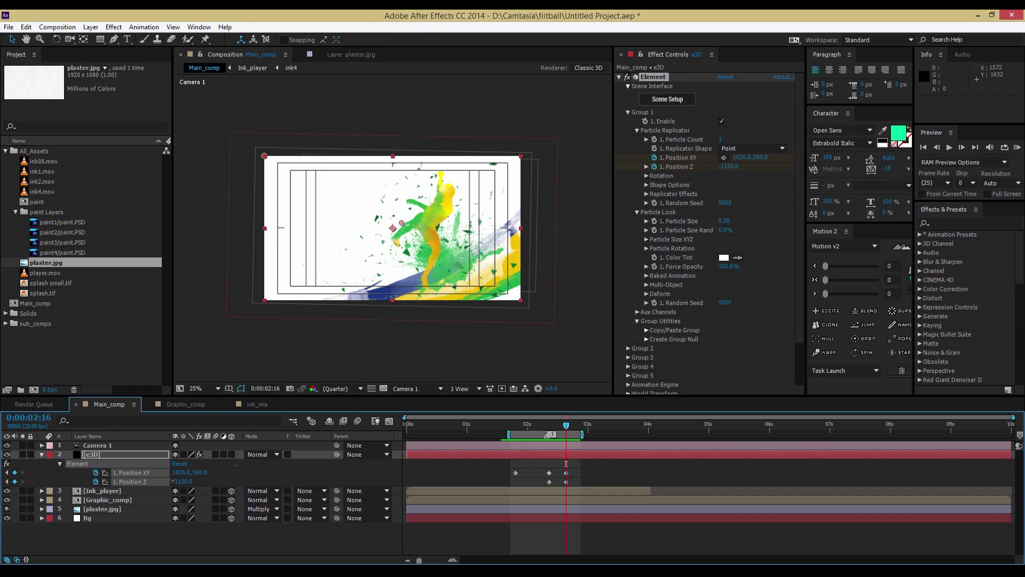
Step: Set the ball's Position Z to -1140 and trim the e3D layer to end at 2:16
{"action": "left_click_drag", "start_coordinate": [172, 481], "coordinate": [177, 481]}
{"action": "left_click", "coordinate": [578, 456]}
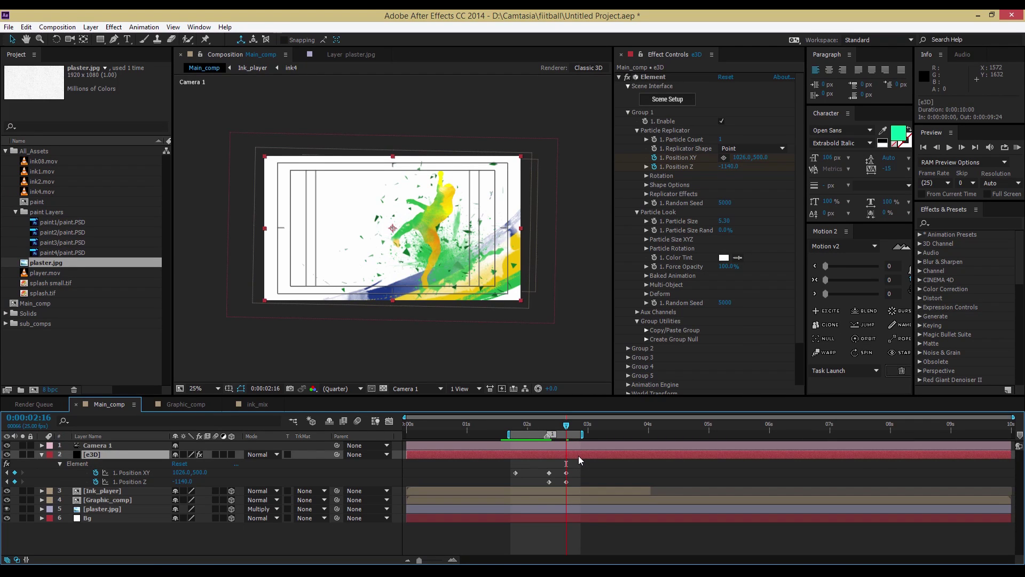
{"action": "key", "text": "alt+bracketright"}
{"action": "key", "text": "KP_0"}
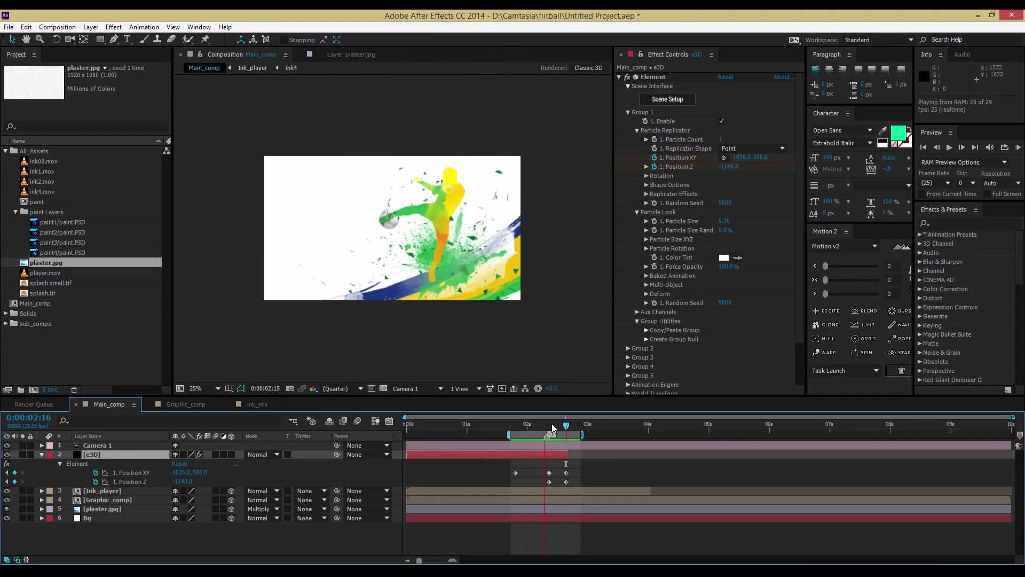
Step: Drag the ball's position in the viewer at 2:09 and 2:16, checking frames 2:10–2:13
{"action": "left_click_drag", "start_coordinate": [547, 424], "coordinate": [564, 426]}
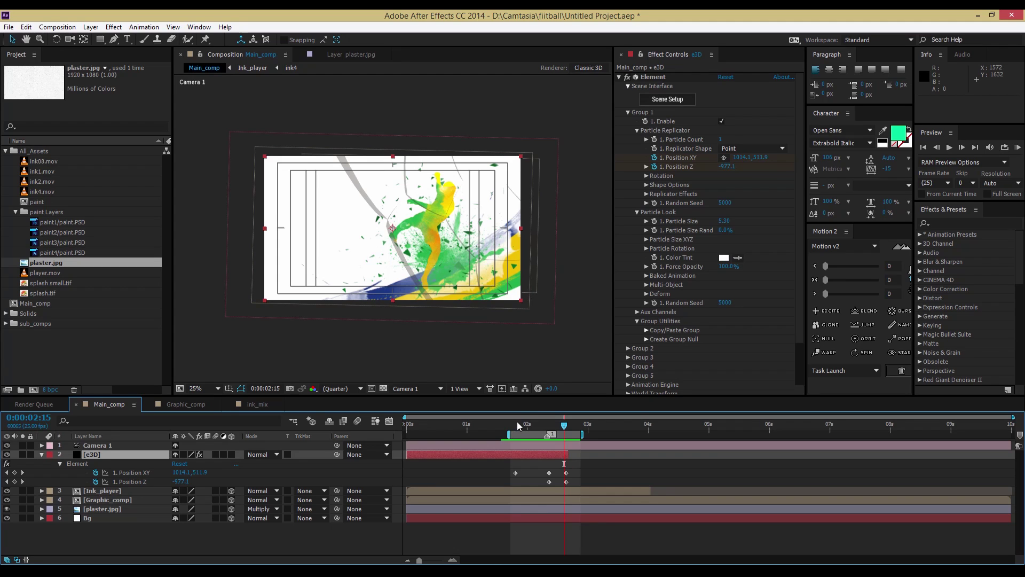
{"action": "left_click_drag", "start_coordinate": [567, 426], "coordinate": [567, 427]}
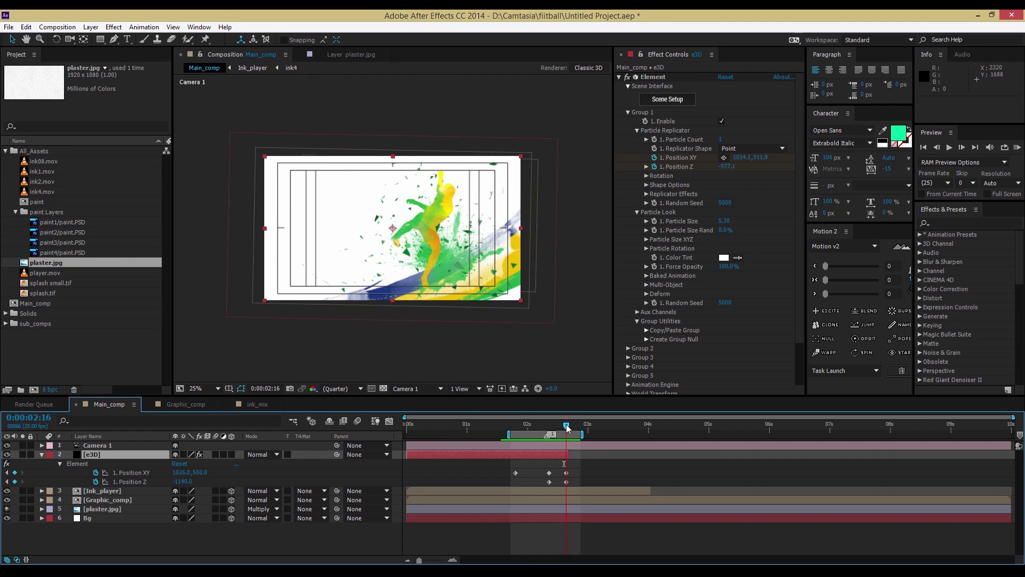
{"action": "left_click", "coordinate": [724, 158]}
{"action": "left_click", "coordinate": [462, 221]}
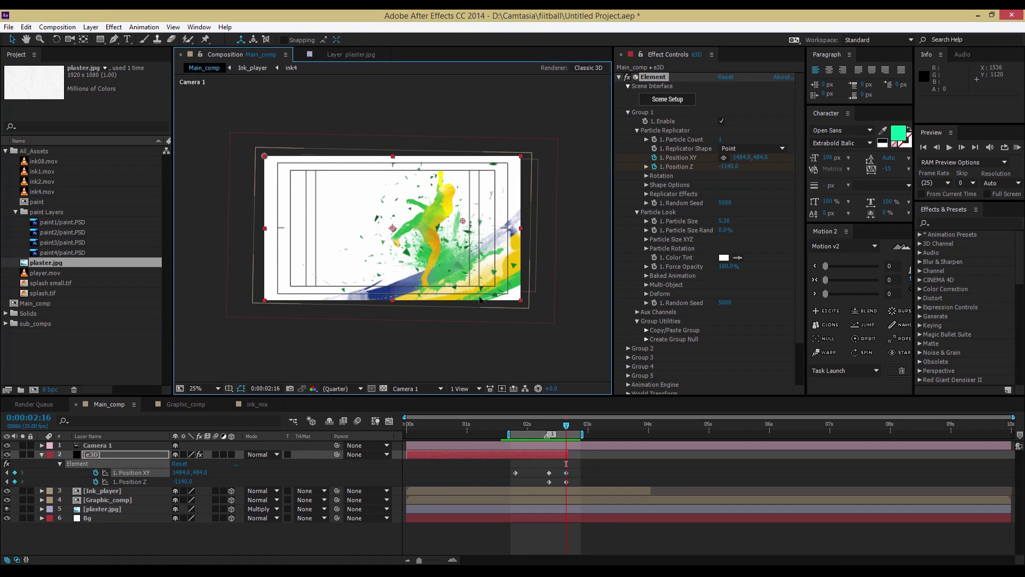
{"action": "left_click_drag", "start_coordinate": [565, 427], "coordinate": [561, 430]}
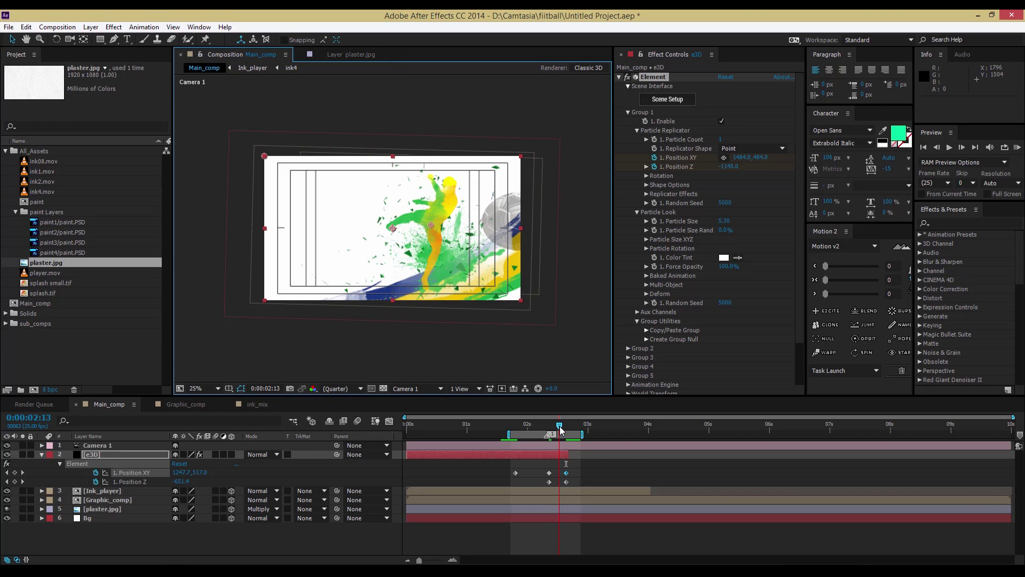
{"action": "left_click_drag", "start_coordinate": [560, 430], "coordinate": [552, 430]}
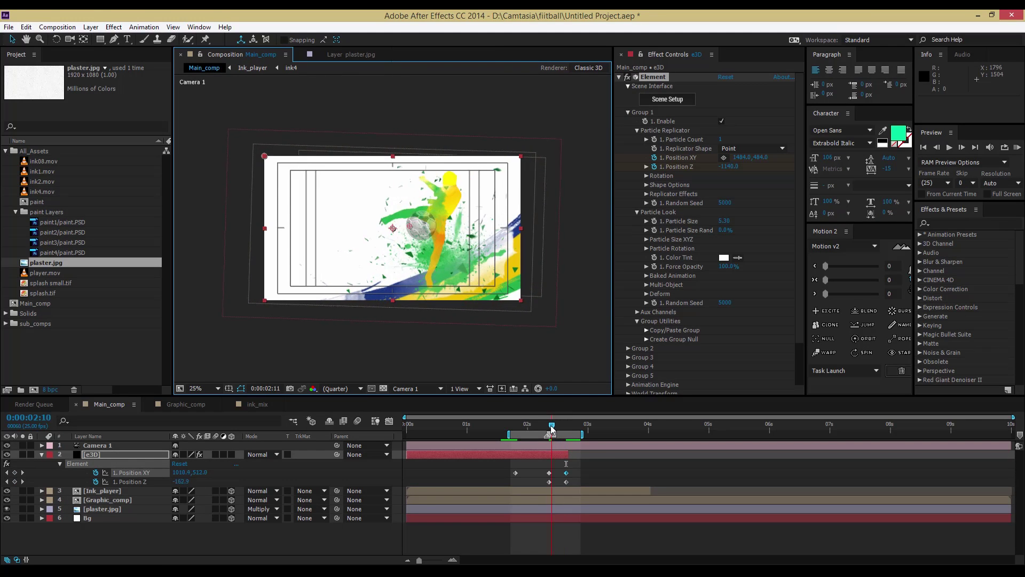
{"action": "left_click_drag", "start_coordinate": [552, 430], "coordinate": [566, 441]}
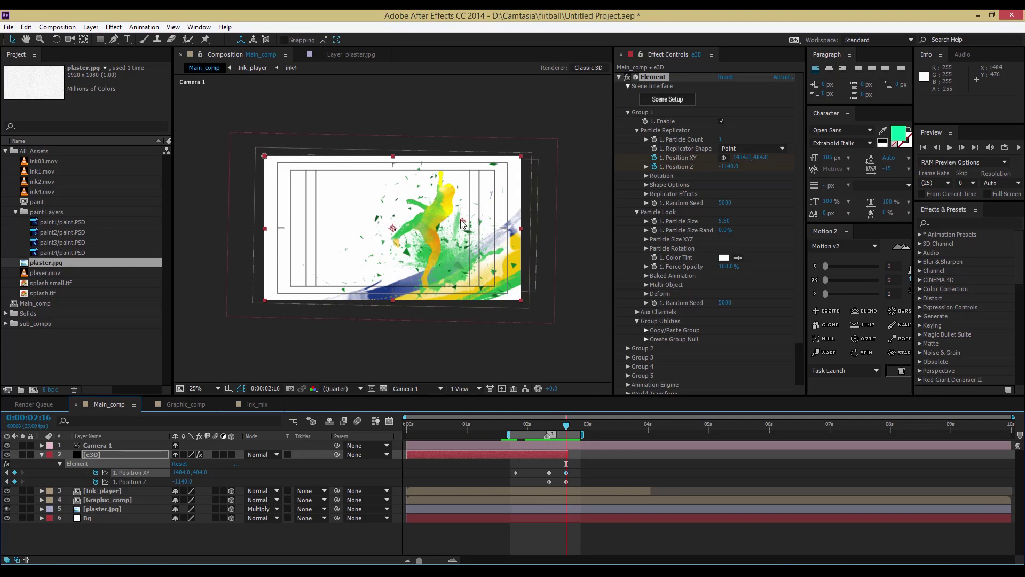
{"action": "left_click_drag", "start_coordinate": [461, 220], "coordinate": [447, 222]}
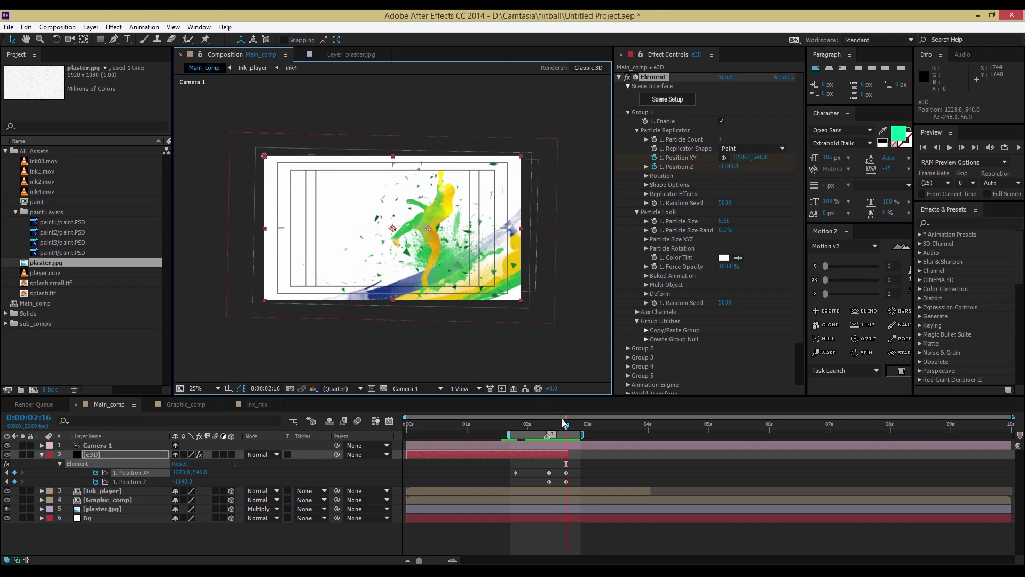
{"action": "left_click_drag", "start_coordinate": [561, 429], "coordinate": [567, 429]}
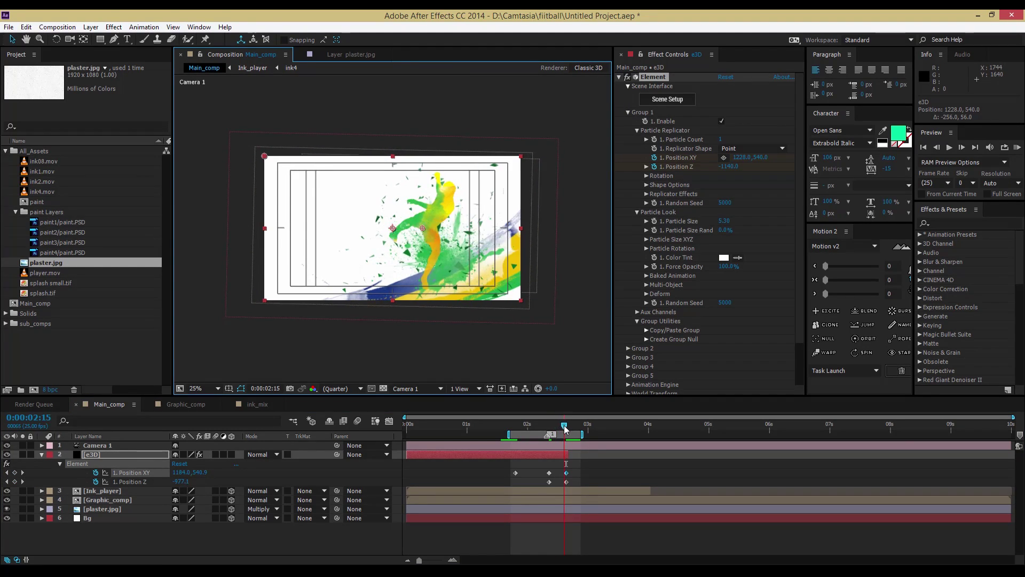
{"action": "left_click_drag", "start_coordinate": [430, 227], "coordinate": [410, 218]}
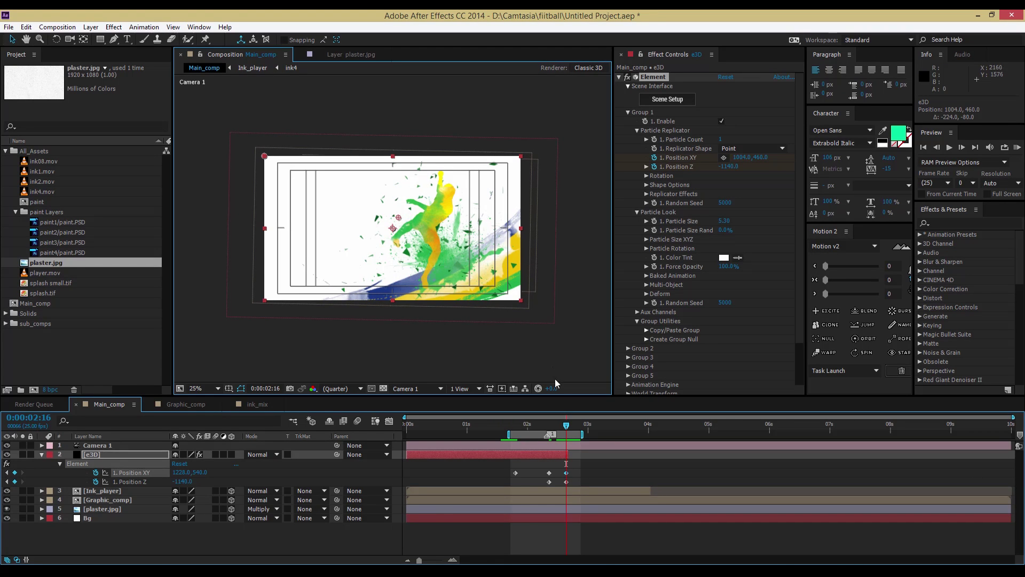
{"action": "mouse_move", "coordinate": [567, 426]}
{"action": "left_mouse_down"}
{"action": "mouse_move", "coordinate": [543, 437]}
{"action": "mouse_move", "coordinate": [566, 442]}
{"action": "left_mouse_up"}
Step: Collapse e3D to its Opacity property and preview the ball flight, stopping near 2:05
{"action": "left_click", "coordinate": [103, 453]}
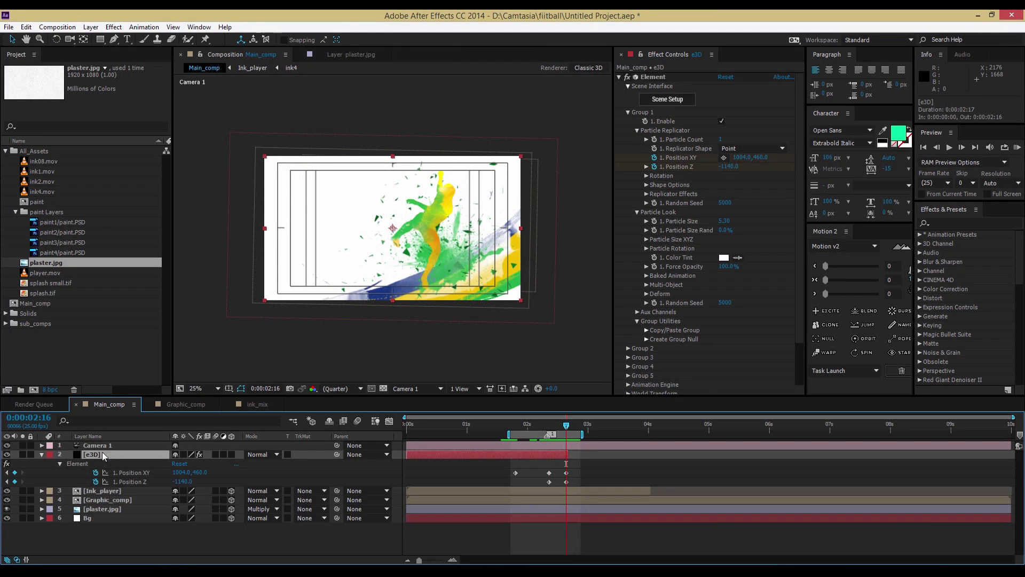
{"action": "key", "text": "t"}
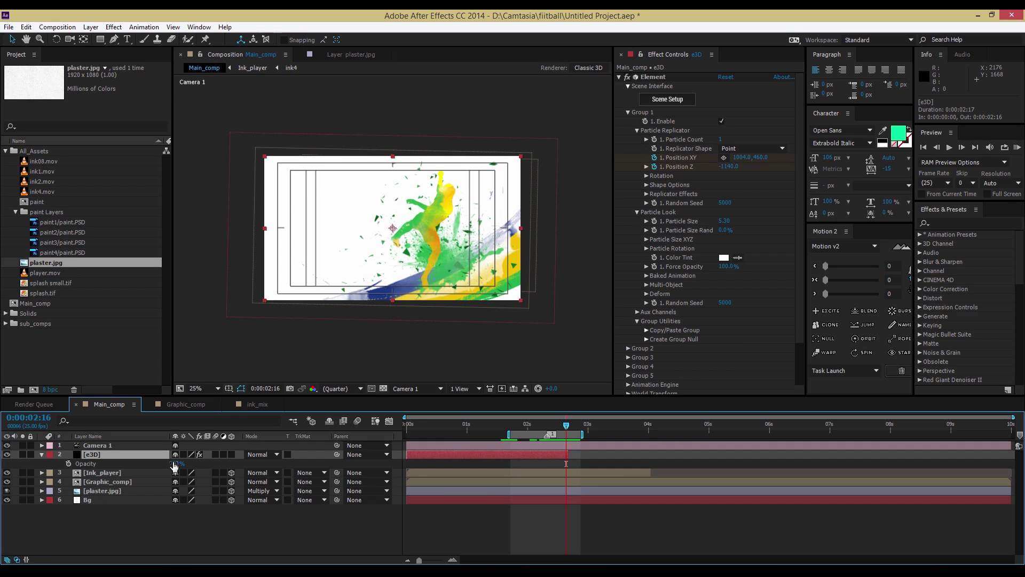
{"action": "left_click", "coordinate": [252, 533]}
{"action": "key", "text": "KP_0"}
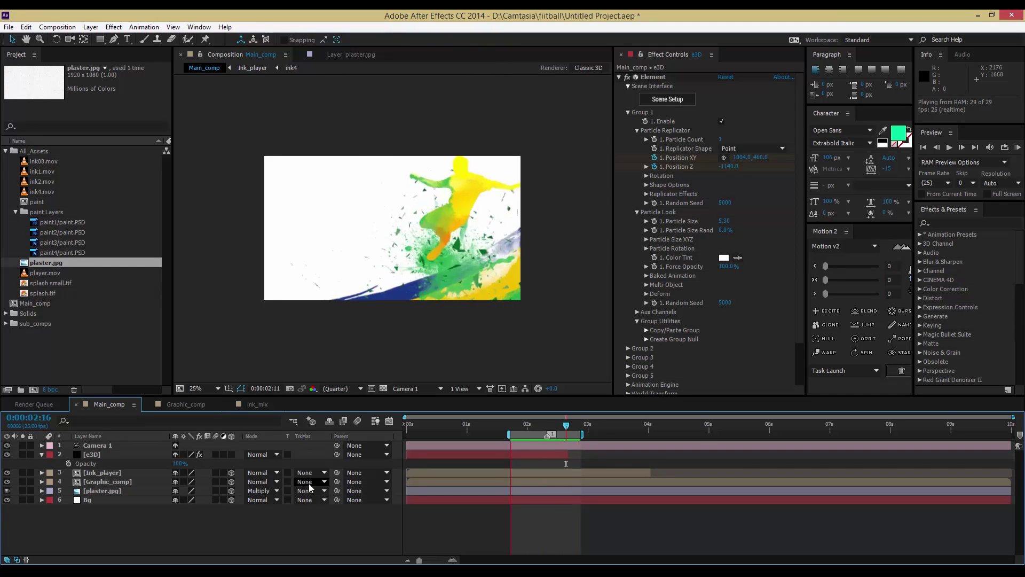
{"action": "left_click_drag", "start_coordinate": [560, 426], "coordinate": [550, 429]}
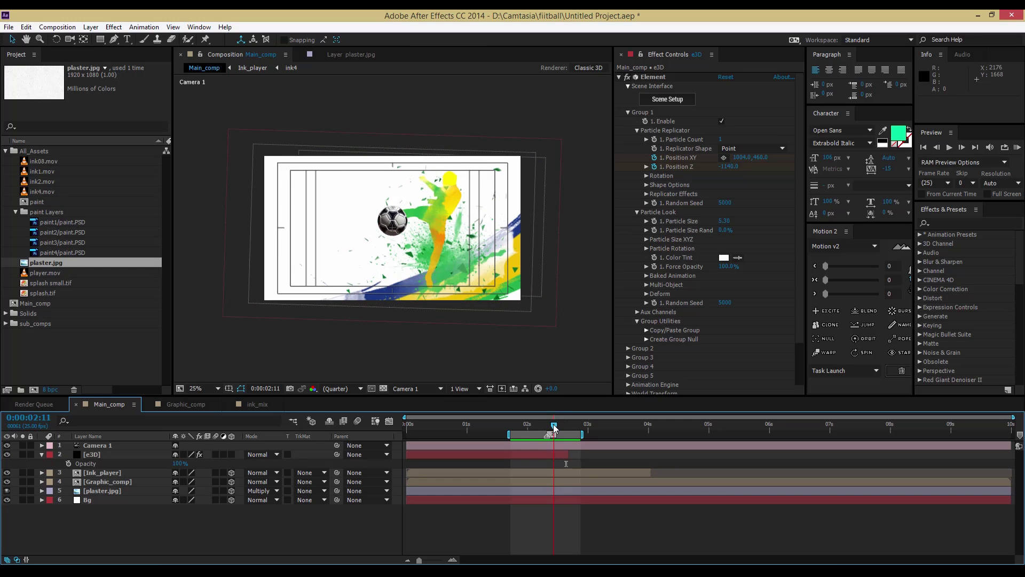
{"action": "left_click_drag", "start_coordinate": [551, 429], "coordinate": [542, 429]}
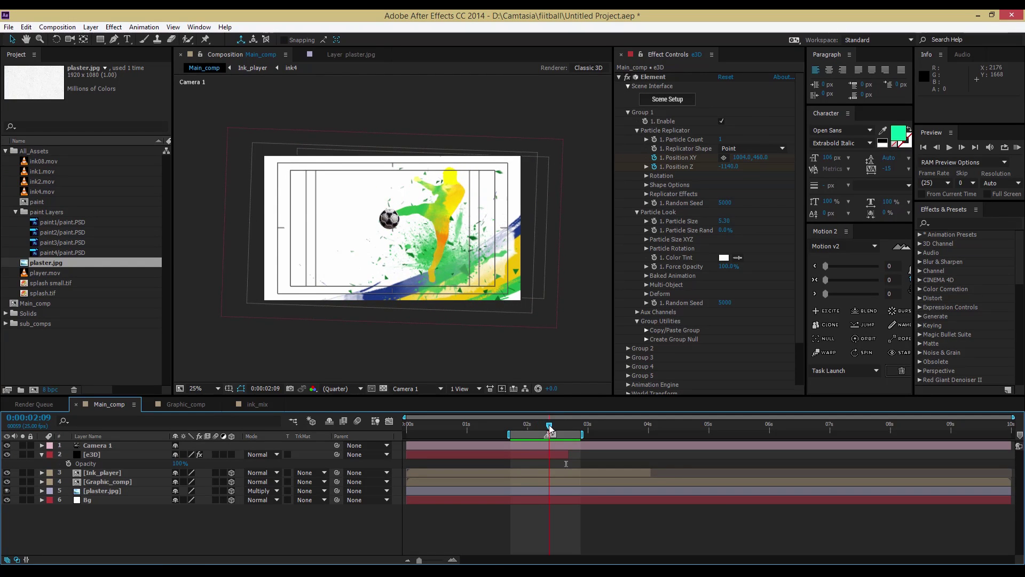
Step: Drag e3D's last two Position keyframes slightly later, preview the retimed flight, and collapse the layer
{"action": "left_click", "coordinate": [101, 454]}
{"action": "key", "text": "u"}
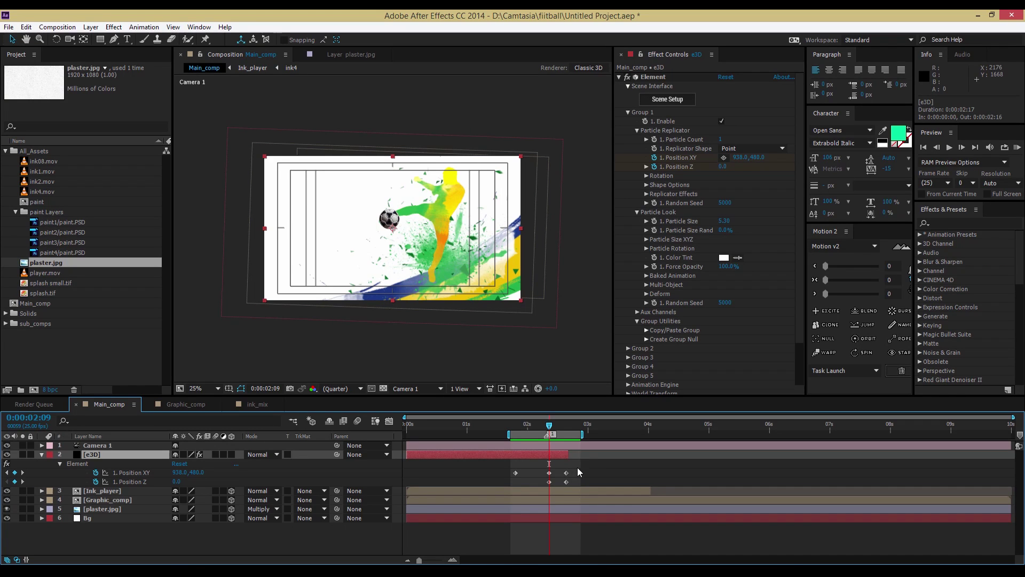
{"action": "left_click_drag", "start_coordinate": [578, 467], "coordinate": [552, 483]}
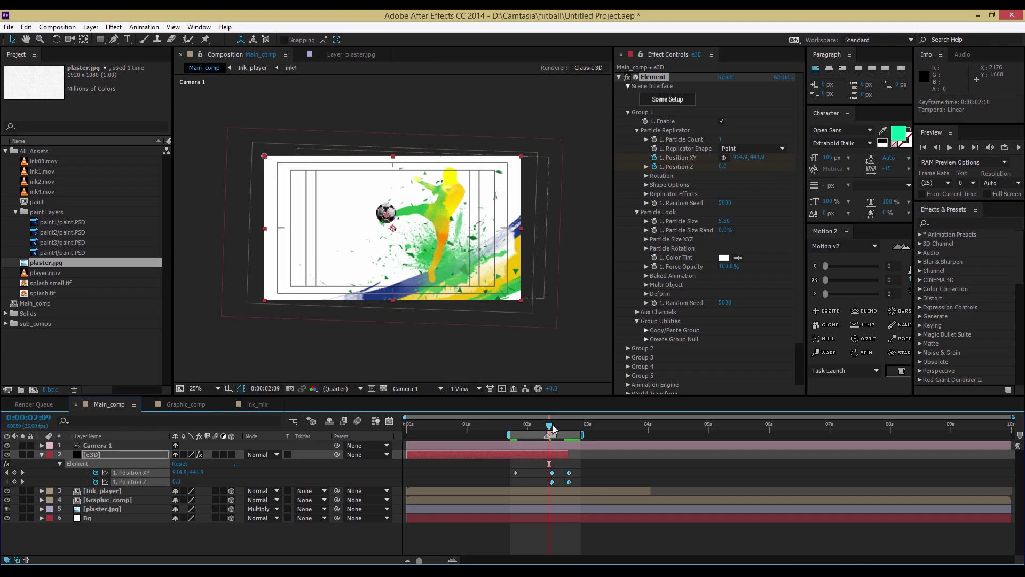
{"action": "left_click_drag", "start_coordinate": [553, 428], "coordinate": [552, 432]}
{"action": "key", "text": "KP_0"}
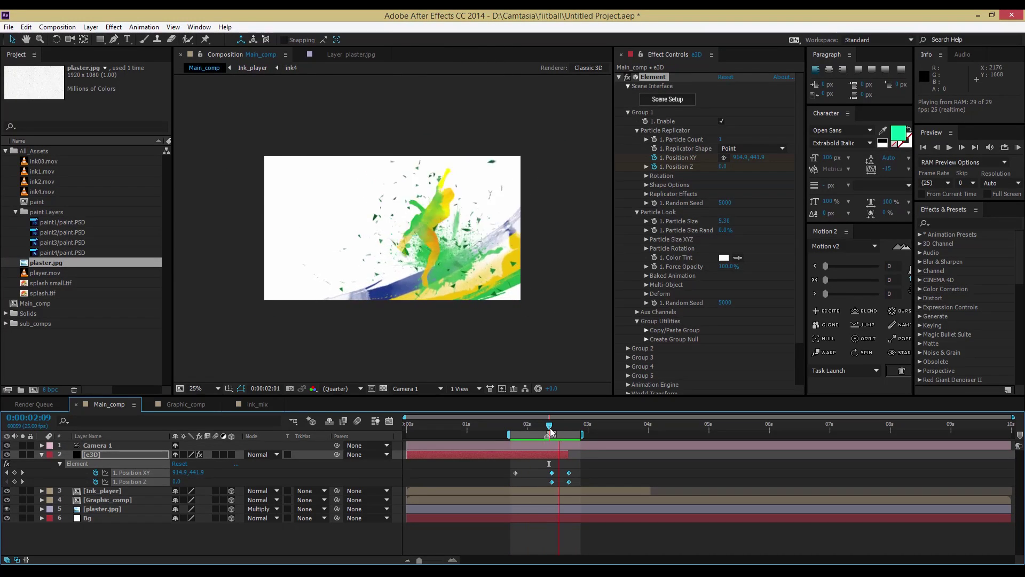
{"action": "left_click", "coordinate": [537, 449]}
{"action": "left_click", "coordinate": [97, 453]}
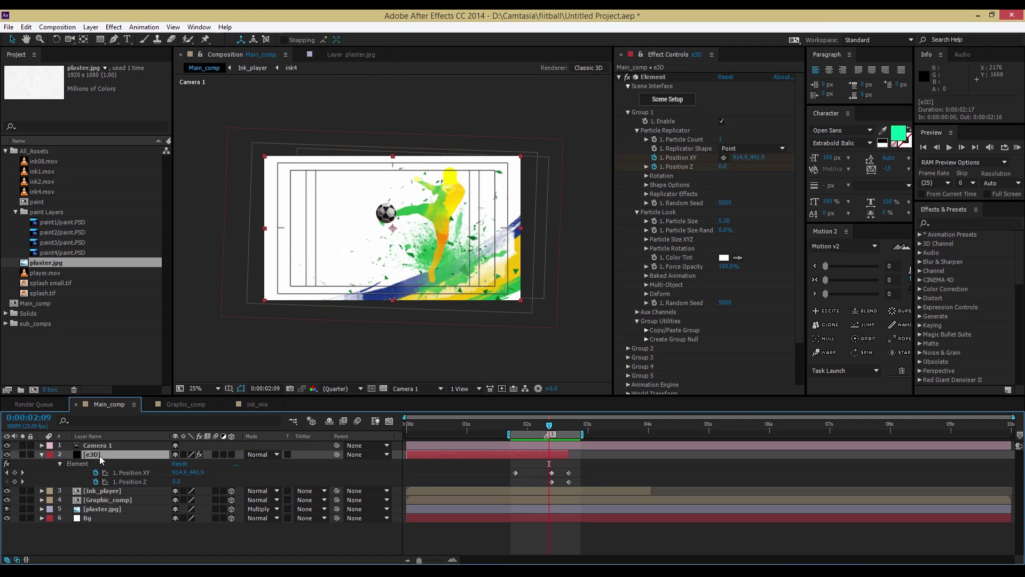
{"action": "left_click", "coordinate": [42, 454]}
Step: Select the e3D layer and expand Element's Render Settings in Effect Controls
{"action": "left_click", "coordinate": [62, 504]}
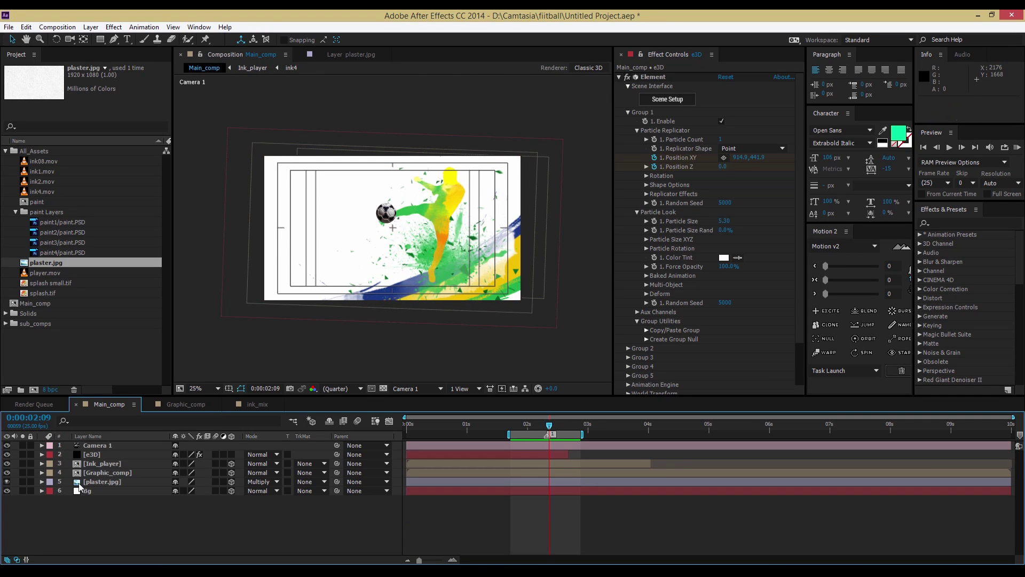
{"action": "key", "text": "period"}
{"action": "key", "text": "comma"}
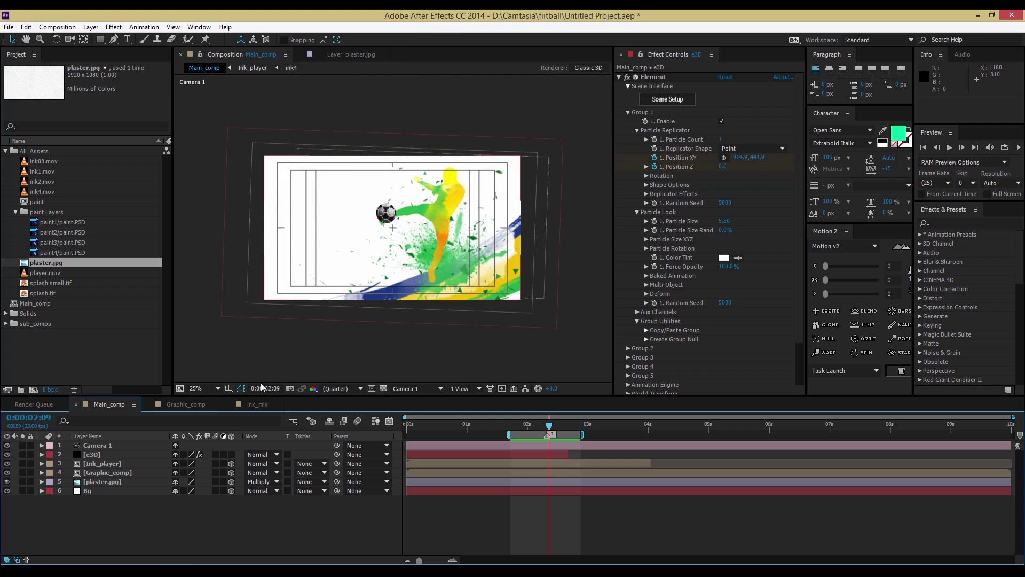
{"action": "left_click", "coordinate": [113, 454]}
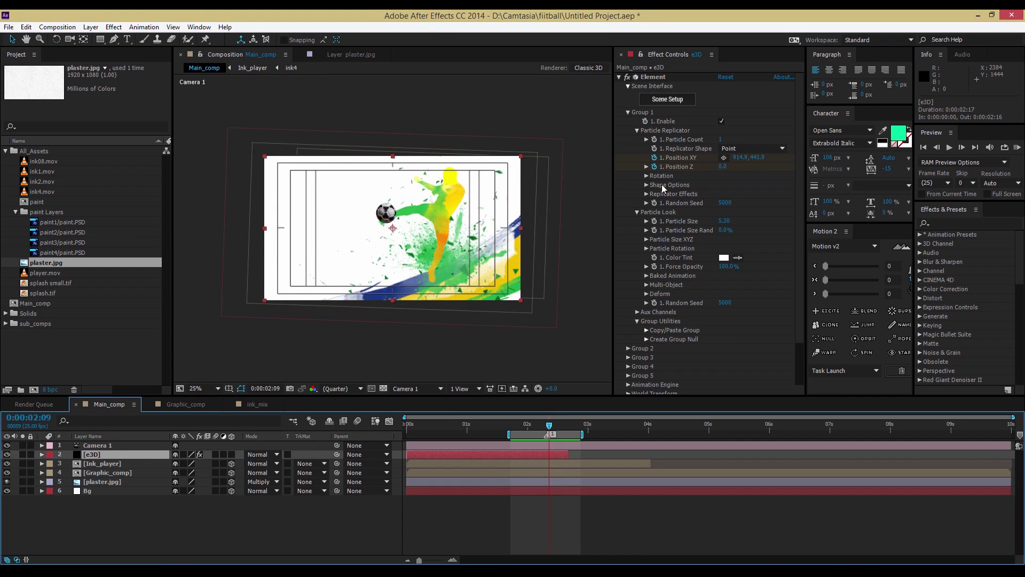
{"action": "left_click", "coordinate": [628, 113]}
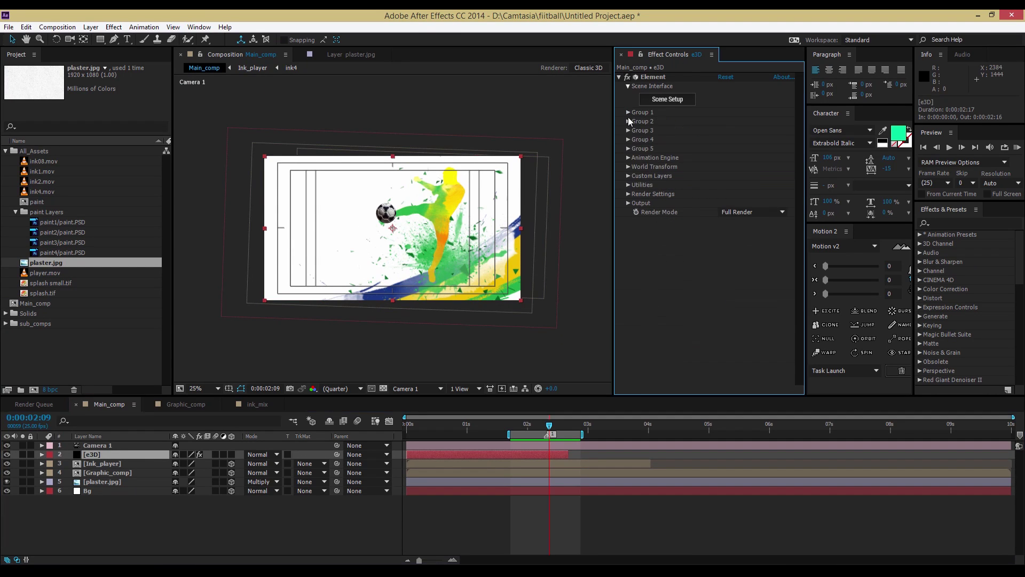
{"action": "left_click", "coordinate": [628, 195]}
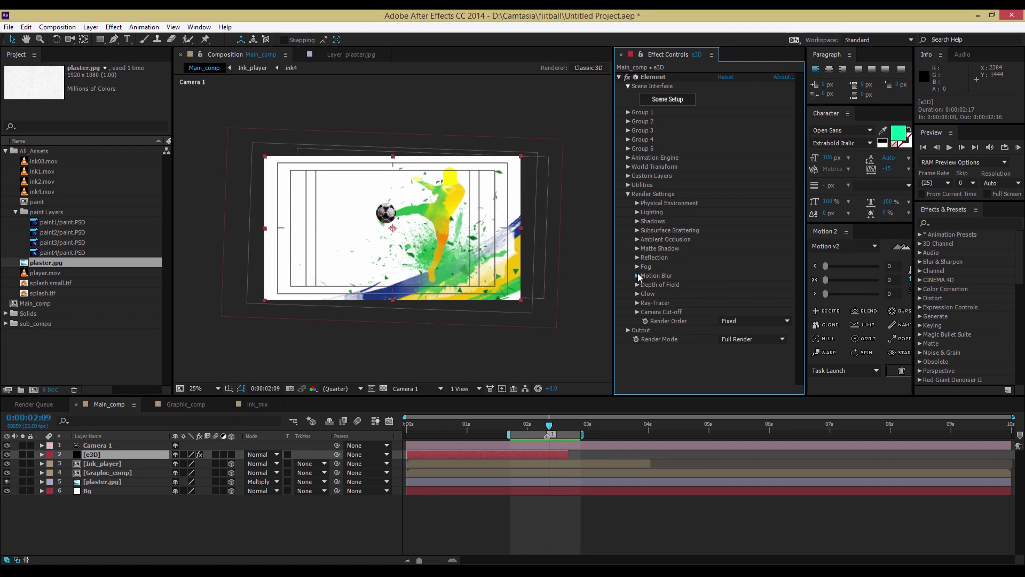
Step: Turn Element motion blur On with 100 blur samples and a 90 shutter angle
{"action": "left_click", "coordinate": [638, 277]}
{"action": "left_click", "coordinate": [732, 285]}
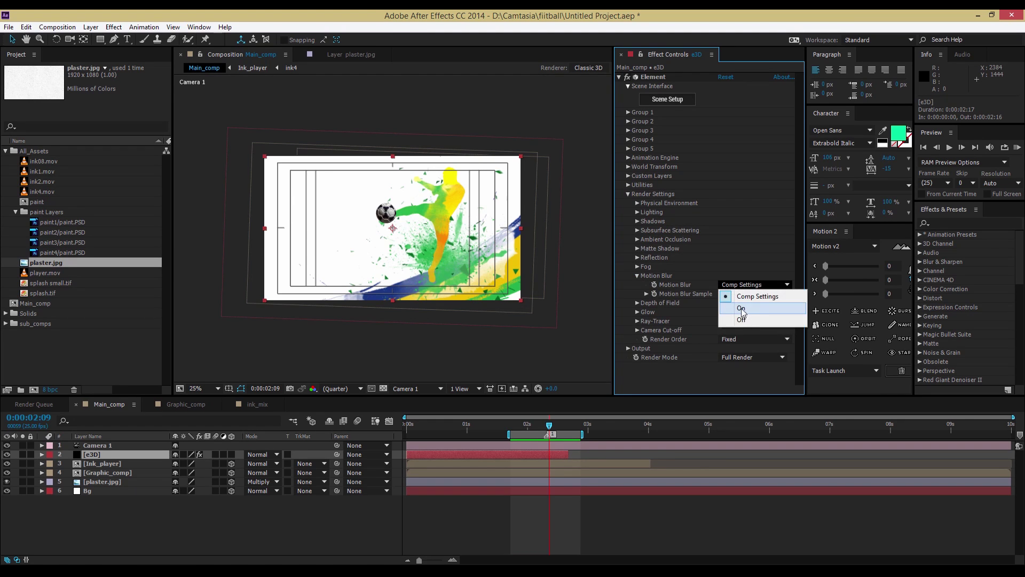
{"action": "left_click", "coordinate": [735, 303]}
{"action": "type", "text": "50"}
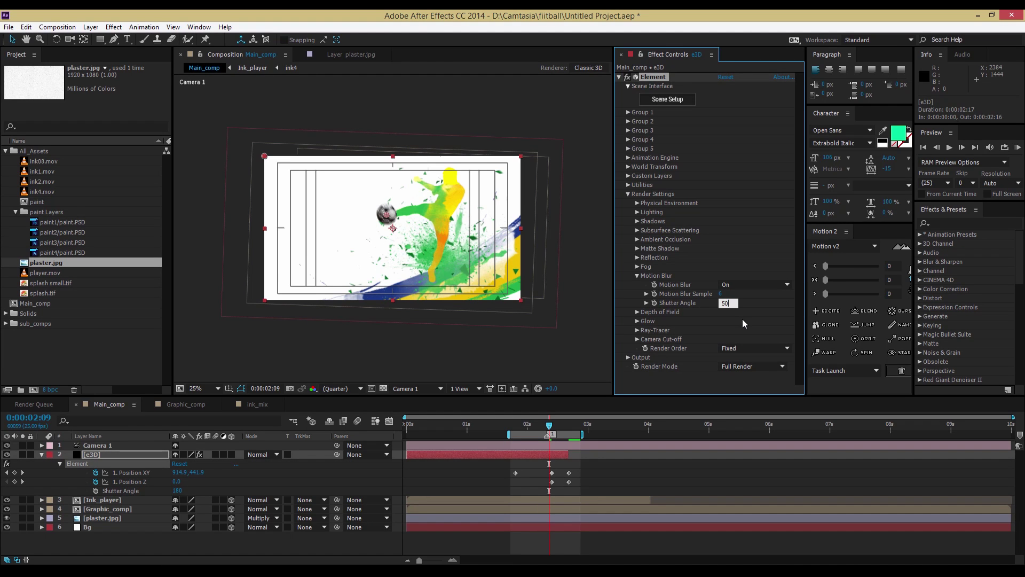
{"action": "key", "text": "Return"}
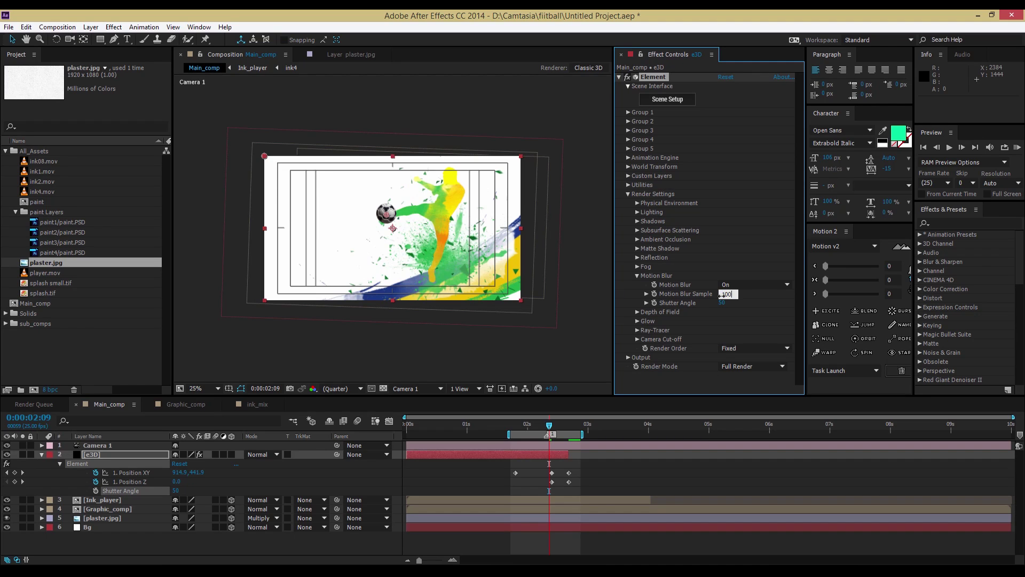
{"action": "key", "text": "Return"}
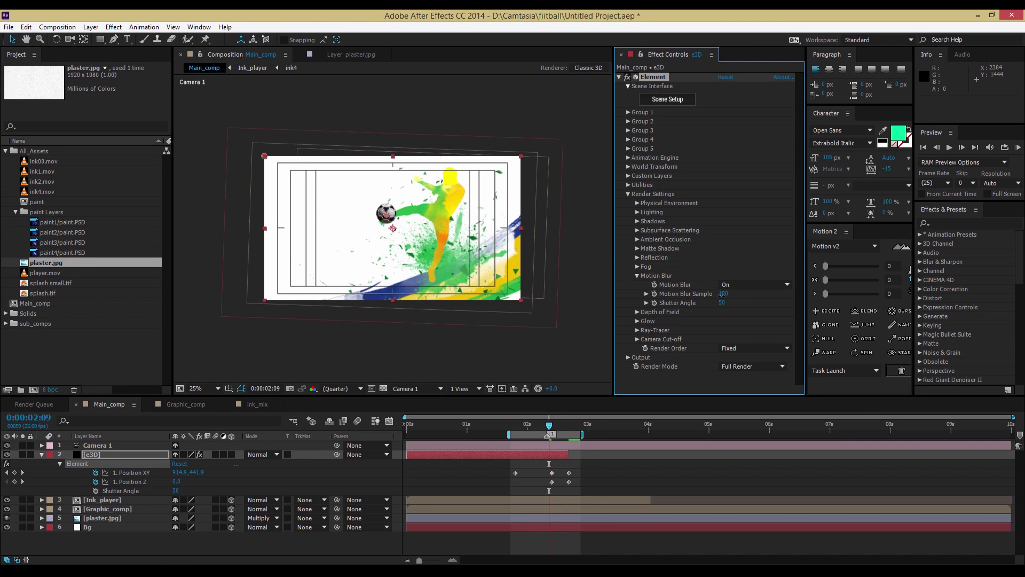
{"action": "type", "text": "90"}
{"action": "key", "text": "Return"}
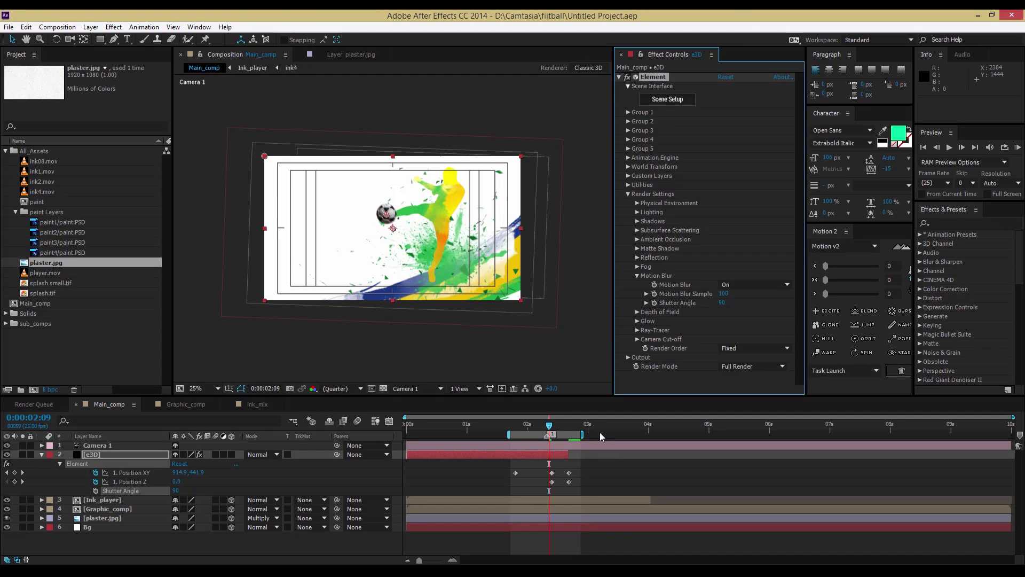
Step: Preview the motion-blurred ball and select its Position keyframes at 2:17
{"action": "key", "text": "KP_0"}
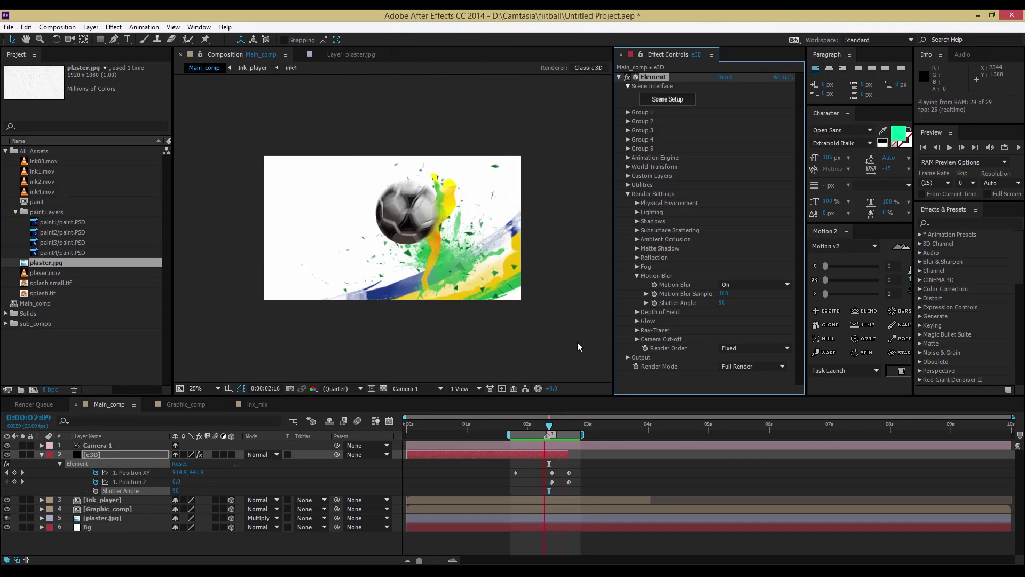
{"action": "key", "text": "space"}
{"action": "left_click", "coordinate": [568, 424]}
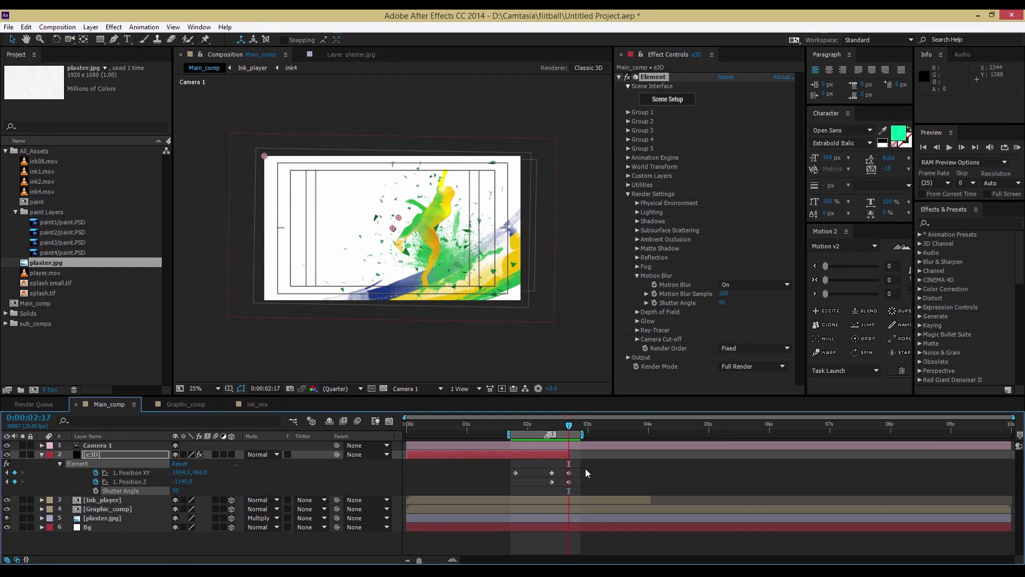
{"action": "left_click_drag", "start_coordinate": [582, 468], "coordinate": [568, 486]}
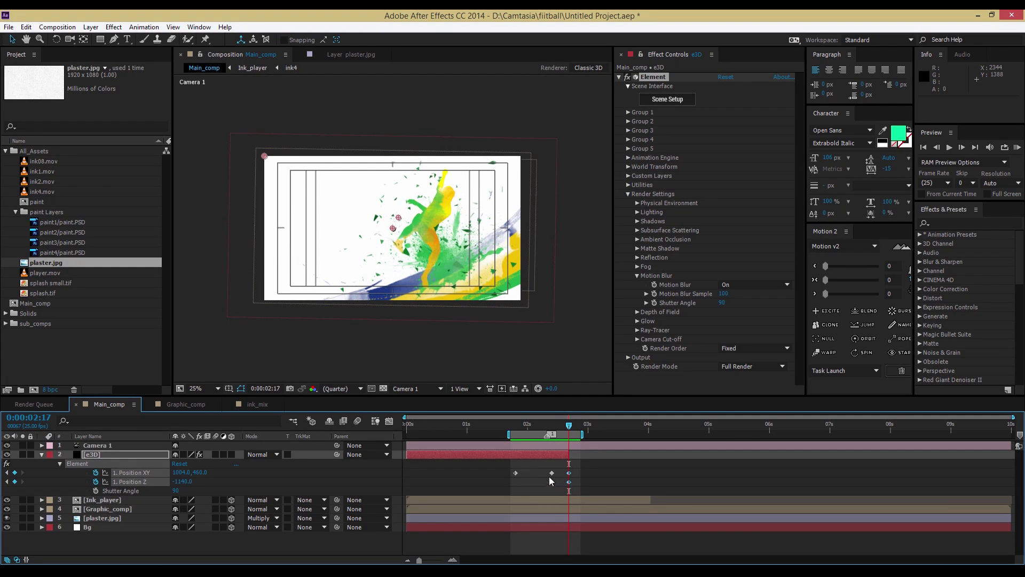
{"action": "mouse_move", "coordinate": [568, 425]}
{"action": "left_mouse_down"}
{"action": "mouse_move", "coordinate": [553, 425]}
{"action": "mouse_move", "coordinate": [571, 424]}
{"action": "left_mouse_up"}
Step: Change the 2:17 Position Z keyframe from -1140 to -800 and preview the ball again
{"action": "left_click", "coordinate": [212, 483]}
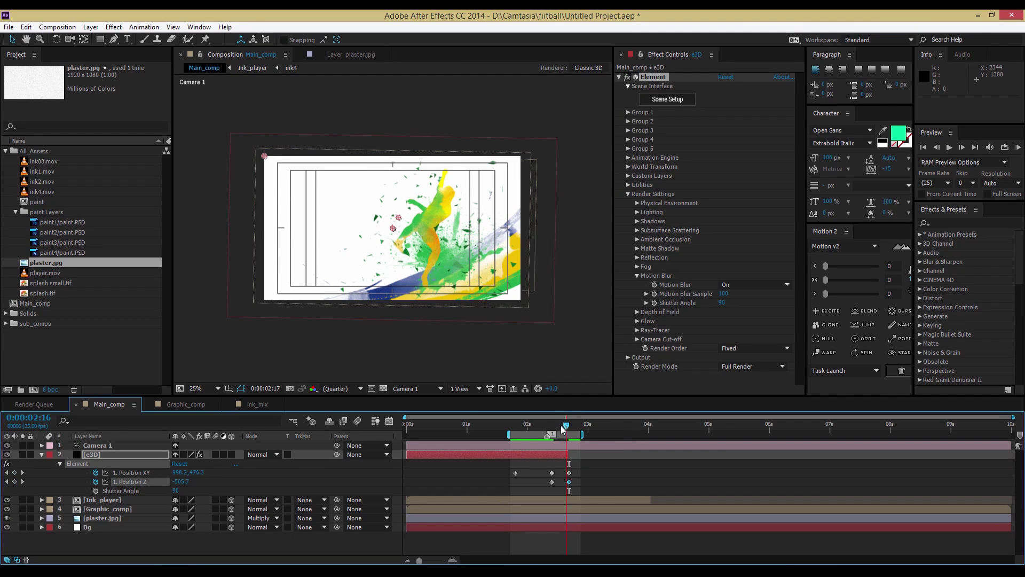
{"action": "left_click_drag", "start_coordinate": [561, 425], "coordinate": [562, 429]}
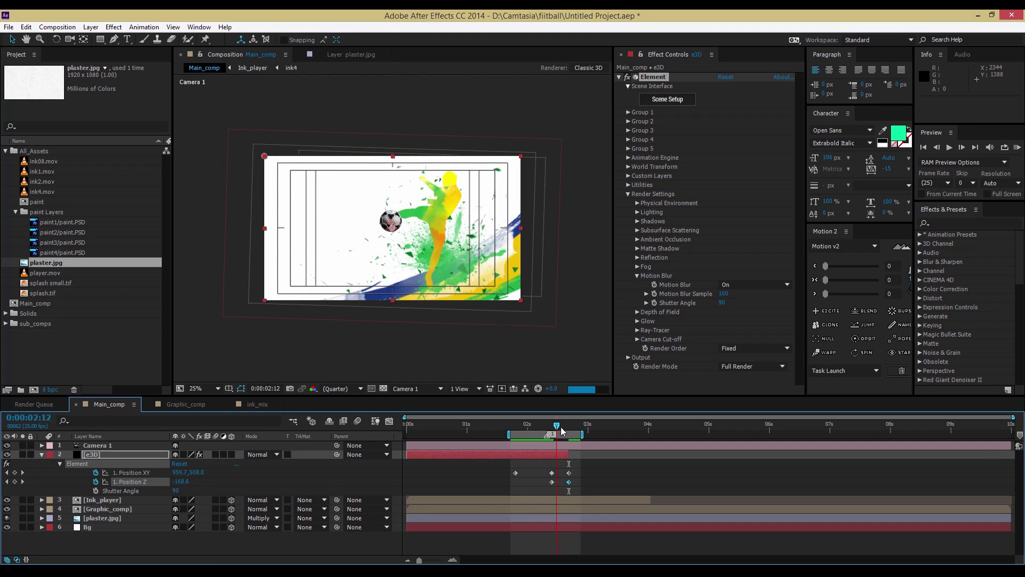
{"action": "left_click_drag", "start_coordinate": [561, 430], "coordinate": [564, 433]}
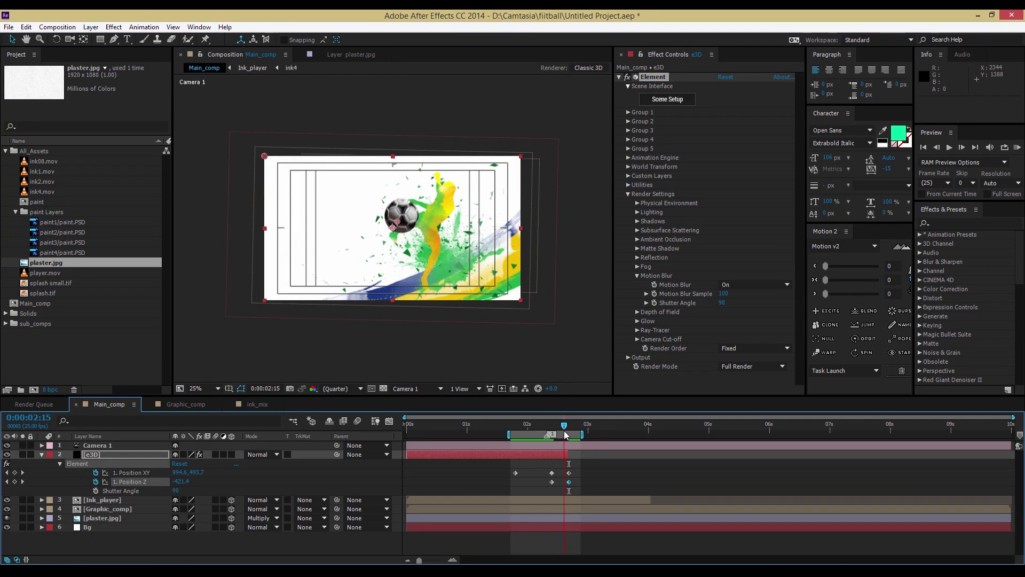
{"action": "left_click_drag", "start_coordinate": [569, 434], "coordinate": [570, 435]}
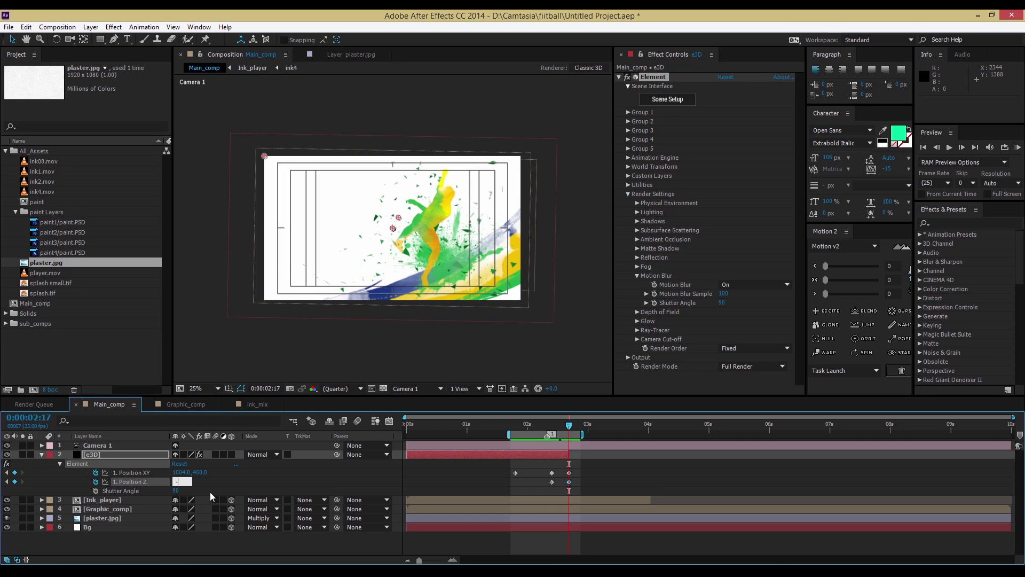
{"action": "key", "text": "Return"}
{"action": "left_click_drag", "start_coordinate": [568, 430], "coordinate": [565, 434]}
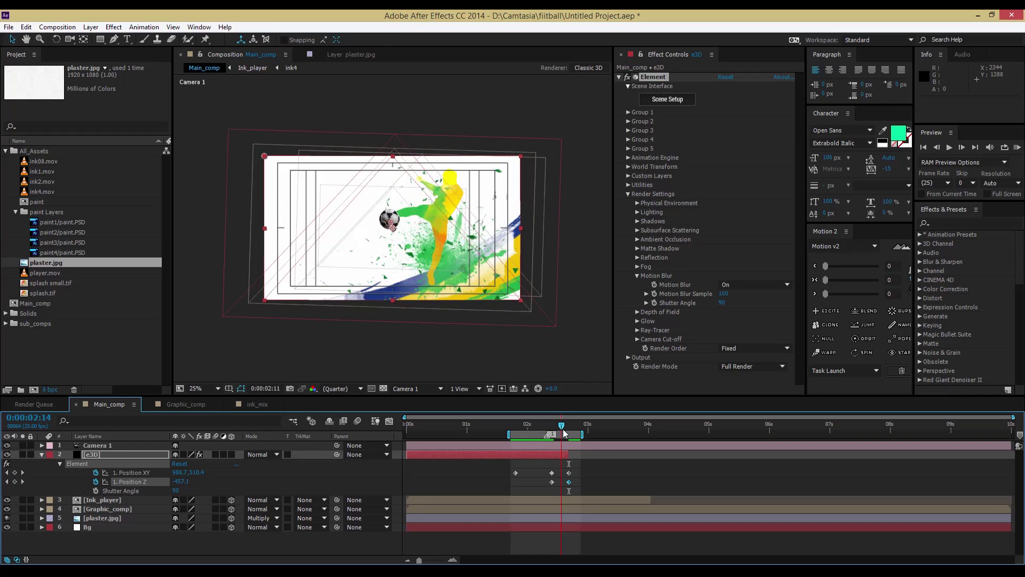
{"action": "key", "text": "Page_Up"}
{"action": "key", "text": "Page_Up"}
{"action": "key", "text": "Page_Up"}
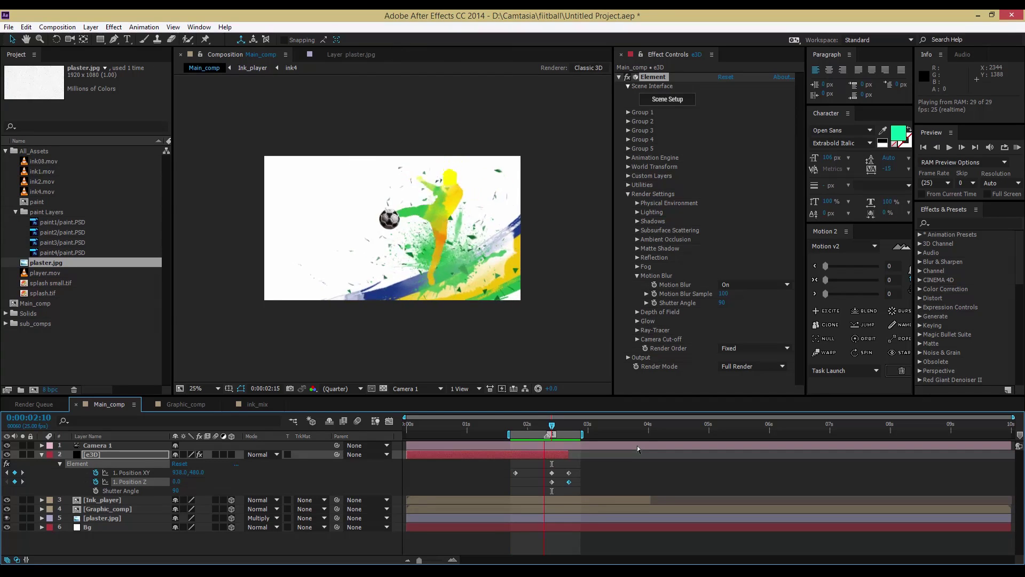
{"action": "key", "text": "space"}
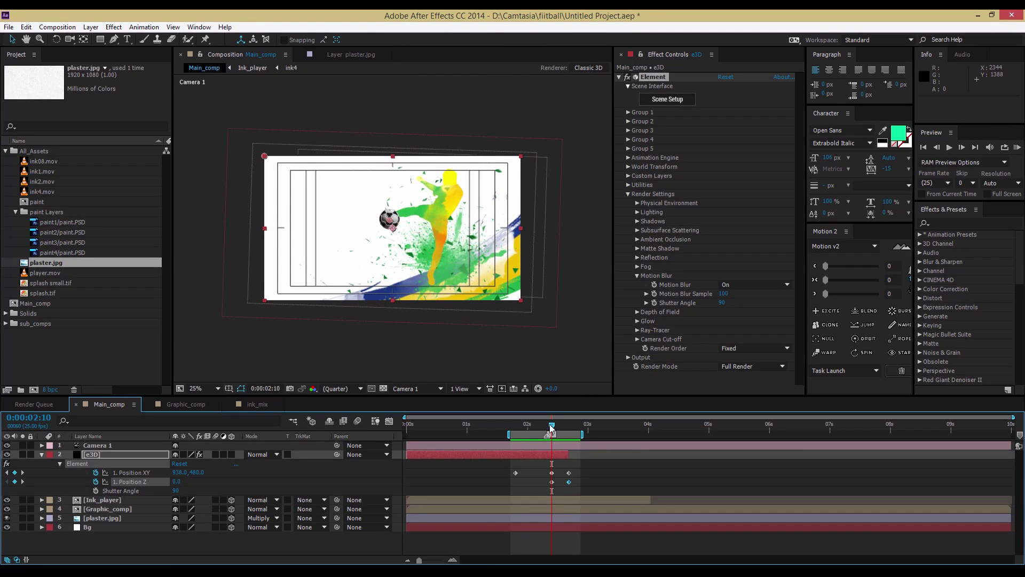
Step: Lower the ball's 2:17 end position by 48 pixels and trim e3D to end at 2:18
{"action": "mouse_move", "coordinate": [552, 427]}
{"action": "left_mouse_down"}
{"action": "mouse_move", "coordinate": [562, 430]}
{"action": "mouse_move", "coordinate": [551, 432]}
{"action": "left_mouse_up"}
{"action": "left_click_drag", "start_coordinate": [553, 432], "coordinate": [570, 432]}
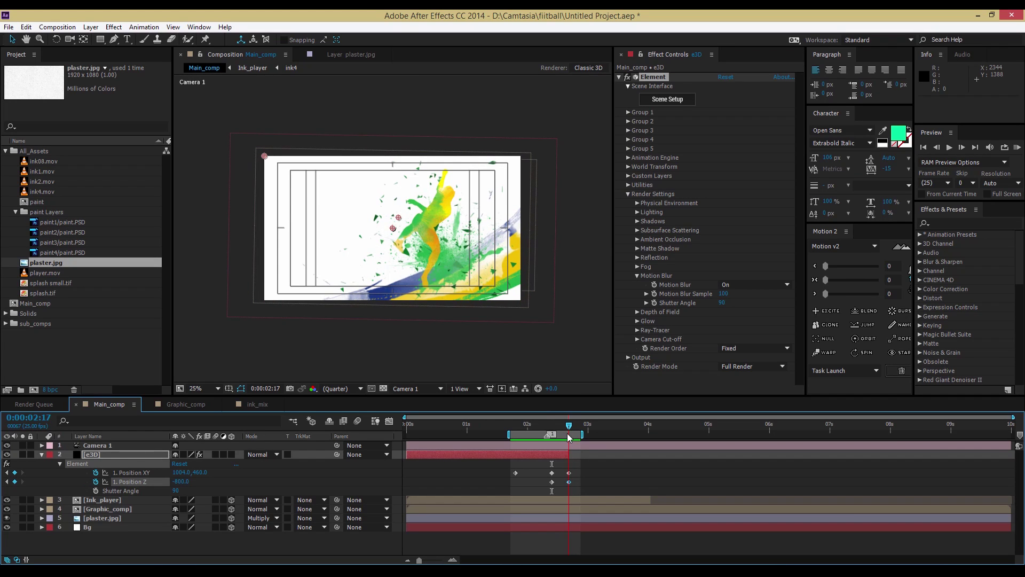
{"action": "left_click_drag", "start_coordinate": [399, 219], "coordinate": [398, 234]}
{"action": "mouse_move", "coordinate": [570, 427]}
{"action": "left_mouse_down"}
{"action": "mouse_move", "coordinate": [556, 430]}
{"action": "mouse_move", "coordinate": [571, 432]}
{"action": "mouse_move", "coordinate": [573, 463]}
{"action": "mouse_move", "coordinate": [556, 432]}
{"action": "mouse_move", "coordinate": [569, 434]}
{"action": "left_mouse_up"}
{"action": "left_click", "coordinate": [571, 430]}
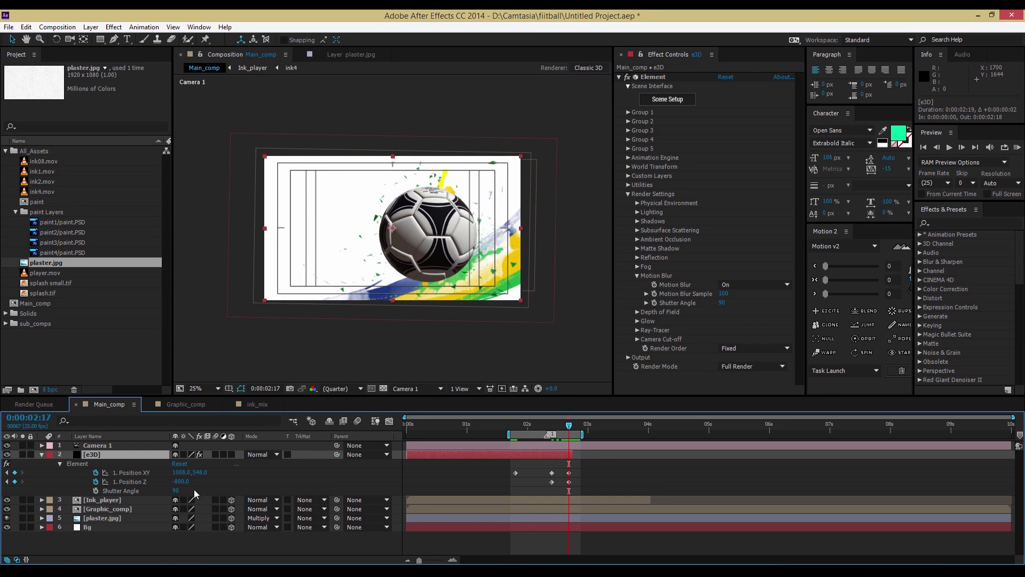
Step: Retune the final Position Z to -910 and Position XY to about 1008, 533, then preview
{"action": "left_click_drag", "start_coordinate": [181, 482], "coordinate": [172, 482]}
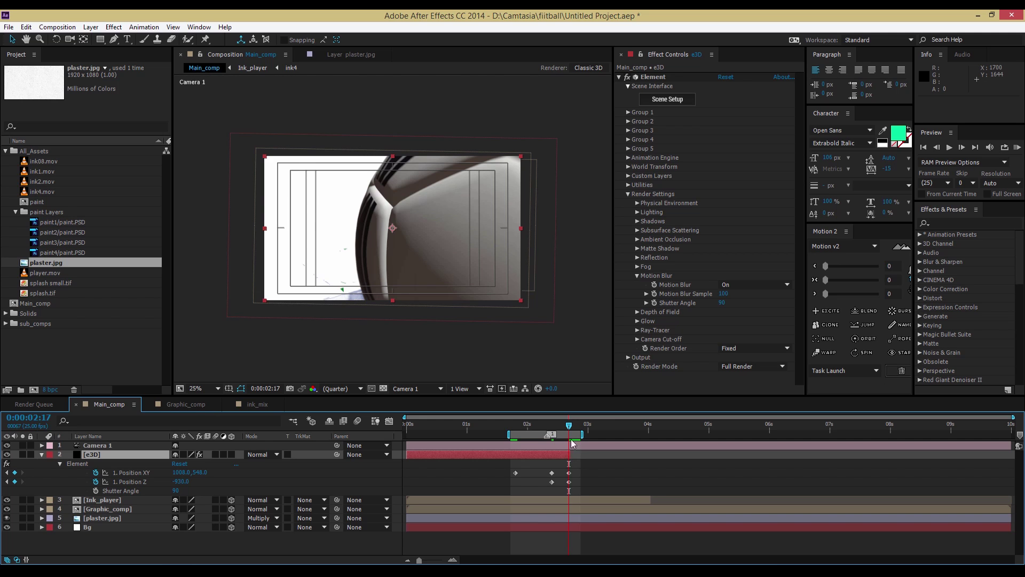
{"action": "left_click_drag", "start_coordinate": [557, 427], "coordinate": [552, 430]}
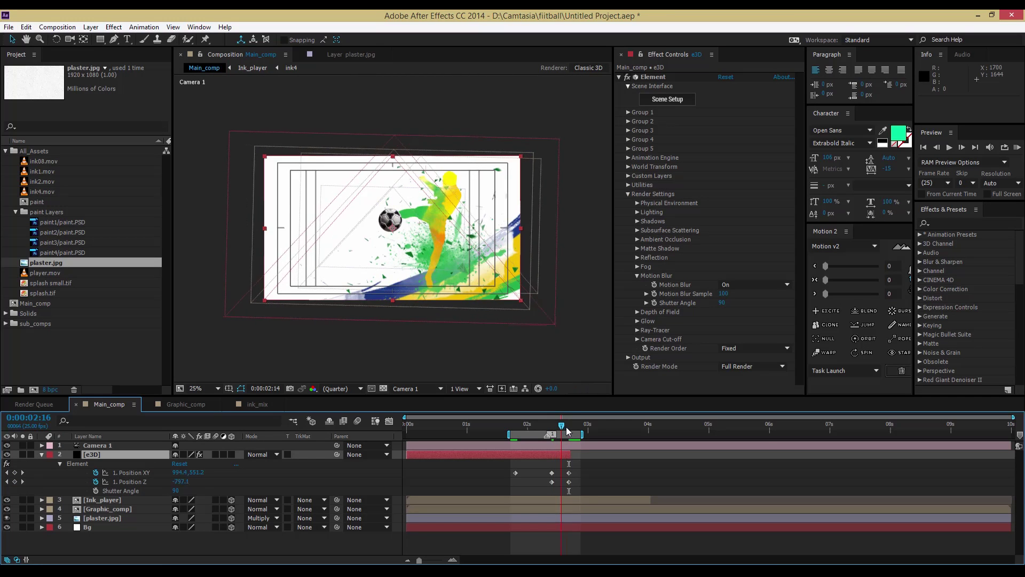
{"action": "left_click_drag", "start_coordinate": [552, 430], "coordinate": [564, 431]}
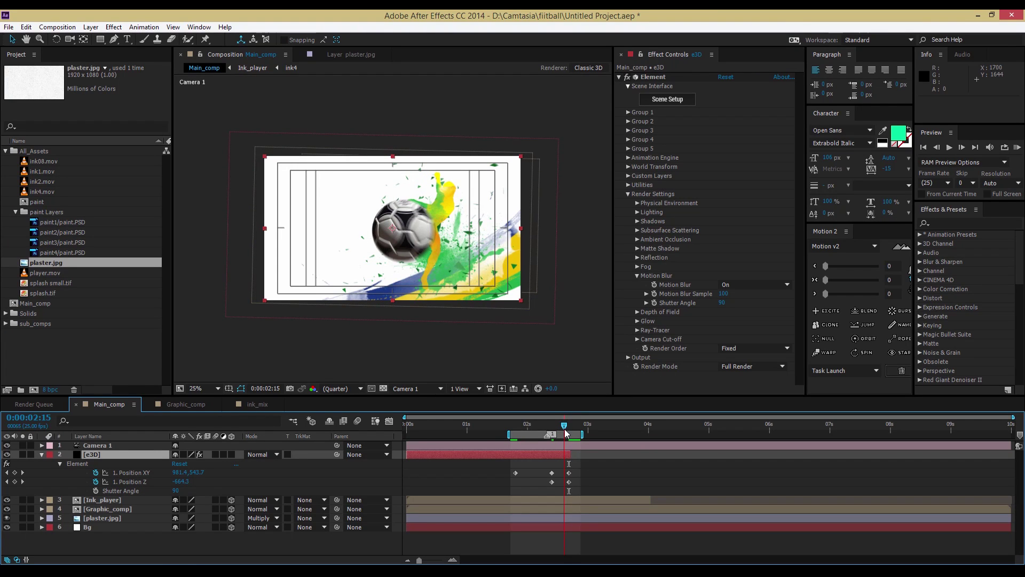
{"action": "left_click_drag", "start_coordinate": [567, 433], "coordinate": [570, 434]}
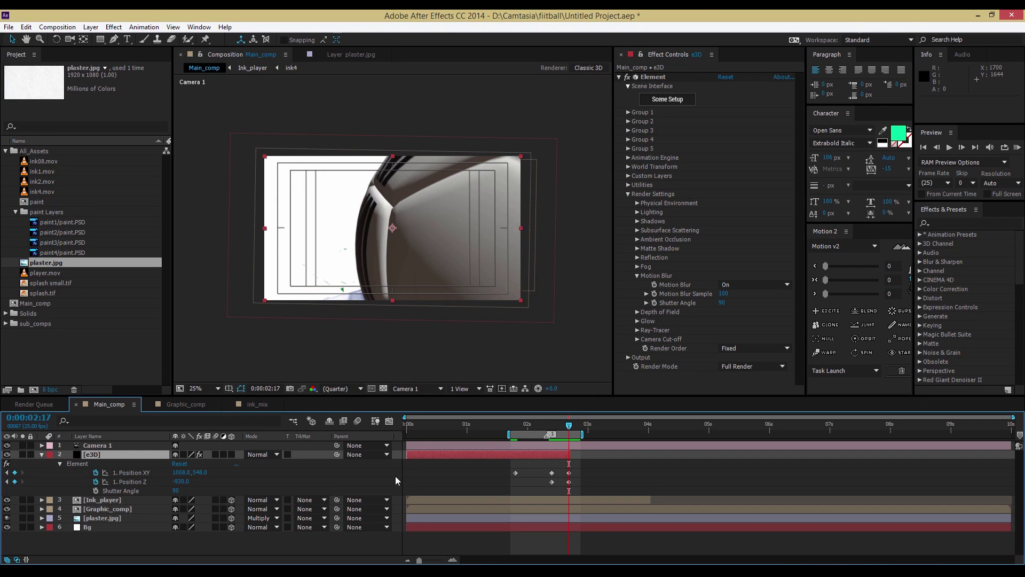
{"action": "left_click_drag", "start_coordinate": [199, 476], "coordinate": [191, 472]}
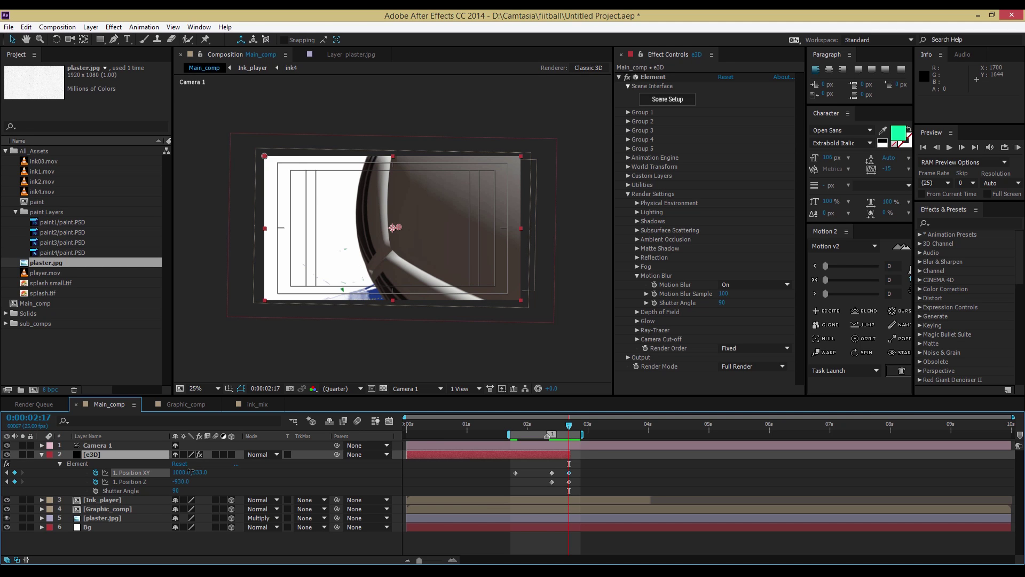
{"action": "left_click", "coordinate": [191, 472]}
{"action": "key", "text": "KP_0"}
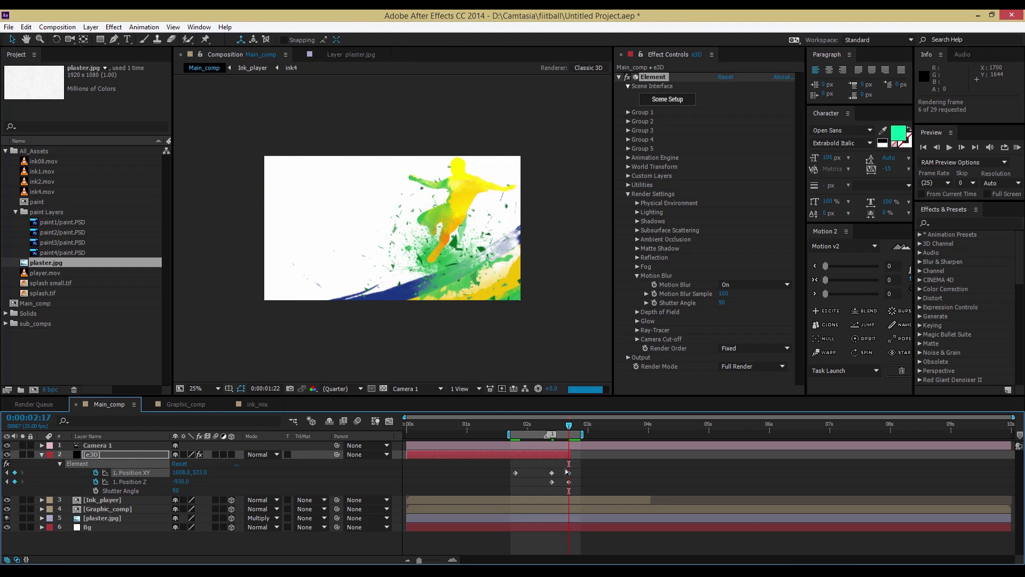
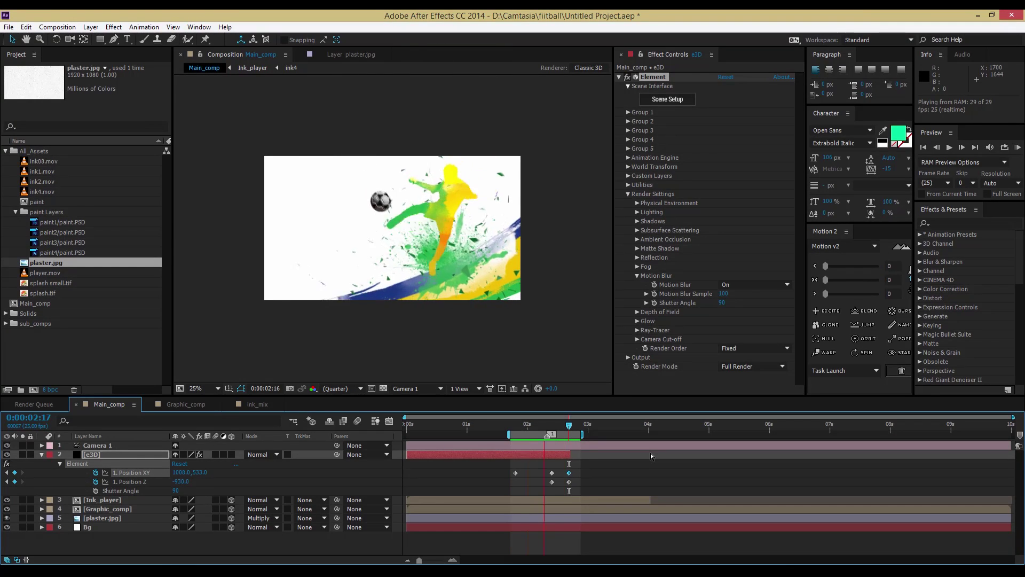
Step: Stop the preview at 0:00:02:17 and select the two e3D Position Z keyframes, checking their speed graph
{"action": "left_click", "coordinate": [576, 472]}
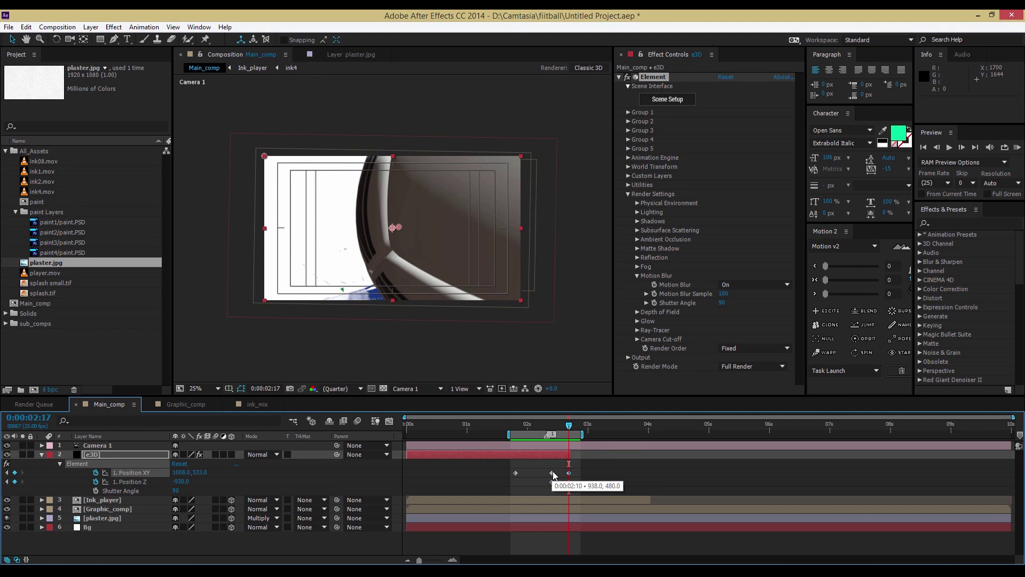
{"action": "left_click_drag", "start_coordinate": [574, 479], "coordinate": [548, 487]}
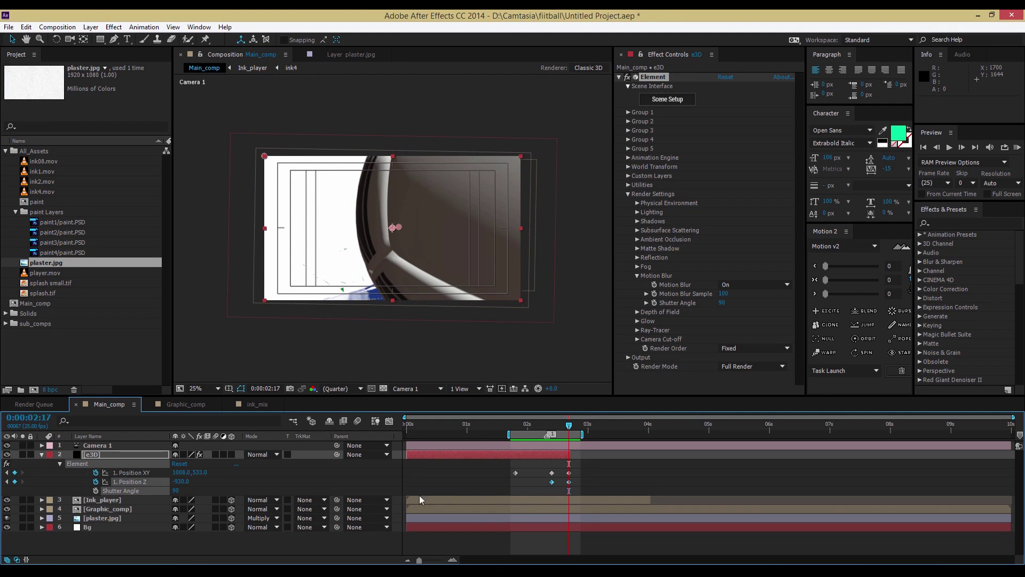
{"action": "left_click", "coordinate": [389, 421]}
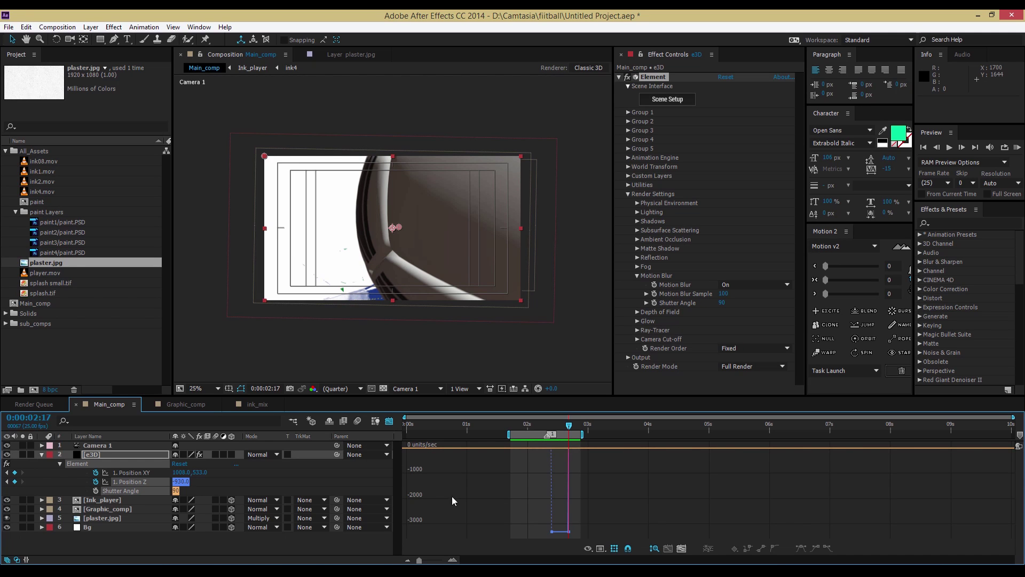
{"action": "left_click", "coordinate": [209, 485]}
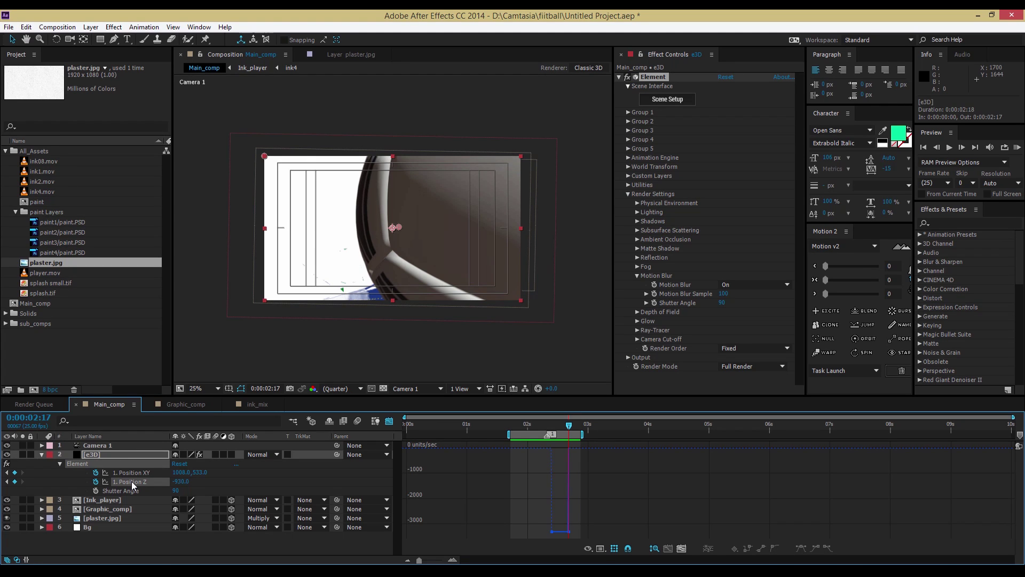
{"action": "left_click", "coordinate": [389, 421]}
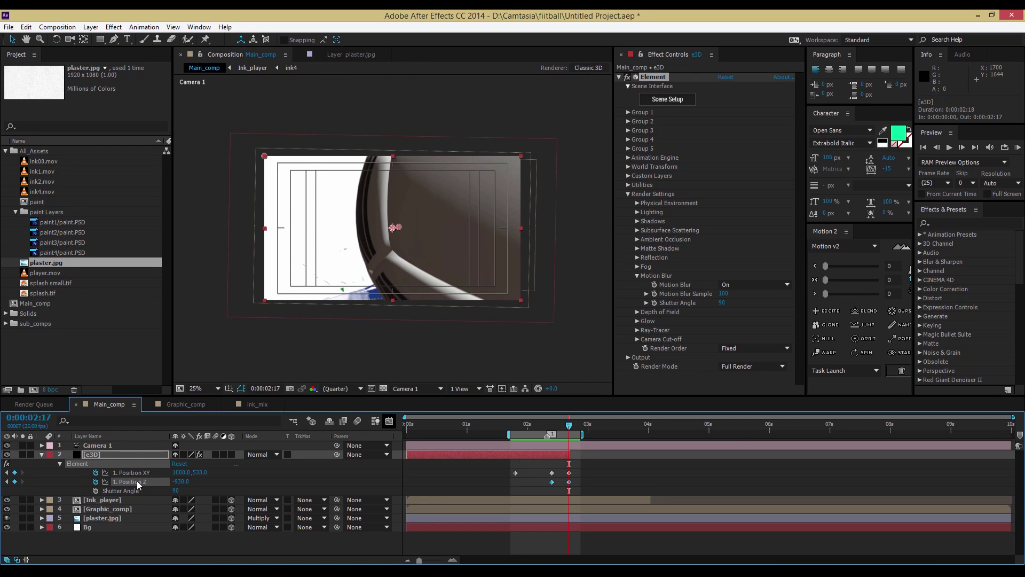
Step: Apply Easy Ease to the e3D Position Z keyframes
{"action": "right_click", "coordinate": [569, 482]}
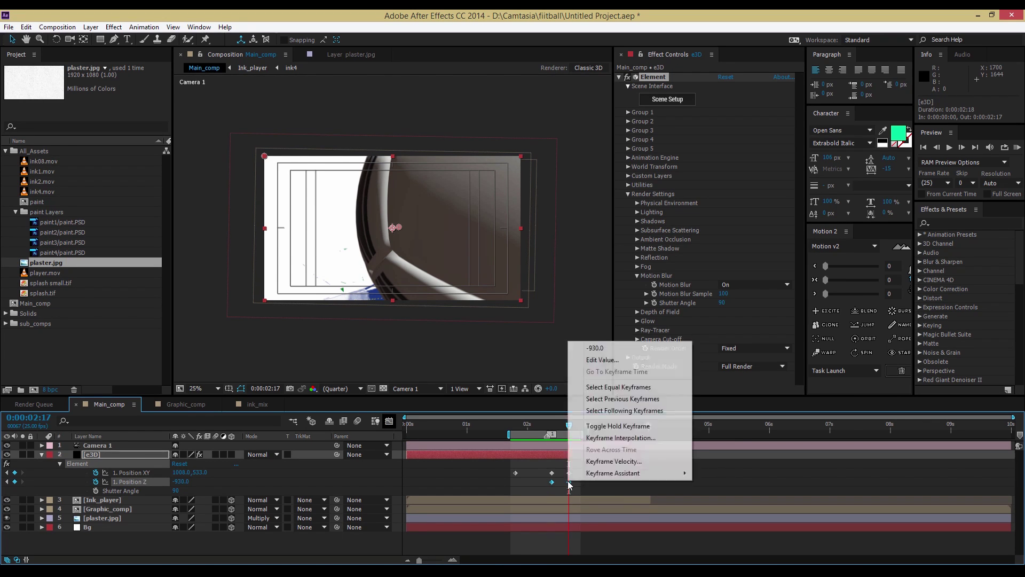
{"action": "mouse_move", "coordinate": [588, 473]}
{"action": "left_click", "coordinate": [735, 502]}
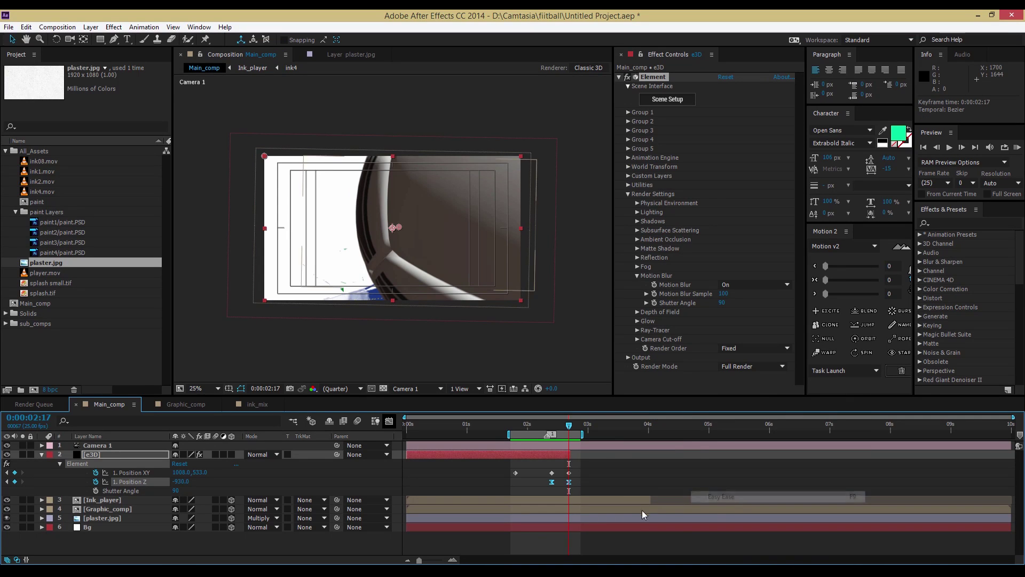
Step: Show the Position Z speed curve in the Graph Editor and fit both keyframes to the view
{"action": "left_click", "coordinate": [390, 422]}
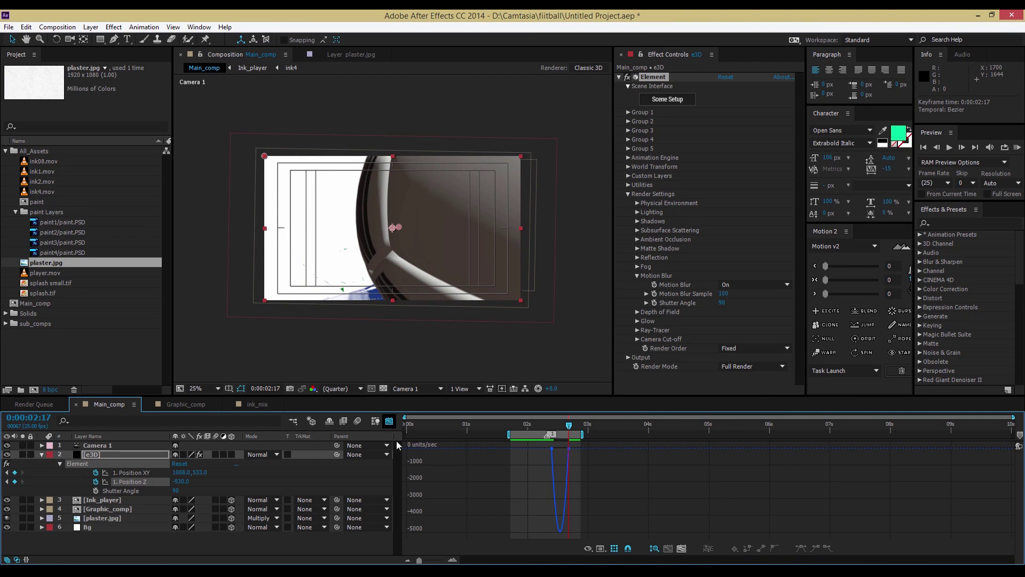
{"action": "left_click", "coordinate": [570, 451]}
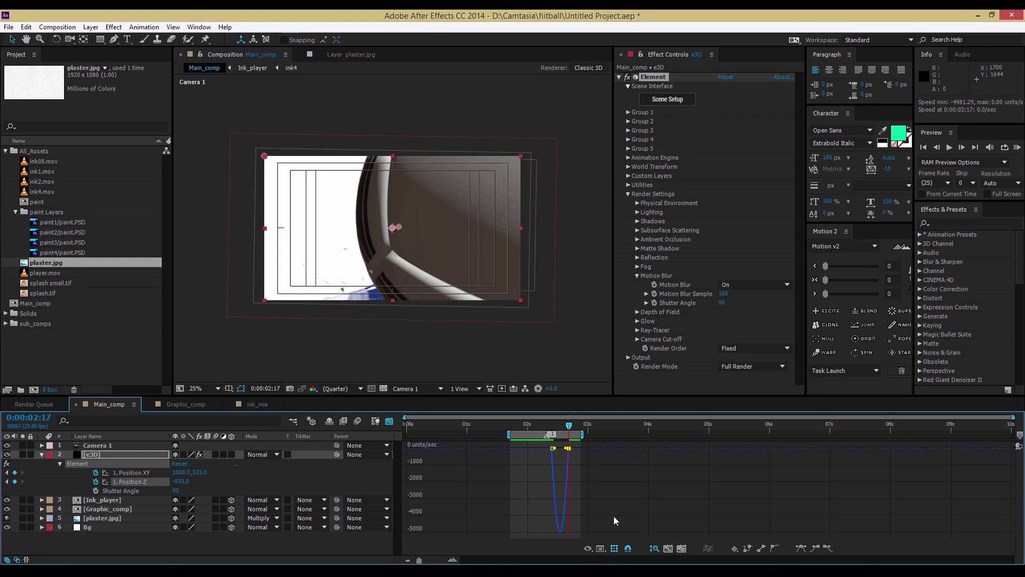
{"action": "left_click", "coordinate": [668, 549]}
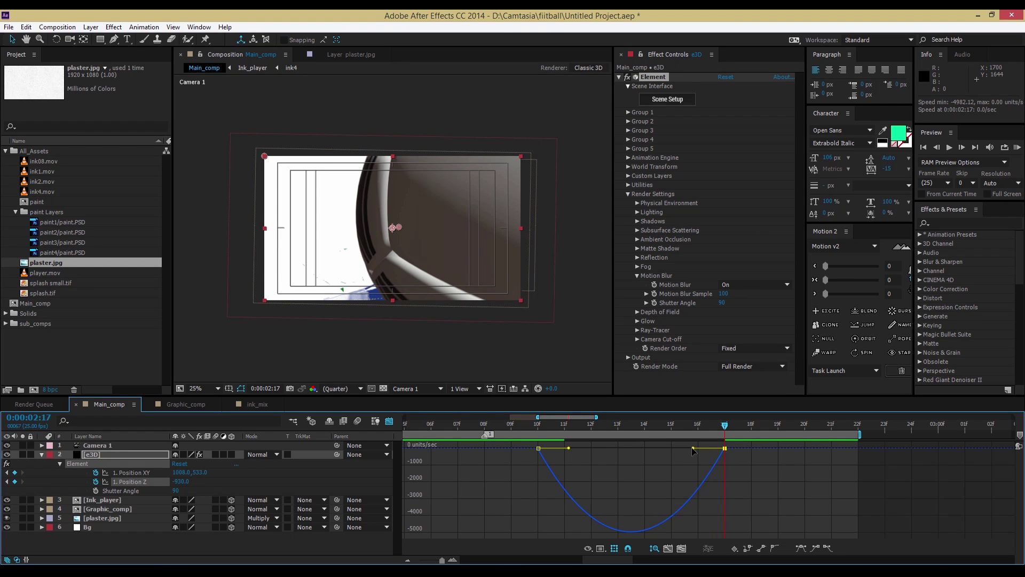
Step: Lengthen the ease influences on the 10f and 17f Position Z keyframes to about 38%, then RAM-preview
{"action": "left_click_drag", "start_coordinate": [692, 448], "coordinate": [678, 449]}
{"action": "left_click", "coordinate": [538, 448]}
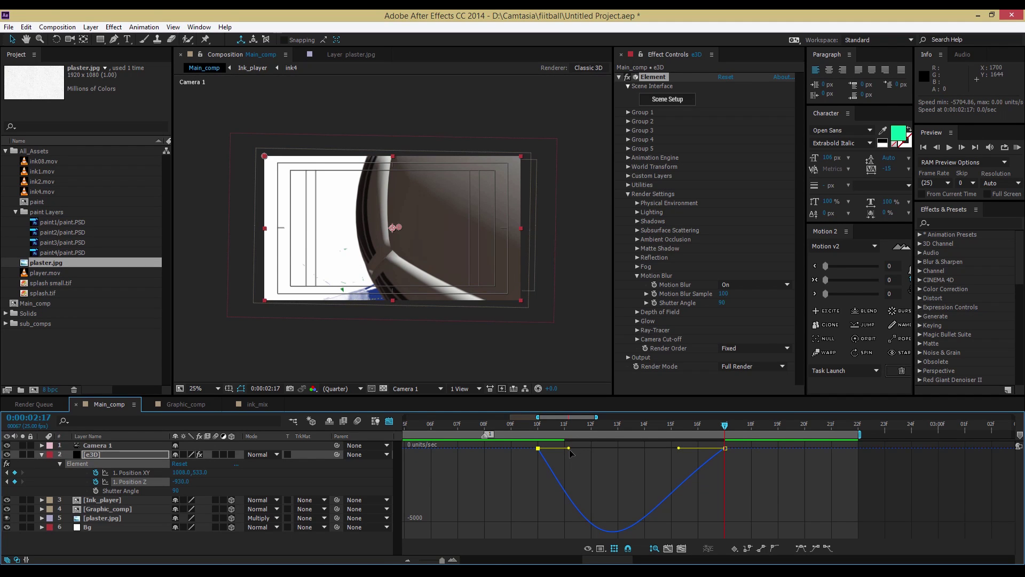
{"action": "left_click_drag", "start_coordinate": [569, 448], "coordinate": [574, 449]}
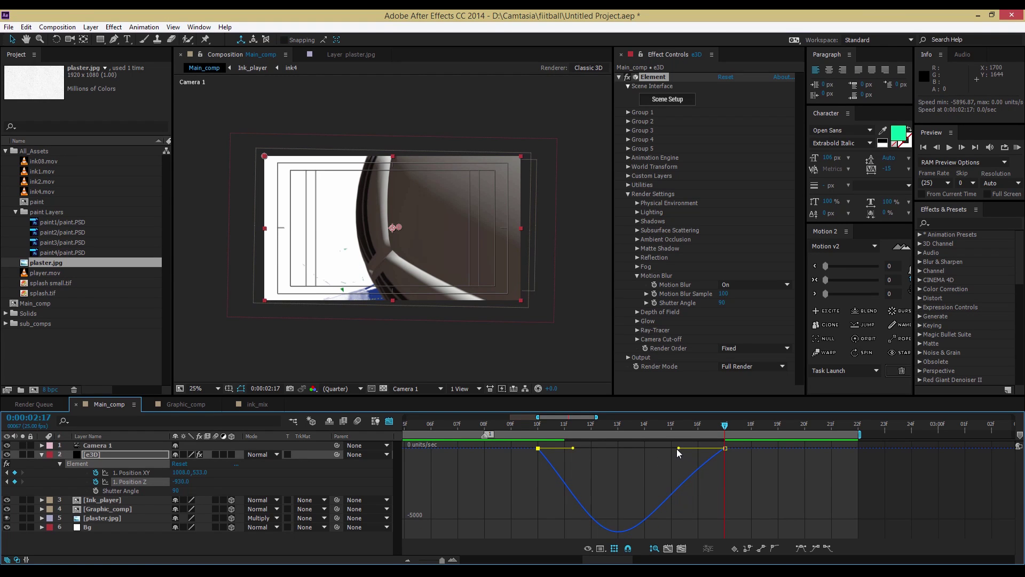
{"action": "left_click_drag", "start_coordinate": [681, 448], "coordinate": [684, 448]}
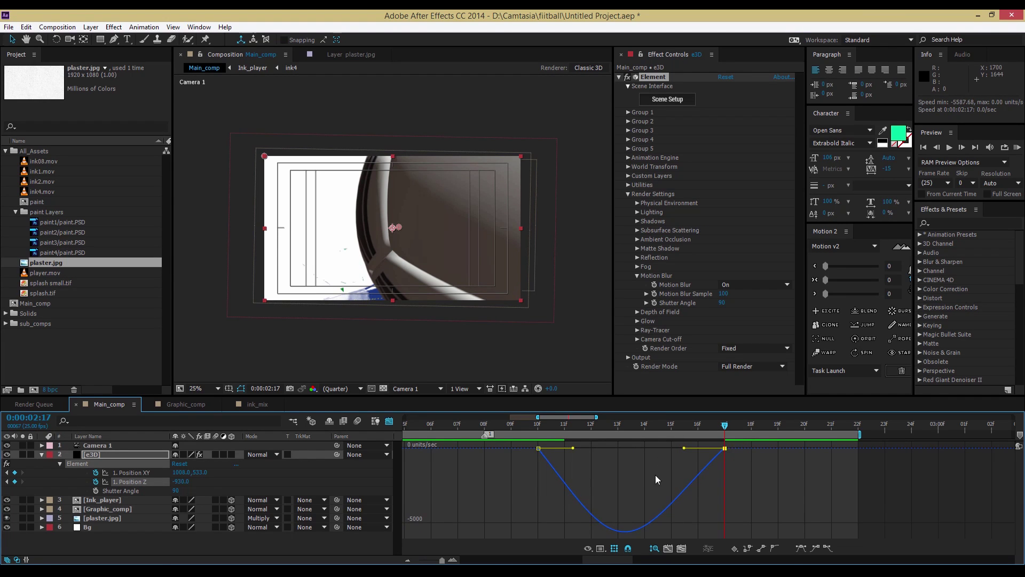
{"action": "key", "text": "KP_0"}
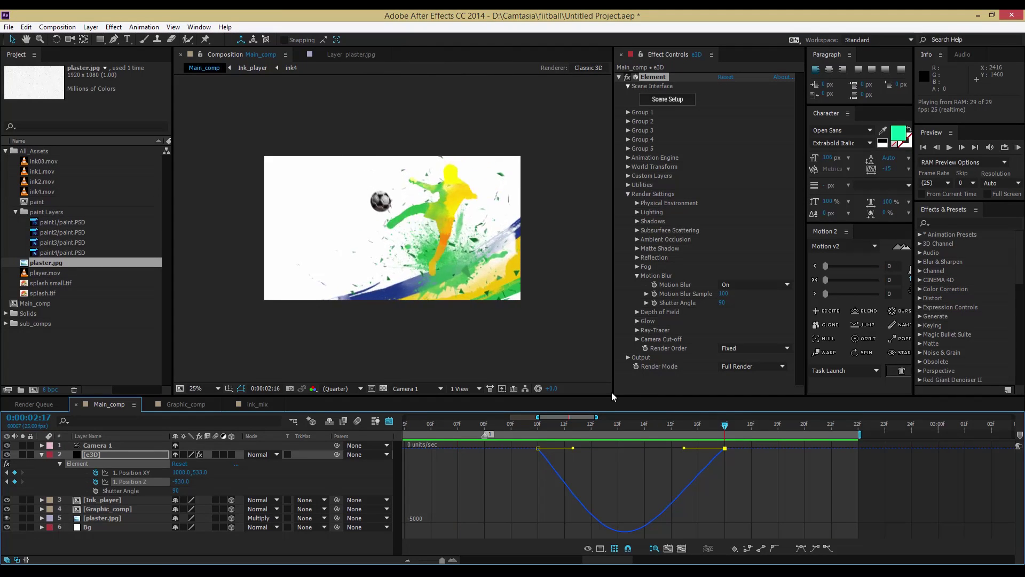
Step: Lengthen the 10f and 17f Position Z ease influences further, deepening the speed curve's dip
{"action": "left_click", "coordinate": [617, 420]}
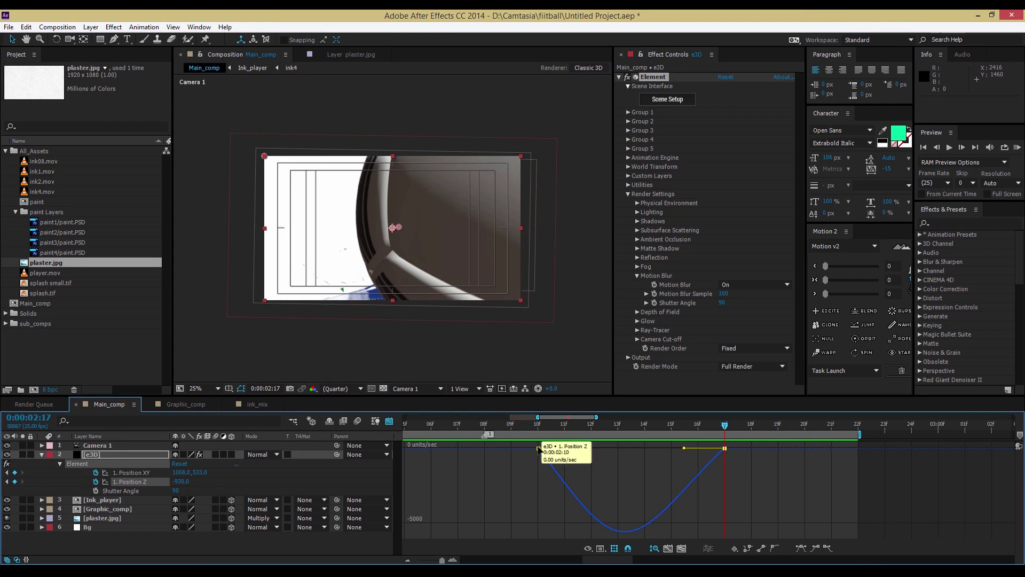
{"action": "left_click", "coordinate": [537, 449]}
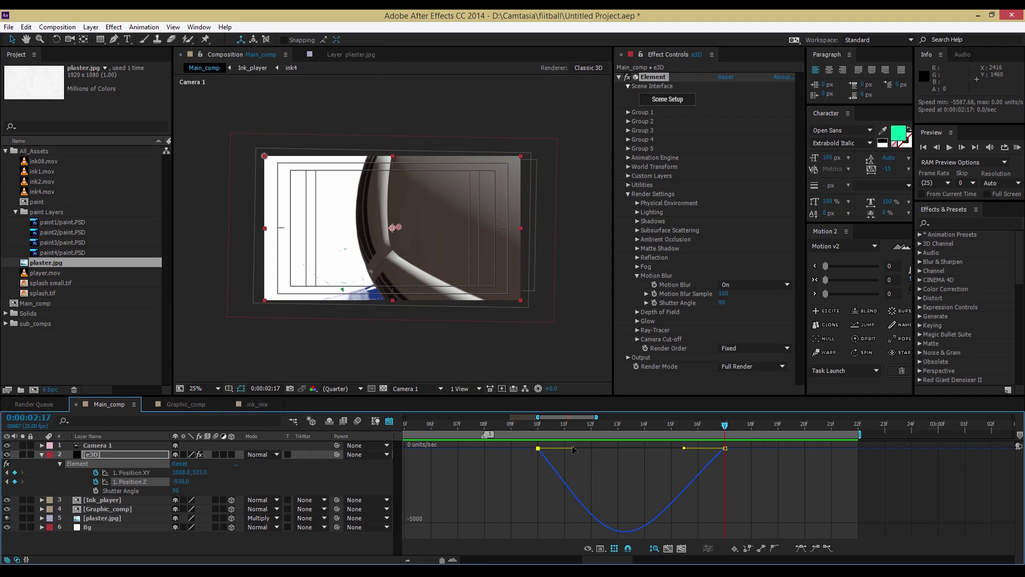
{"action": "left_click_drag", "start_coordinate": [573, 448], "coordinate": [587, 448]}
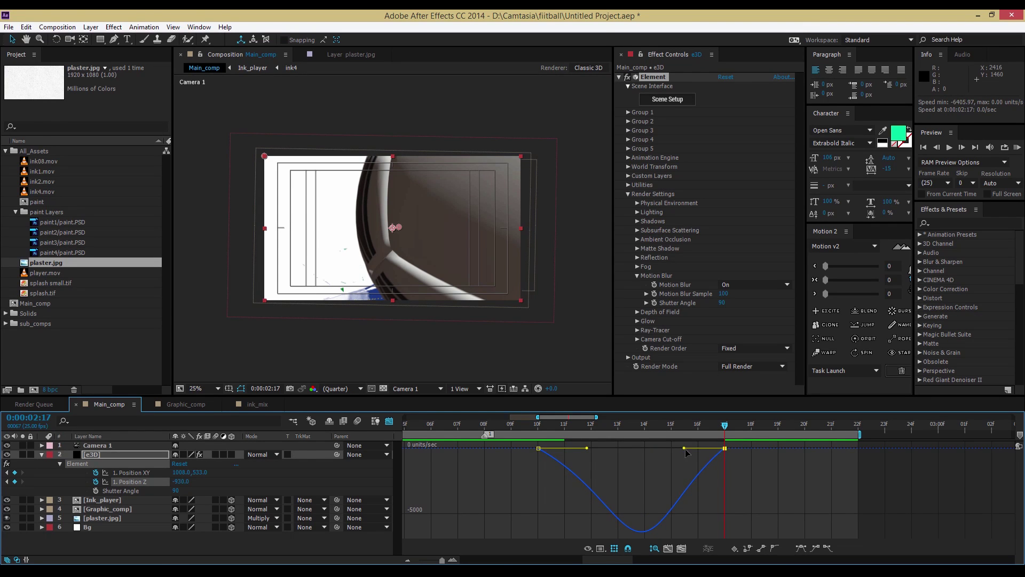
{"action": "left_click_drag", "start_coordinate": [684, 449], "coordinate": [691, 448]}
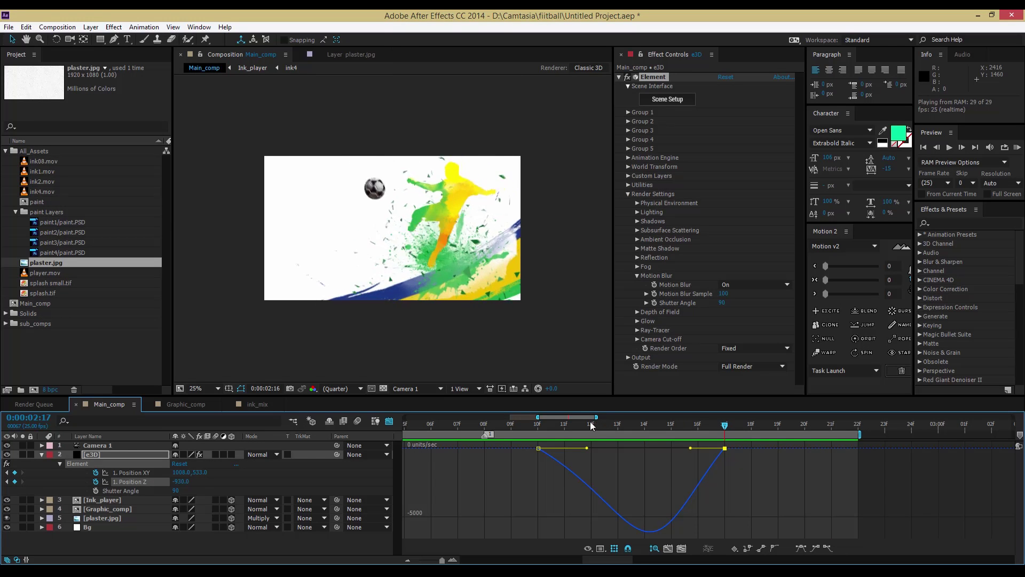
Step: Stop playback and step back through frames from 0:00:02:12 to 0:00:02:09
{"action": "left_click", "coordinate": [552, 422]}
{"action": "left_click", "coordinate": [591, 425]}
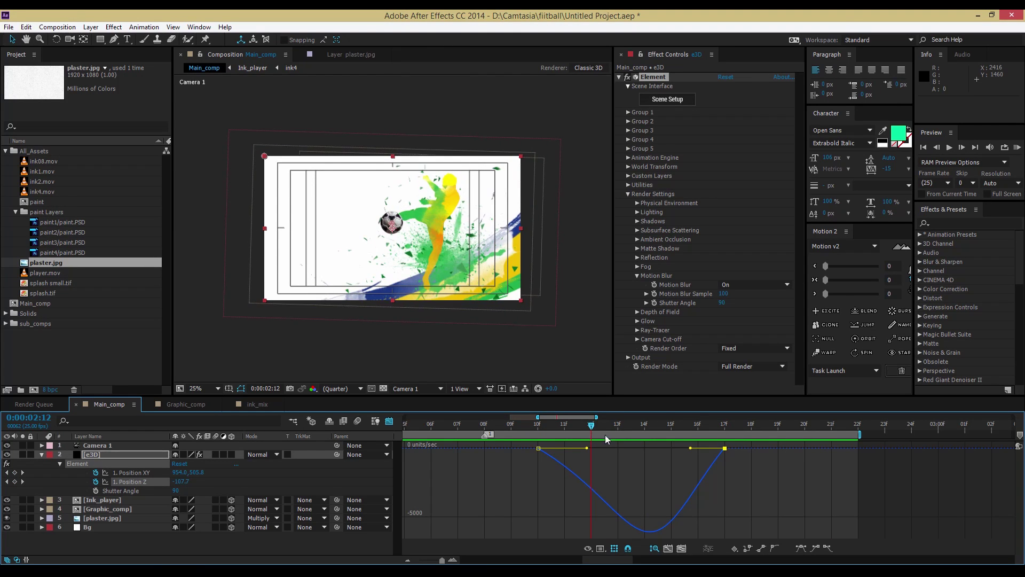
{"action": "mouse_move", "coordinate": [606, 439]}
{"action": "left_mouse_down"}
{"action": "mouse_move", "coordinate": [511, 452]}
{"action": "mouse_move", "coordinate": [615, 461]}
{"action": "mouse_move", "coordinate": [539, 459]}
{"action": "left_mouse_up"}
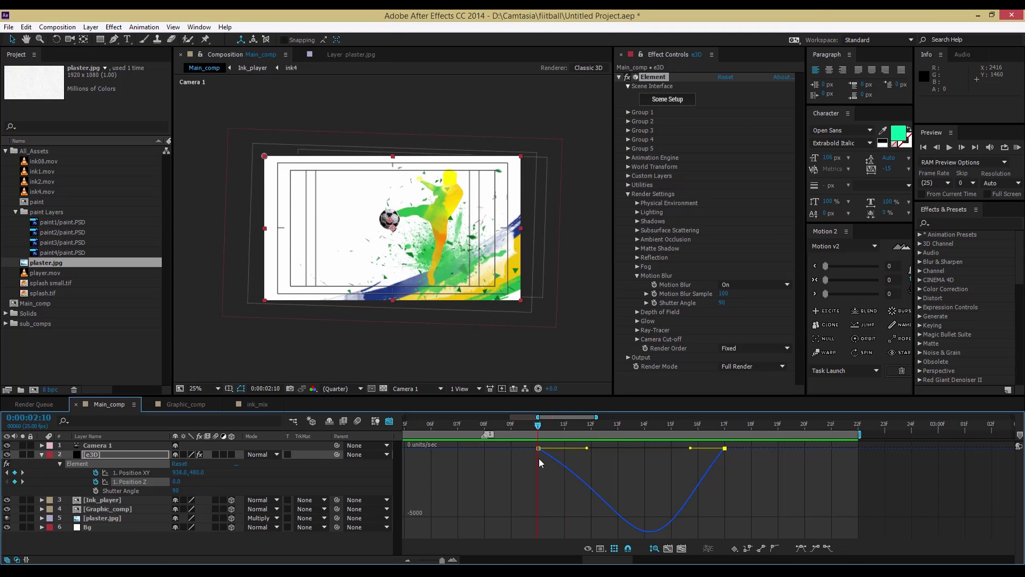
Step: Move the 02:10 Position Z keyframe one frame earlier, checking the ball's size at 02:15
{"action": "left_click", "coordinate": [390, 422]}
{"action": "left_click", "coordinate": [574, 486]}
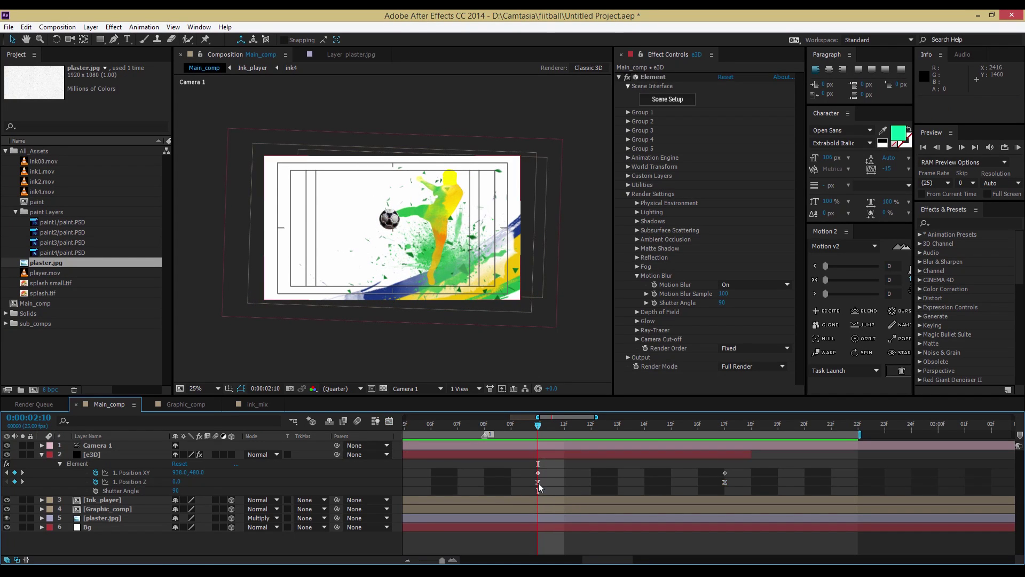
{"action": "left_click", "coordinate": [538, 482]}
{"action": "left_click", "coordinate": [547, 482]}
{"action": "left_click", "coordinate": [538, 482]}
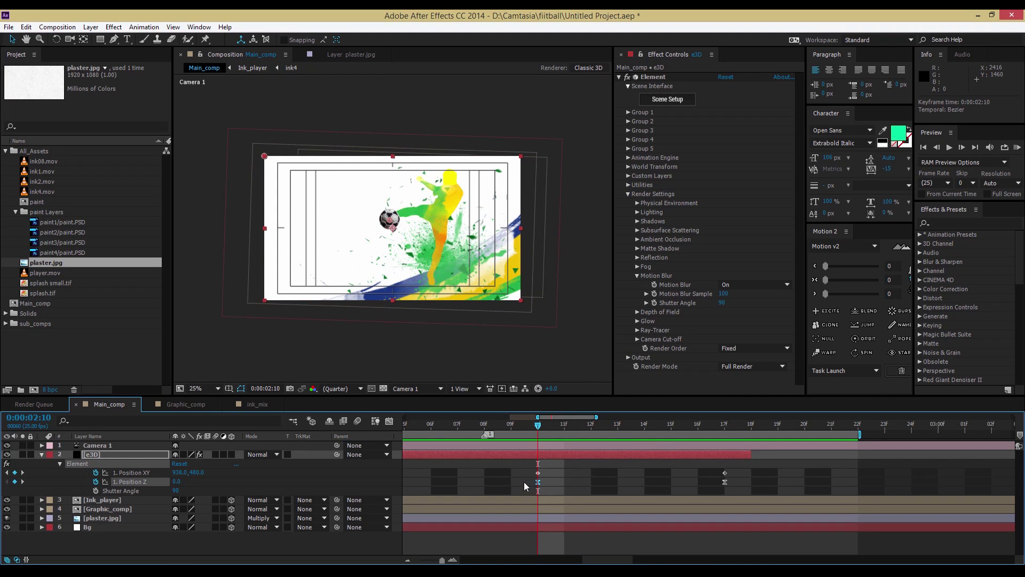
{"action": "key", "text": "alt+Left"}
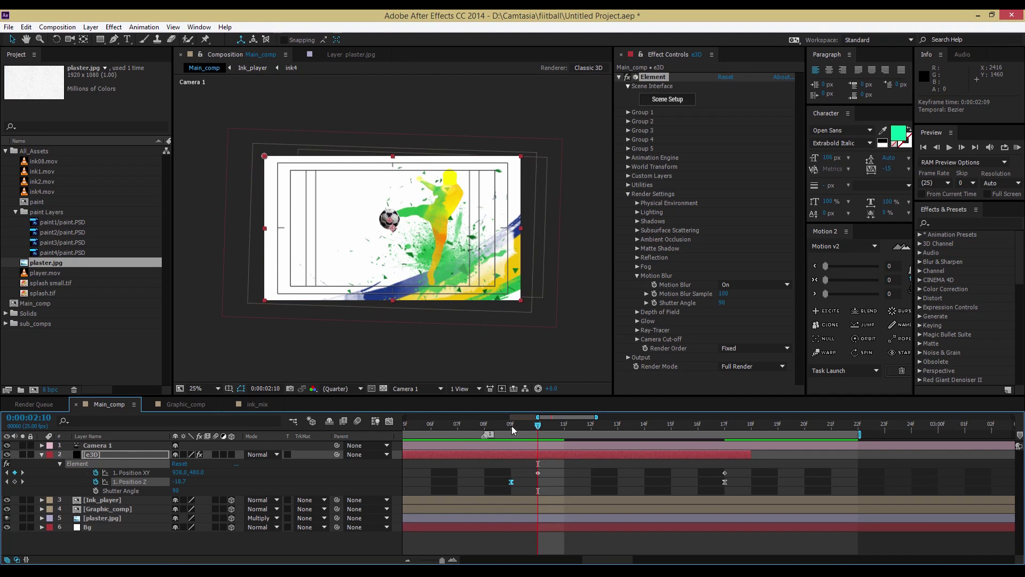
{"action": "left_click_drag", "start_coordinate": [511, 425], "coordinate": [665, 467]}
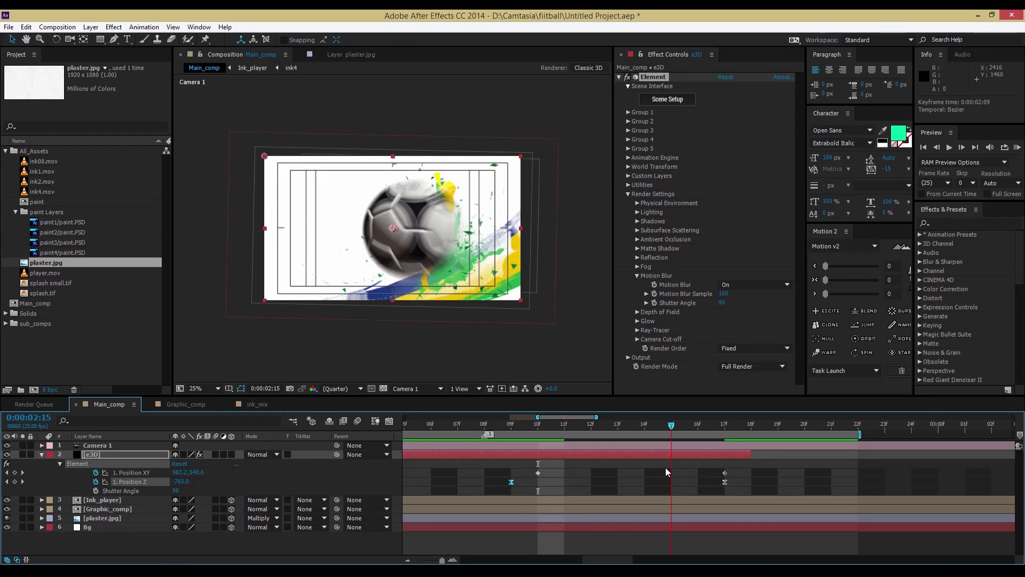
{"action": "key", "text": "j"}
{"action": "key", "text": "j"}
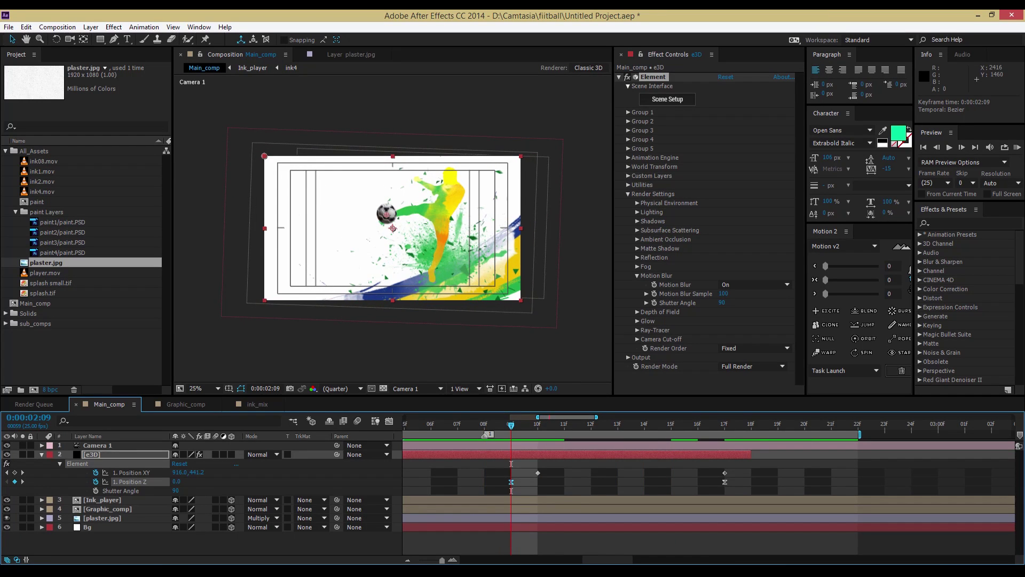
Step: Zoom the timeline out, shift the Position Z keyframe one frame earlier, preview, and return to 2:04
{"action": "left_click_drag", "start_coordinate": [442, 559], "coordinate": [427, 560]}
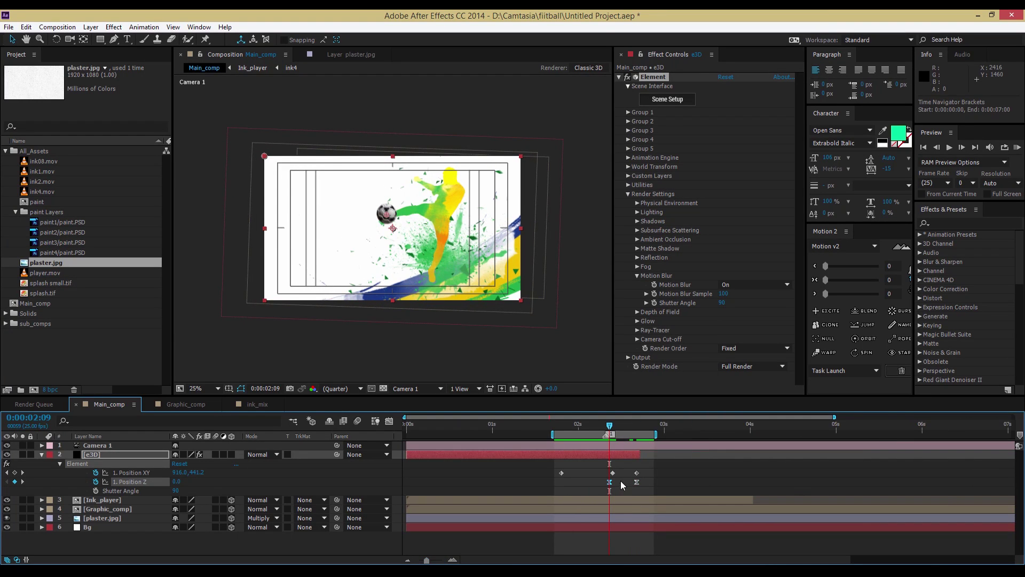
{"action": "left_click", "coordinate": [612, 489]}
{"action": "left_click_drag", "start_coordinate": [609, 482], "coordinate": [605, 482]}
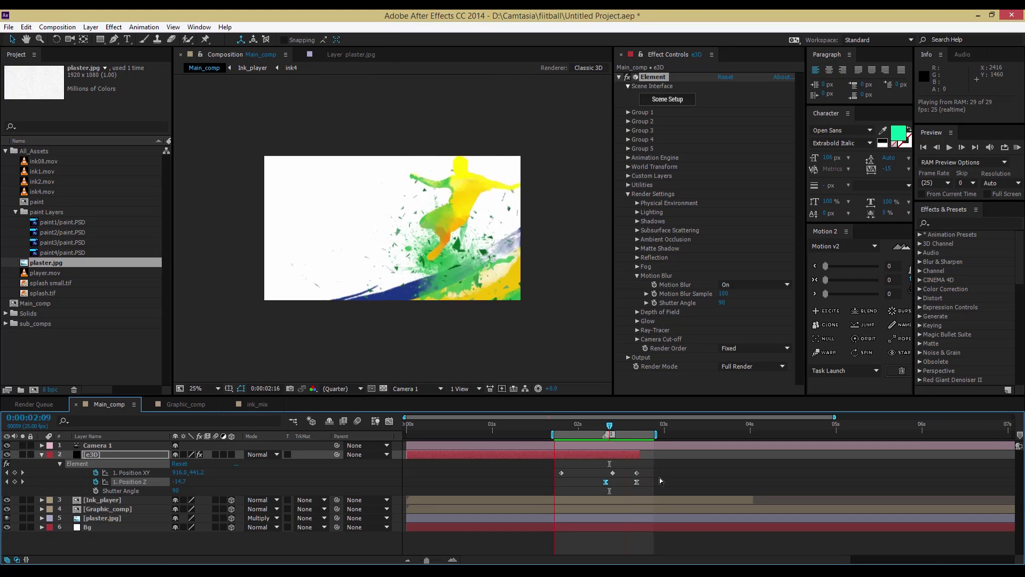
{"action": "key", "text": "space"}
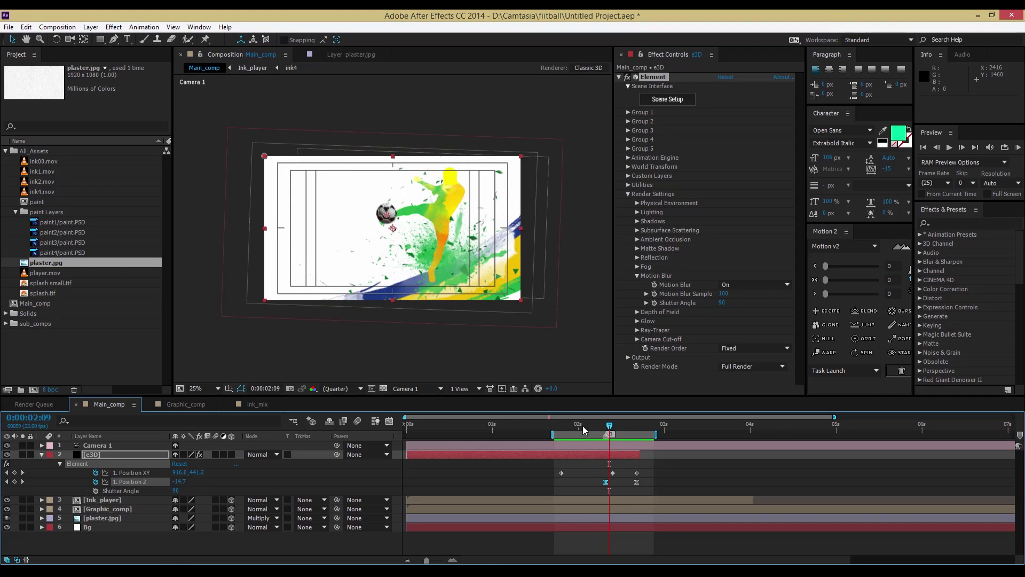
{"action": "mouse_move", "coordinate": [614, 437]}
{"action": "left_mouse_down"}
{"action": "mouse_move", "coordinate": [598, 441]}
{"action": "mouse_move", "coordinate": [644, 444]}
{"action": "left_mouse_up"}
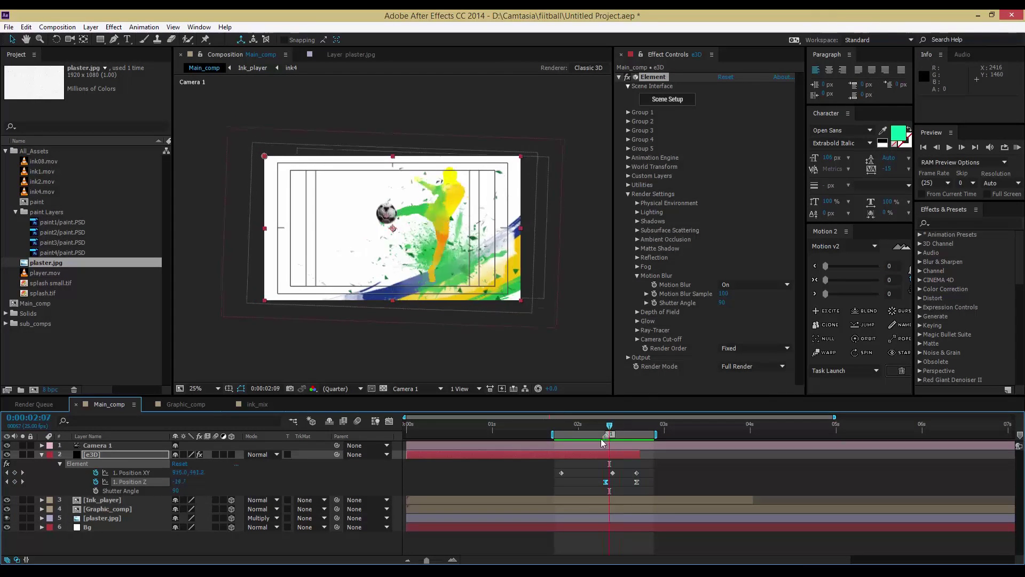
Step: Collapse the e3D layer and extend the work area start back to 0:00
{"action": "left_click", "coordinate": [42, 455]}
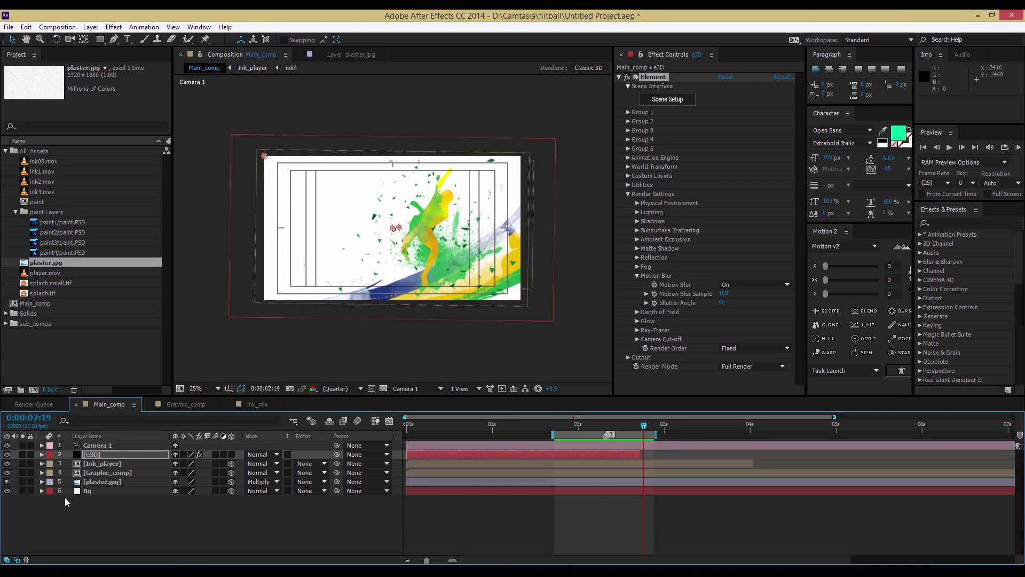
{"action": "left_click", "coordinate": [220, 531]}
{"action": "left_click_drag", "start_coordinate": [553, 434], "coordinate": [400, 426]}
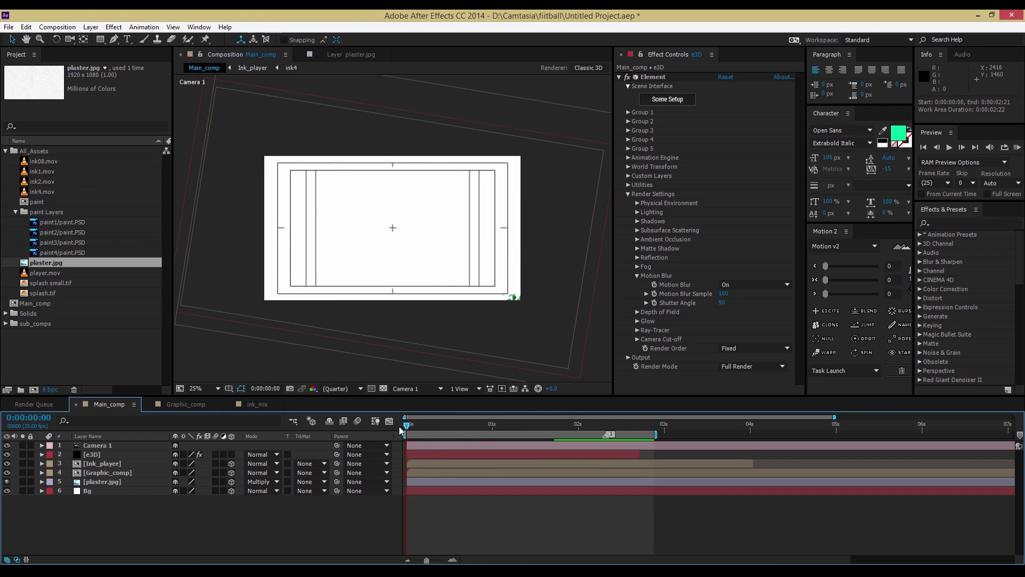
Step: Roll Camera 1's starting Orientation Z to about 347° and play back the camera move
{"action": "left_click", "coordinate": [95, 446]}
{"action": "key", "text": "u"}
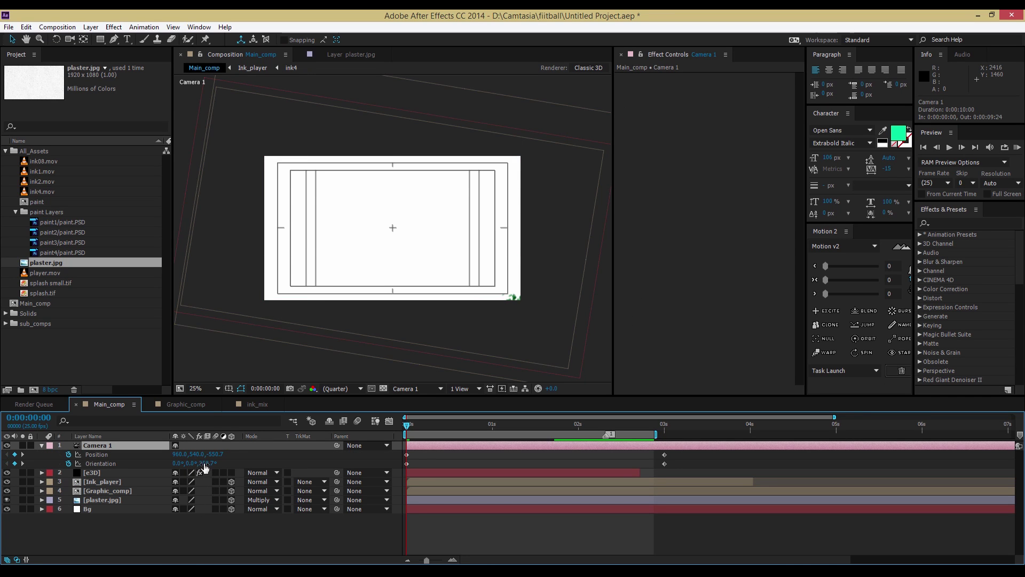
{"action": "left_click_drag", "start_coordinate": [206, 463], "coordinate": [182, 463]}
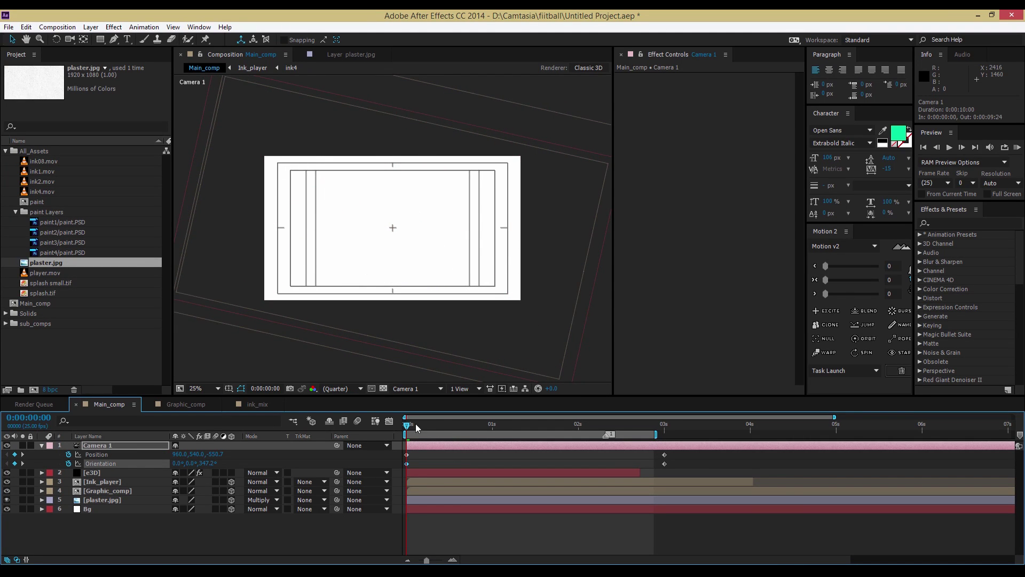
{"action": "left_click_drag", "start_coordinate": [409, 424], "coordinate": [511, 438]}
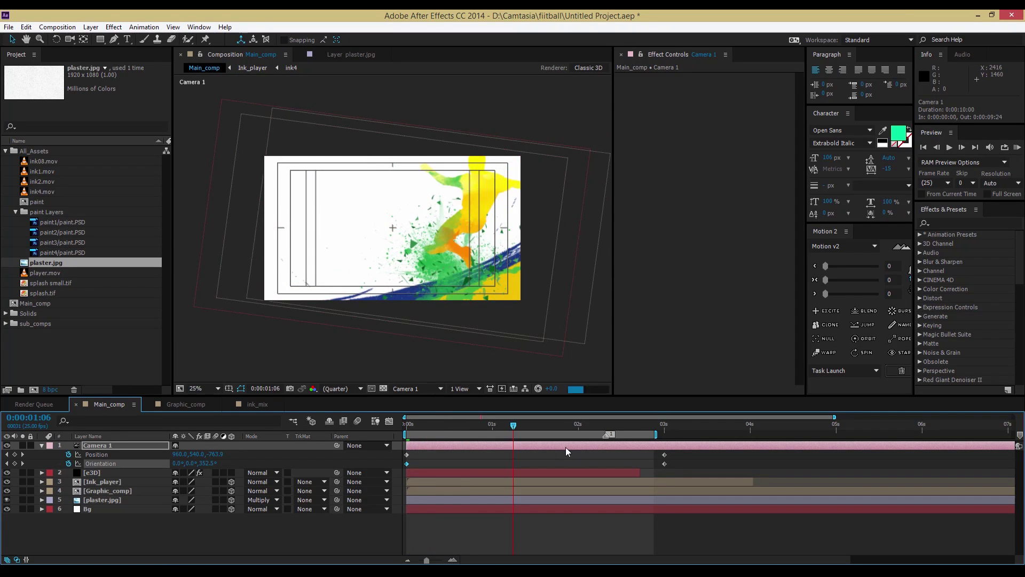
{"action": "key", "text": "space"}
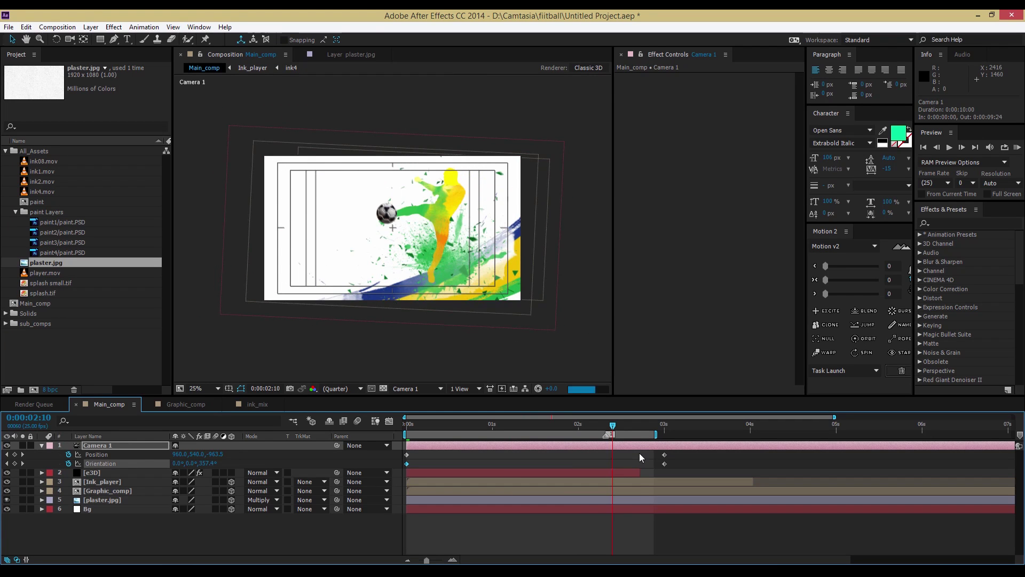
{"action": "key", "text": "k"}
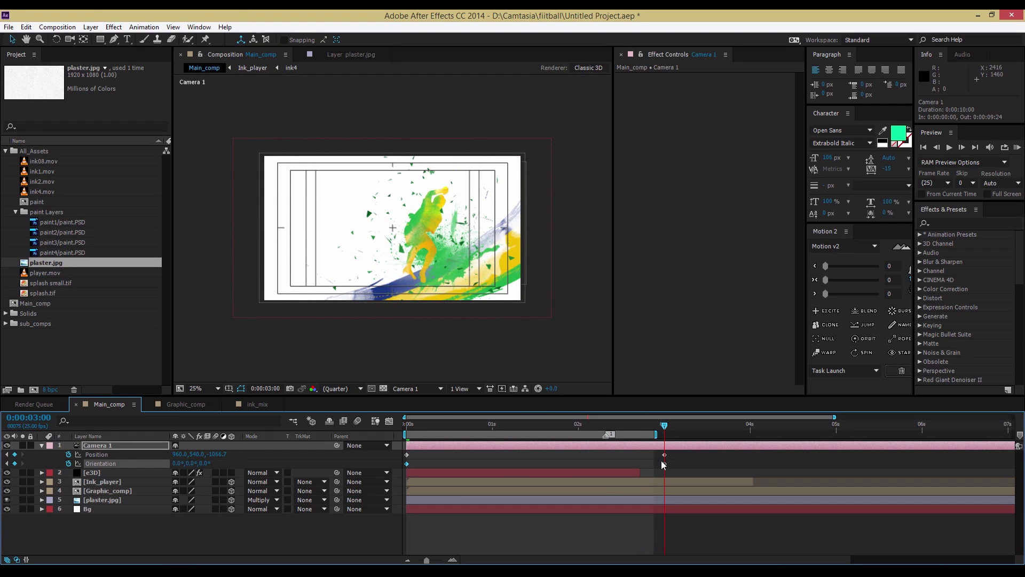
{"action": "key", "text": "Home"}
{"action": "key", "text": "space"}
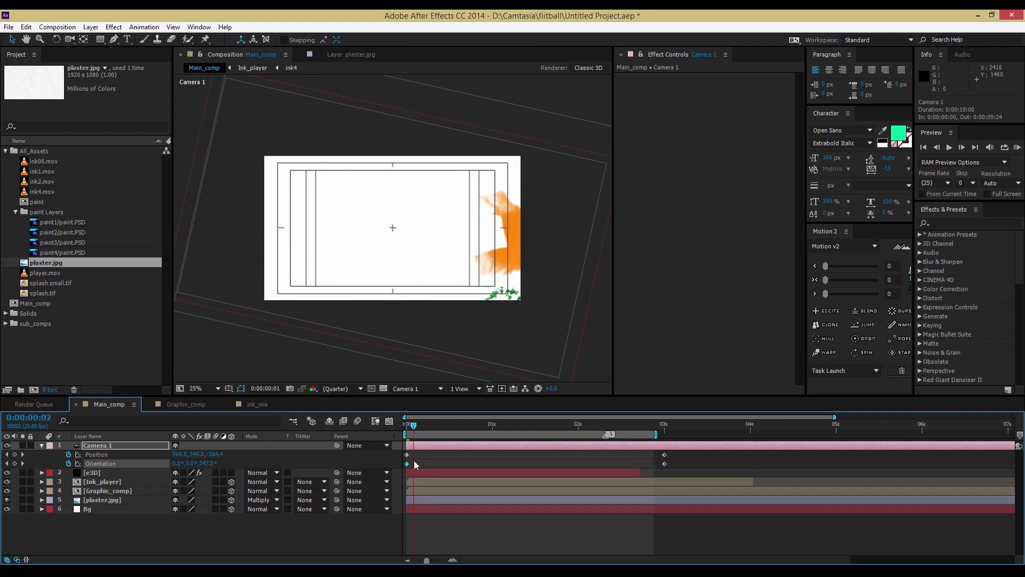
Step: Hide the e3D ball layer and select Camera 1's Position property around one second
{"action": "left_click", "coordinate": [7, 472]}
{"action": "mouse_move", "coordinate": [434, 429]}
{"action": "left_mouse_down"}
{"action": "mouse_move", "coordinate": [507, 444]}
{"action": "mouse_move", "coordinate": [406, 467]}
{"action": "left_mouse_up"}
{"action": "left_click", "coordinate": [97, 455]}
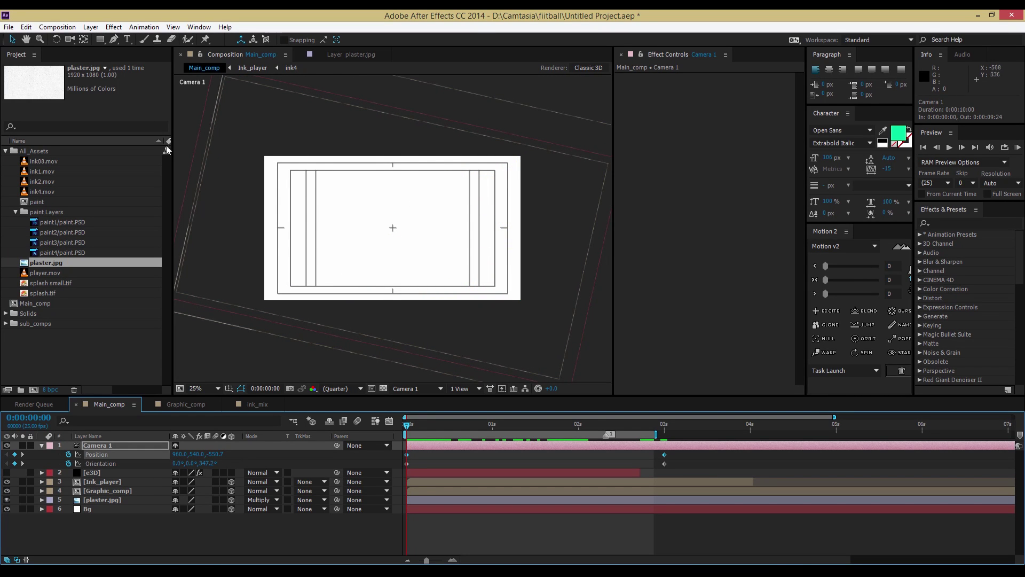
Step: Shift Camera 1's starting Position to about 1074.4, 501.7, -550.7 with the Unified Camera tool
{"action": "left_click", "coordinate": [70, 39]}
{"action": "mouse_move", "coordinate": [396, 255]}
{"action": "left_mouse_down"}
{"action": "mouse_move", "coordinate": [406, 255]}
{"action": "mouse_move", "coordinate": [380, 251]}
{"action": "mouse_move", "coordinate": [422, 273]}
{"action": "left_mouse_up"}
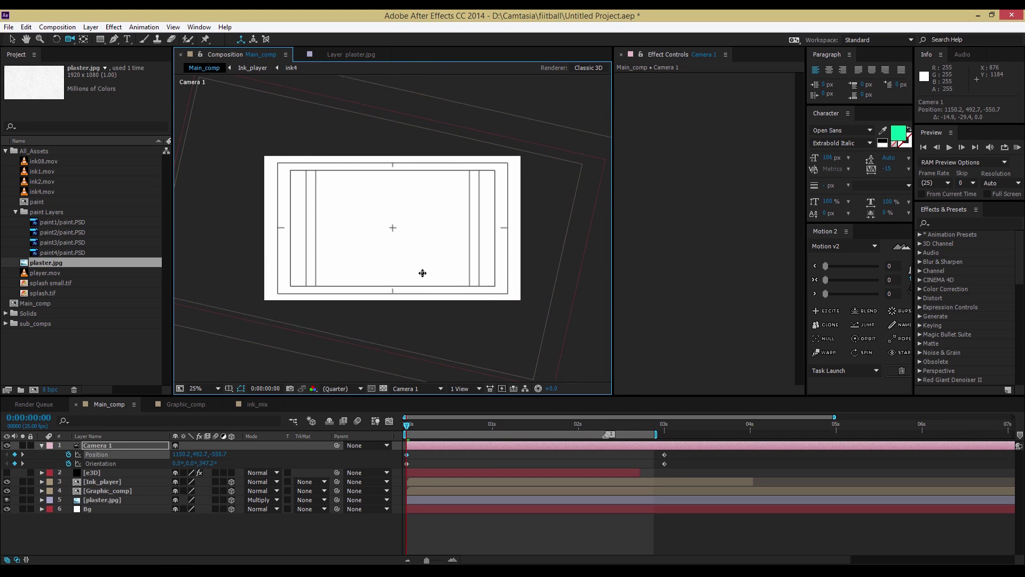
{"action": "mouse_move", "coordinate": [408, 426]}
{"action": "left_mouse_down"}
{"action": "mouse_move", "coordinate": [589, 466]}
{"action": "mouse_move", "coordinate": [396, 469]}
{"action": "left_mouse_up"}
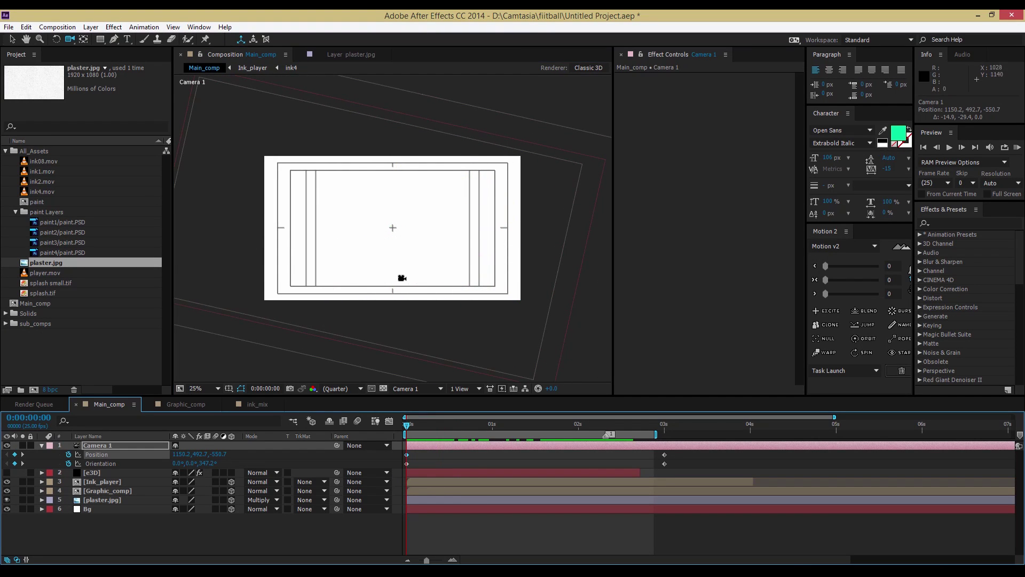
{"action": "left_click_drag", "start_coordinate": [373, 272], "coordinate": [382, 274]}
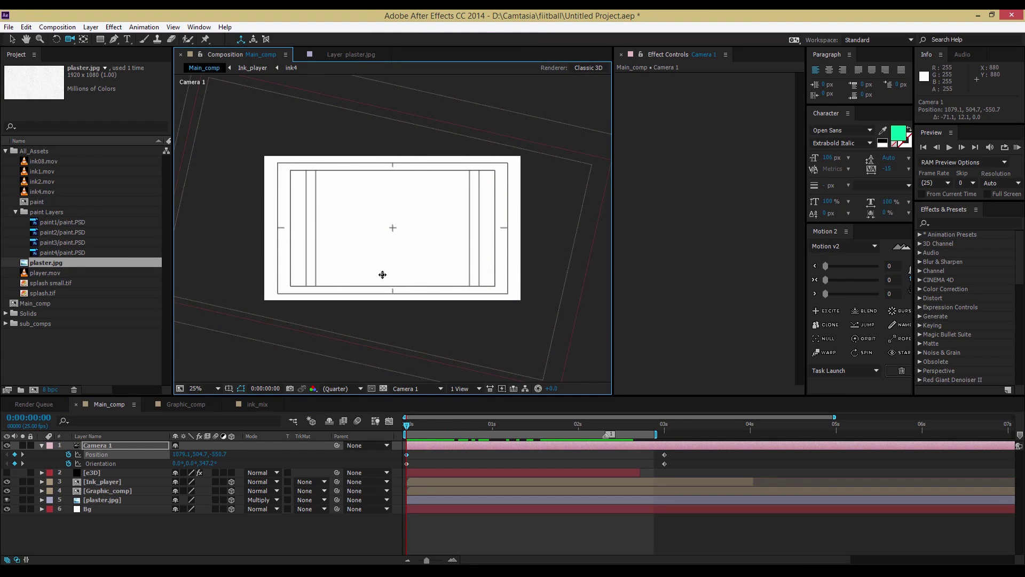
{"action": "mouse_move", "coordinate": [407, 430]}
{"action": "left_mouse_down"}
{"action": "mouse_move", "coordinate": [684, 472]}
{"action": "mouse_move", "coordinate": [390, 473]}
{"action": "mouse_move", "coordinate": [654, 473]}
{"action": "left_mouse_up"}
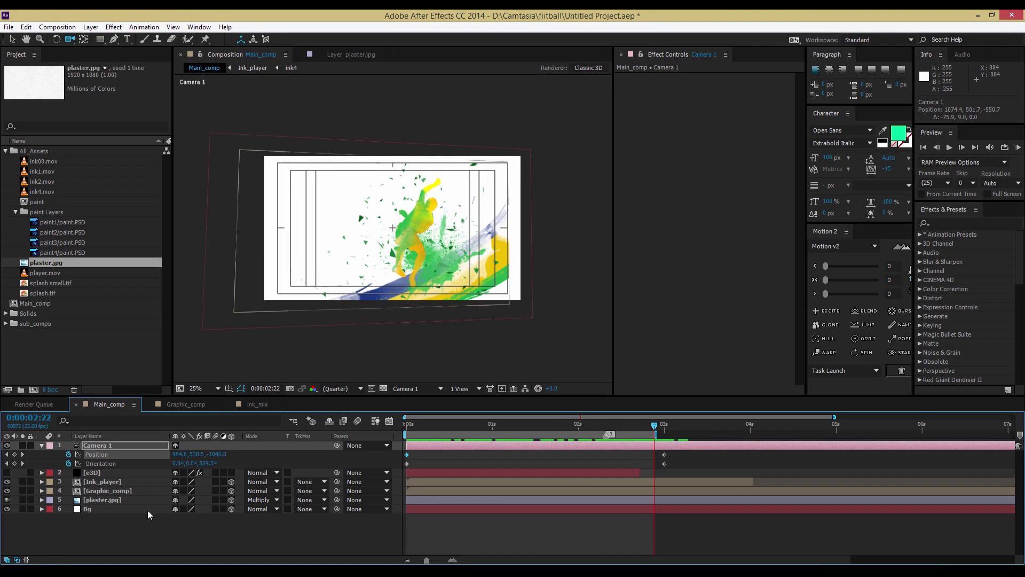
Step: Nudge the Graphic_comp layer right to about x 1123.6 and RAM-preview the 72-frame camera move
{"action": "left_click", "coordinate": [101, 494]}
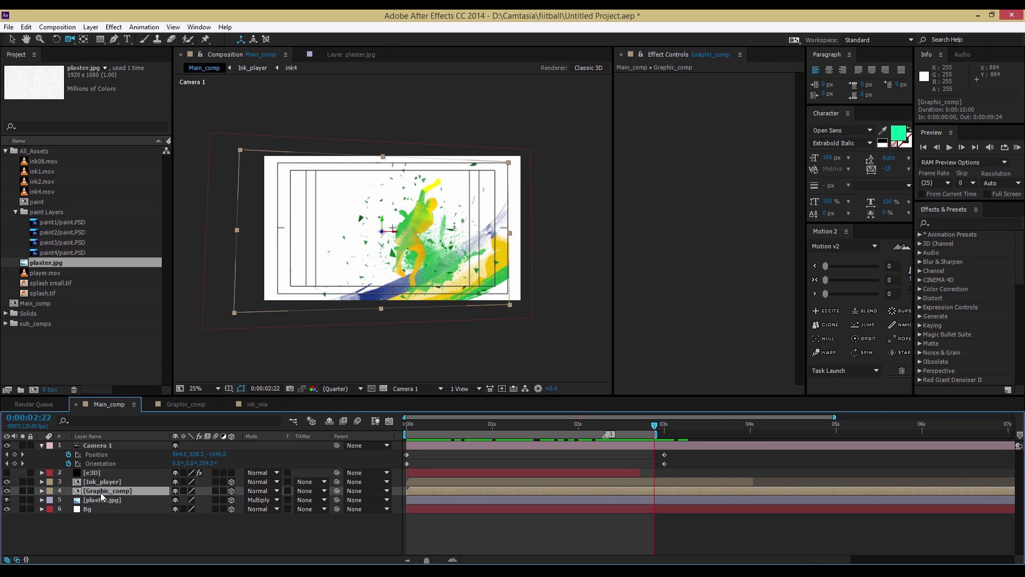
{"action": "key", "text": "shift+Right"}
{"action": "key", "text": "shift+Right"}
{"action": "key", "text": "shift+Right"}
{"action": "key", "text": "shift+Right"}
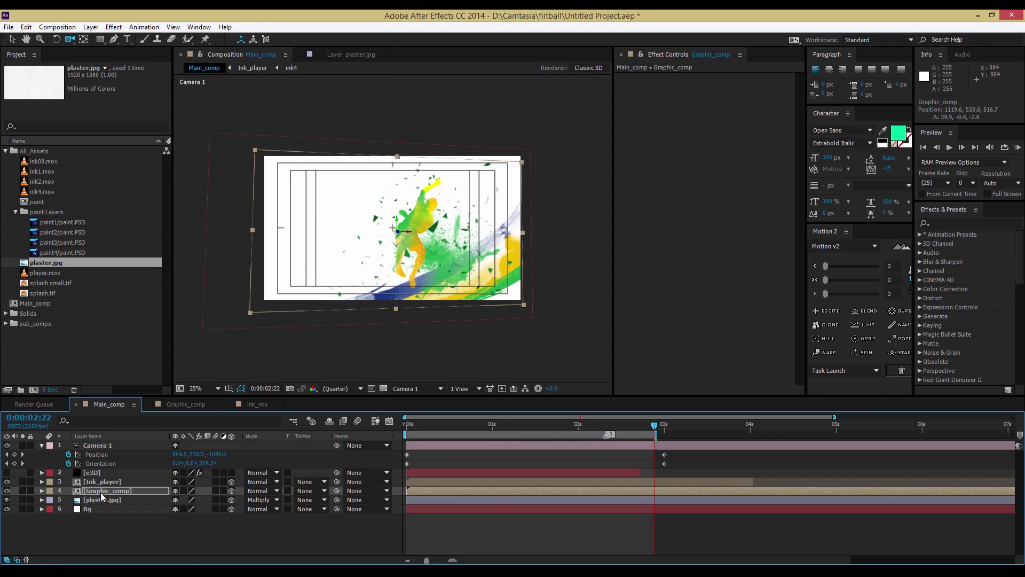
{"action": "key", "text": "Right"}
{"action": "key", "text": "Right"}
{"action": "key", "text": "Right"}
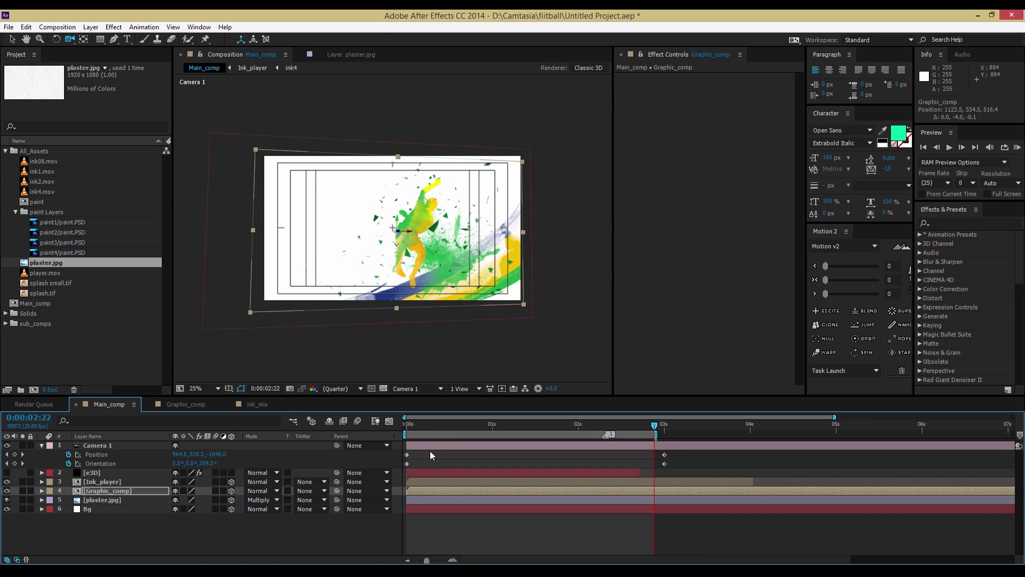
{"action": "mouse_move", "coordinate": [426, 431]}
{"action": "left_mouse_down"}
{"action": "mouse_move", "coordinate": [667, 458]}
{"action": "mouse_move", "coordinate": [407, 460]}
{"action": "mouse_move", "coordinate": [663, 457]}
{"action": "left_mouse_up"}
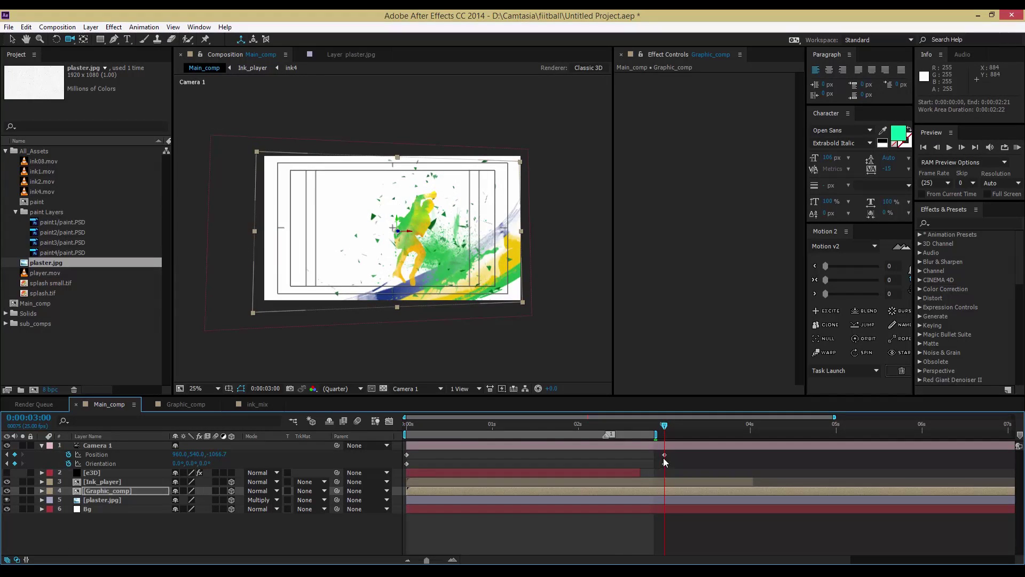
{"action": "key", "text": "KP_0"}
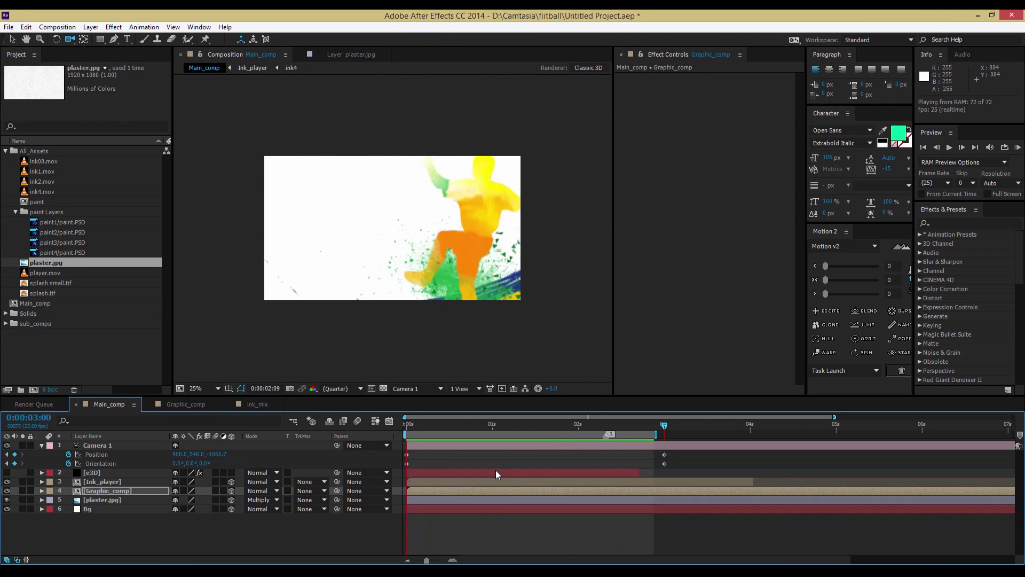
Step: Stop the preview and scrub through the camera move with the ball over the poster to about 2:20
{"action": "key", "text": "space"}
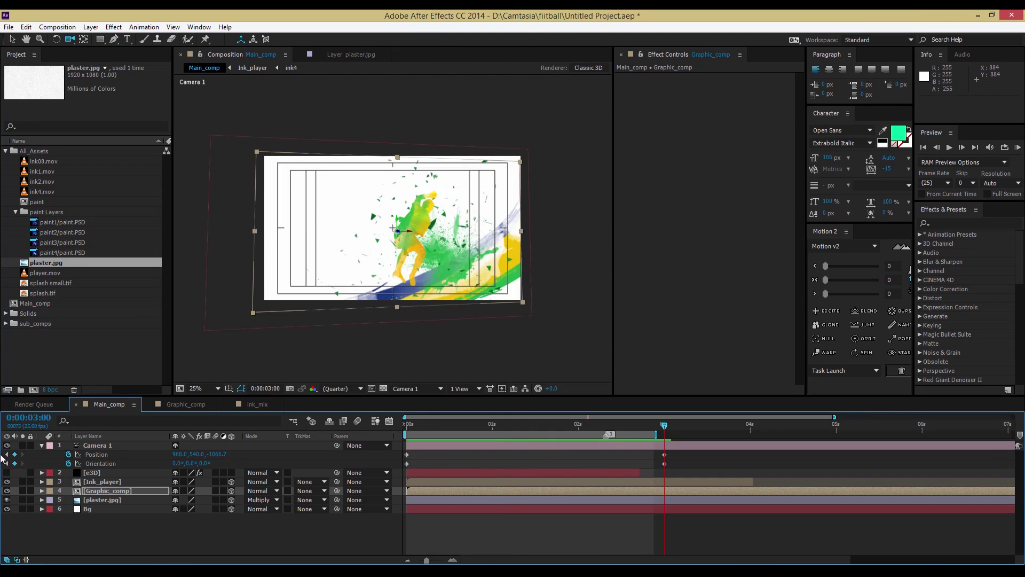
{"action": "left_click", "coordinate": [424, 428]}
{"action": "mouse_move", "coordinate": [434, 429]}
{"action": "left_mouse_down"}
{"action": "mouse_move", "coordinate": [622, 461]}
{"action": "mouse_move", "coordinate": [586, 466]}
{"action": "left_mouse_up"}
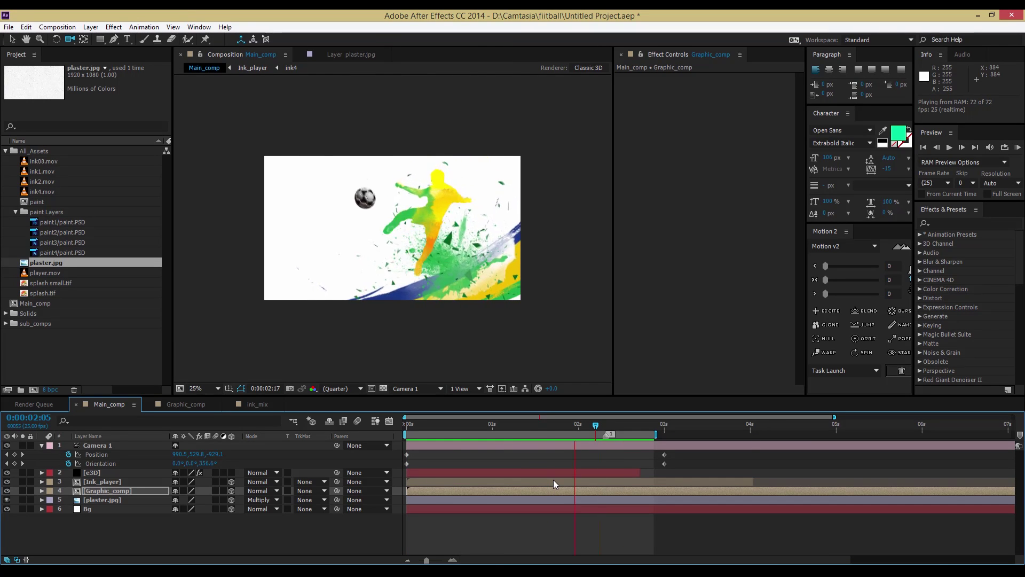
{"action": "left_click", "coordinate": [469, 431]}
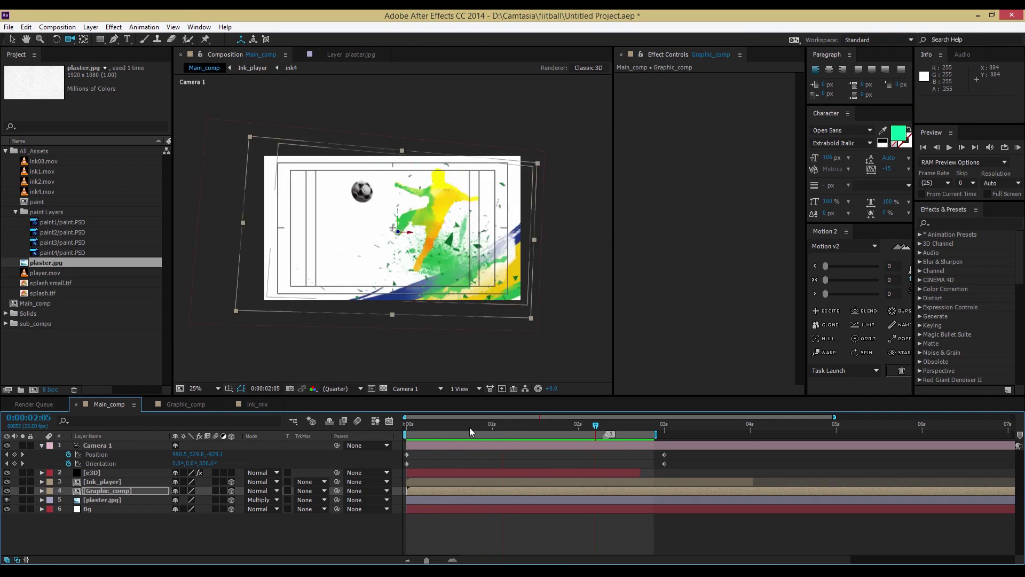
{"action": "mouse_move", "coordinate": [469, 427]}
{"action": "left_mouse_down"}
{"action": "mouse_move", "coordinate": [646, 451]}
{"action": "mouse_move", "coordinate": [621, 462]}
{"action": "mouse_move", "coordinate": [636, 461]}
{"action": "mouse_move", "coordinate": [407, 450]}
{"action": "mouse_move", "coordinate": [648, 476]}
{"action": "mouse_move", "coordinate": [392, 455]}
{"action": "mouse_move", "coordinate": [642, 477]}
{"action": "left_mouse_up"}
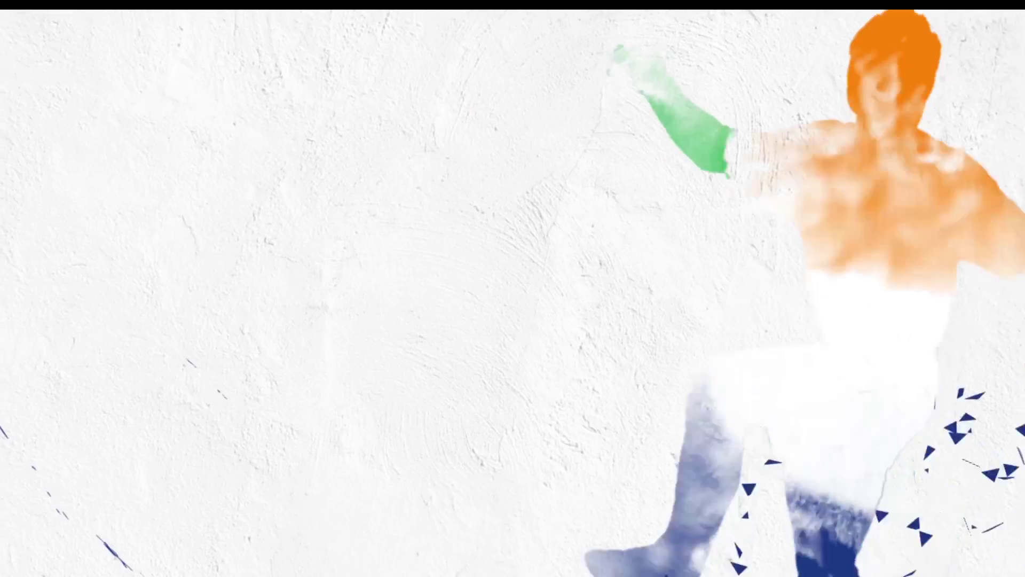